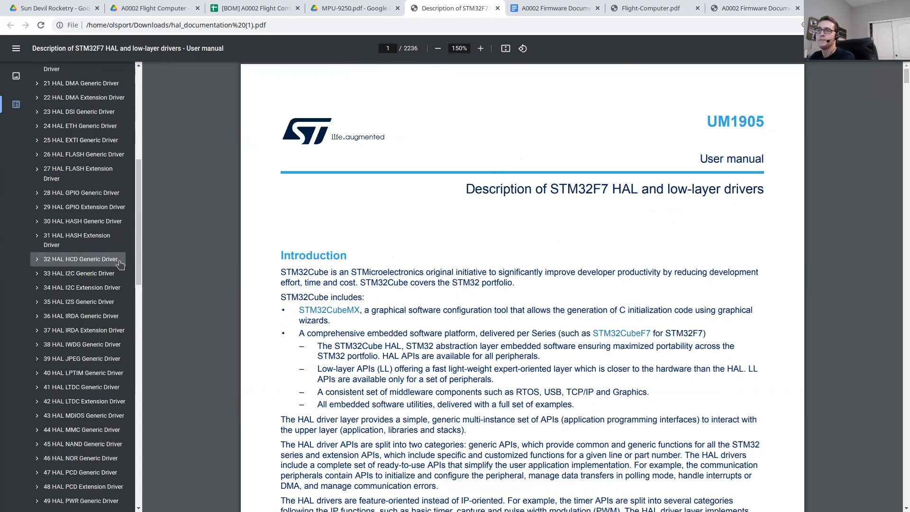
Step: Open chapter 33, HAL I2C Generic Driver, from the outline of the STM32F7 HAL manual
scroll(118, 263, "down", 3)
scroll(117, 263, "up", 4)
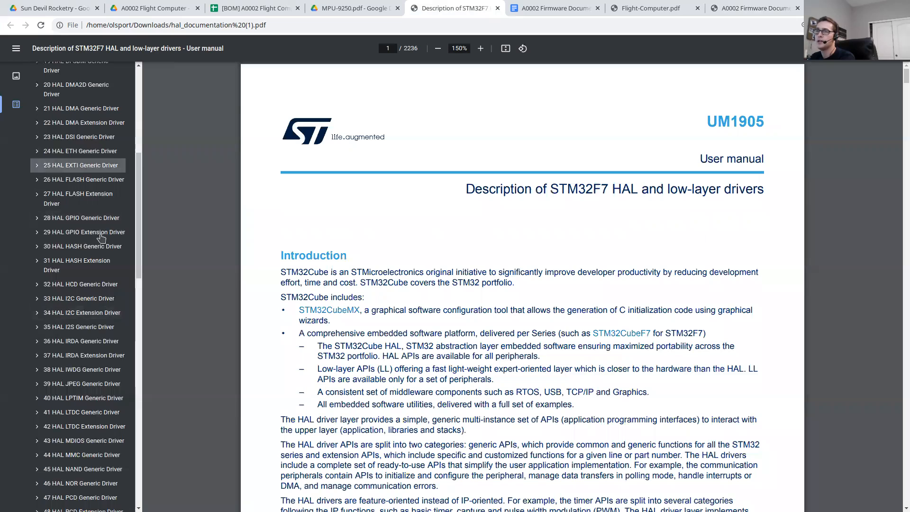
scroll(90, 175, "down", 2)
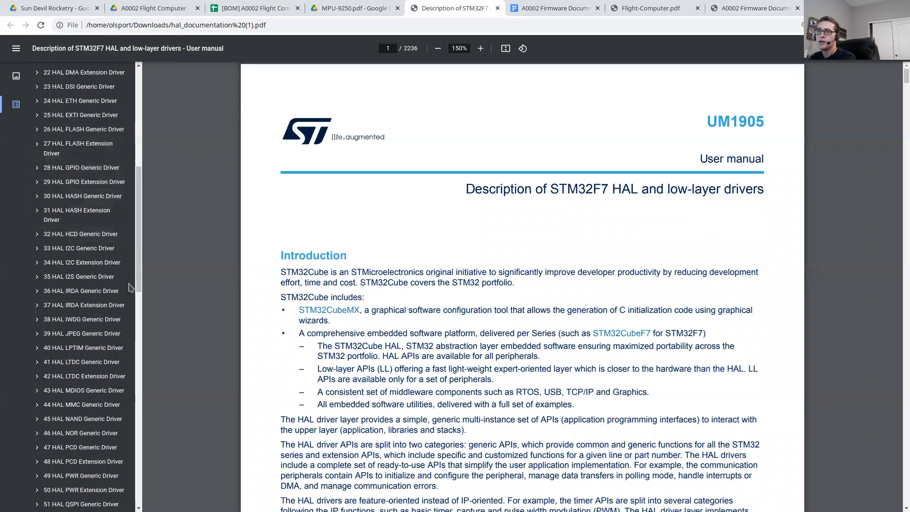
left_click(83, 248)
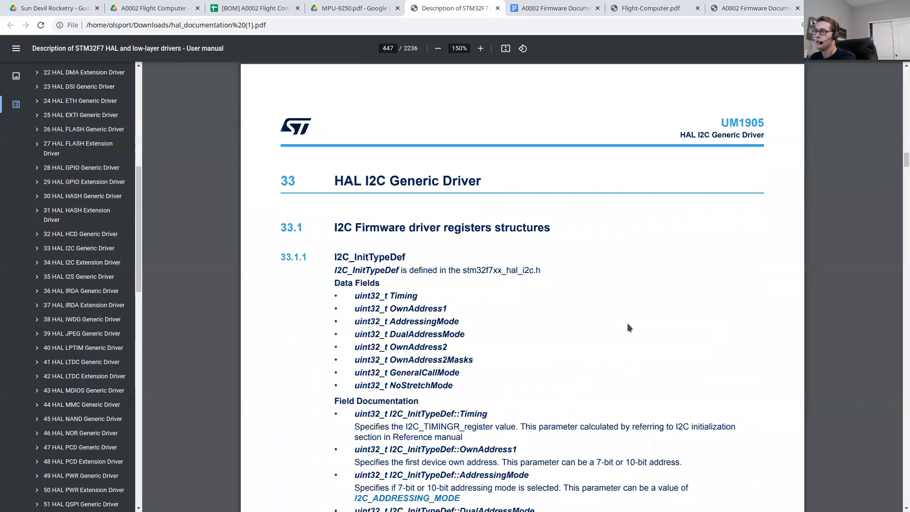
Step: Review the I2C firmware driver register structures in section 33.1, starting with I2C_InitTypeDef
scroll(568, 314, "down", 2)
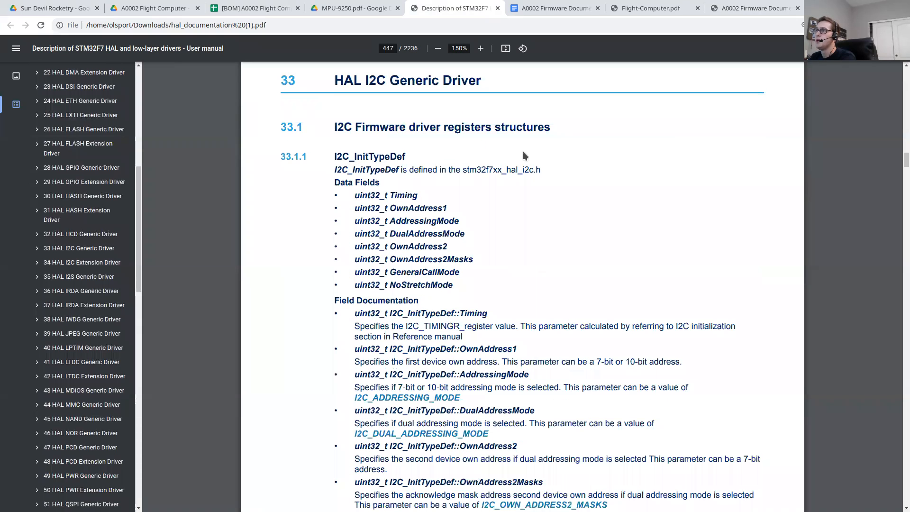
scroll(478, 218, "down", 1)
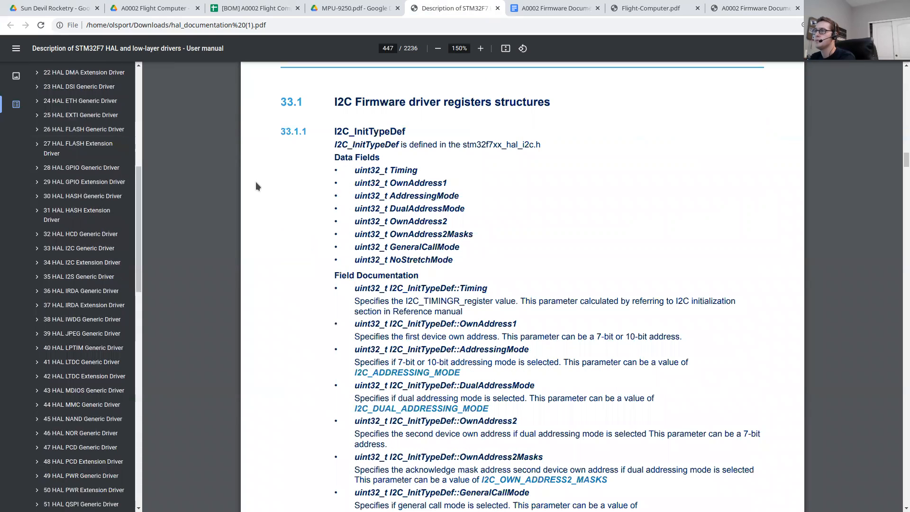
scroll(402, 201, "down", 13)
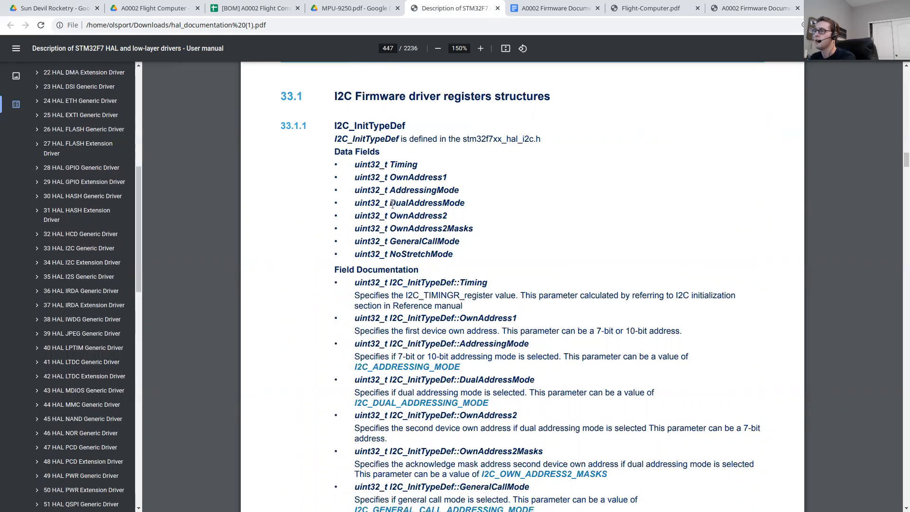
scroll(393, 204, "down", 13)
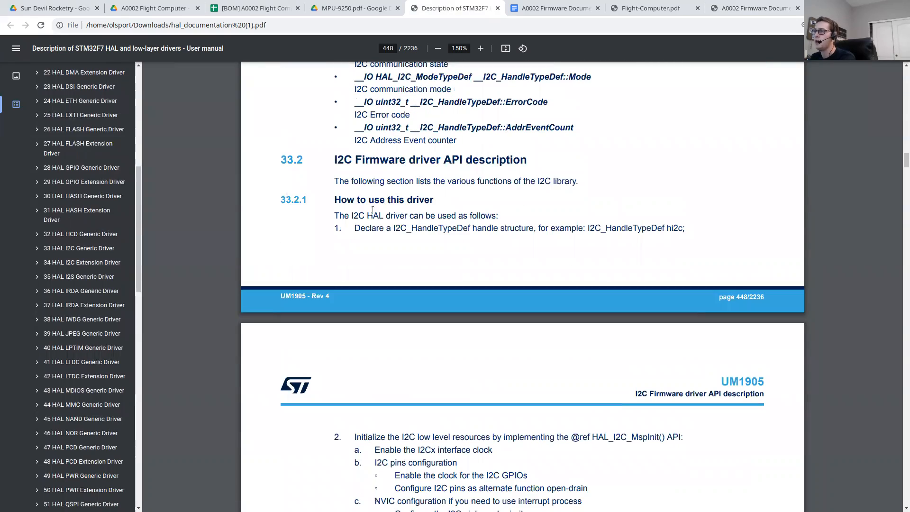
Step: Examine the "How to use this driver" instructions in section 33.2.1, including the handle declaration and the low-level initialization steps
left_click_drag(337, 220, 491, 222)
scroll(441, 237, "down", 3)
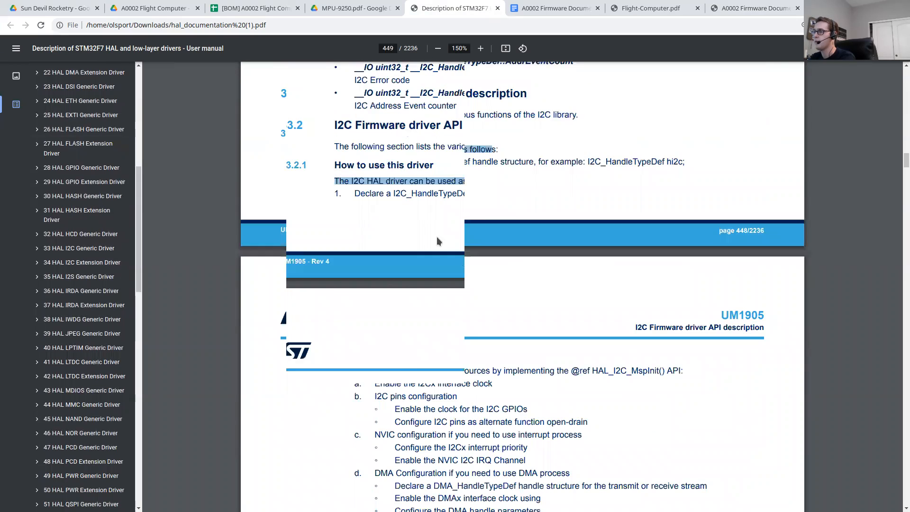
left_click(442, 205)
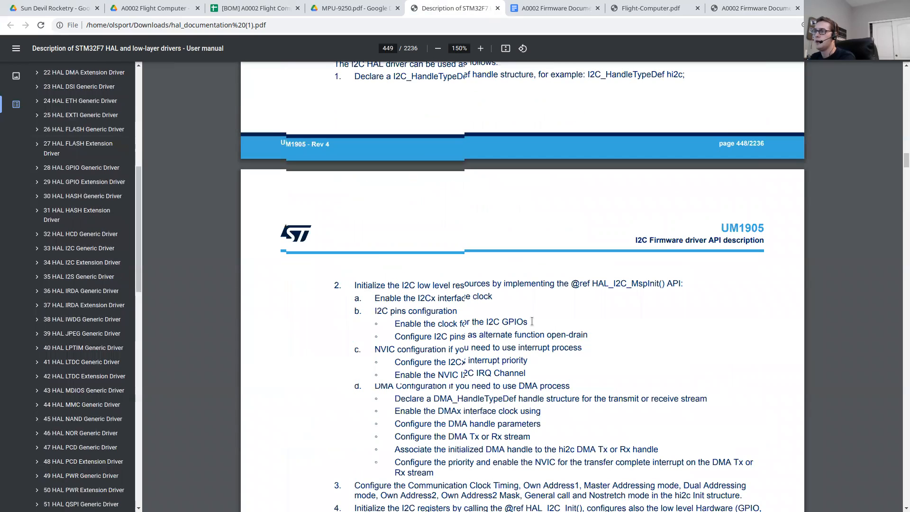
scroll(540, 332, "down", 3)
scroll(532, 321, "up", 1)
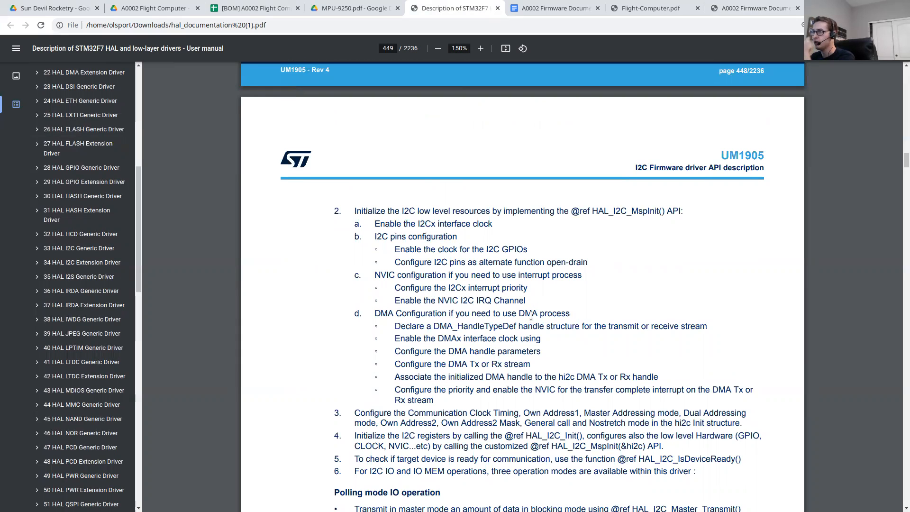
scroll(521, 288, "up", 4)
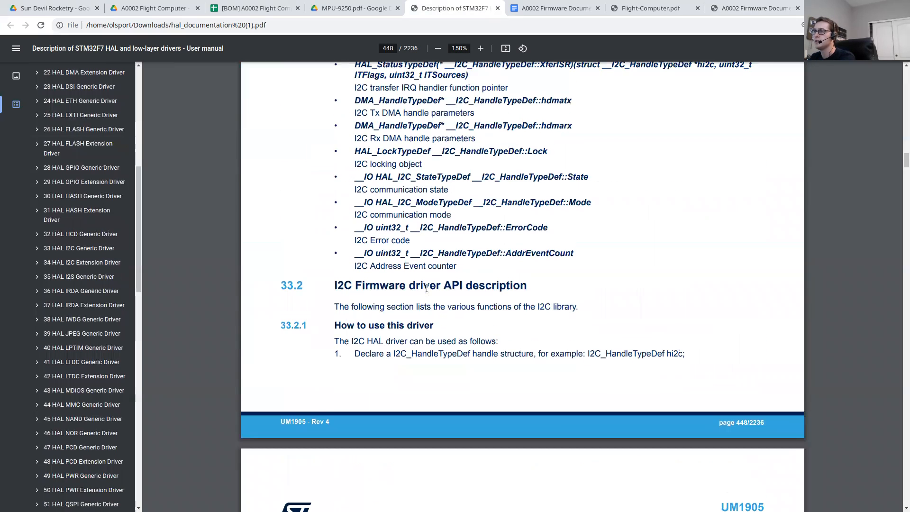
left_click_drag(340, 187, 685, 200)
left_click(401, 233)
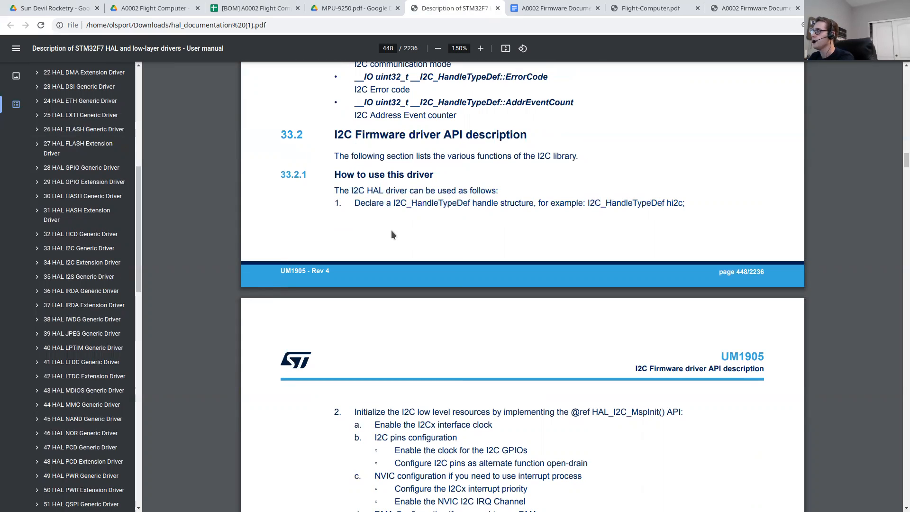
scroll(378, 234, "down", 1)
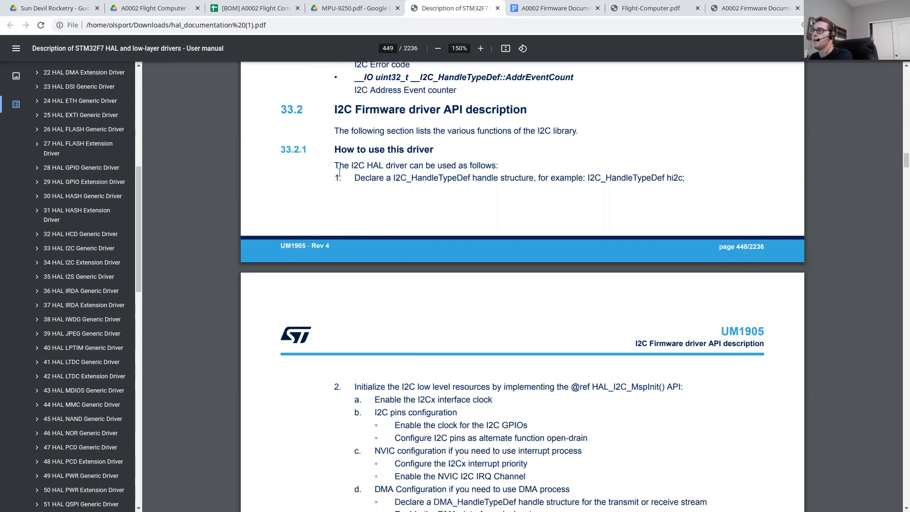
scroll(385, 163, "down", 1)
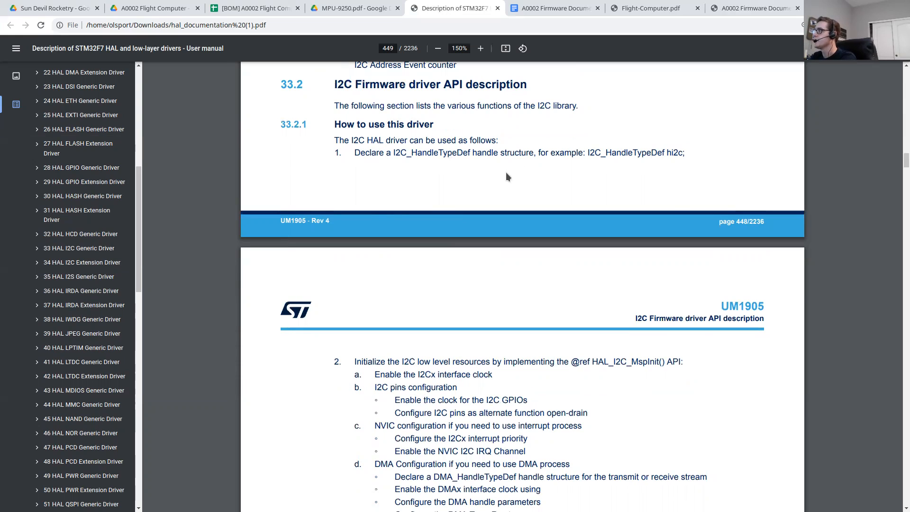
scroll(488, 175, "down", 2)
scroll(487, 173, "up", 1)
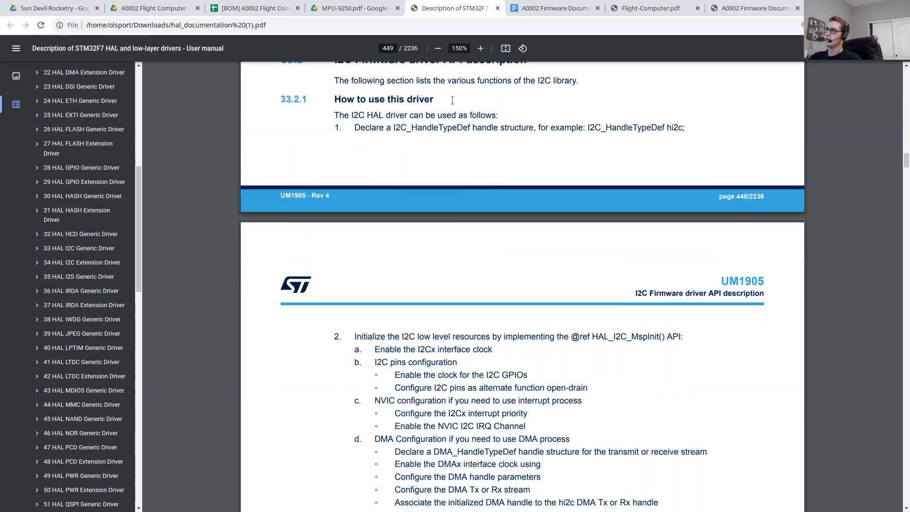
scroll(395, 200, "up", 2)
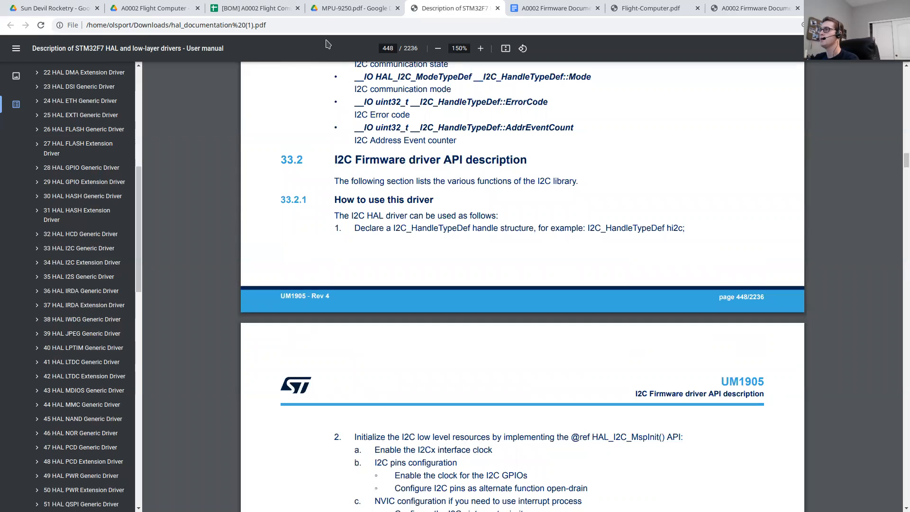
Step: In the A0002 Flight Computer Drive folder, open the Rev 1 folder and preview Flight-Computer.pdf
left_click(148, 8)
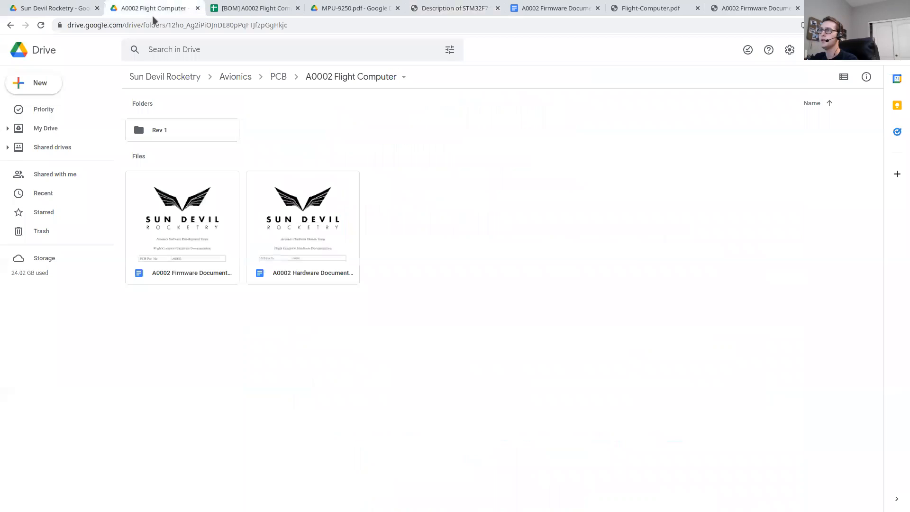
double_click(177, 134)
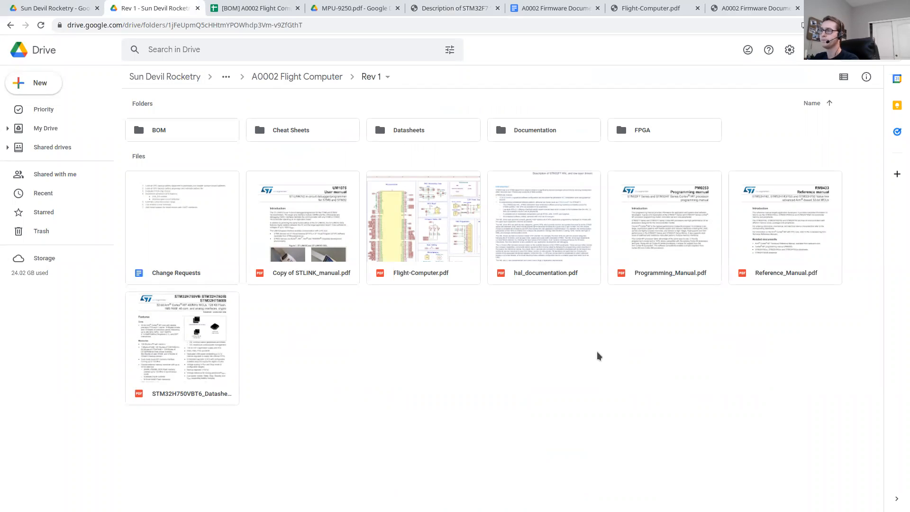
double_click(449, 231)
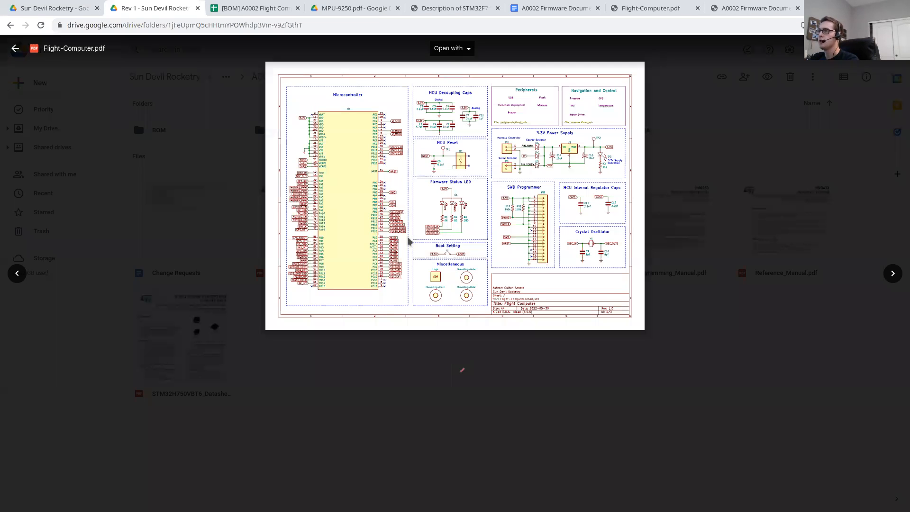
Step: Switch to the downloaded Flight-Computer.pdf and examine the microcontroller's pin assignments on the schematic's first page
left_click(427, 16)
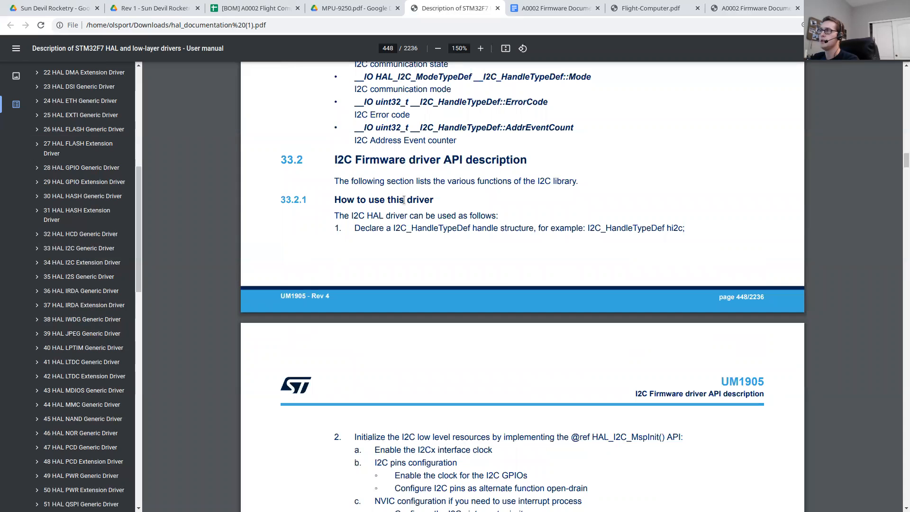
left_click(638, 6)
scroll(429, 227, "up", 3)
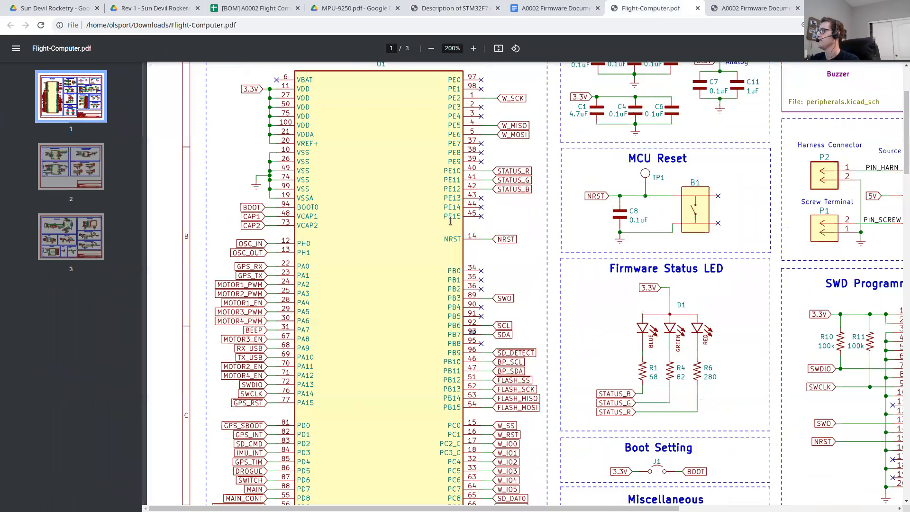
scroll(510, 178, "down", 3)
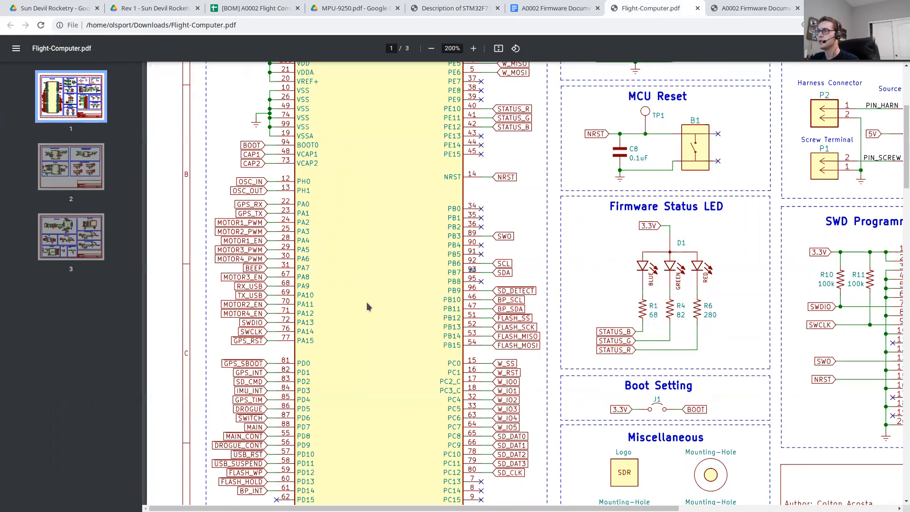
scroll(363, 286, "down", 2)
scroll(397, 263, "up", 1)
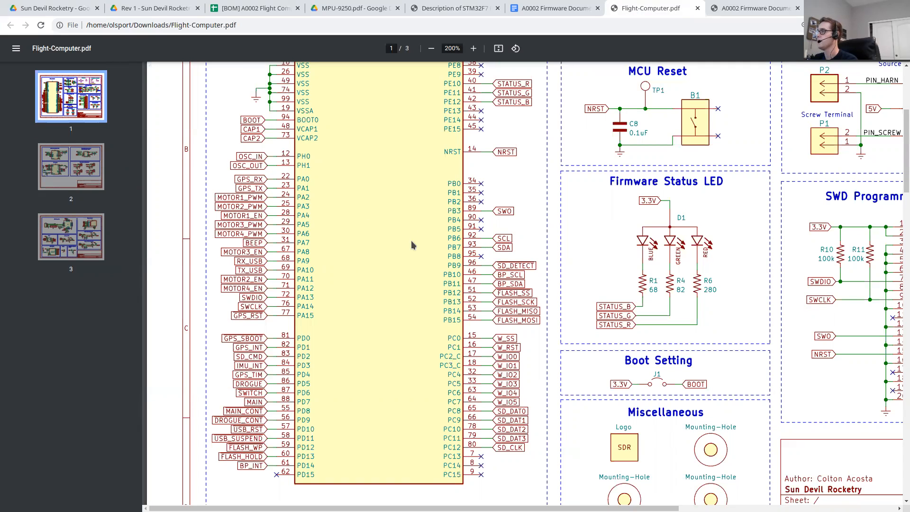
scroll(411, 241, "up", 2)
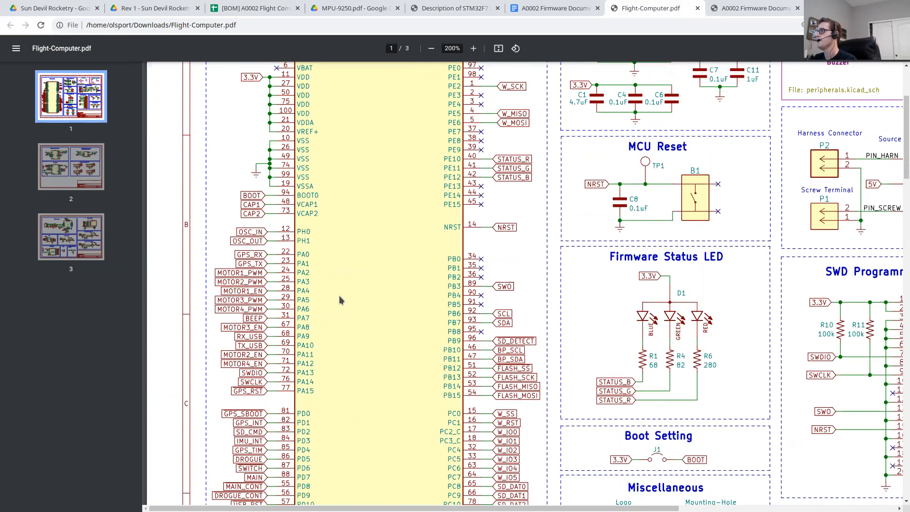
scroll(340, 295, "up", 2)
scroll(322, 300, "down", 3)
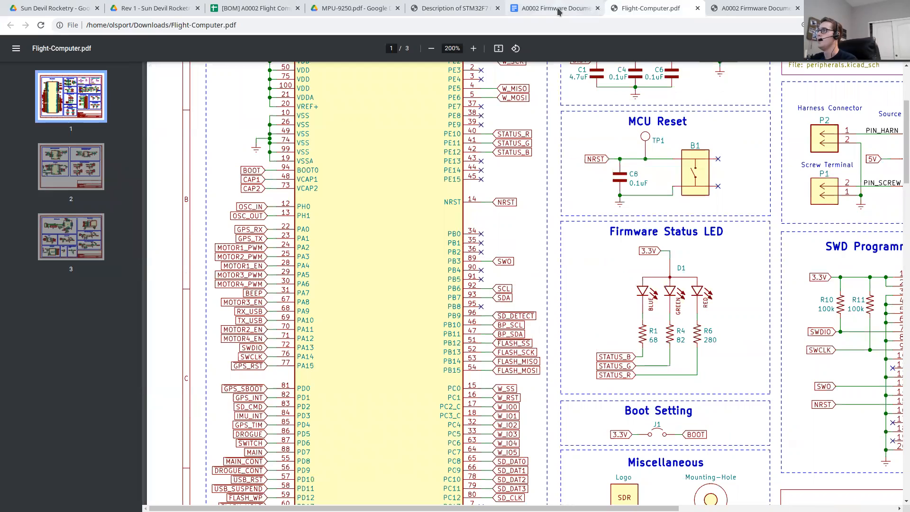
Step: Switch to the A0002 Firmware Documentation document and find section 4.5 Clock Configuration
left_click(557, 9)
scroll(407, 190, "down", 2)
scroll(430, 257, "up", 4)
scroll(396, 235, "down", 1)
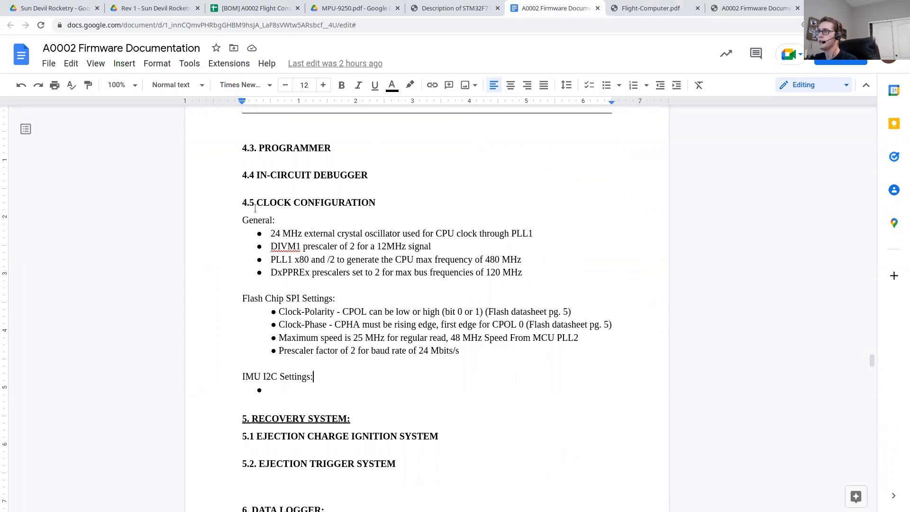
left_click_drag(240, 204, 381, 206)
left_click(447, 212)
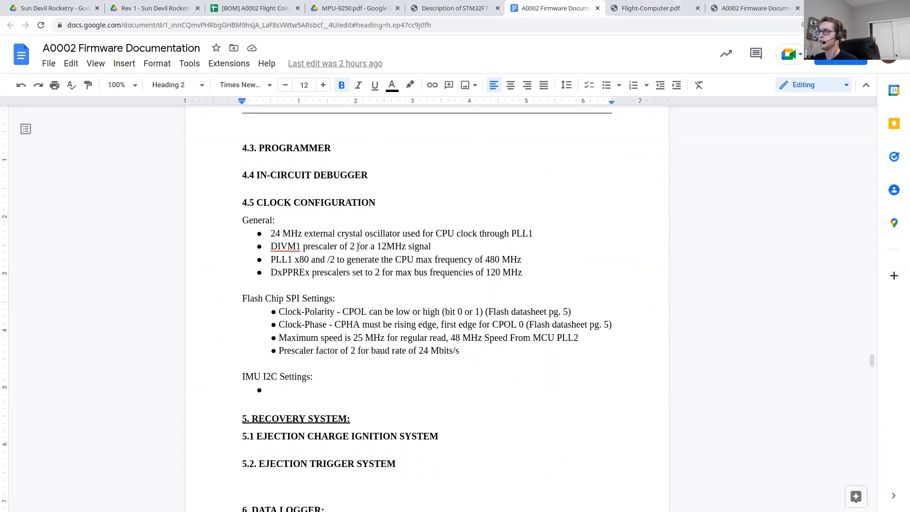
Step: Examine the General clock settings in section 4.5, including the DIVM1 prescaler and the PLL1 multiplier and divider
left_click_drag(309, 246, 348, 247)
left_click(402, 247)
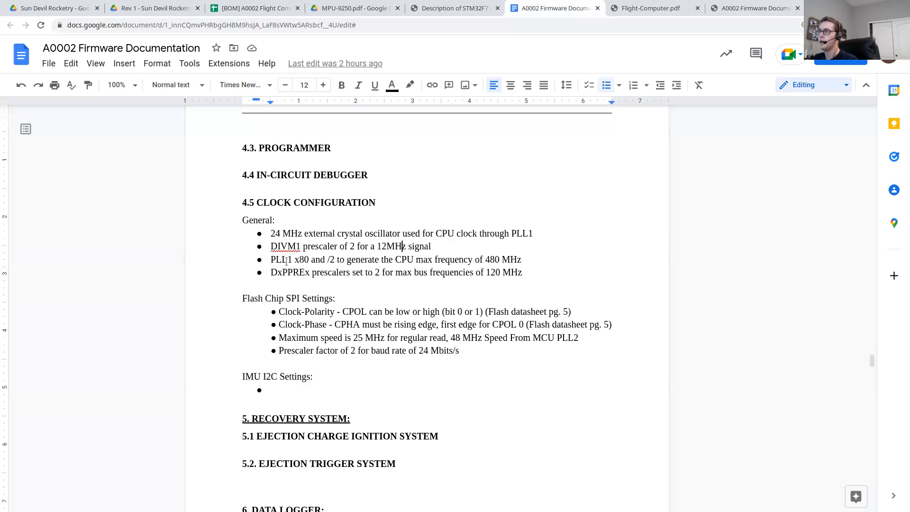
left_click_drag(272, 259, 344, 252)
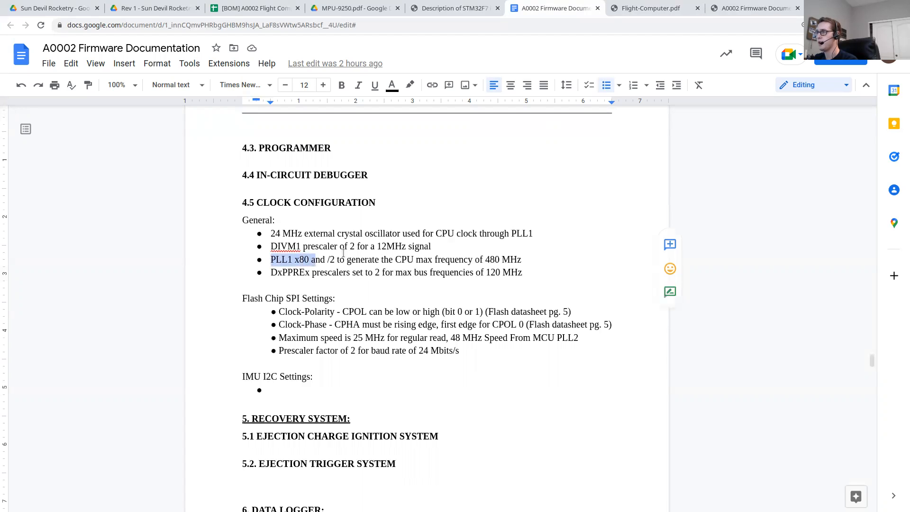
left_click(380, 259)
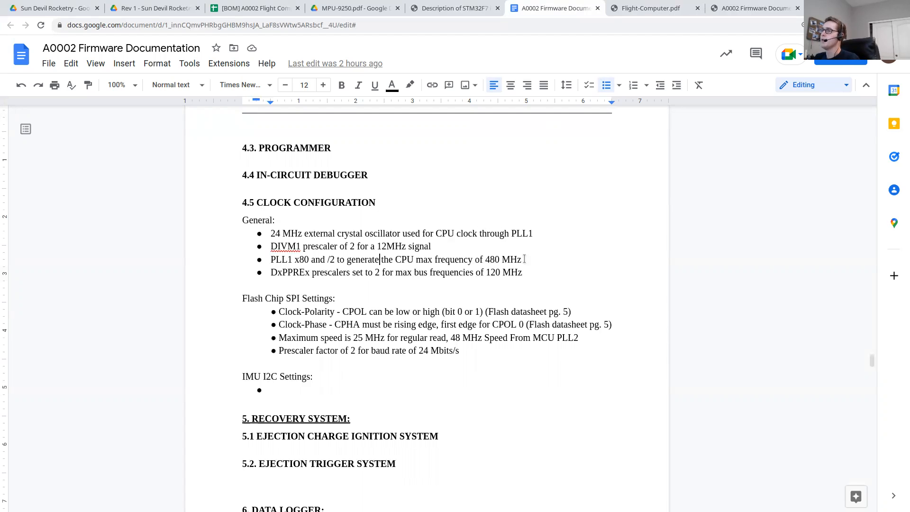
scroll(368, 243, "down", 1)
scroll(367, 244, "up", 1)
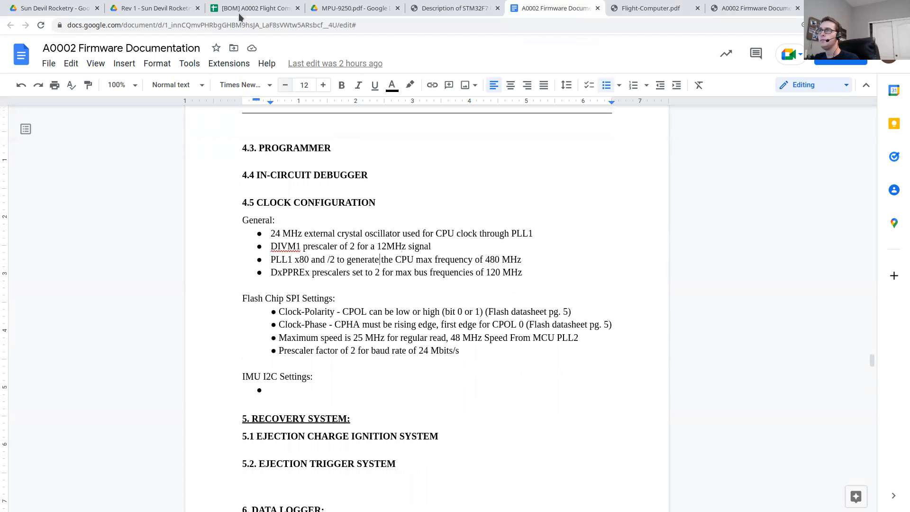
Step: Open the BOM folder inside Rev 1 in Drive and switch to the [BOM] A0002 Flight Computer Rev 1.0 spreadsheet
left_click(159, 10)
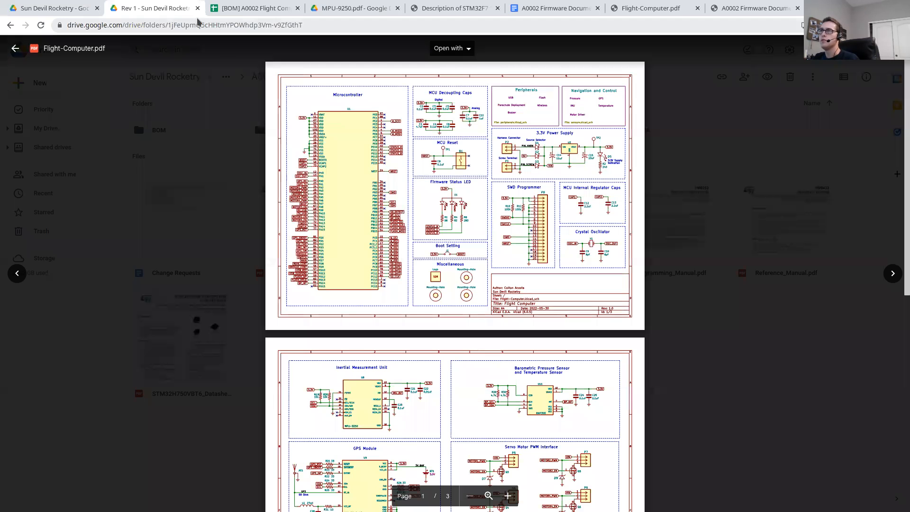
left_click(343, 9)
left_click(156, 8)
left_click(15, 48)
left_click(176, 135)
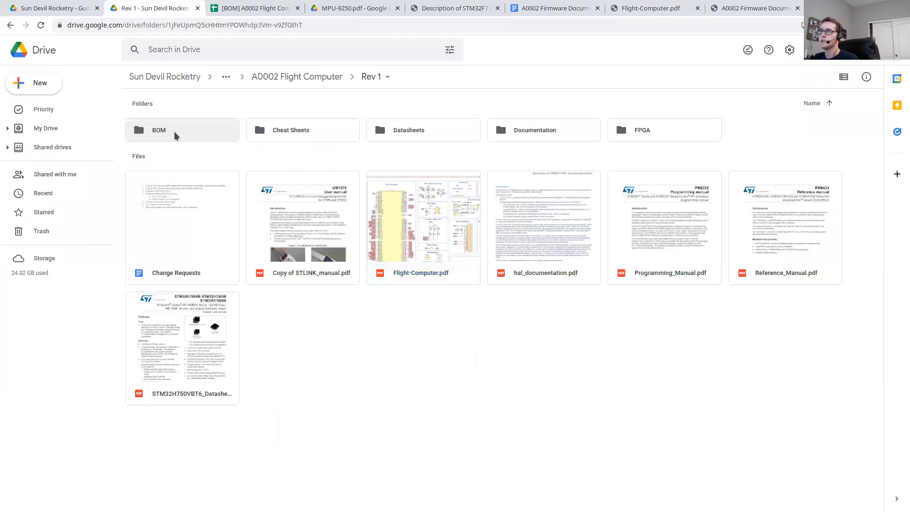
double_click(175, 135)
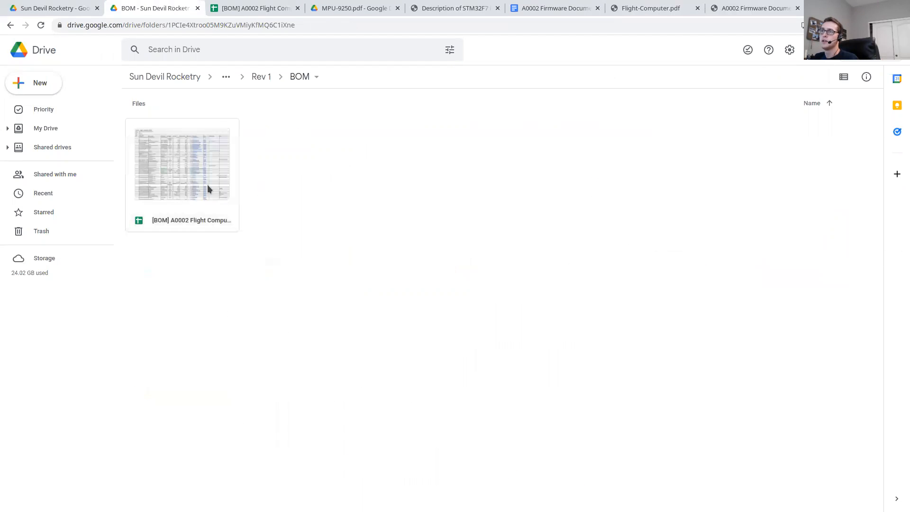
left_click(248, 6)
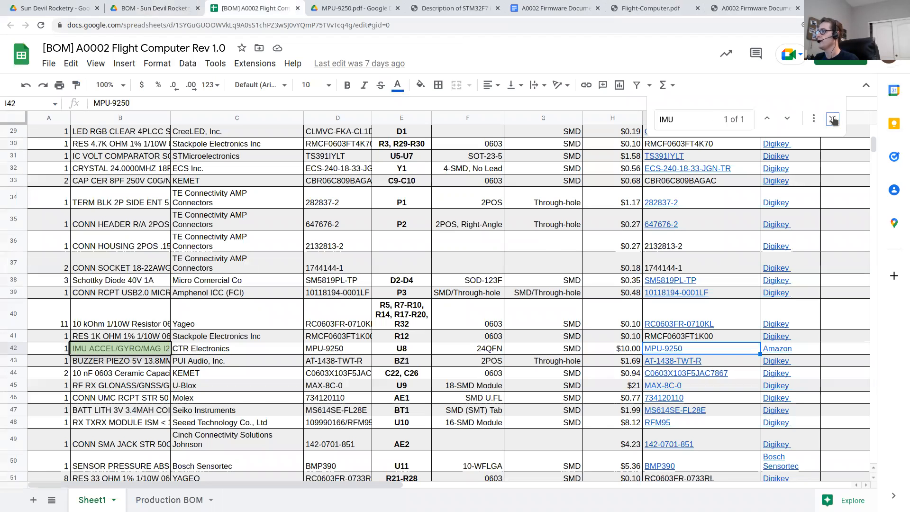
Step: Close the search and look over the component list on Sheet1 of the flight computer BOM
left_click(832, 118)
scroll(177, 350, "up", 2)
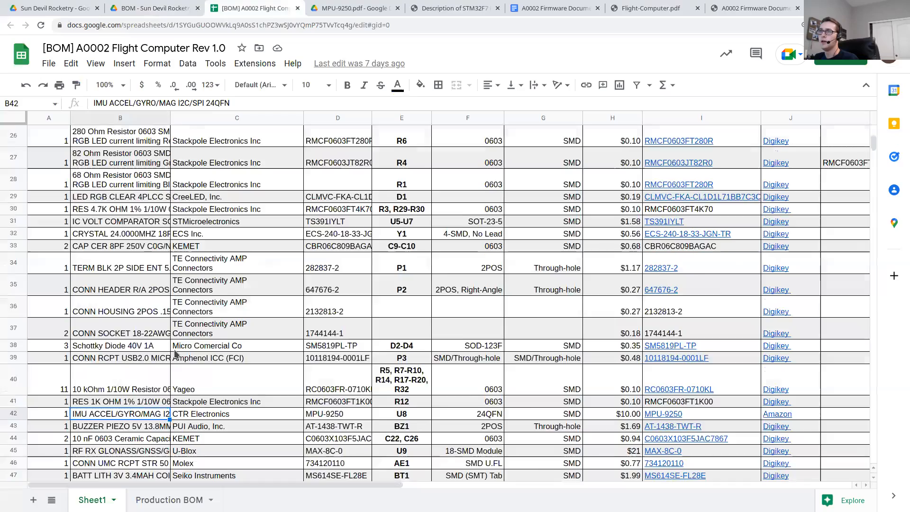
scroll(176, 354, "down", 2)
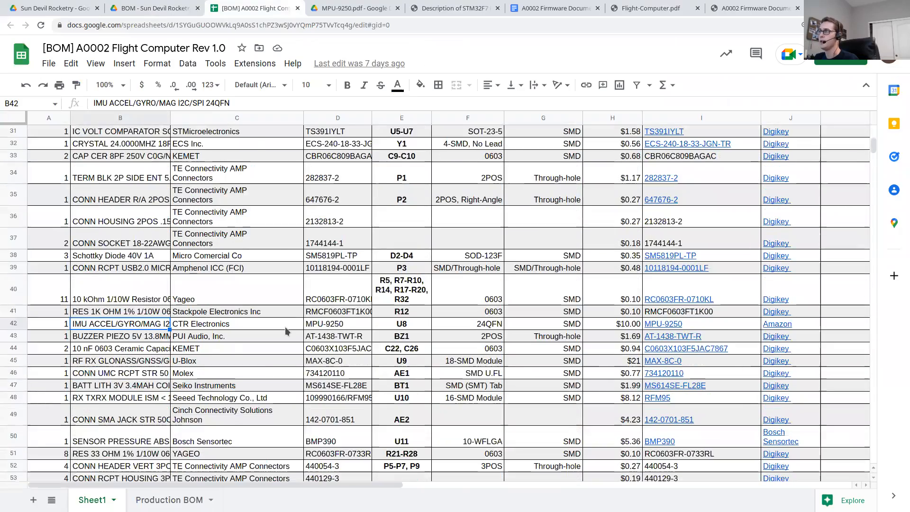
scroll(171, 354, "up", 10)
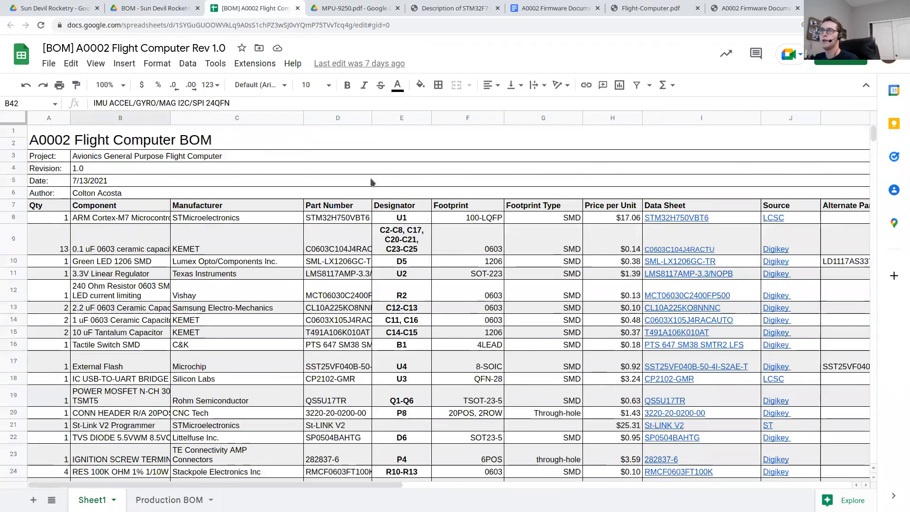
scroll(176, 251, "down", 3)
scroll(176, 251, "down", 3)
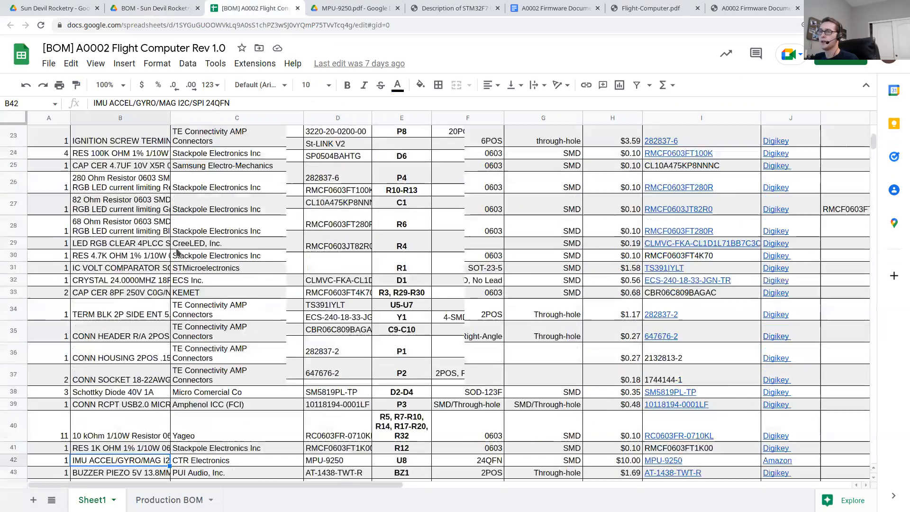
scroll(176, 251, "down", 2)
scroll(166, 235, "up", 2)
scroll(167, 235, "up", 7)
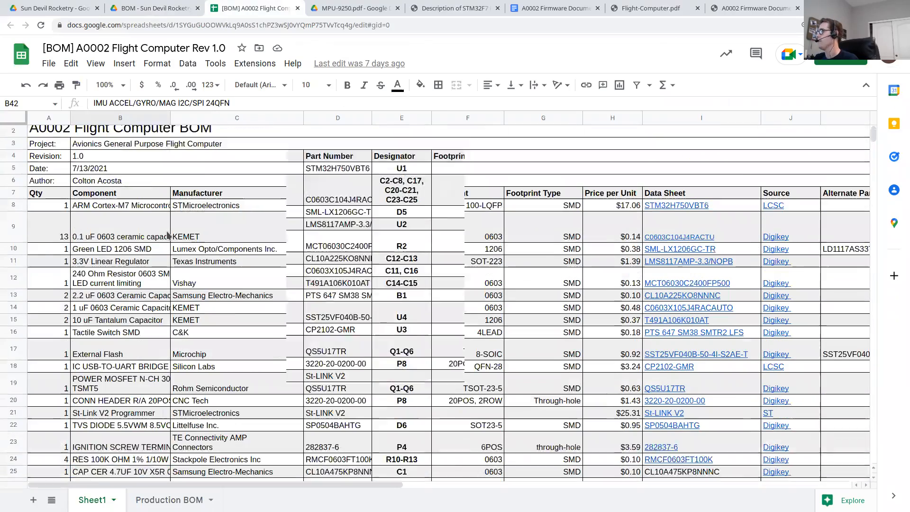
Step: Search the BOM for "IMU" and open the linked MPU-9250.pdf datasheet from that component's row
key("ctrl+f")
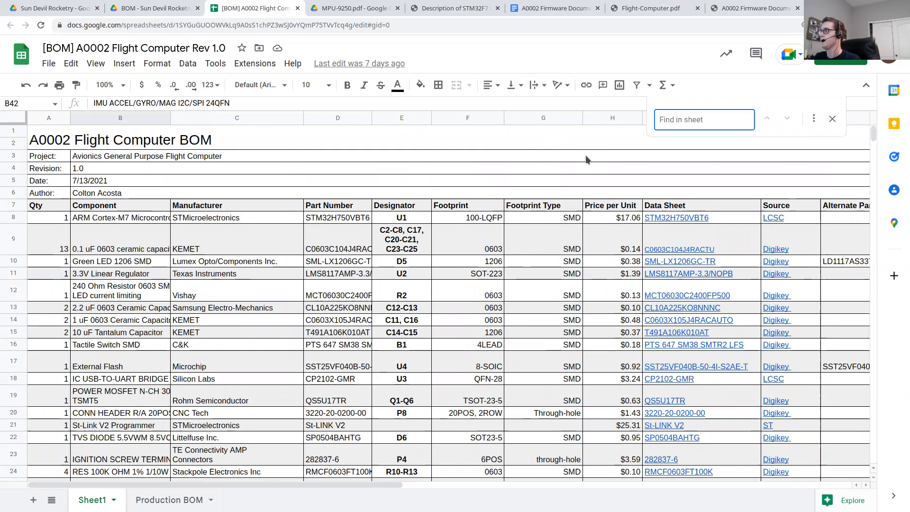
type("IMU")
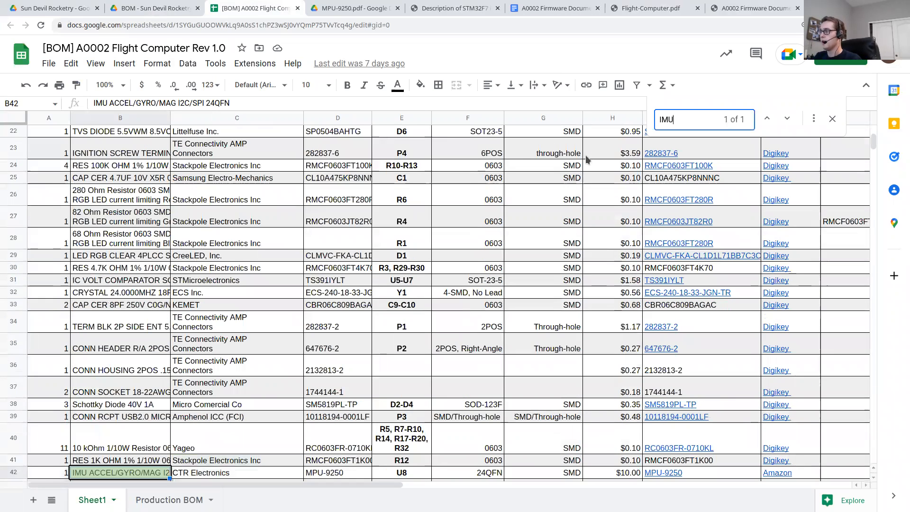
scroll(281, 205, "down", 3)
scroll(281, 205, "down", 1)
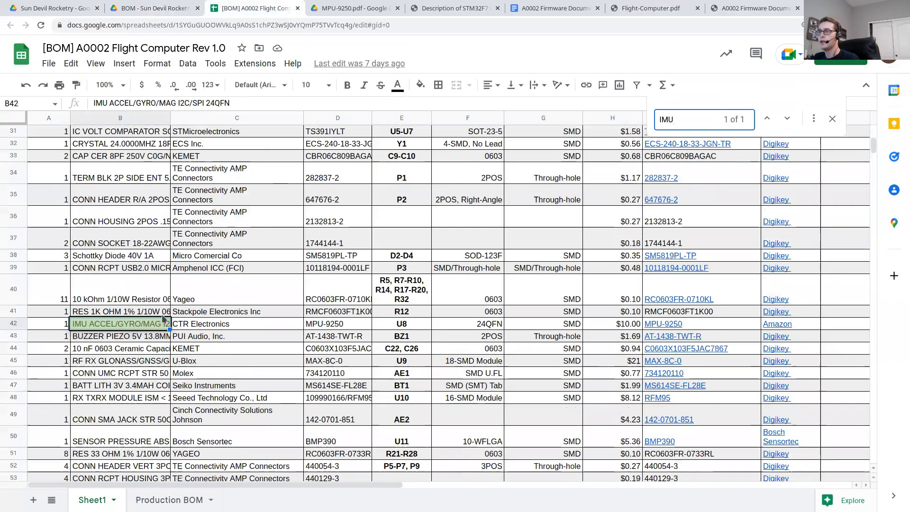
left_click(233, 324)
left_click(147, 327)
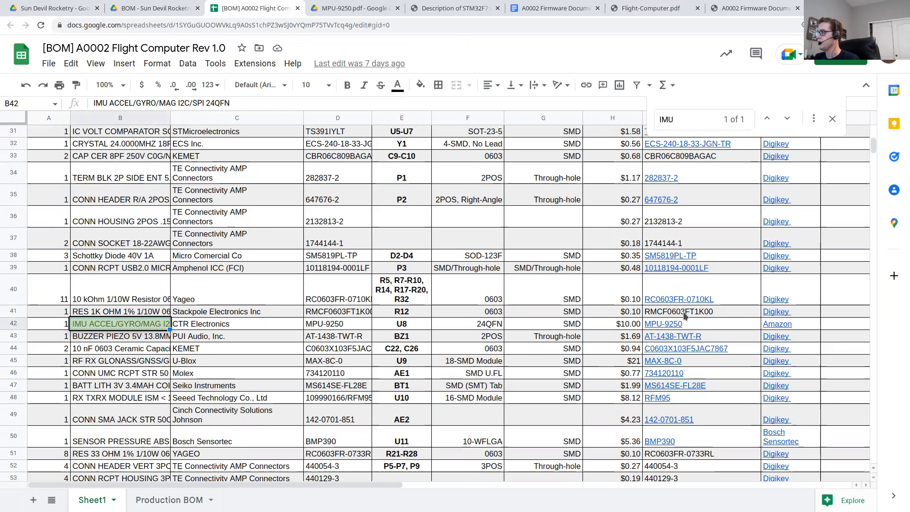
left_click(675, 327)
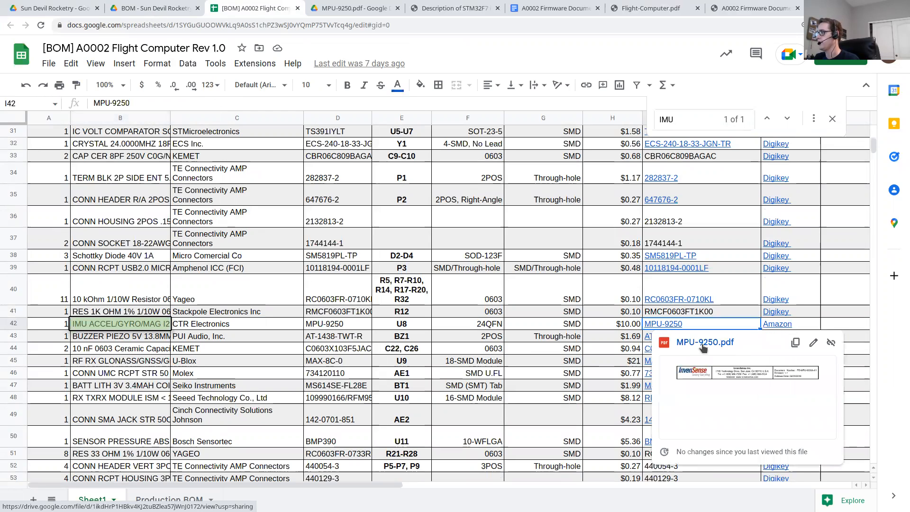
left_click(703, 349)
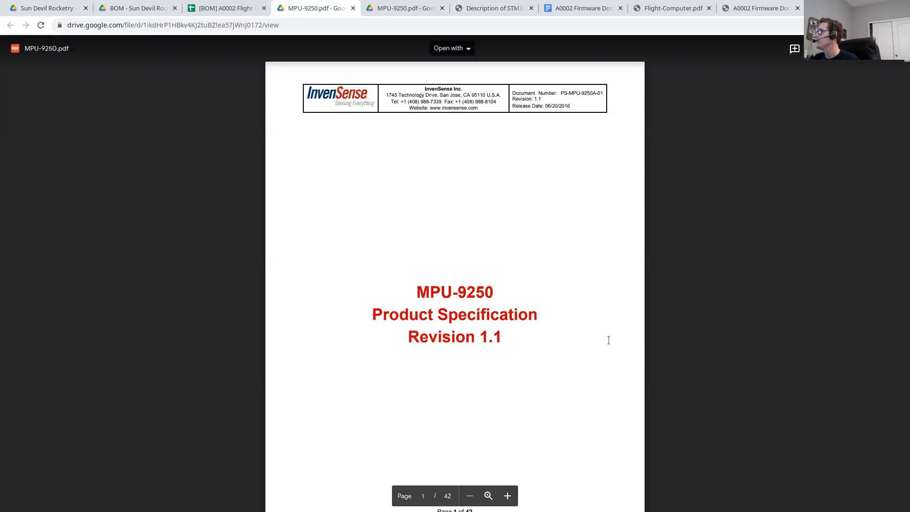
Step: Examine the MPU-9250 datasheet's table of contents, highlighting the I2C Timing Characterization entry in section 3.5
scroll(588, 329, "down", 3)
scroll(589, 329, "down", 4)
scroll(581, 326, "down", 1)
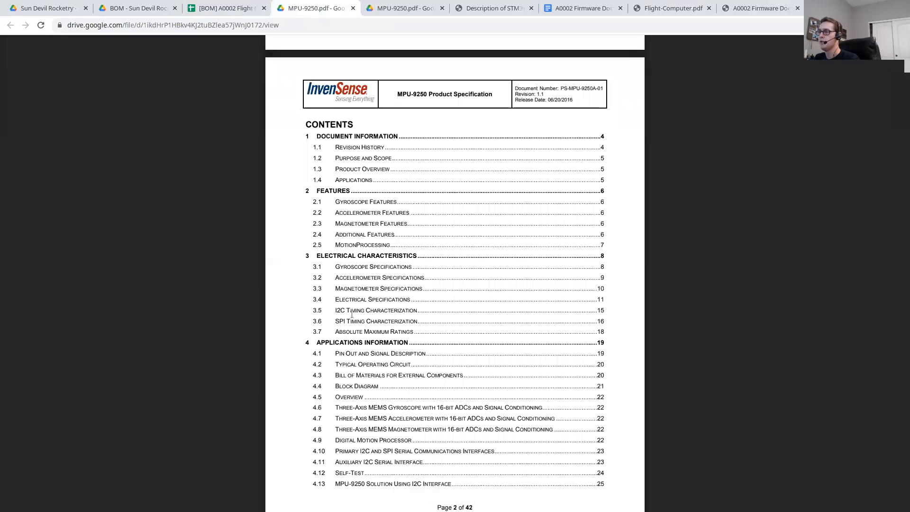
left_click_drag(326, 310, 401, 308)
scroll(407, 309, "down", 2)
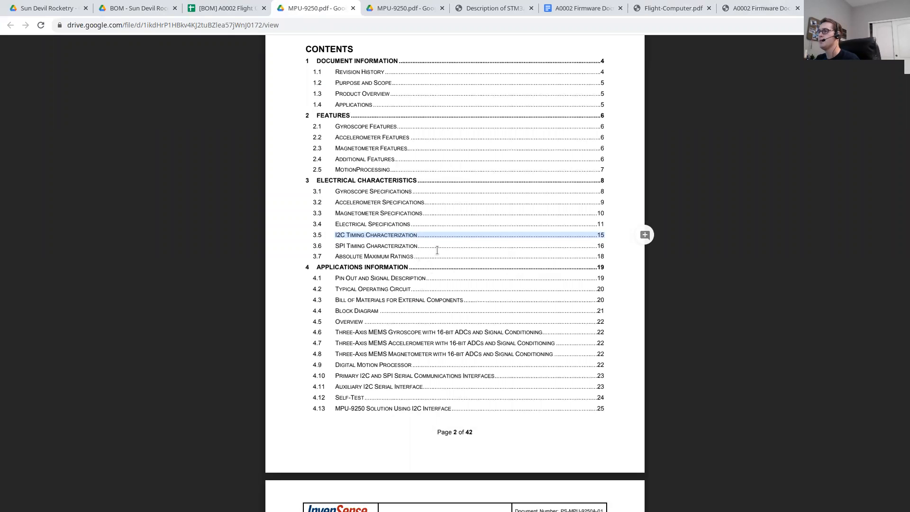
scroll(436, 251, "down", 4)
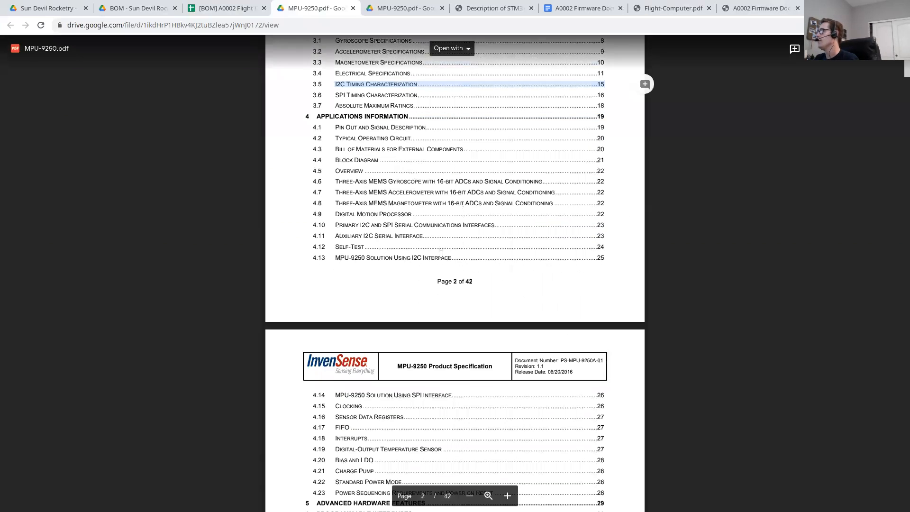
scroll(441, 237, "up", 5)
scroll(306, 134, "up", 2)
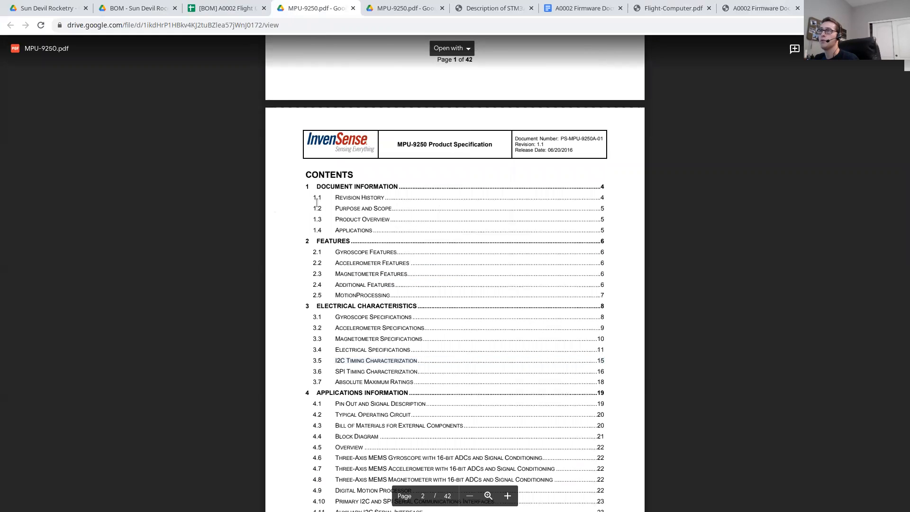
Step: Return to the BOM folder in Drive and go up to its parent Rev 1 folder
left_click(222, 10)
left_click(130, 11)
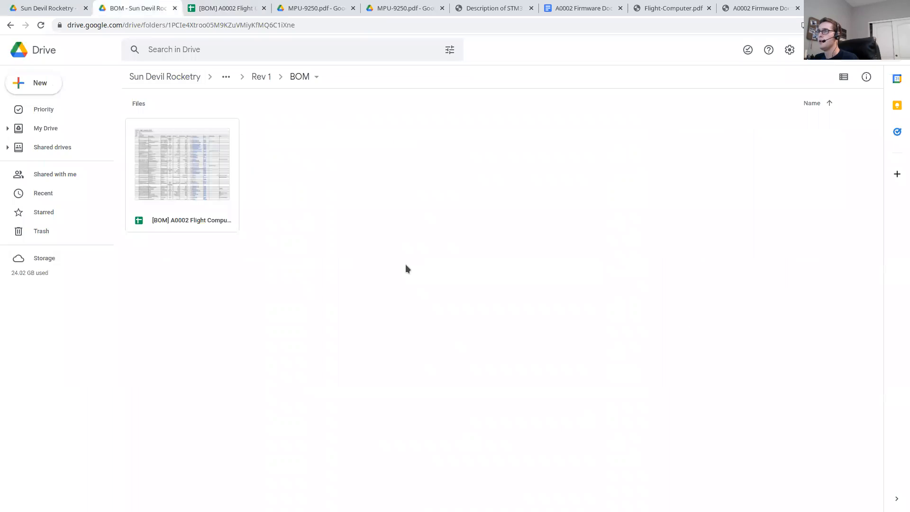
left_click(258, 75)
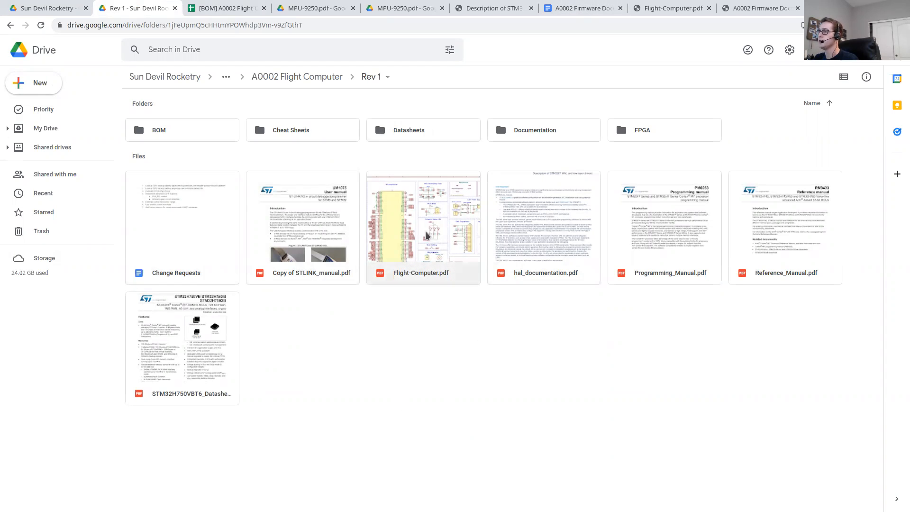
Step: Point out the Flight-Computer, STM32H750VBT6 datasheet, STLINK manual, Programming_Manual and hal_documentation PDFs by selecting each one in turn
left_click(443, 213)
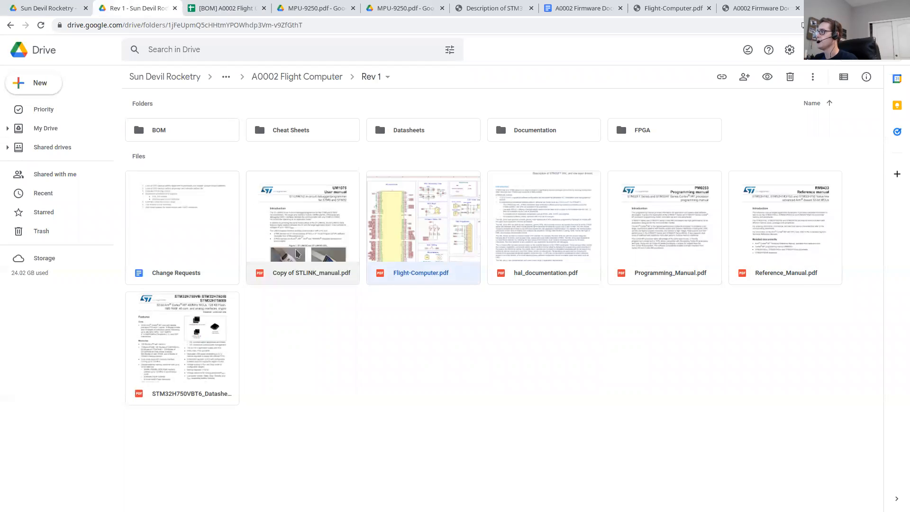
left_click(222, 344)
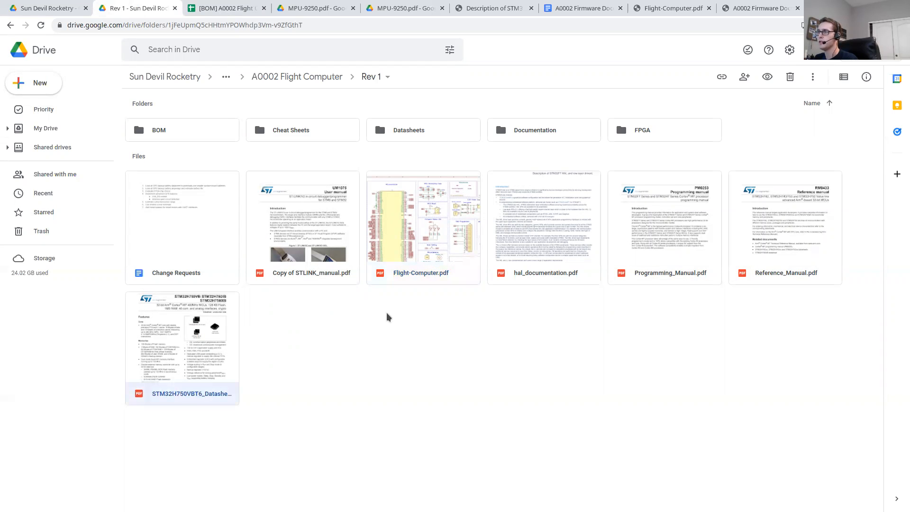
left_click(327, 215)
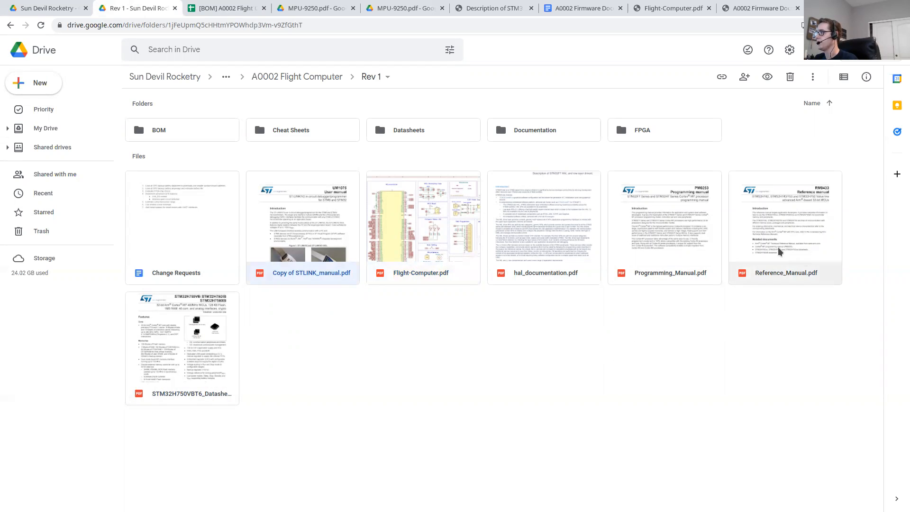
left_click(709, 236)
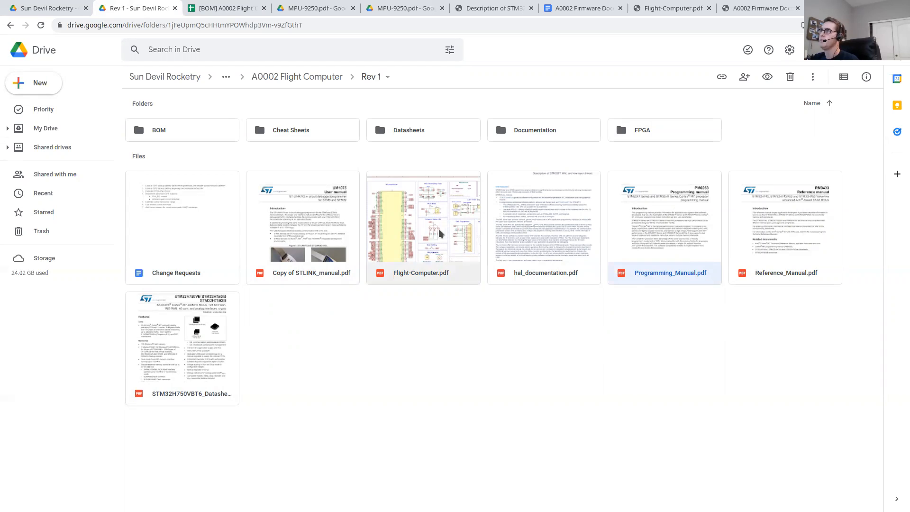
left_click(533, 233)
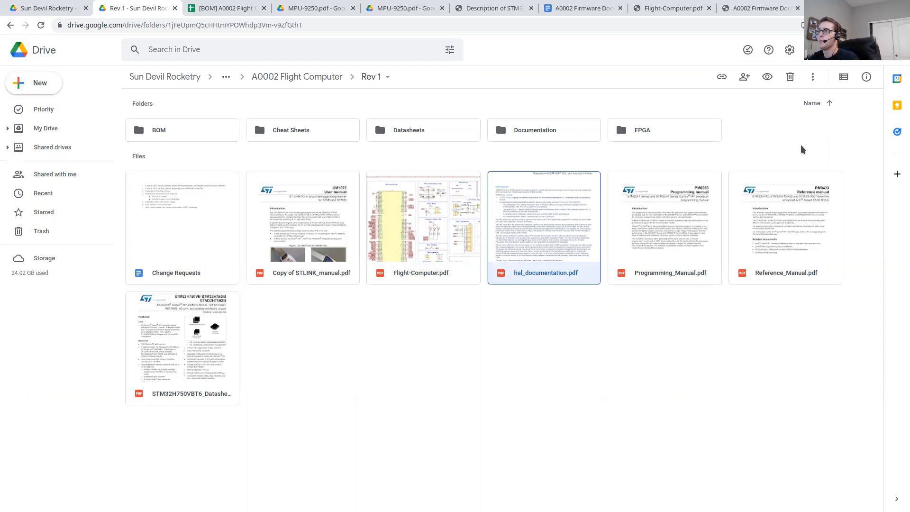
Step: Switch to the Konsole terminal and print the working directory, highlighting the Flight-Computer-Firmware folder in the path
key("alt+Tab")
key("alt+Tab")
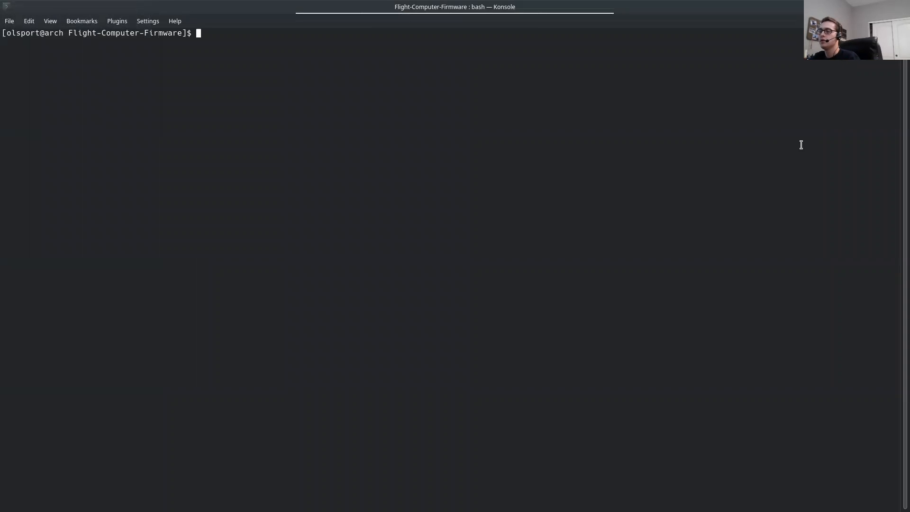
type("pwd")
key("Return")
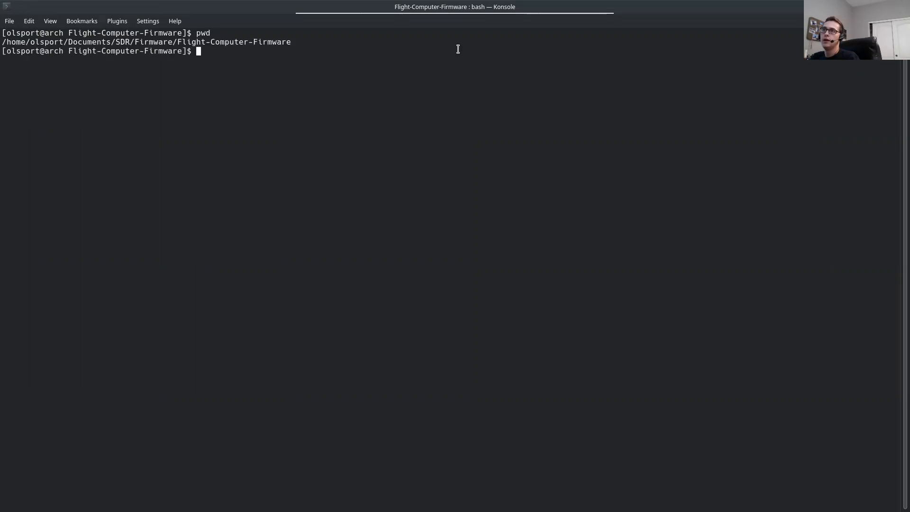
left_click_drag(177, 43, 289, 41)
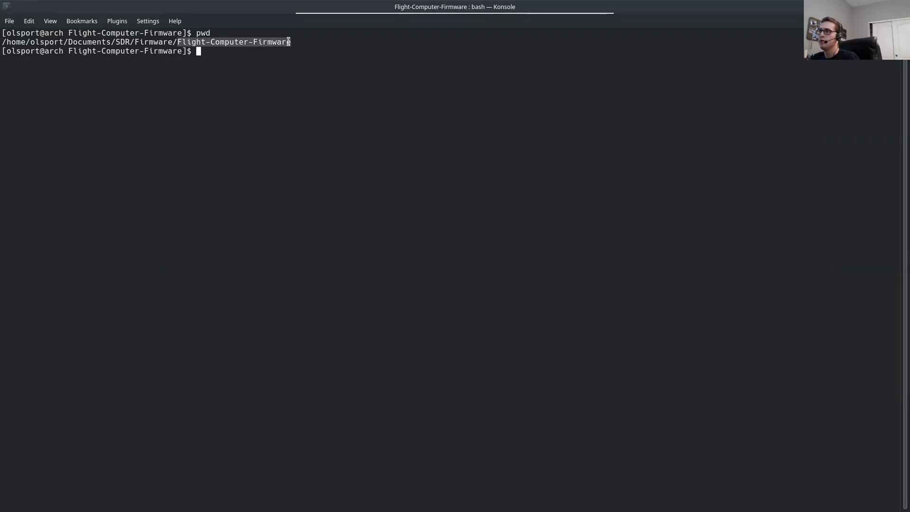
left_click(257, 56)
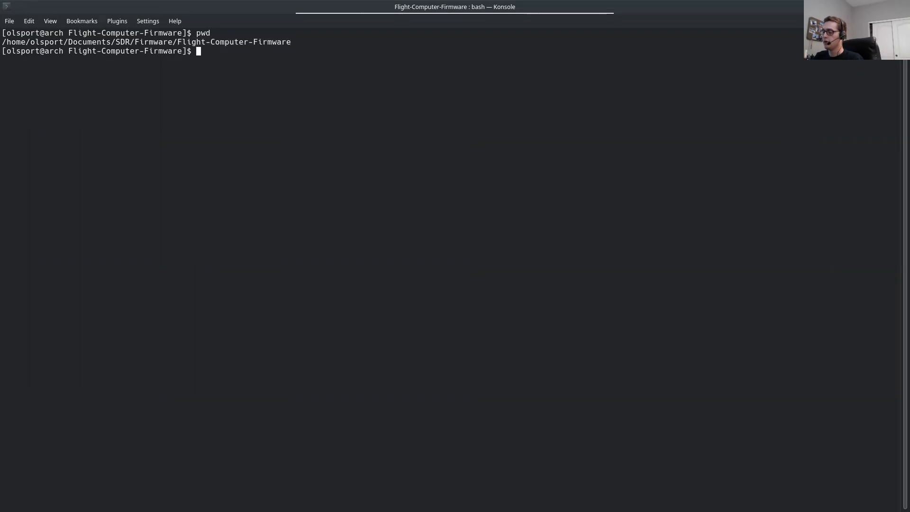
Step: Clear the terminal and check the repository's state with git status, highlighting the origin/main branch name
key("ctrl+l")
type("git status")
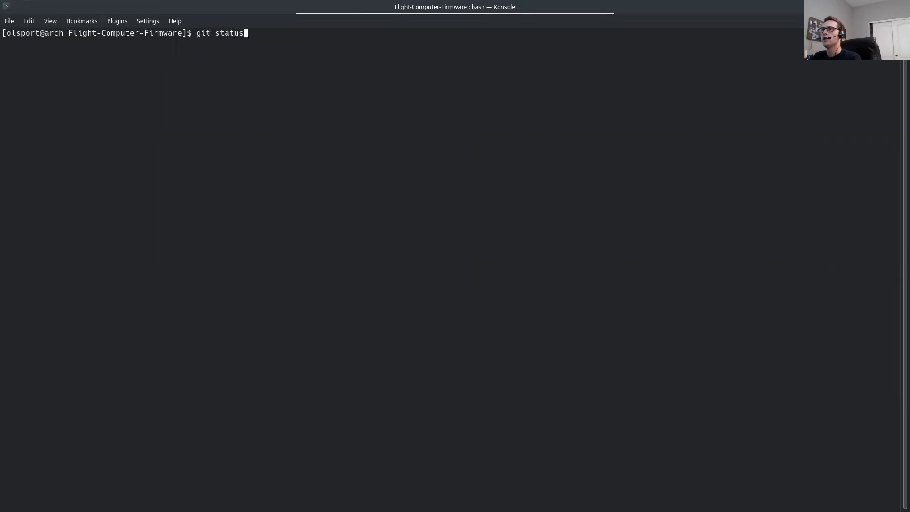
key("Return")
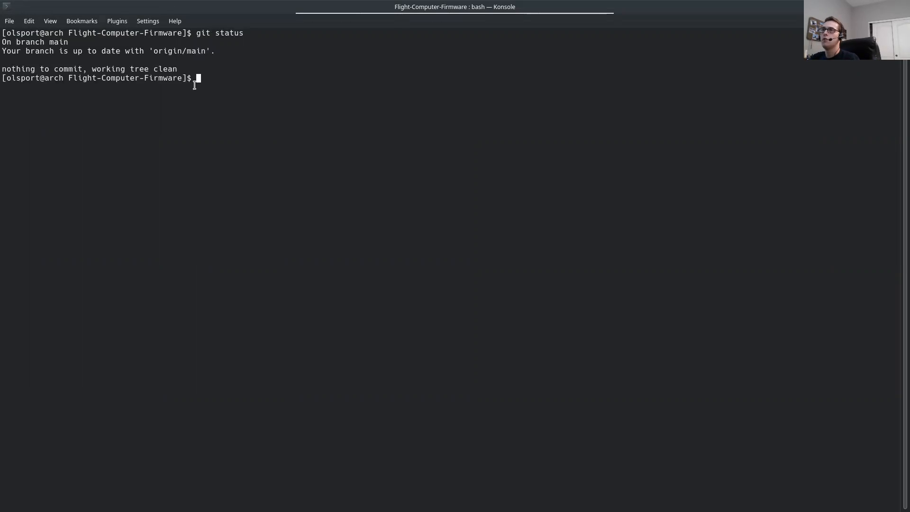
double_click(188, 53)
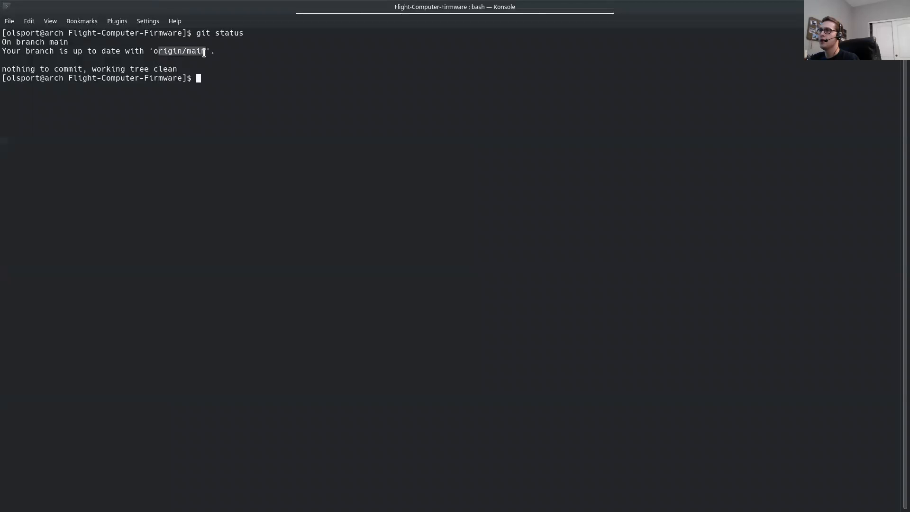
left_click(262, 87)
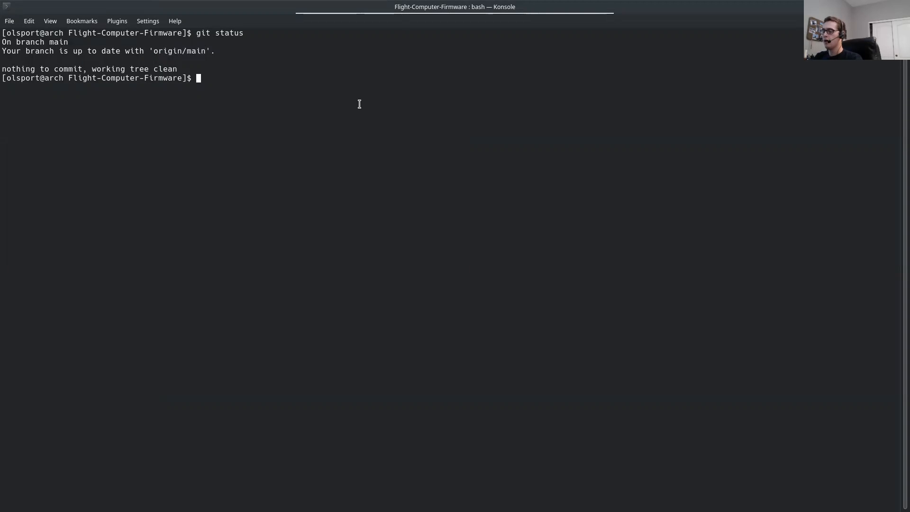
Step: Clear the terminal, list the repository's contents and change into the terminal directory
key("ctrl+l")
type("ls")
key("Return")
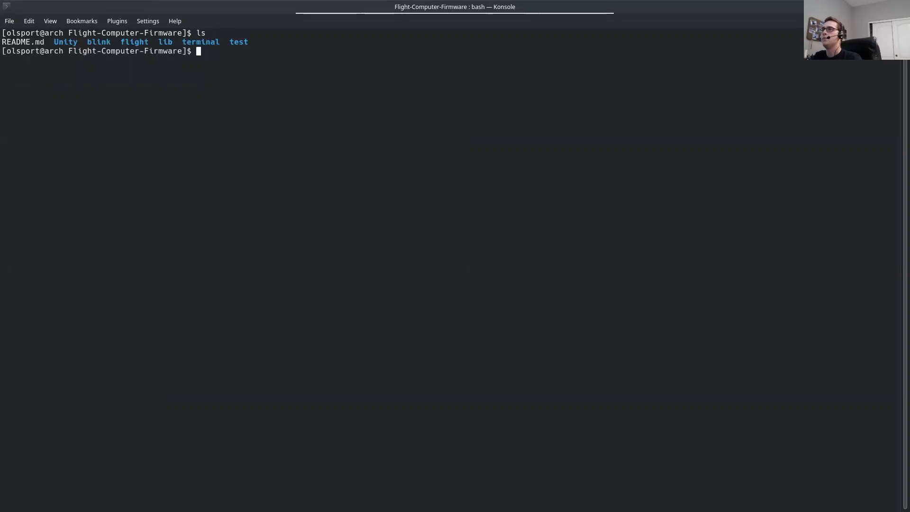
type("cd")
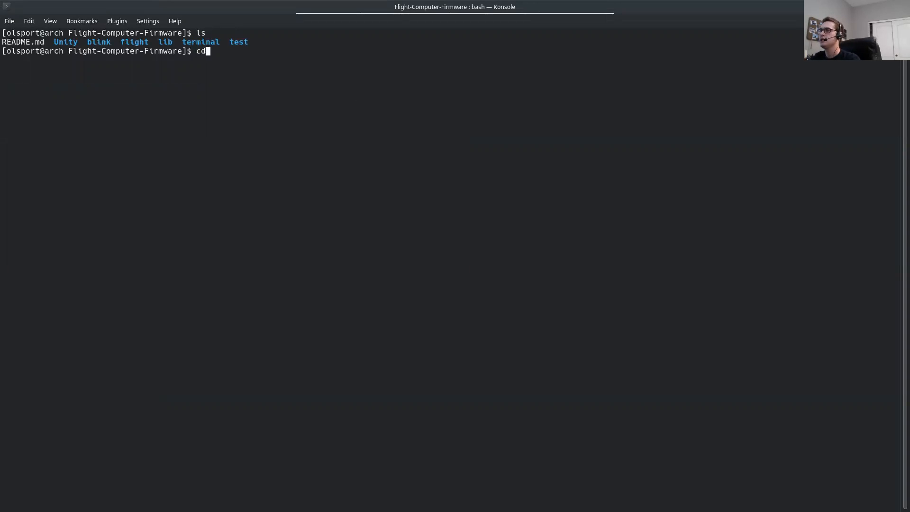
type(" term")
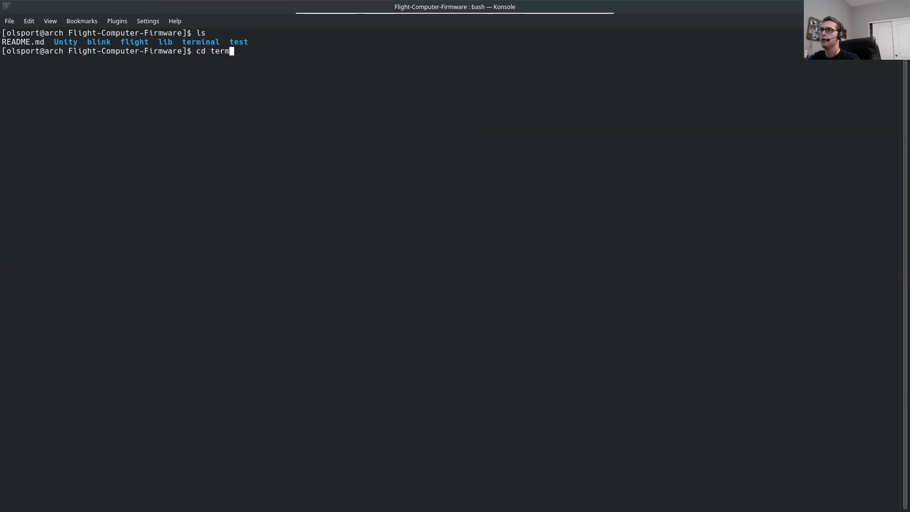
key("Tab")
key("Return")
Step: List the terminal directory, change into its rev1 subdirectory and list the files there
type("lsd")
key("Return")
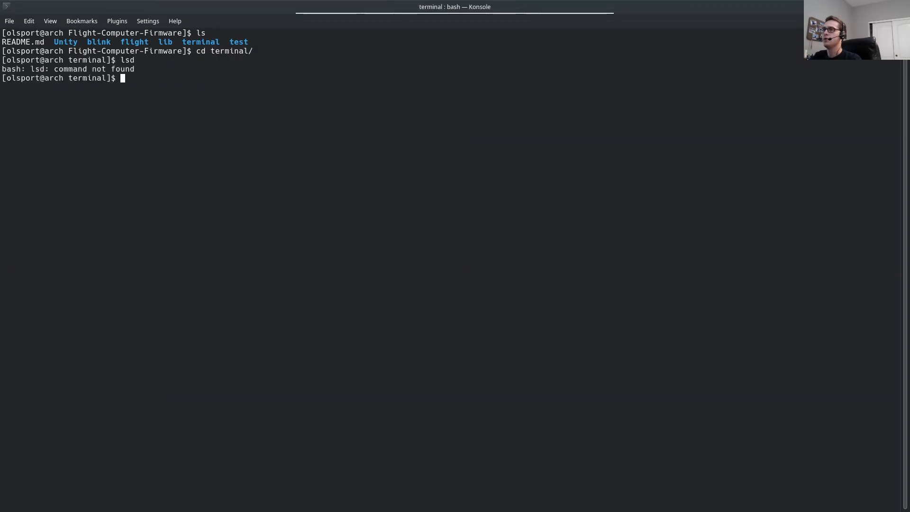
type("ls")
key("Return")
type("cd r")
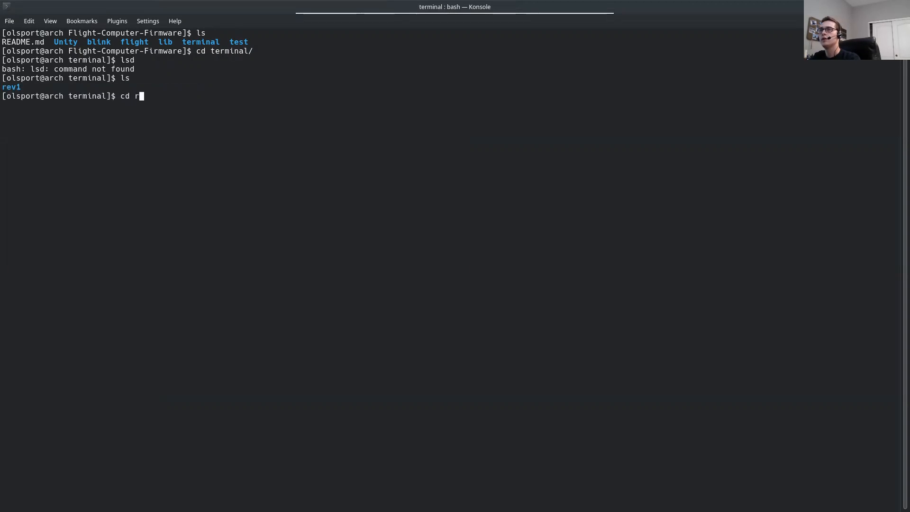
type("ev1")
key("Return")
type("ls")
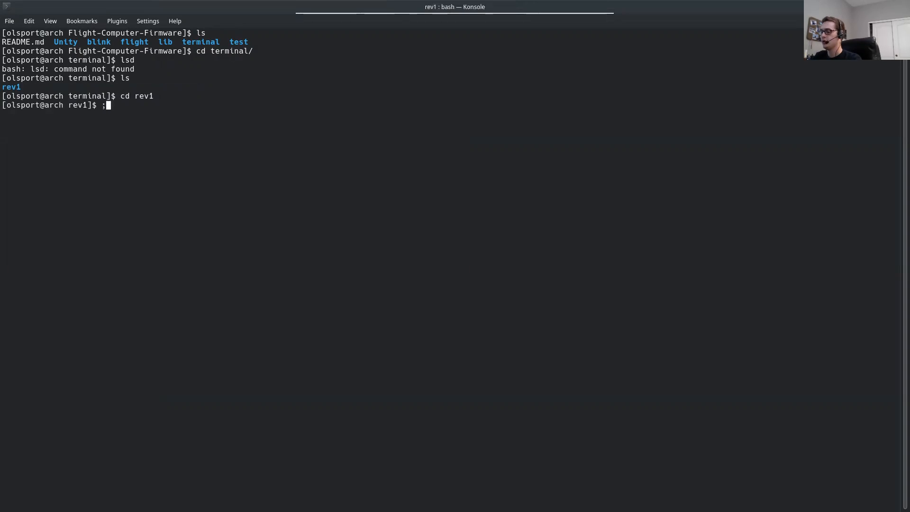
key("Return")
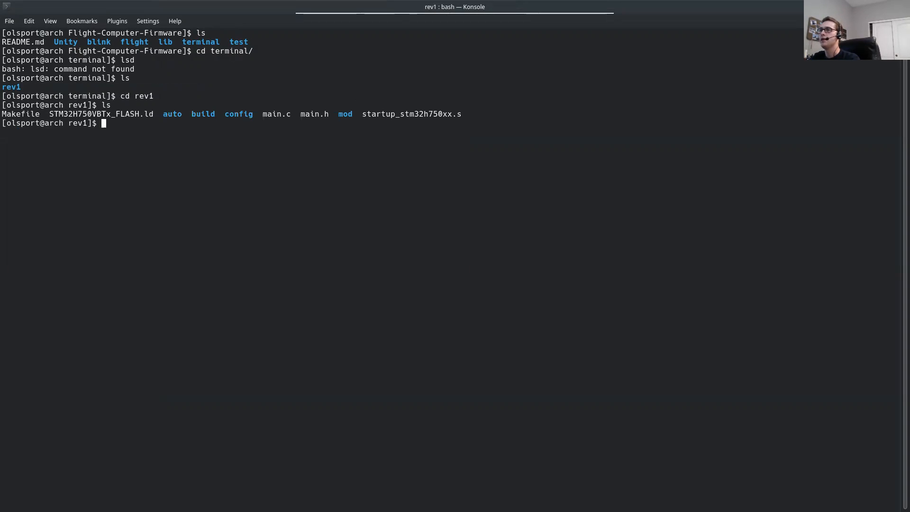
Step: Run make clean, clear the terminal and rebuild the rev1 firmware with make
type("mak")
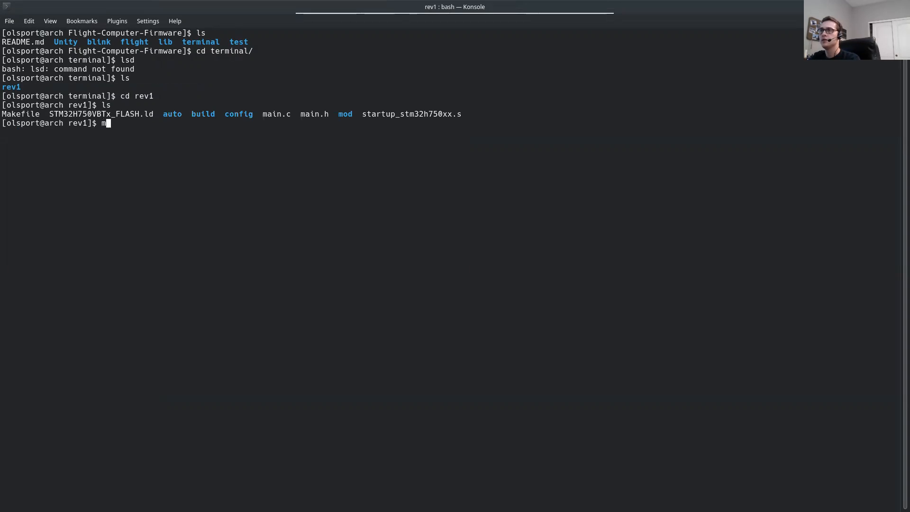
key("BackSpace")
key("BackSpace")
key("BackSpace")
type("make clean")
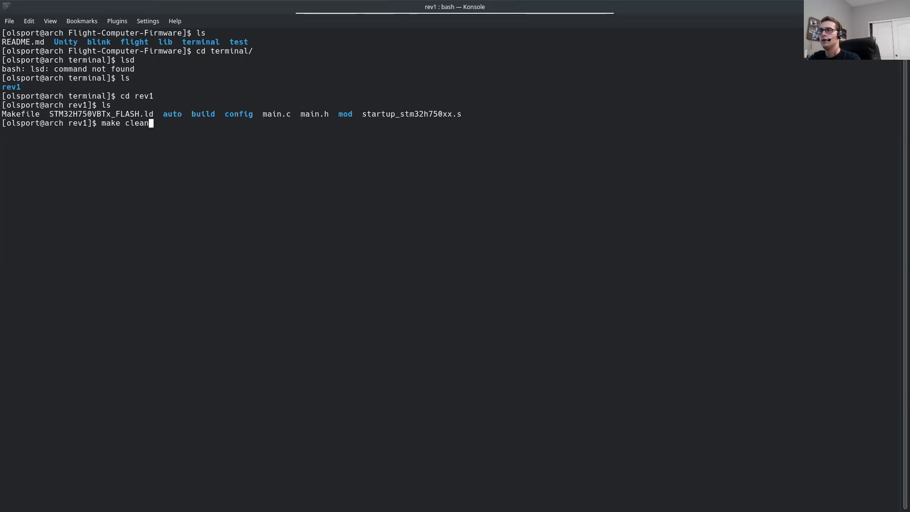
key("Return")
key("ctrl+l")
type("make")
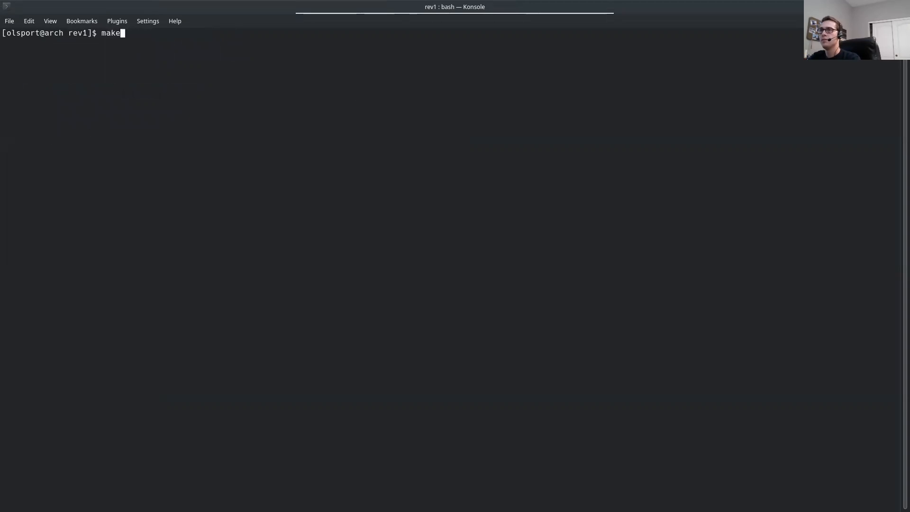
key("Return")
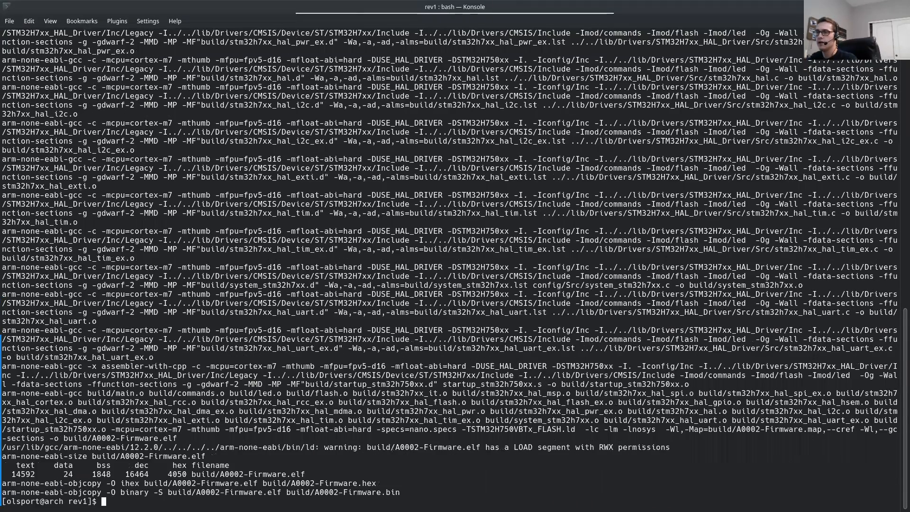
Step: Remove the build output with make clean, clear the terminal and list the rev1 directory
key("ctrl+l")
type("maek")
key("BackSpace")
key("BackSpace")
type("ke clean")
key("Return")
key("ctrl+l")
type("ls")
key("Return")
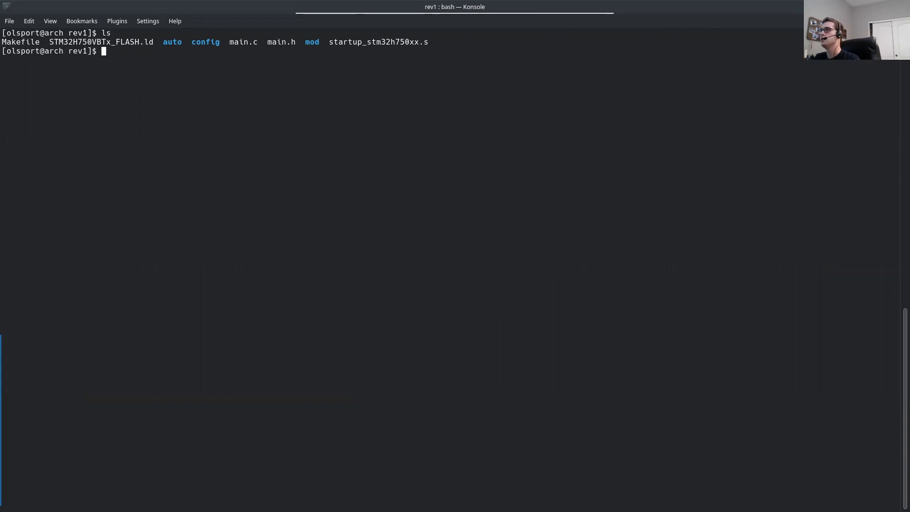
Step: Create and check out a new Git branch named with the developer's first name followed by /demo_driver
type("git ch")
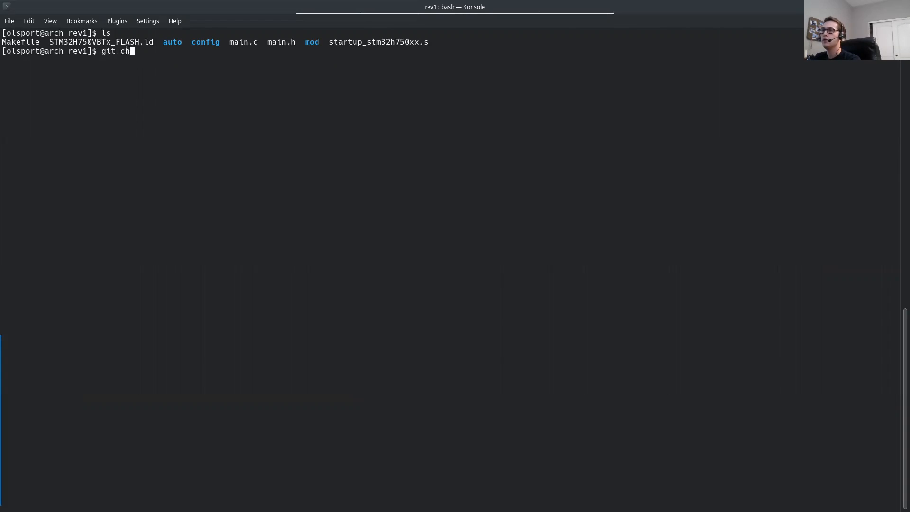
type("eckout ")
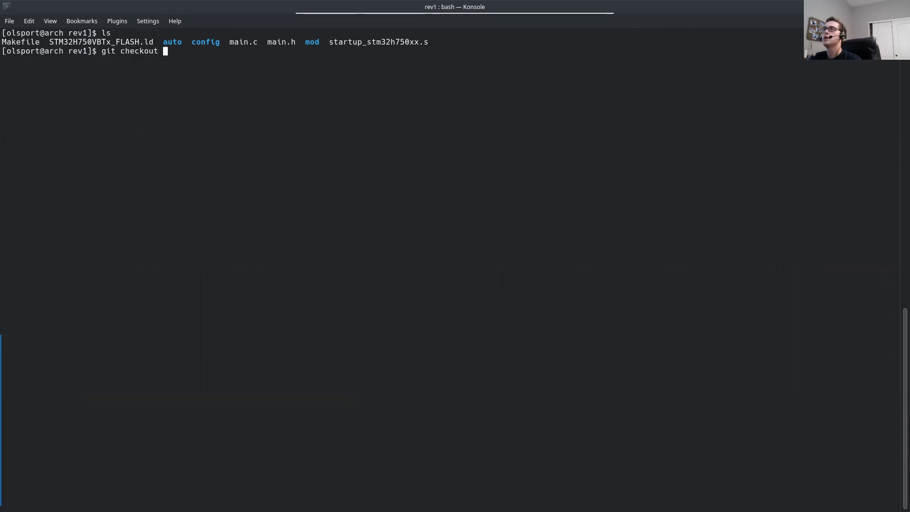
type("-b colton")
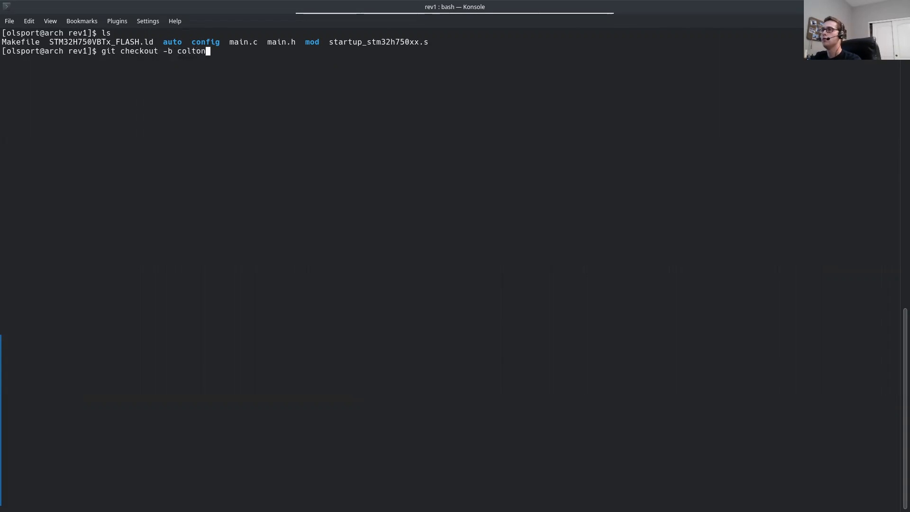
type("/demo_driver")
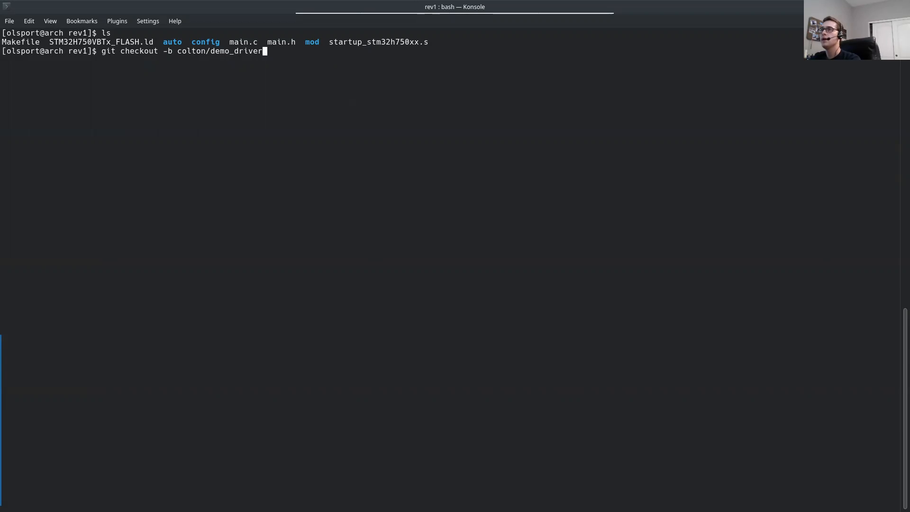
key("ctrl+Left")
key("ctrl+Left")
key("ctrl+Left")
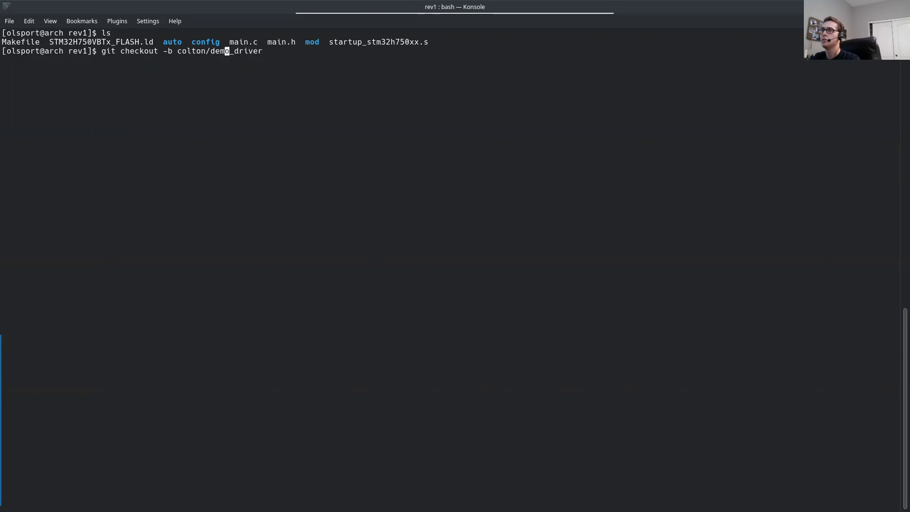
key("Right")
key("Right")
key("Right")
key("Right")
key("Right")
key("Right")
key("Right")
key("Right")
key("Right")
key("Right")
key("Right")
key("Right")
key("Right")
key("Right")
key("Right")
key("Right")
key("Right")
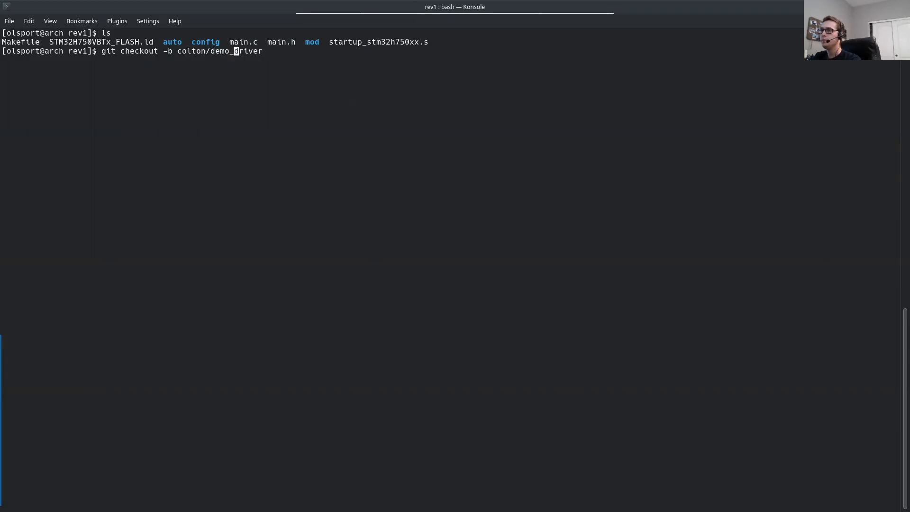
key("Right")
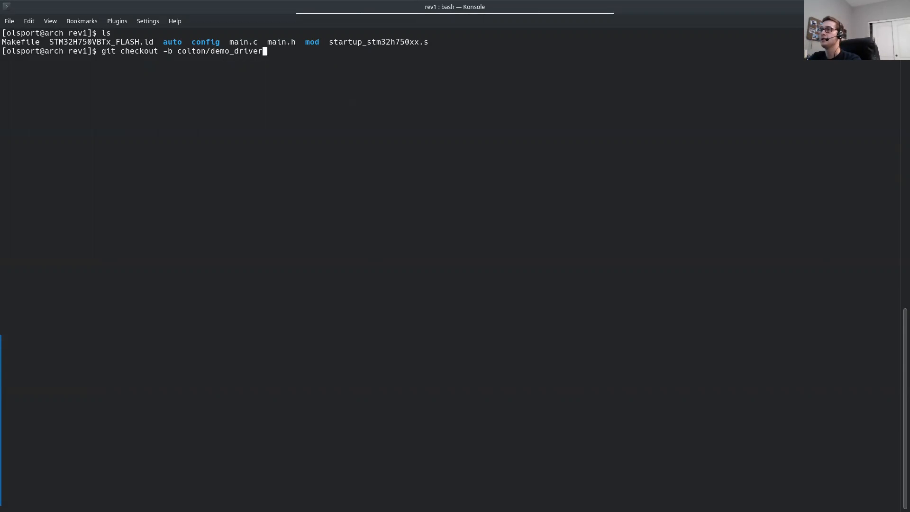
key("BackSpace")
key("BackSpace")
key("BackSpace")
key("BackSpace")
key("BackSpace")
key("BackSpace")
key("BackSpace")
key("BackSpace")
key("BackSpace")
key("BackSpace")
key("BackSpace")
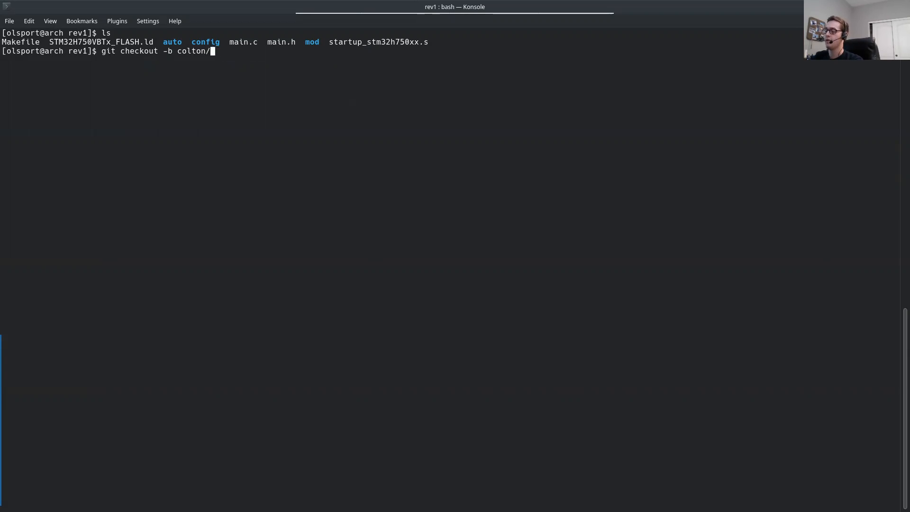
type("imu_drive")
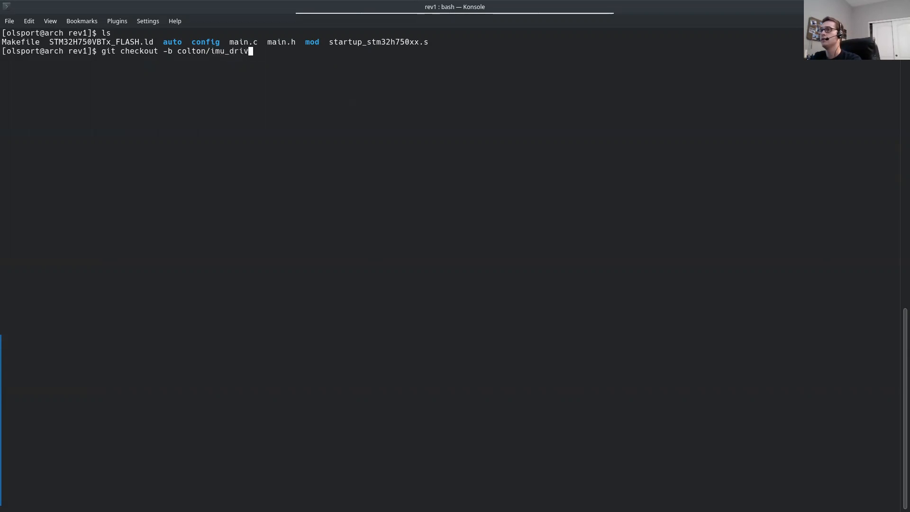
key("BackSpace")
key("BackSpace")
key("BackSpace")
key("BackSpace")
key("BackSpace")
key("BackSpace")
key("BackSpace")
key("BackSpace")
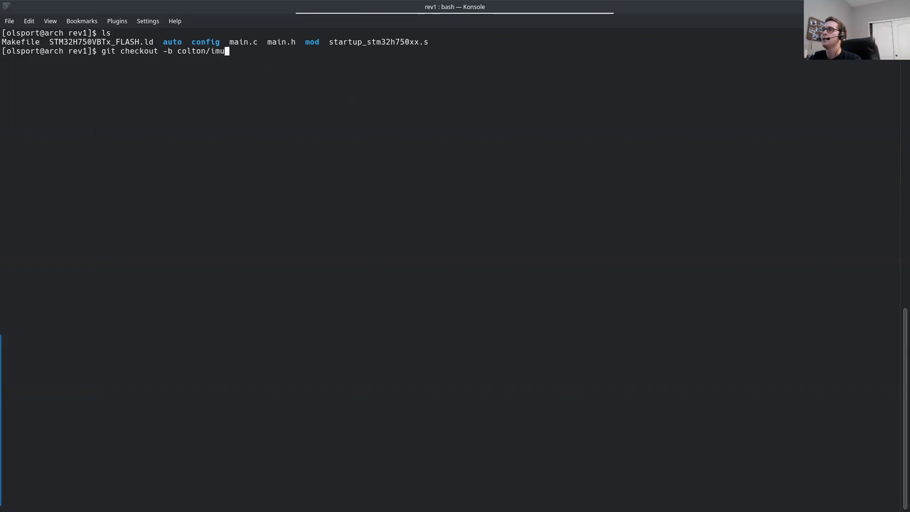
type("demo_driver")
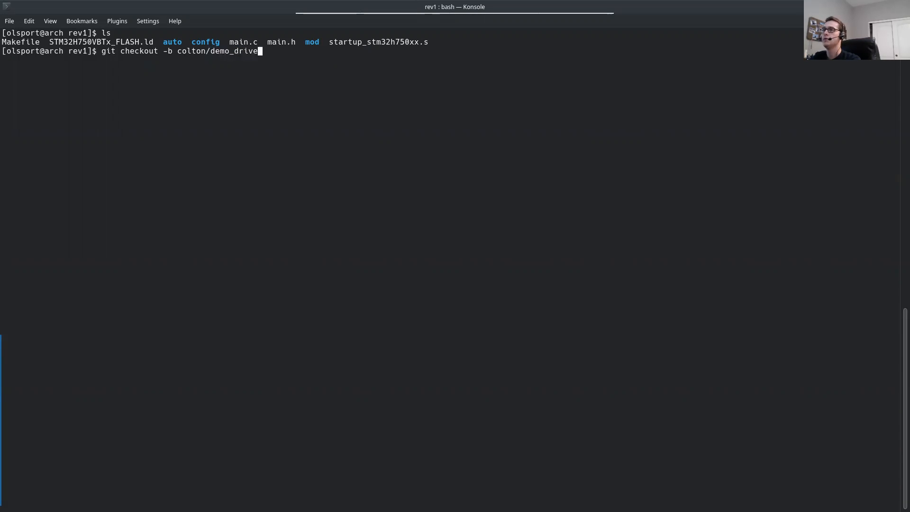
key("Return")
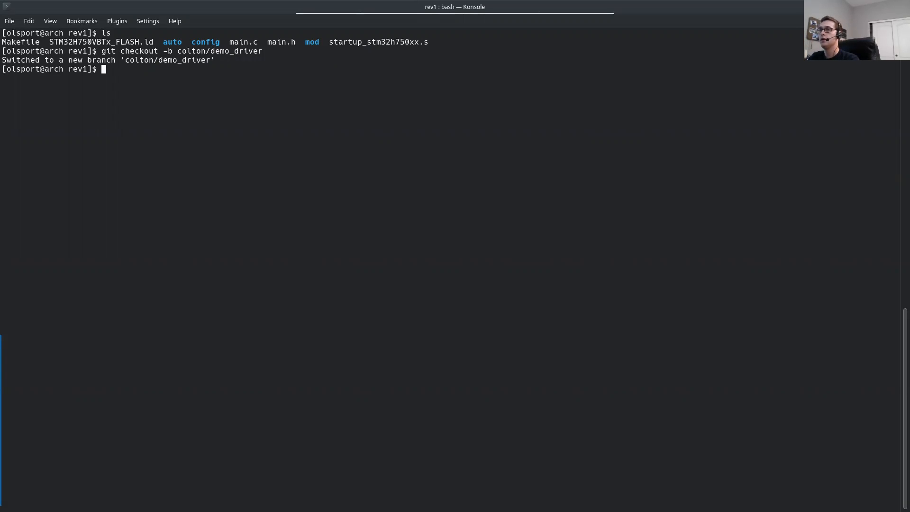
Step: Open a new terminal window and change into the STM32CubeMX directory
key("ctrl+alt+t")
type("cd ")
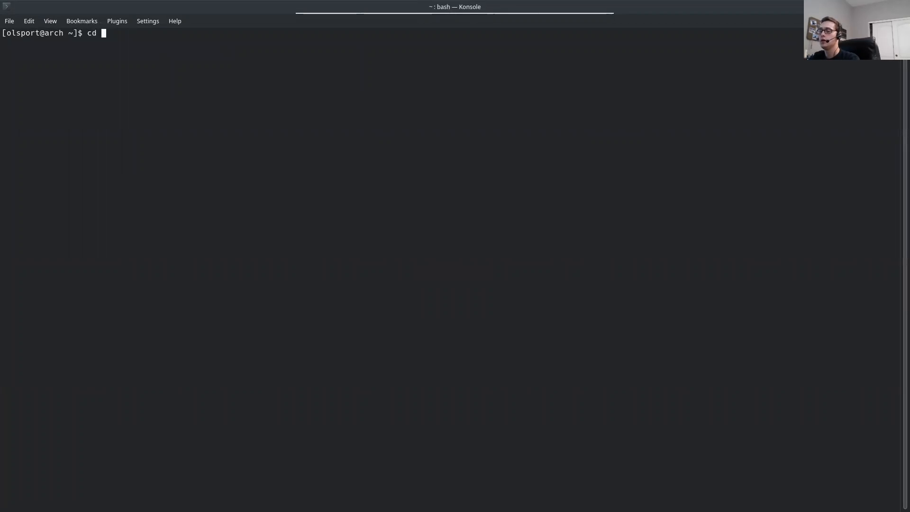
type("STM")
type("2CubeMX")
key("Return")
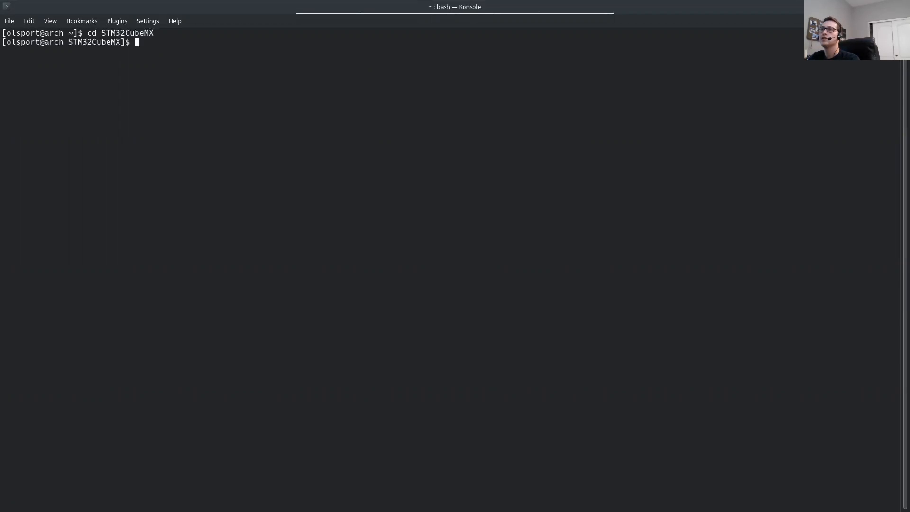
Step: Launch the STM32CubeMX executable from its directory and maximize the application's window
type("ls")
key("Return")
type("./STM")
key("Tab")
key("Return")
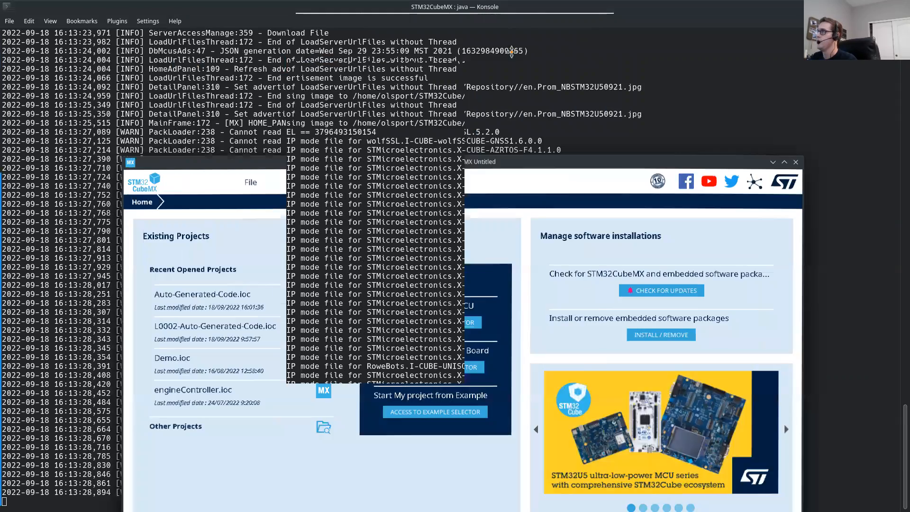
left_click_drag(512, 51, 504, 52)
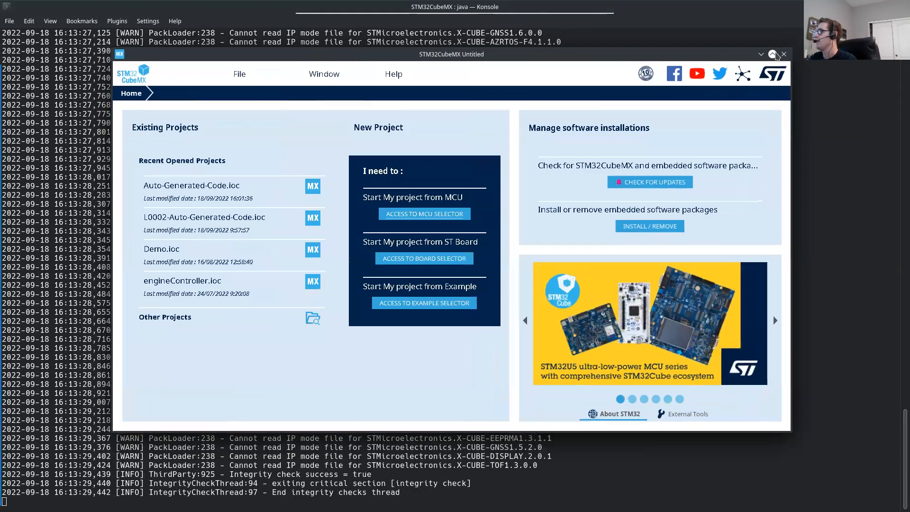
left_click(775, 54)
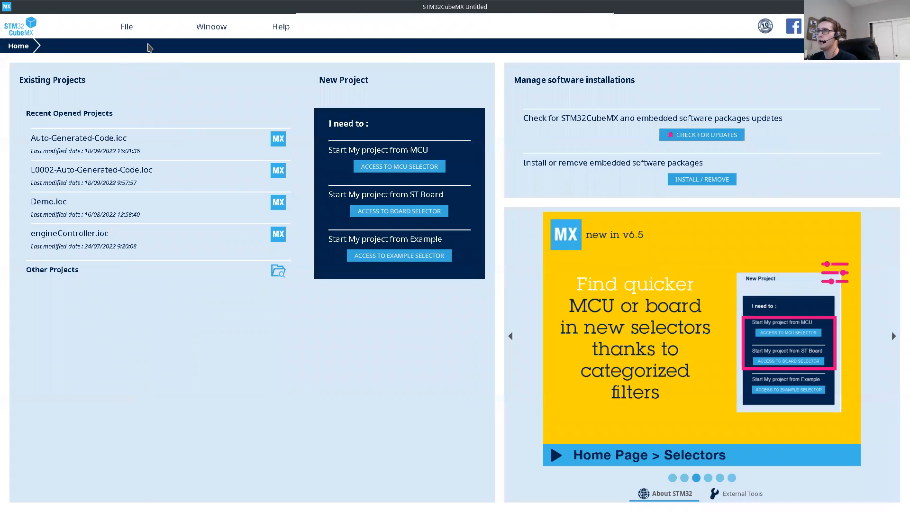
Step: Start loading an existing project and browse through Documents and SDR to the Firmware folder
left_click(125, 30)
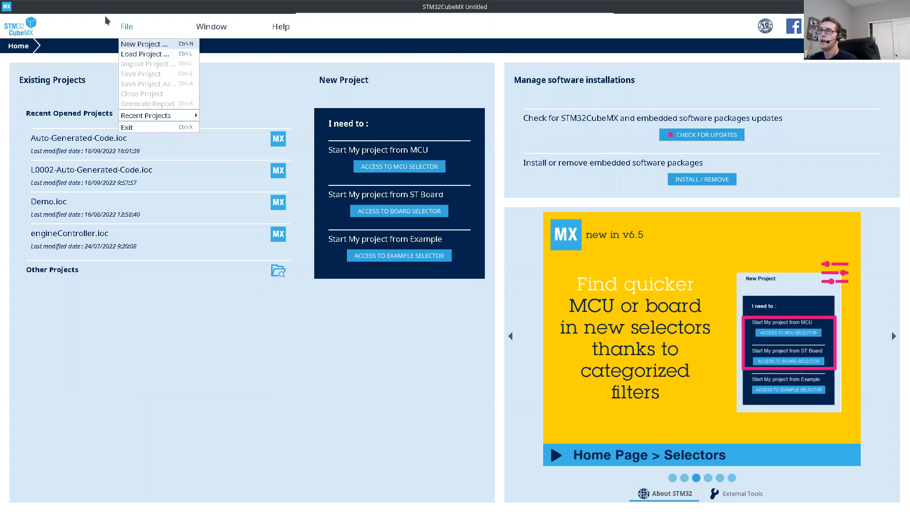
left_click(164, 56)
left_click_drag(450, 180, 403, 100)
left_click(470, 145)
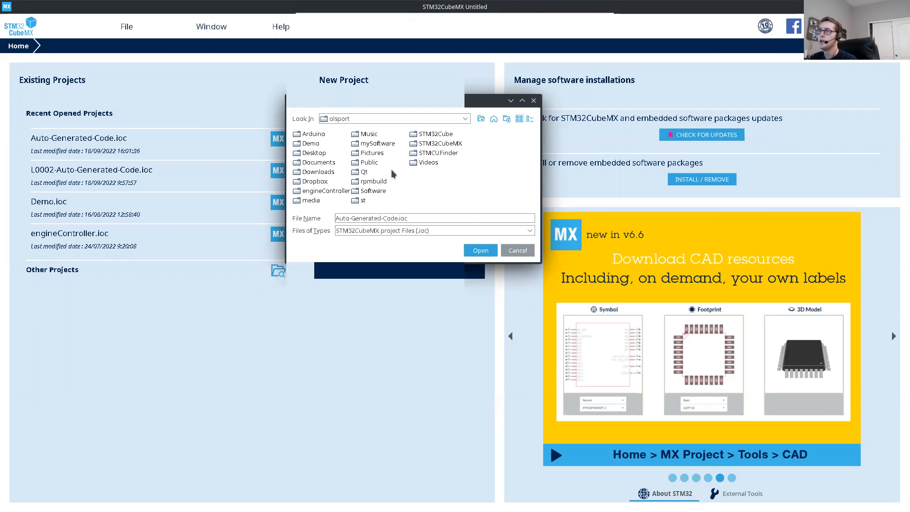
double_click(326, 163)
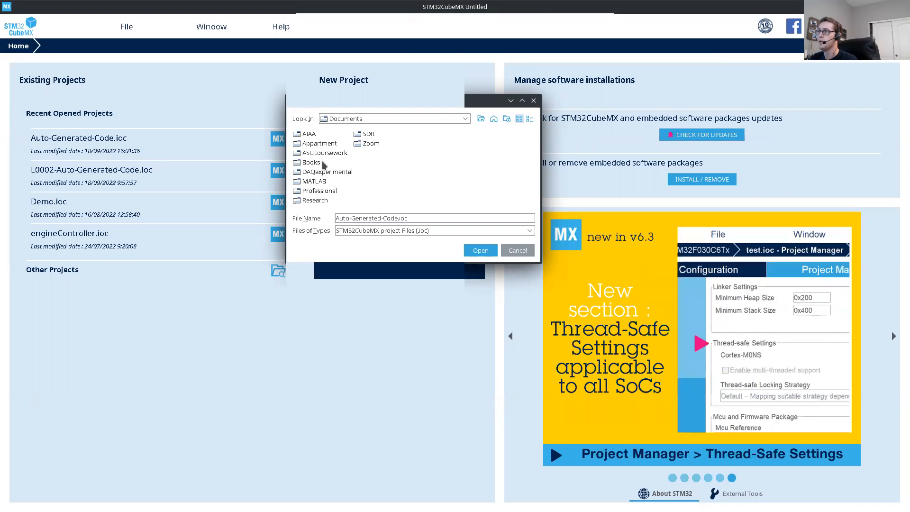
double_click(369, 135)
left_click(322, 166)
double_click(322, 166)
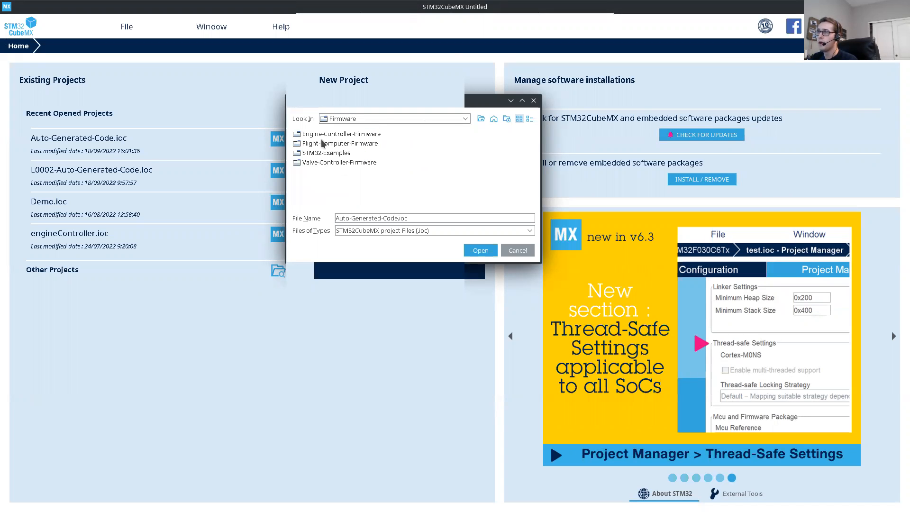
Step: Browse through Flight-Computer-Firmware and terminal to the rev1 folder in the project loading dialog
left_click(344, 144)
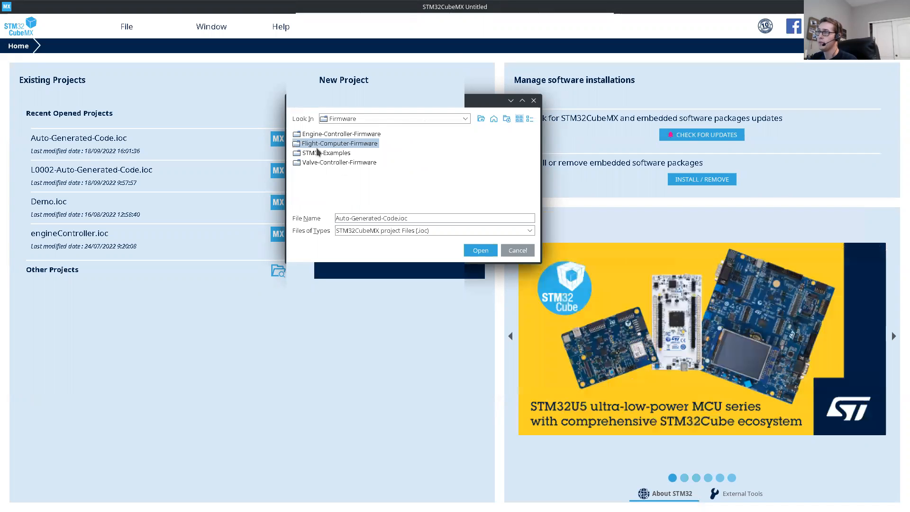
left_click(328, 145)
double_click(299, 143)
left_click_drag(392, 104, 464, 90)
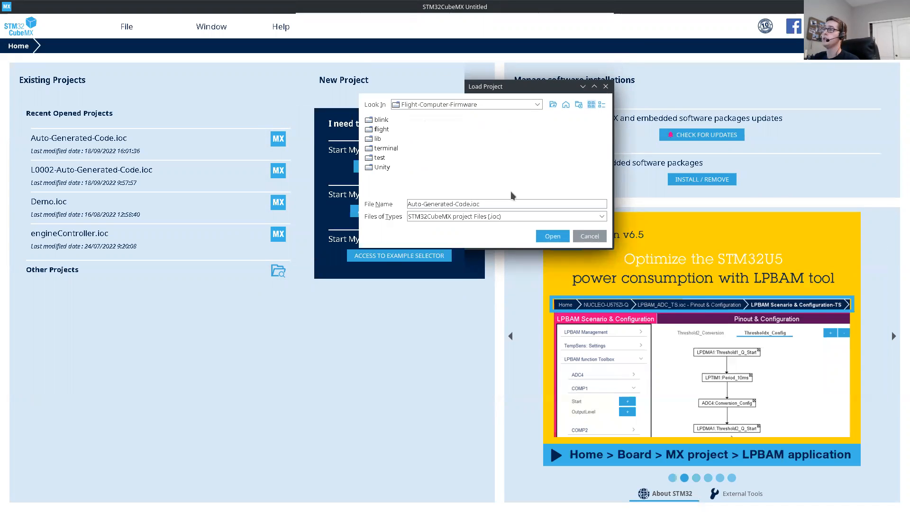
double_click(381, 149)
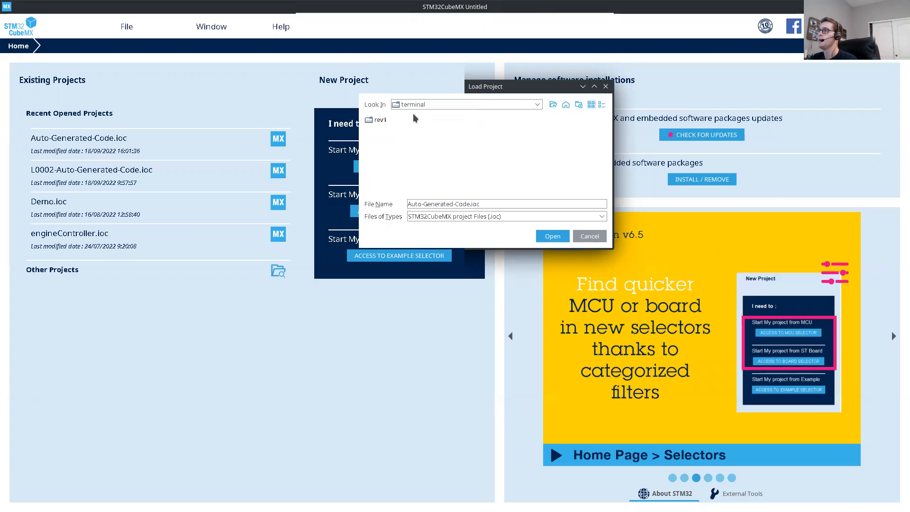
double_click(380, 120)
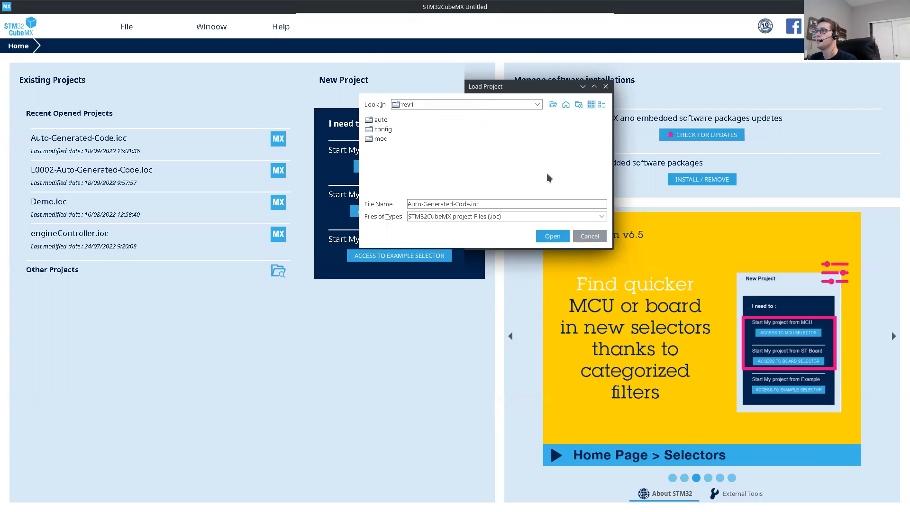
Step: Go through the auto folder to Auto-Generated-Code and load the Auto-Generated-Code.ioc project
left_click(380, 120)
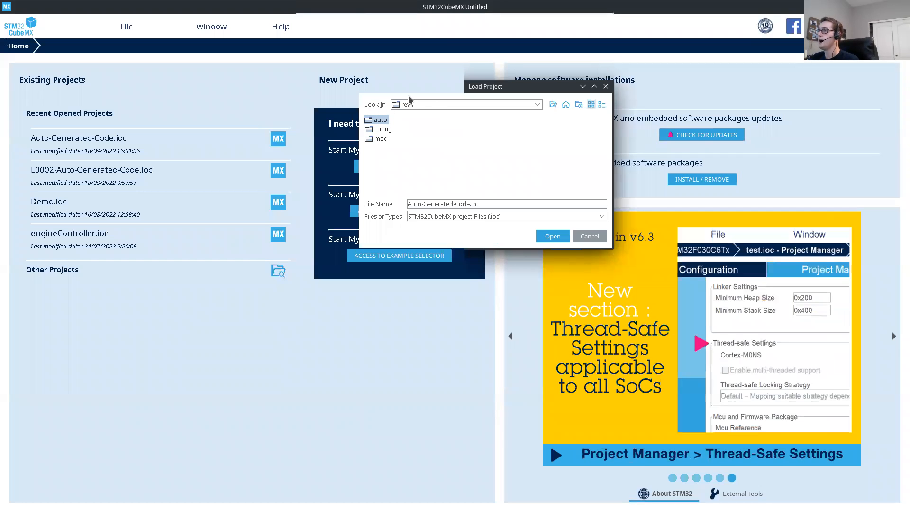
left_click(373, 121)
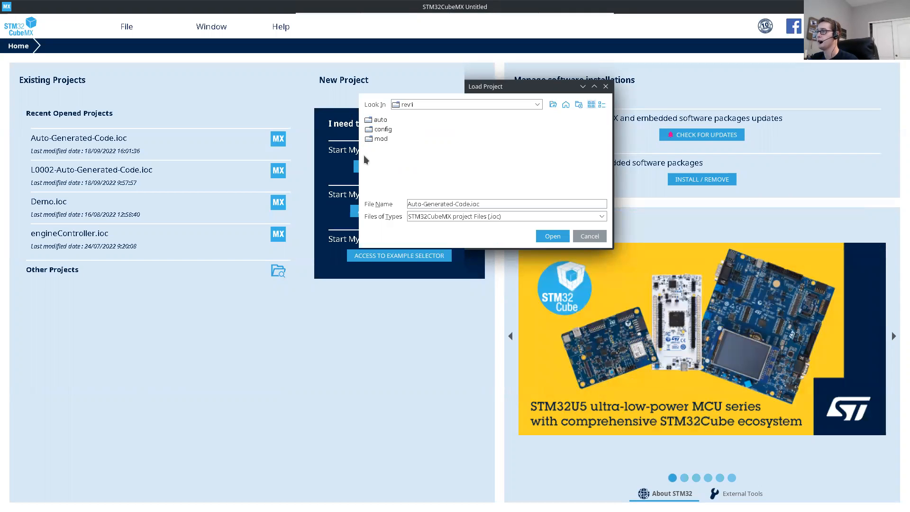
left_click(380, 140)
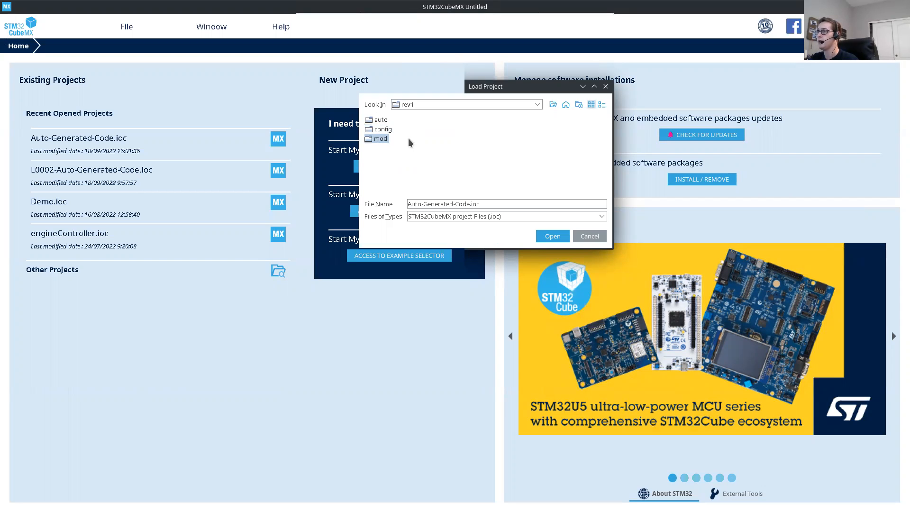
left_click(380, 120)
double_click(381, 121)
double_click(385, 121)
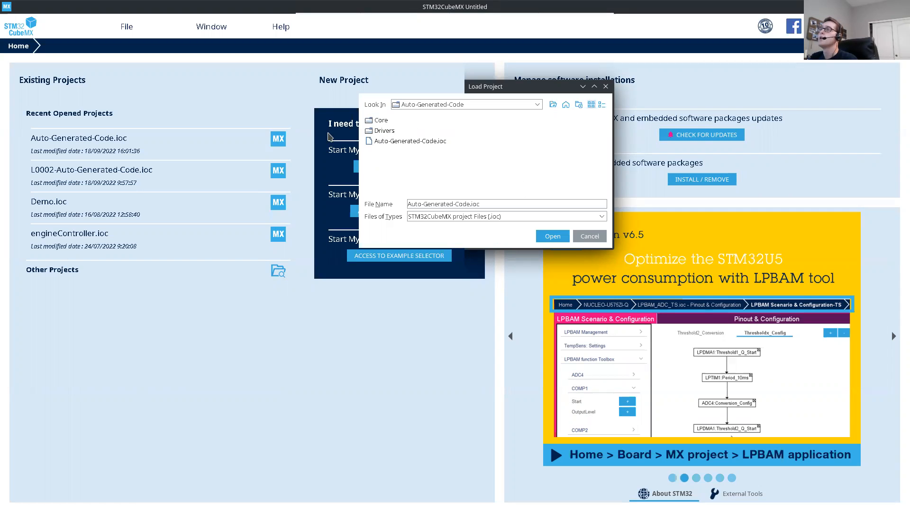
left_click(397, 142)
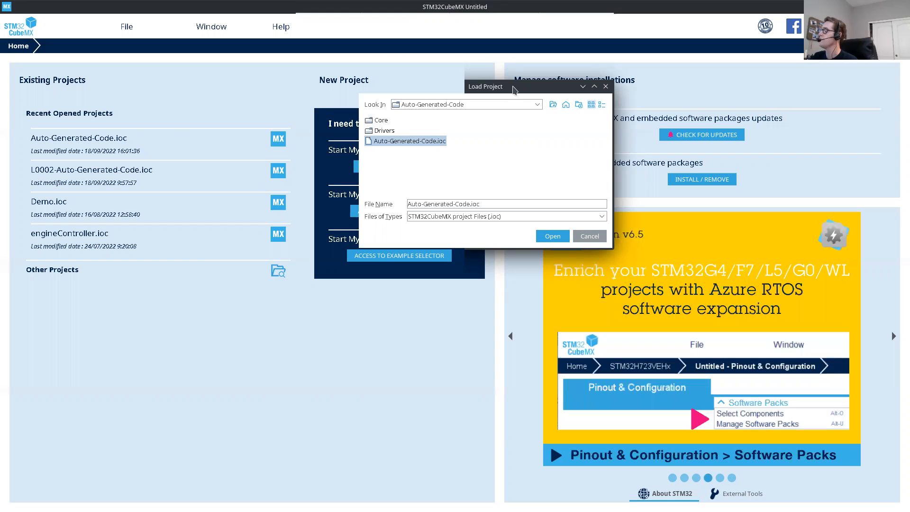
left_click_drag(495, 86, 467, 74)
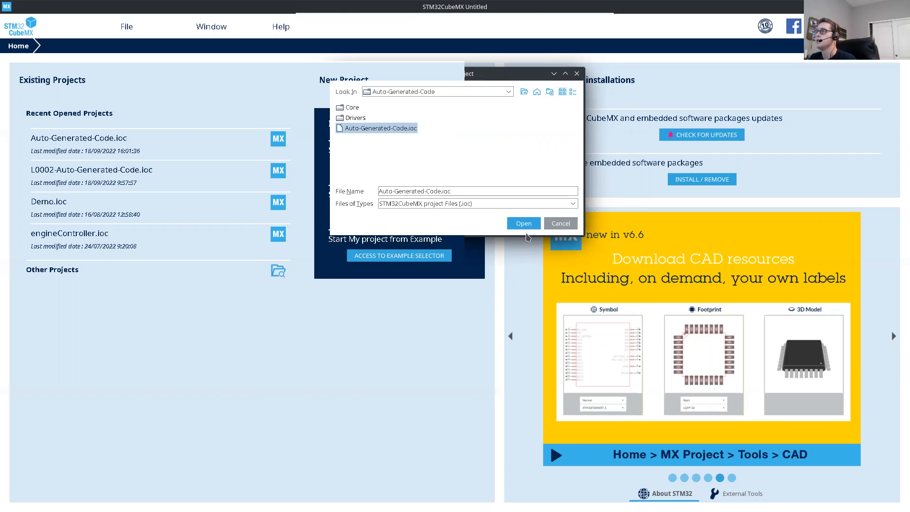
left_click(531, 226)
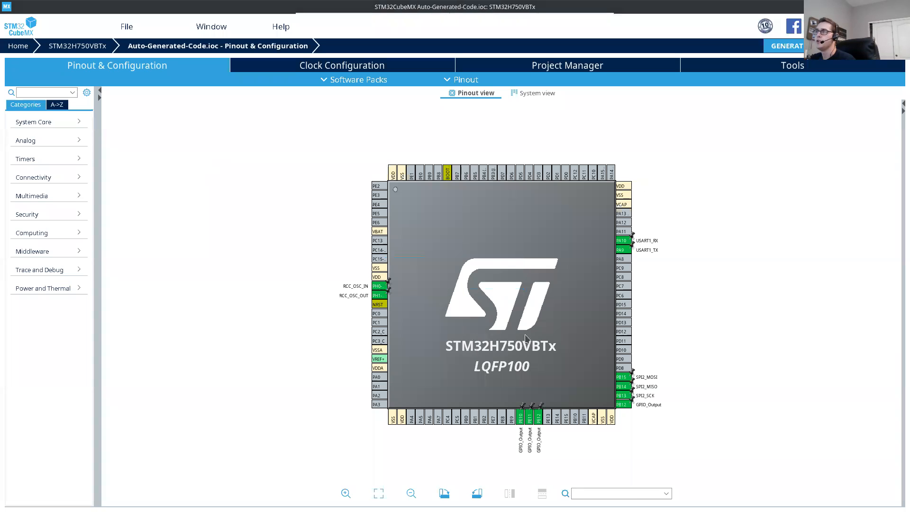
scroll(504, 319, "up", 3)
scroll(512, 327, "down", 3)
mouse_move(513, 328)
left_mouse_down()
mouse_move(417, 297)
mouse_move(587, 284)
mouse_move(463, 283)
mouse_move(474, 290)
mouse_move(470, 311)
mouse_move(517, 327)
left_mouse_up()
scroll(471, 295, "up", 2)
scroll(469, 299, "down", 1)
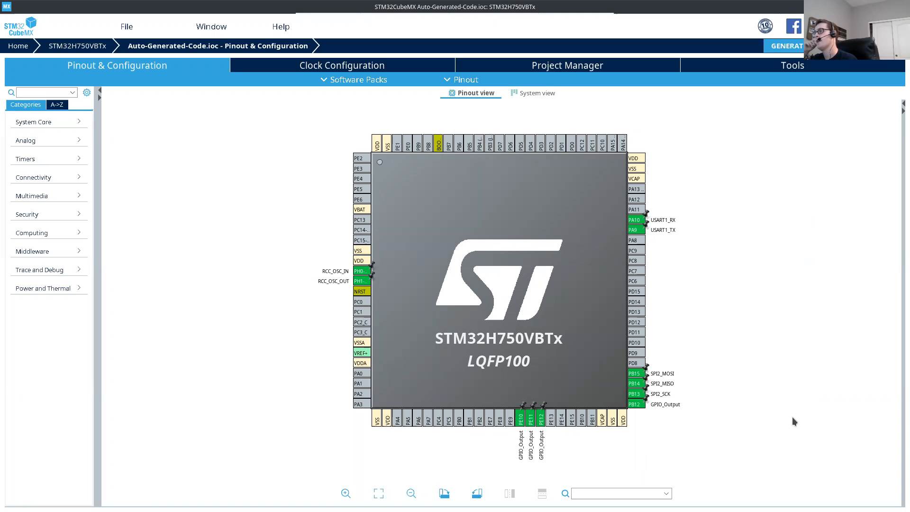
mouse_move(538, 304)
left_mouse_down()
mouse_move(522, 263)
mouse_move(535, 279)
left_mouse_up()
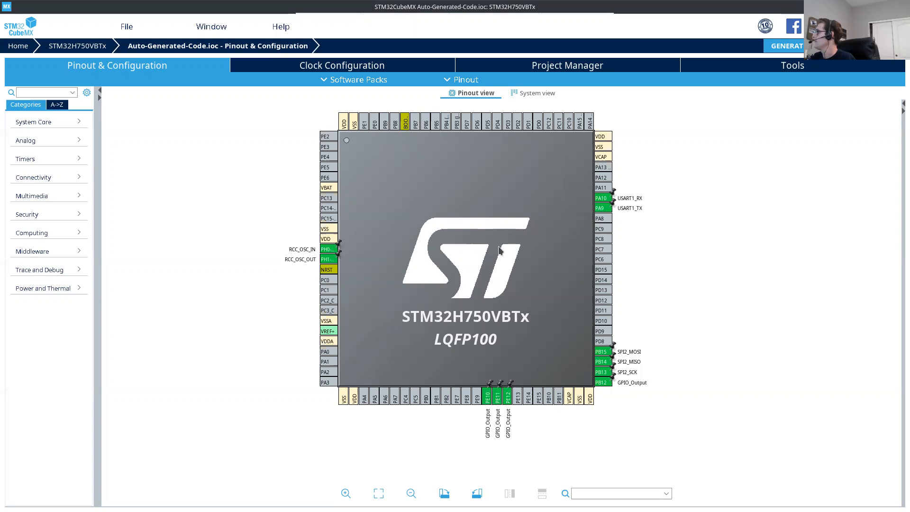
left_click_drag(500, 250, 531, 271)
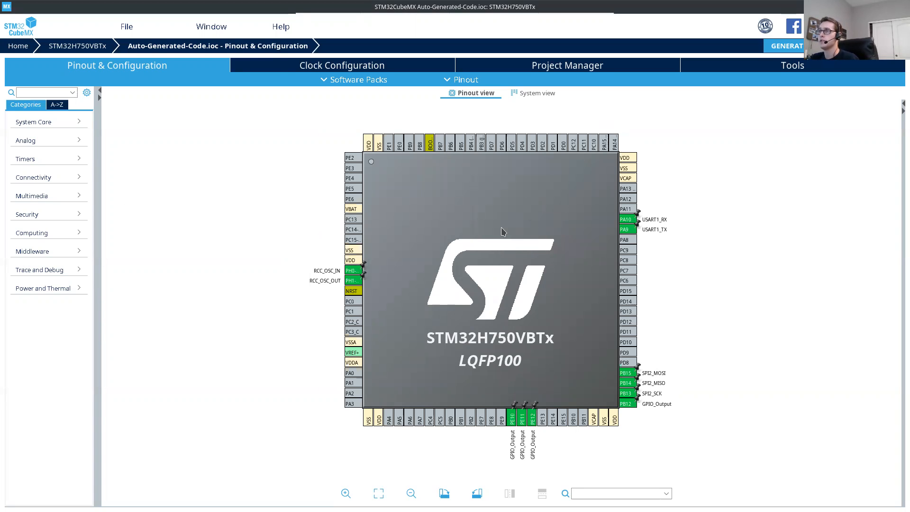
Step: Switch to Chromium and bring up the Inertial Measurement Unit section of the Flight-Computer.pdf schematic
key("alt+Tab")
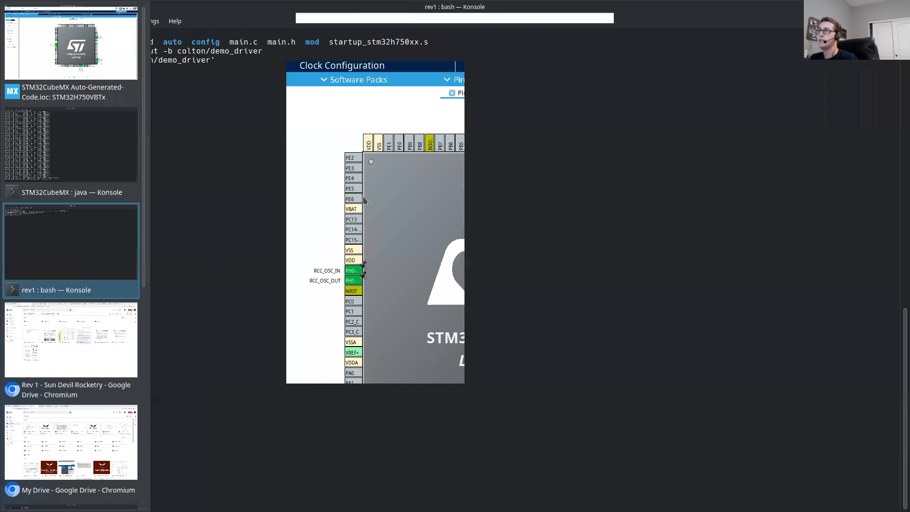
key("alt+Tab")
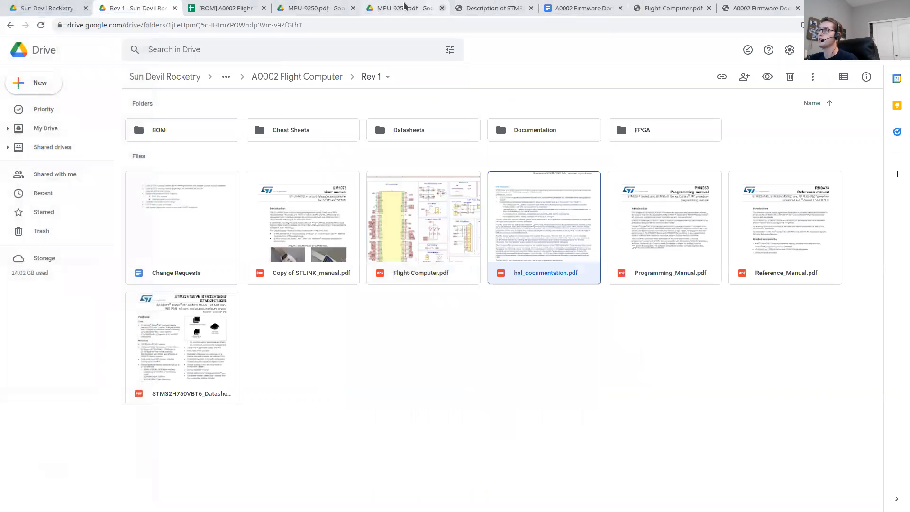
left_click(499, 8)
left_click(663, 8)
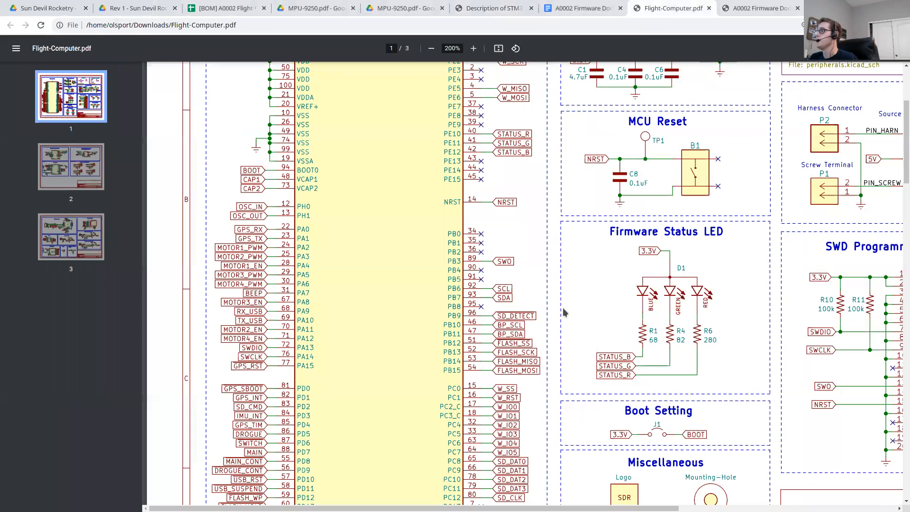
scroll(565, 312, "down", 15)
scroll(555, 304, "up", 3)
scroll(527, 326, "down", 1)
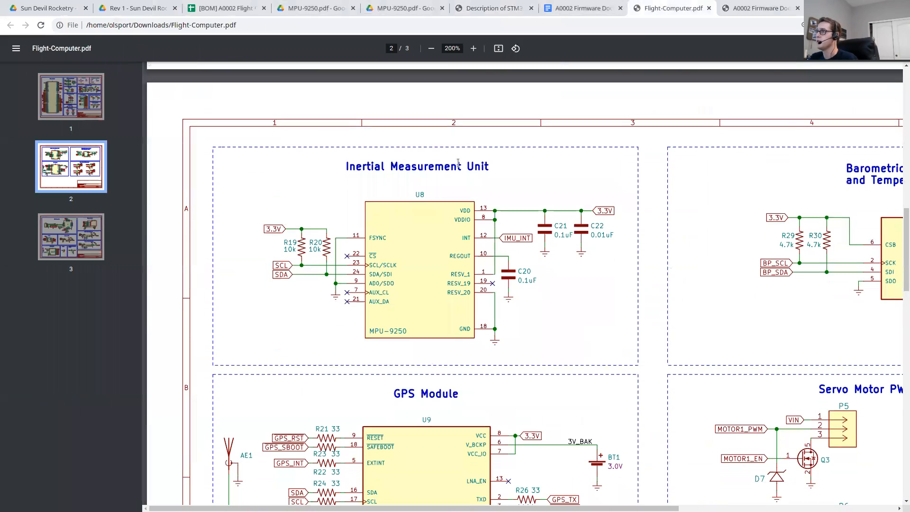
Step: Examine the Inertial Measurement Unit's SCL and SDA connections in the schematic
left_click_drag(342, 164, 491, 166)
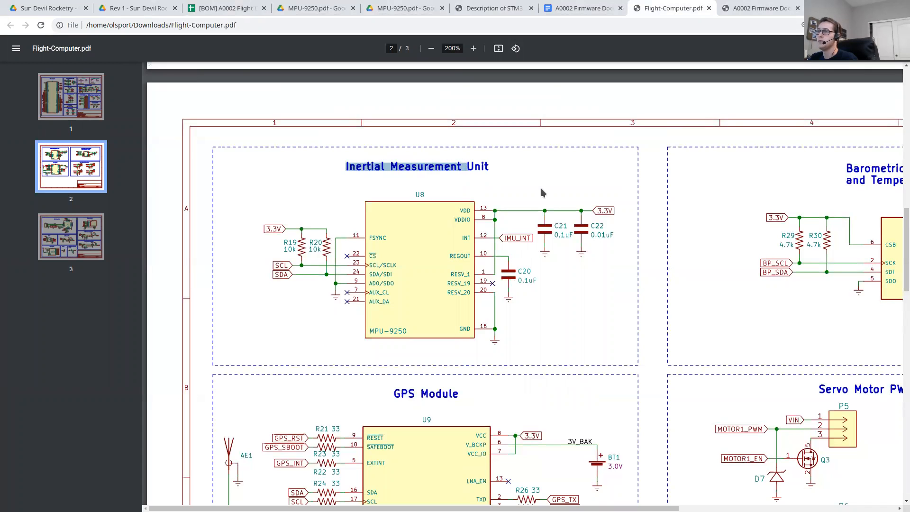
scroll(199, 177, "down", 1)
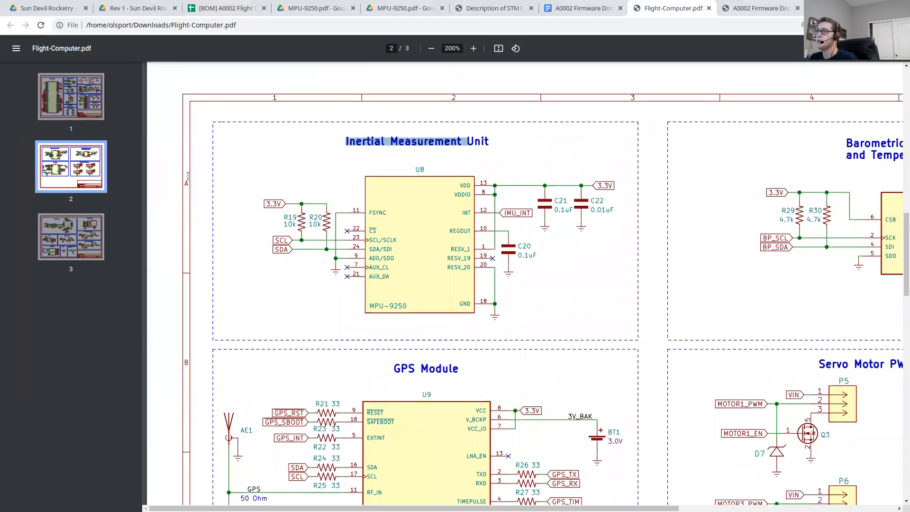
left_click(283, 289)
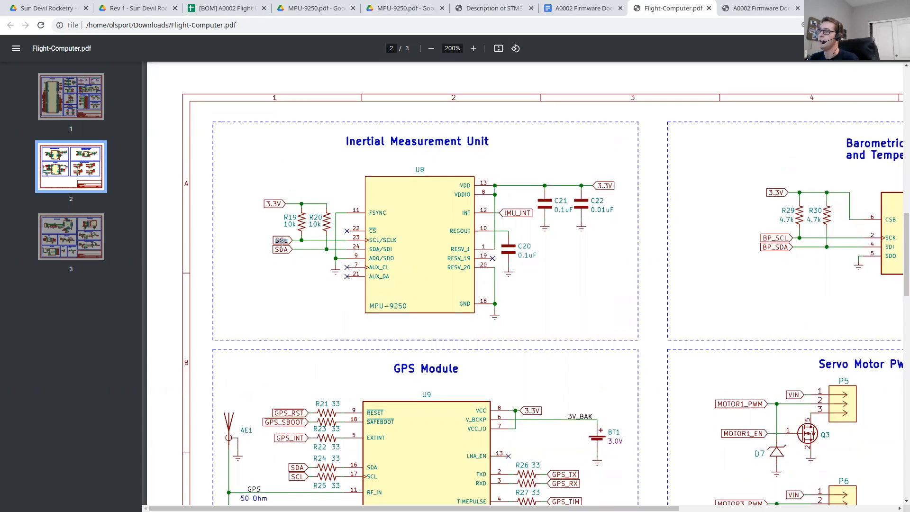
left_click_drag(277, 249, 290, 251)
Step: Look up which microcontroller pins the SCL and SDA nets connect to on the schematic's first page
scroll(296, 266, "down", 3)
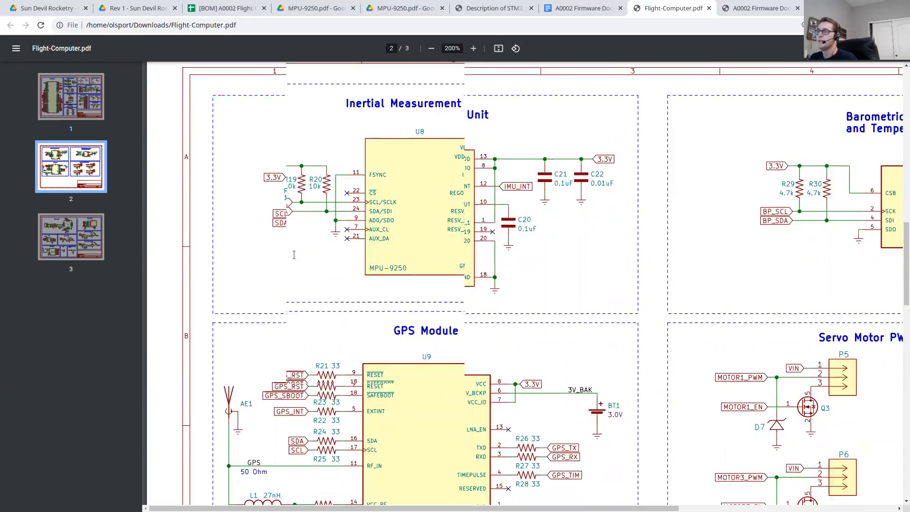
scroll(294, 256, "up", 6)
scroll(294, 255, "up", 6)
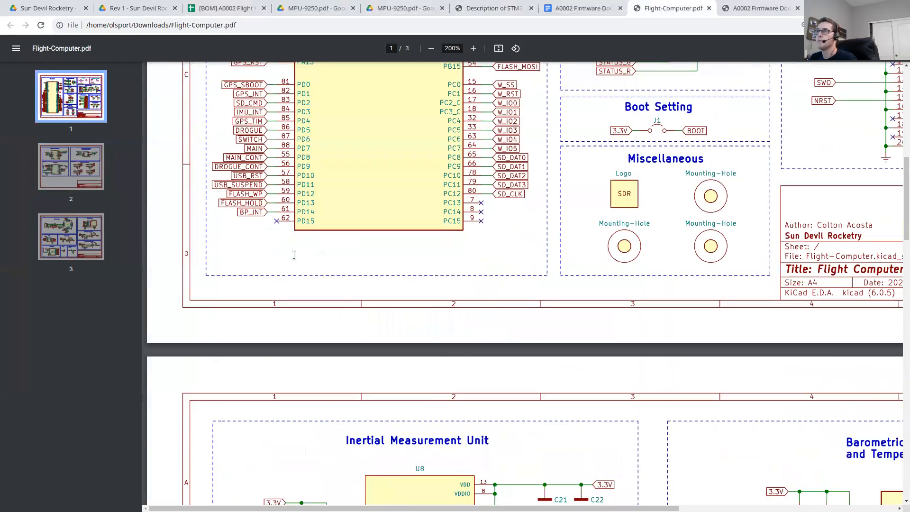
scroll(295, 255, "up", 5)
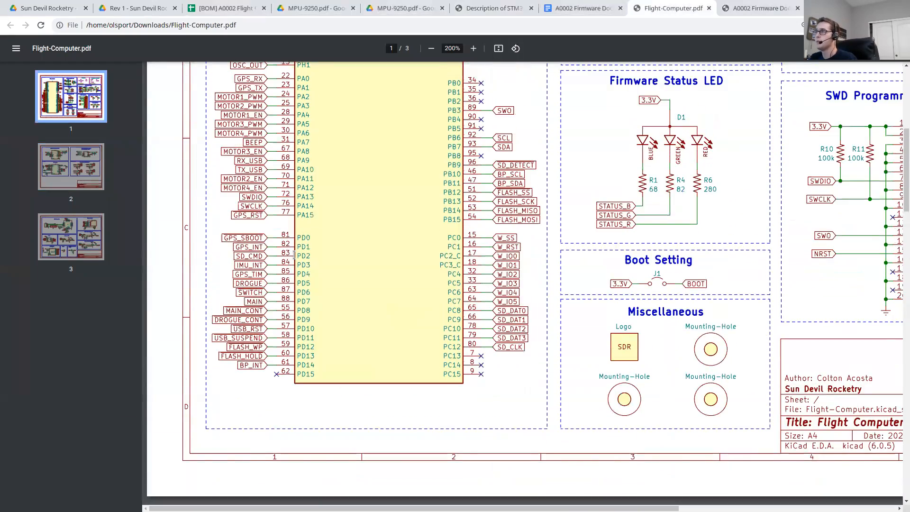
scroll(295, 254, "up", 2)
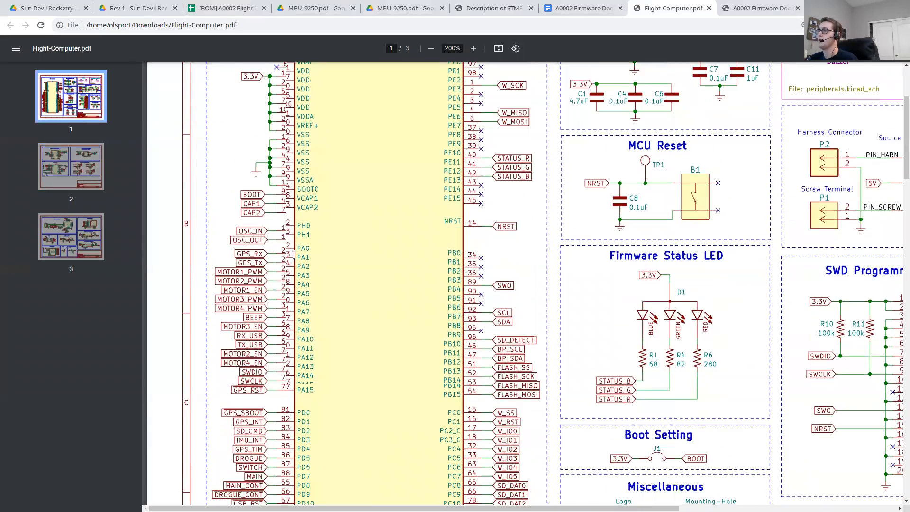
scroll(294, 255, "down", 2)
scroll(294, 255, "down", 1)
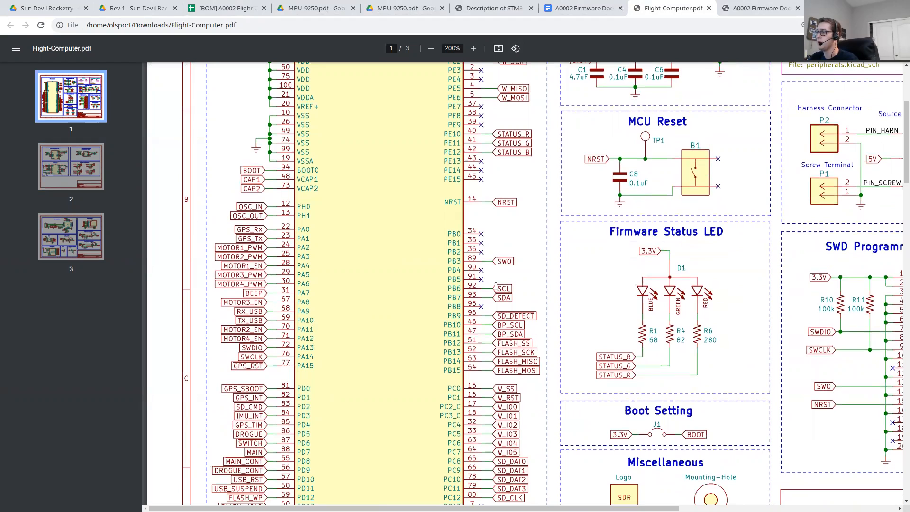
left_click(425, 295)
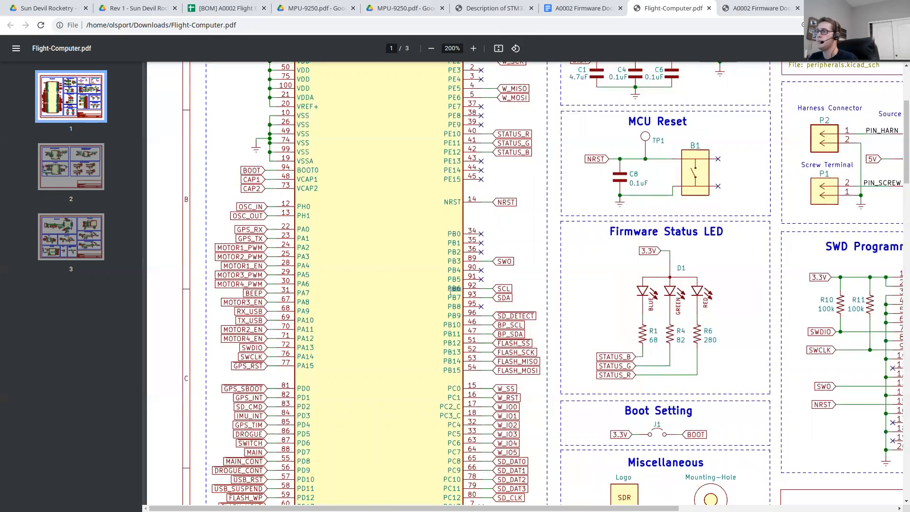
left_click_drag(446, 299, 458, 298)
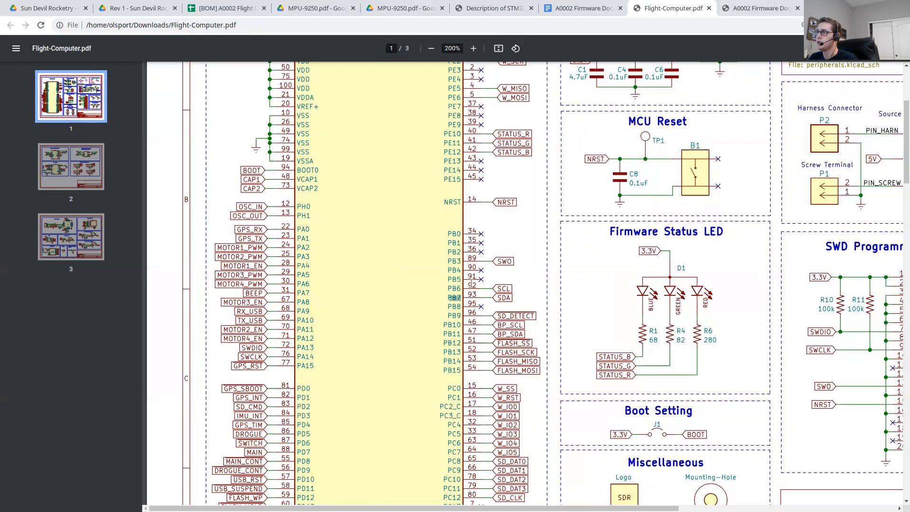
left_click_drag(467, 286, 505, 296)
Step: Switch back to STM32CubeMX and assign pin PB6 to I2C1_SCL and pin PB7 to I2C1_SDA
key("alt+Tab")
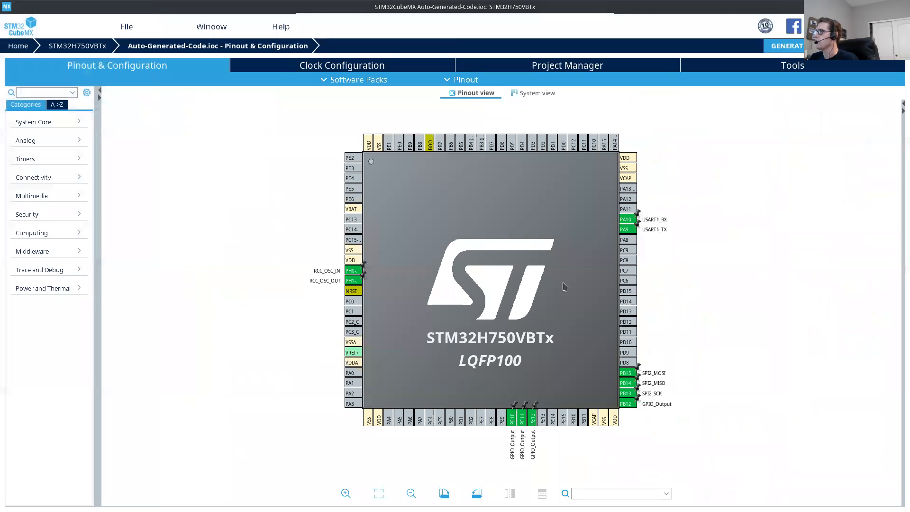
scroll(422, 192, "up", 3)
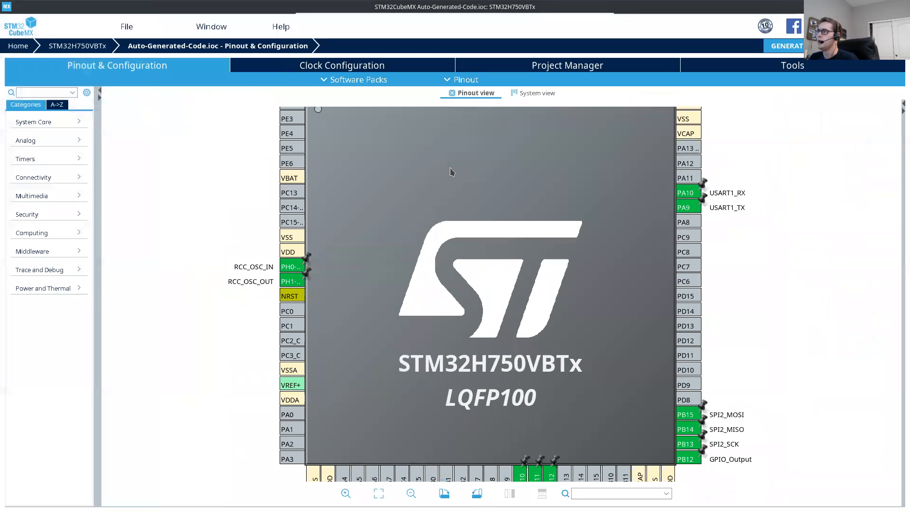
scroll(451, 171, "up", 3)
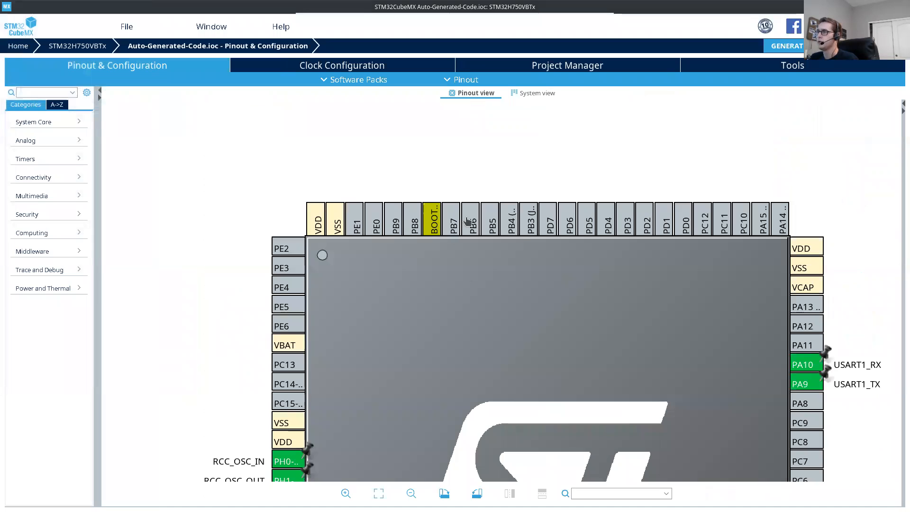
left_click(469, 222)
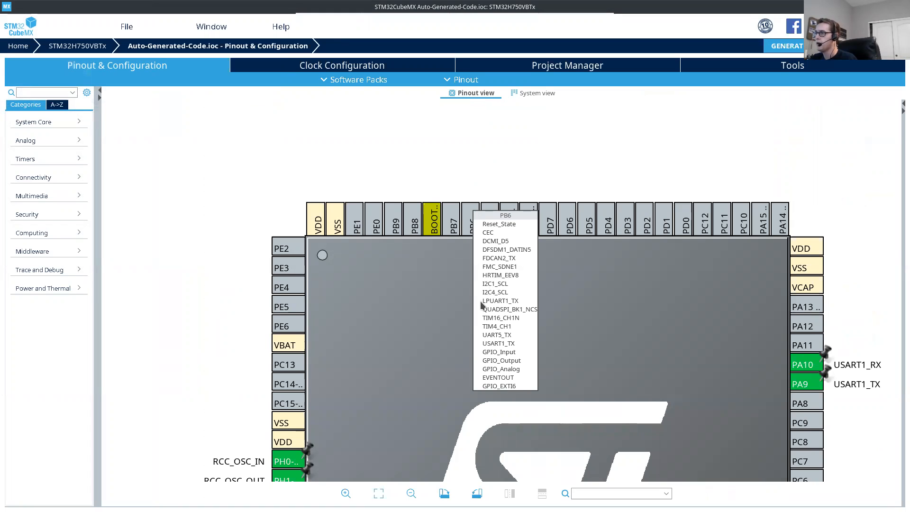
left_click(495, 283)
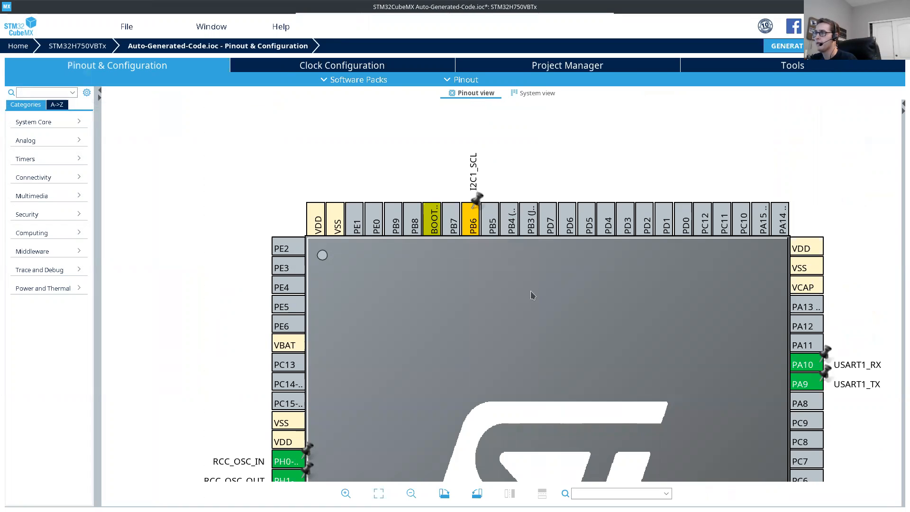
left_click(456, 225)
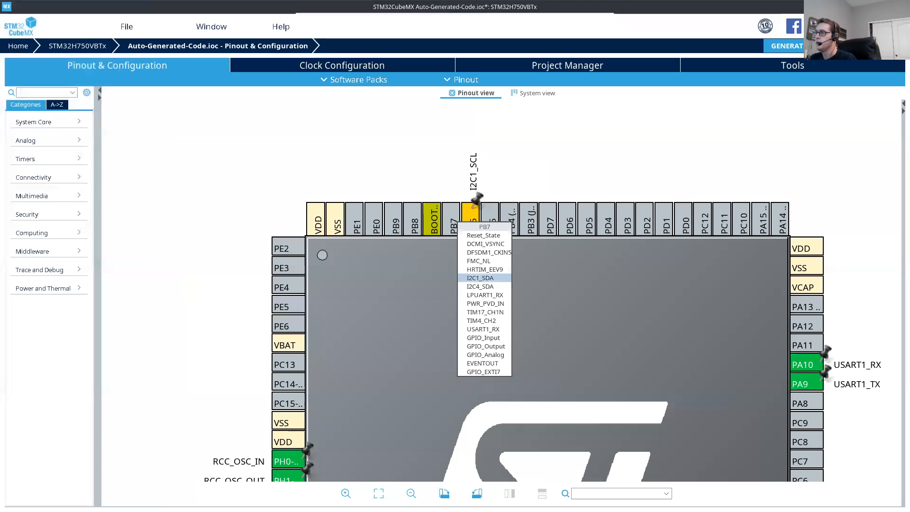
left_click(480, 278)
scroll(545, 396, "down", 2)
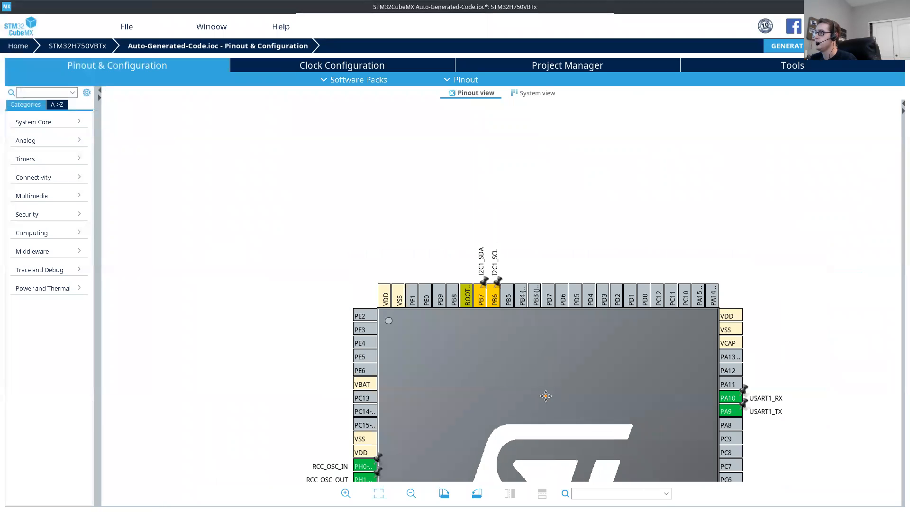
scroll(545, 396, "down", 3)
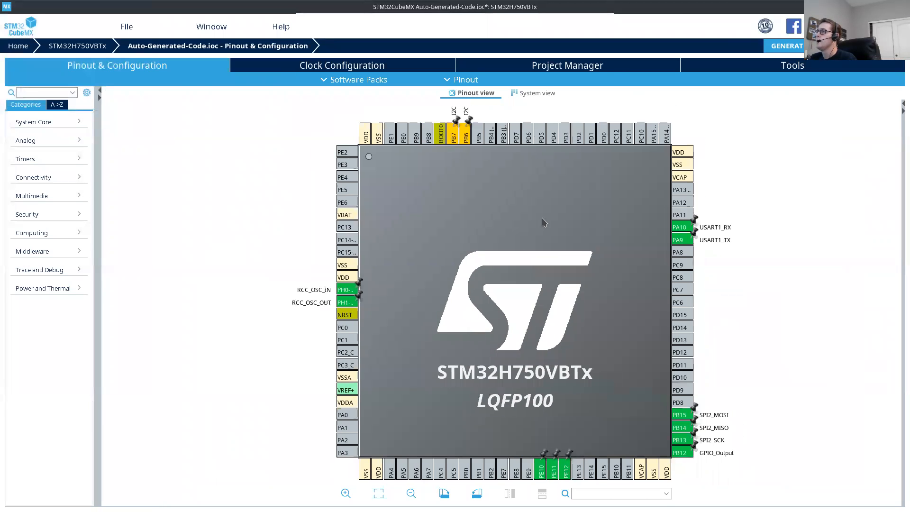
left_click_drag(542, 219, 609, 233)
left_click_drag(603, 189, 603, 207)
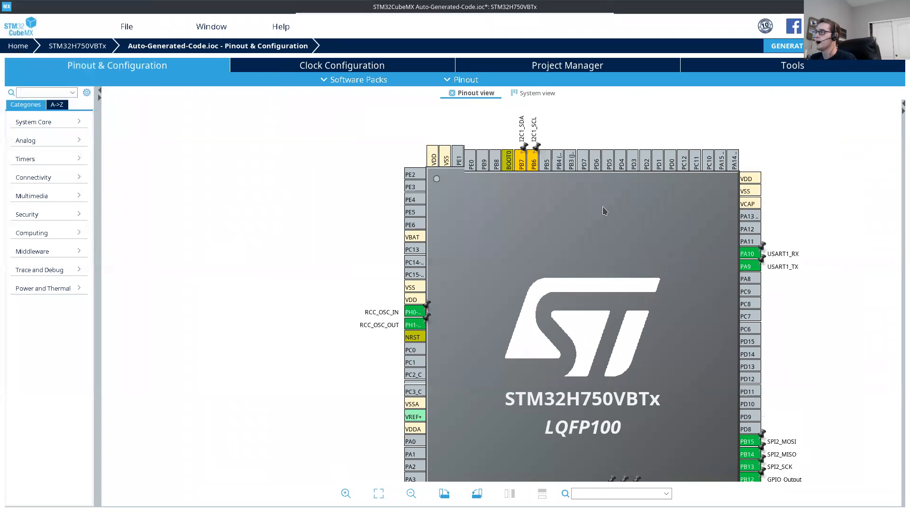
scroll(587, 216, "down", 1)
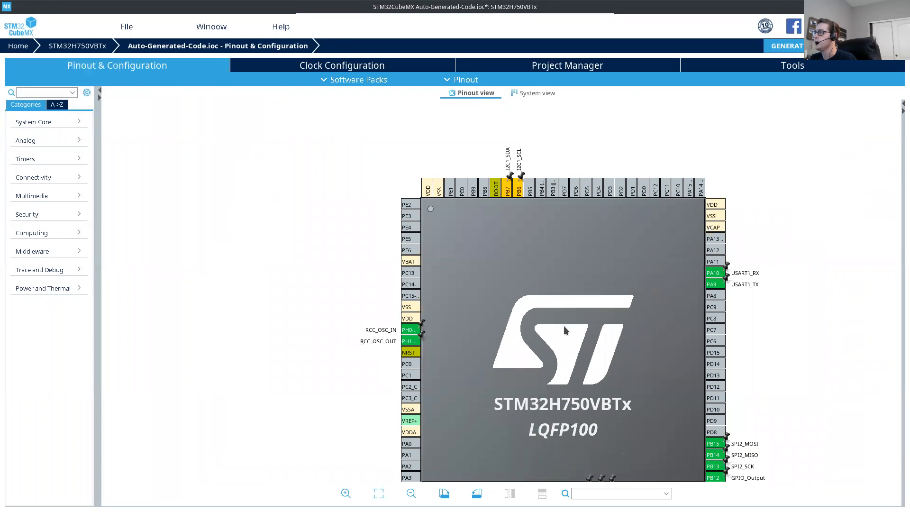
left_click_drag(553, 314, 527, 262)
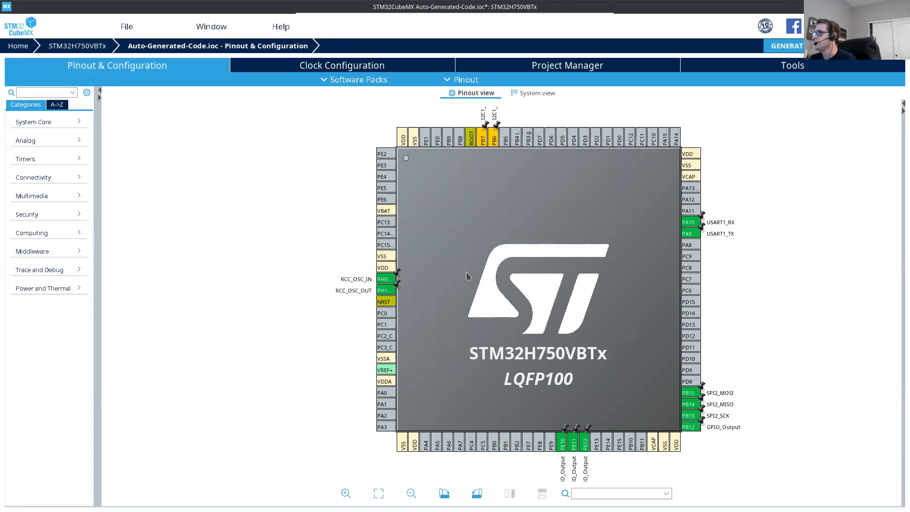
left_click_drag(638, 264, 679, 256)
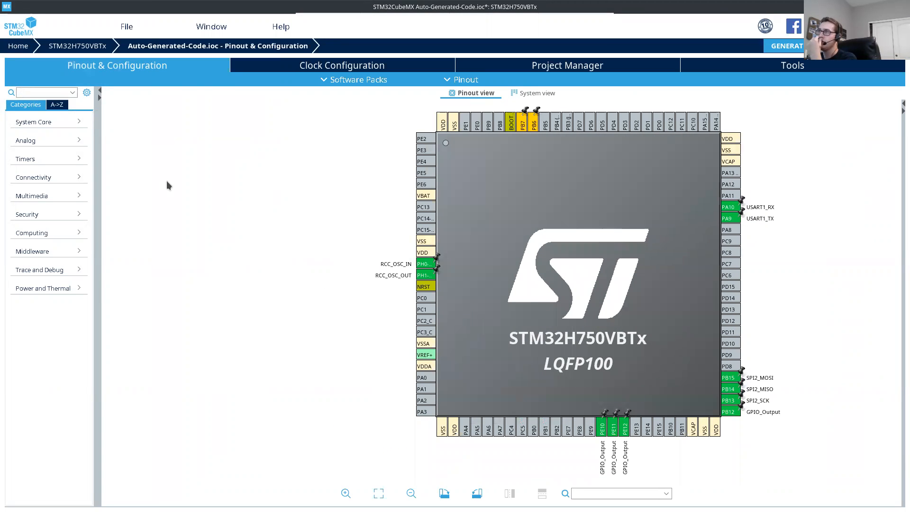
left_click_drag(624, 201, 502, 218)
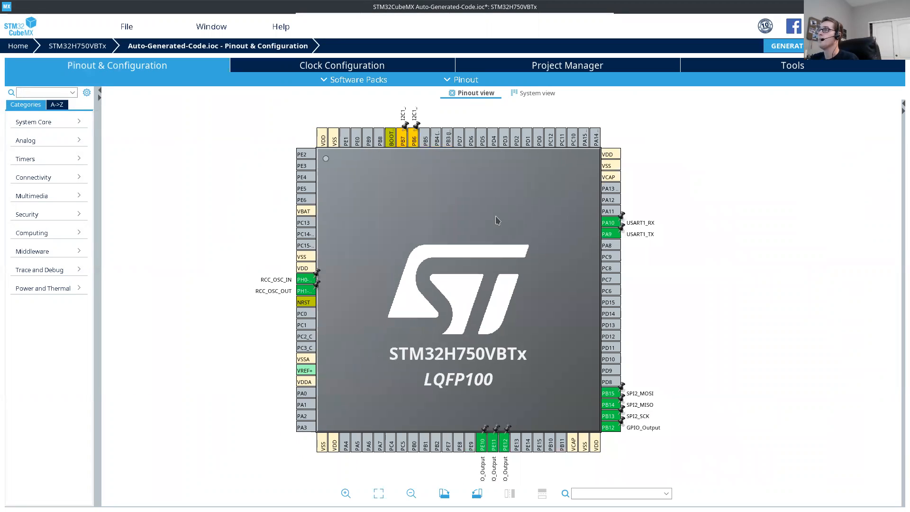
Step: Enable the I2C1 connectivity peripheral by setting its mode to I2C
left_click(42, 178)
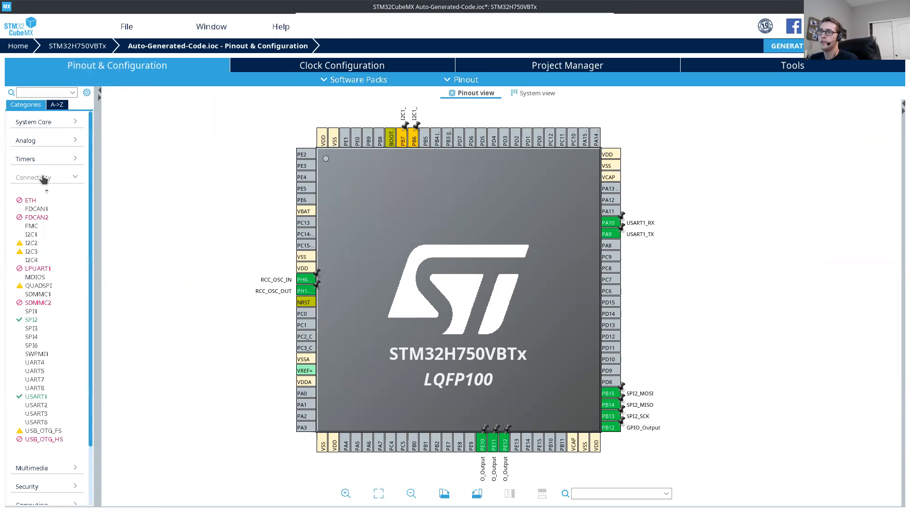
left_click(30, 235)
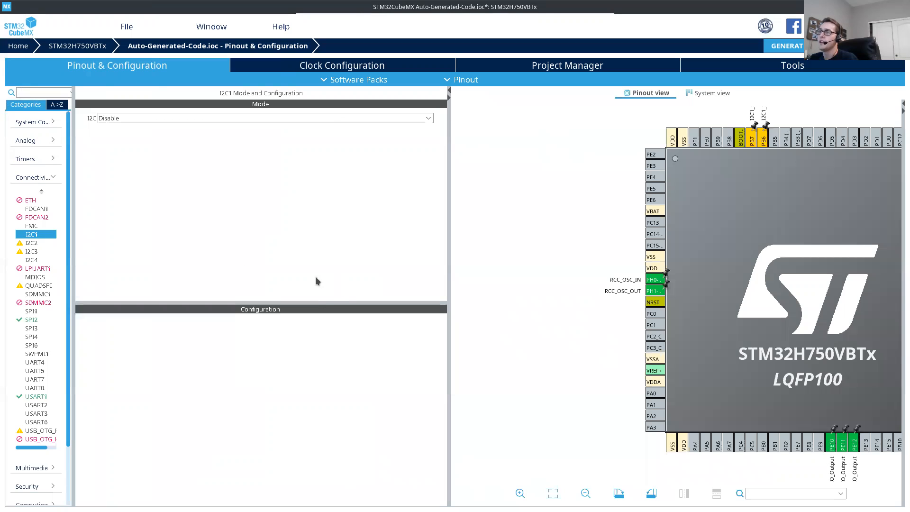
left_click_drag(327, 297, 332, 259)
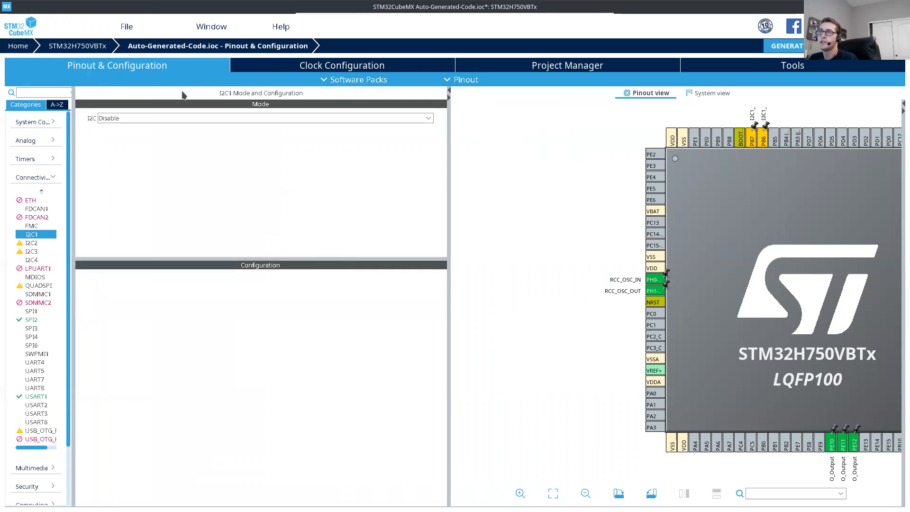
left_click(378, 119)
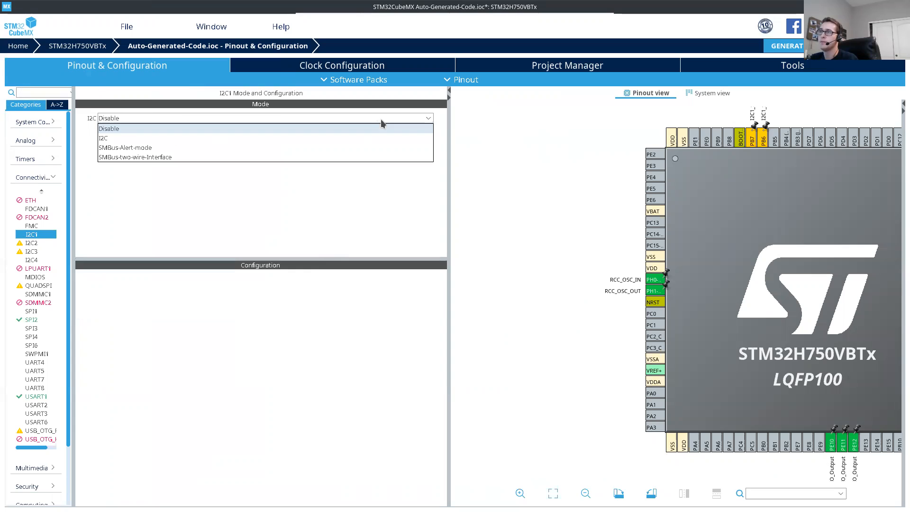
left_click(113, 138)
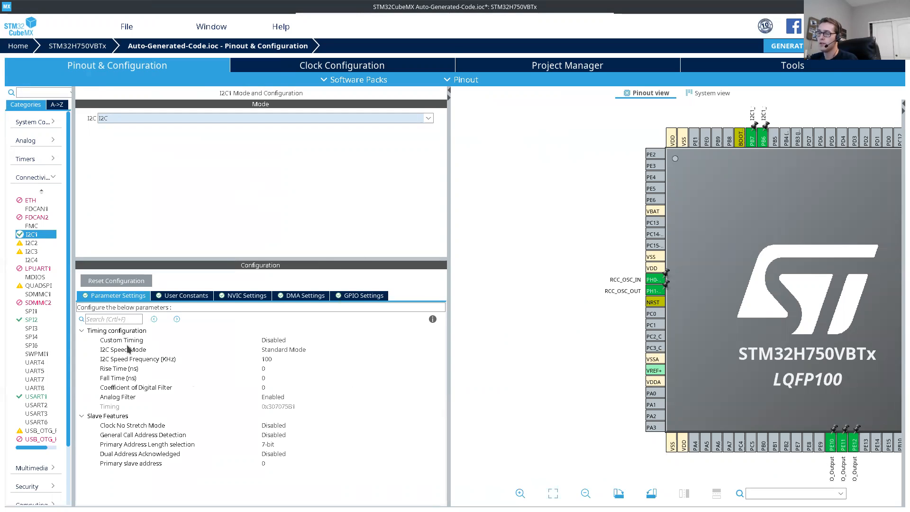
Step: Review I2C1's parameter settings, including speed mode, speed frequency, rise and fall times, and the options for primary address length
left_click(282, 350)
left_click(239, 360)
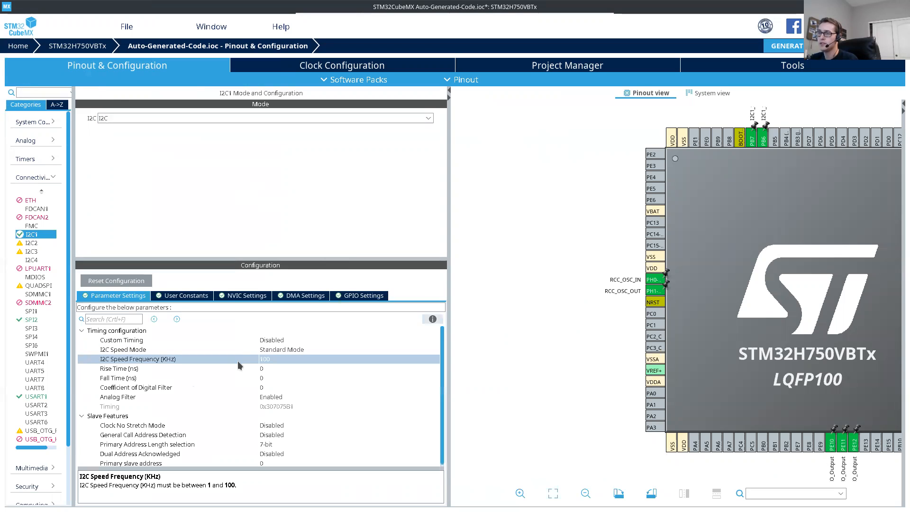
left_click(274, 369)
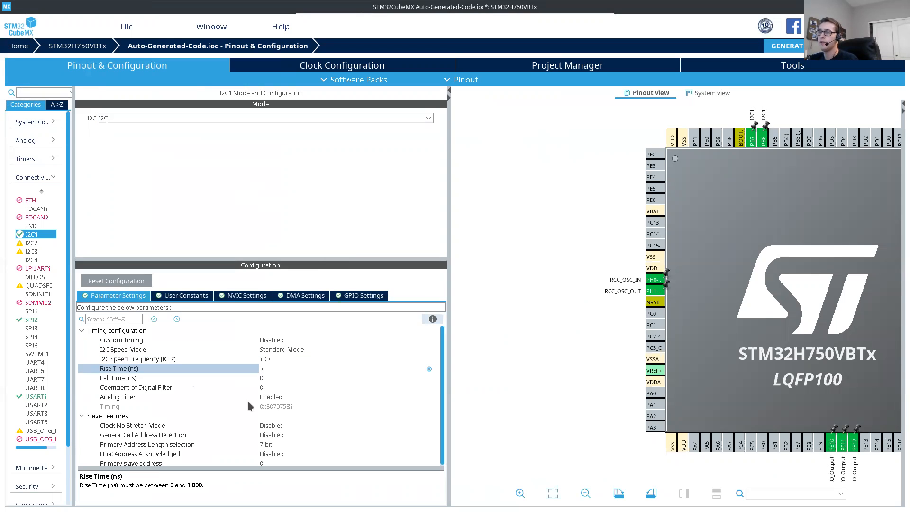
left_click(135, 379)
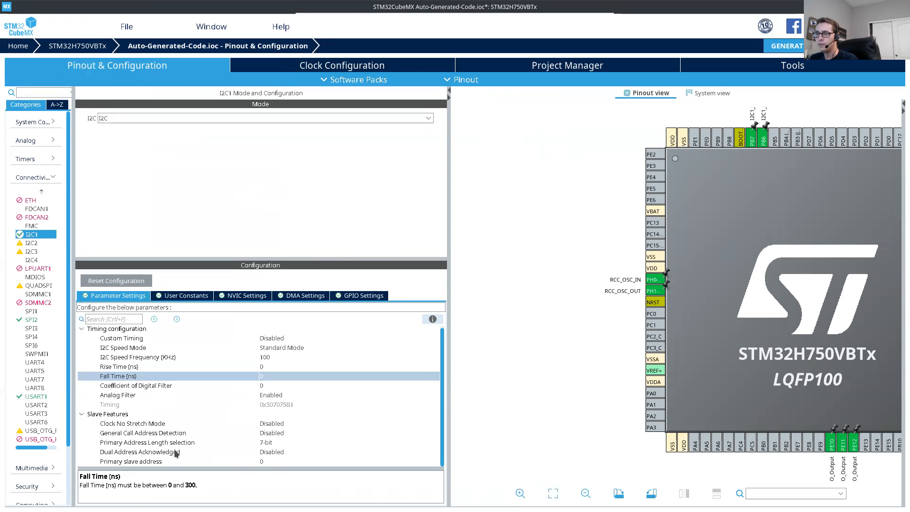
left_click(195, 443)
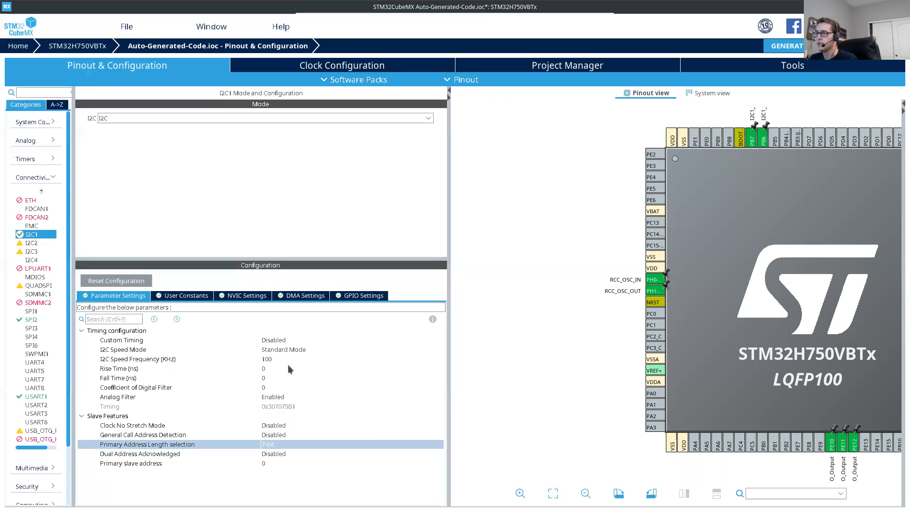
left_click(184, 363)
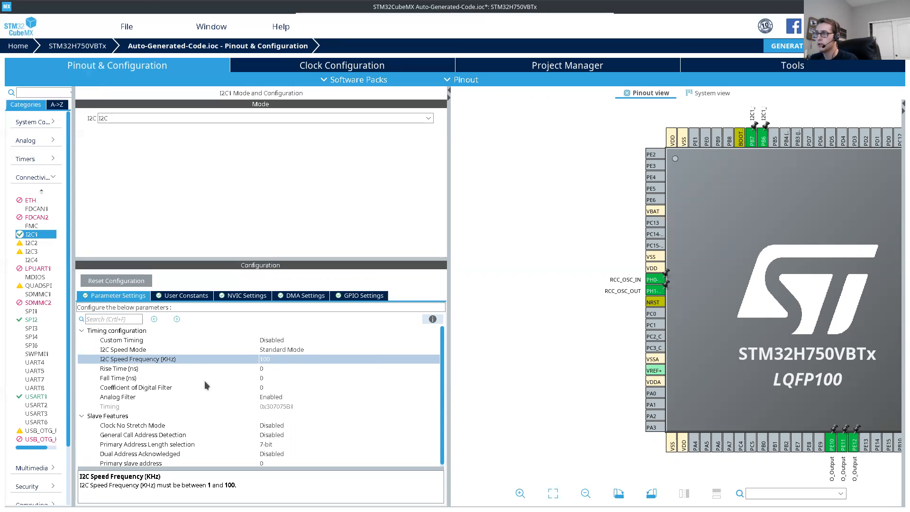
scroll(206, 385, "down", 1)
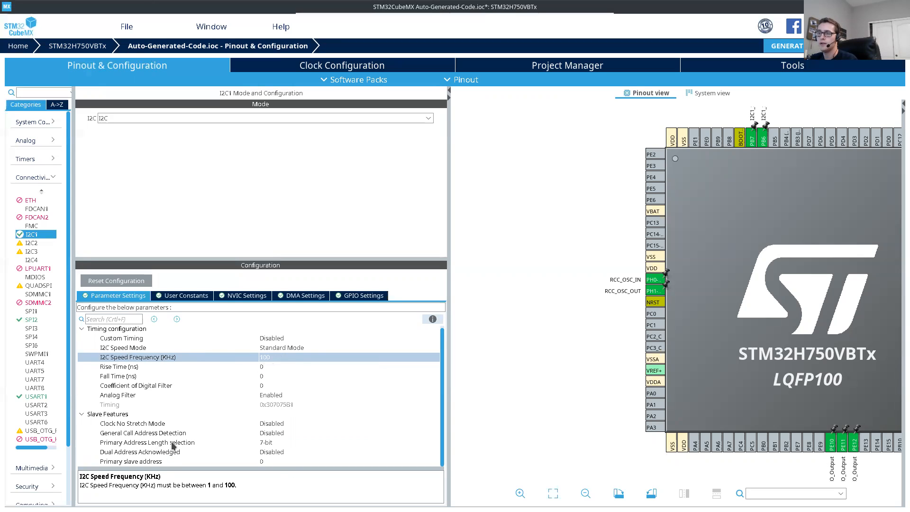
left_click(173, 445)
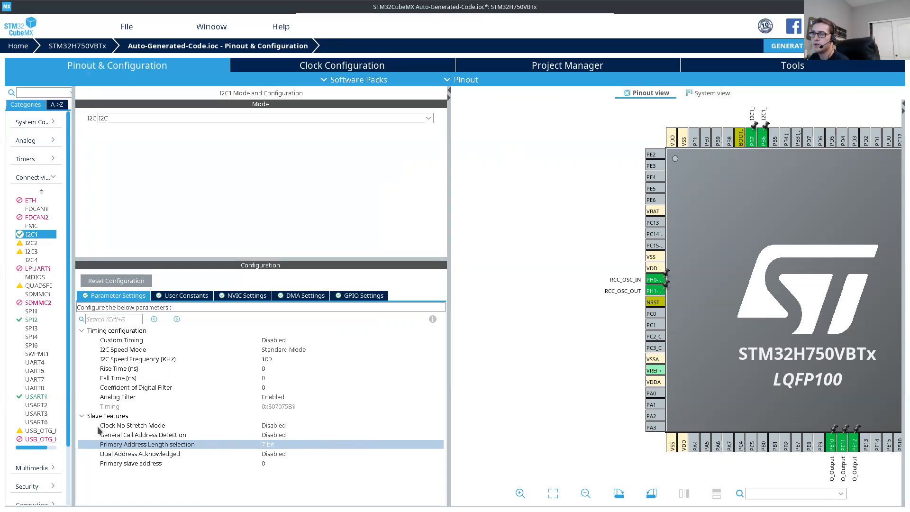
left_click(271, 446)
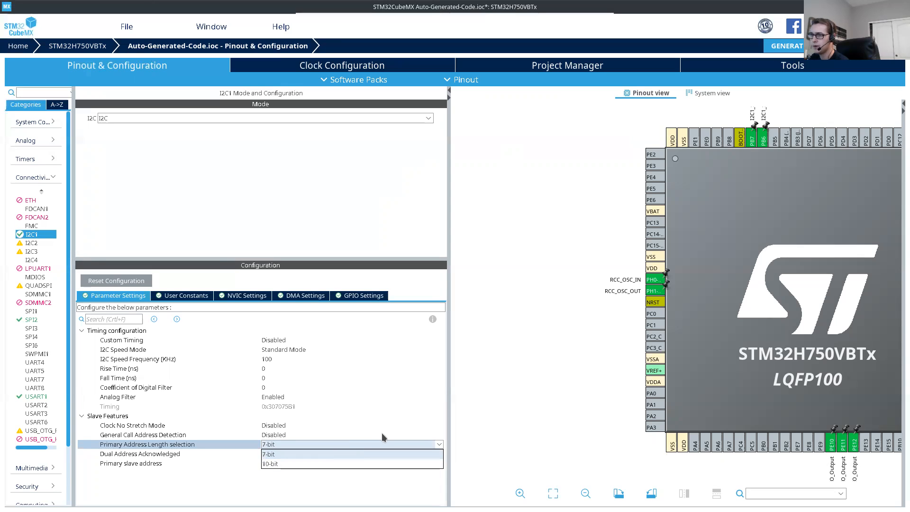
left_click(522, 393)
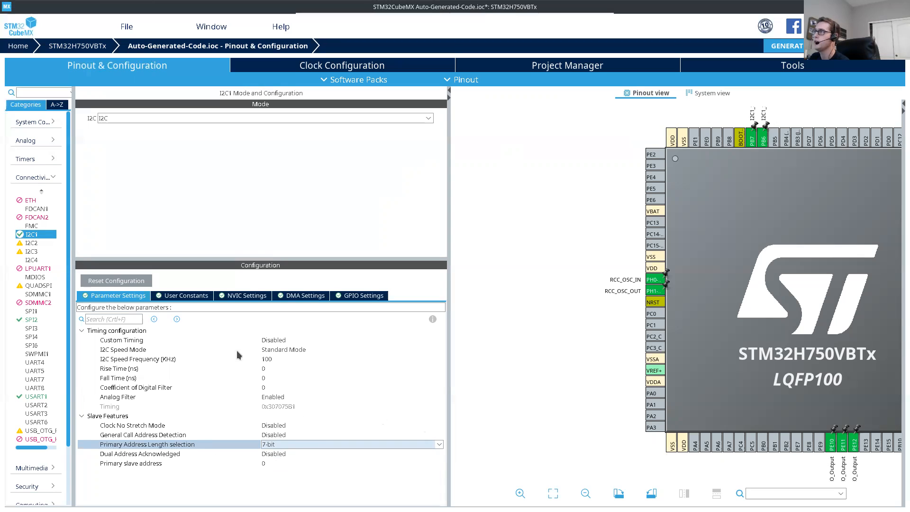
Step: Open the clock configuration and examine the system, SPI1,2,3 and I2C1,2,3 clock frequencies
left_click_drag(765, 309, 632, 308)
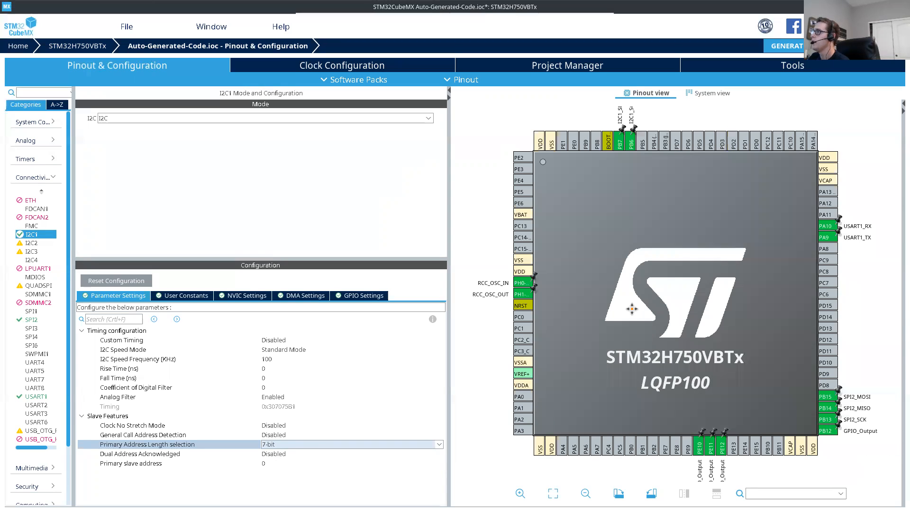
scroll(632, 308, "down", 1)
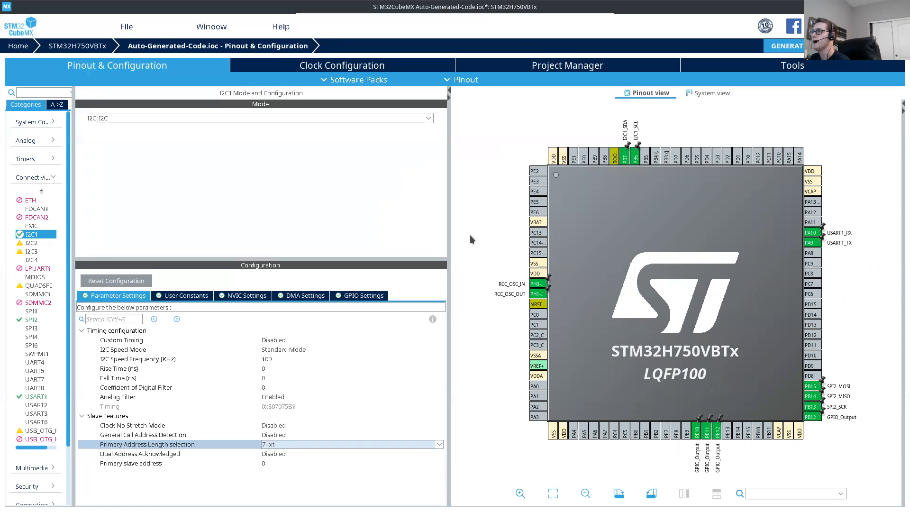
left_click(370, 61)
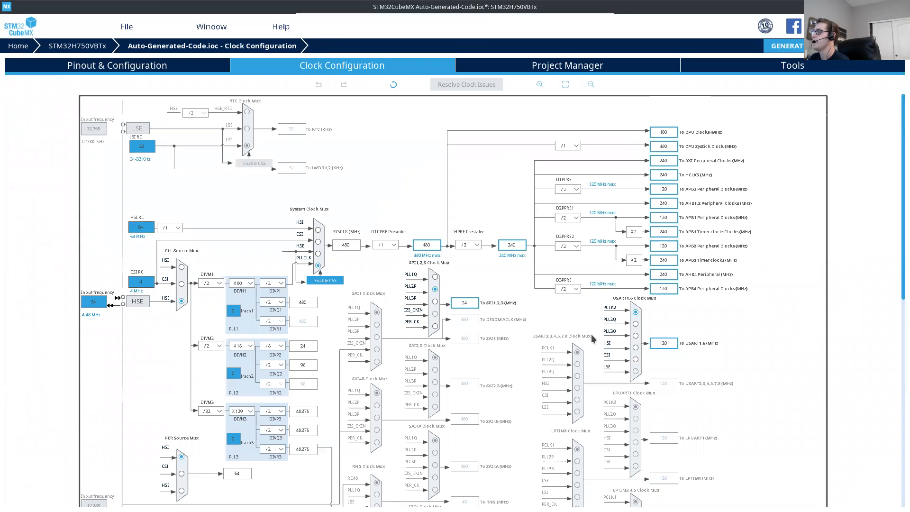
scroll(593, 338, "down", 4)
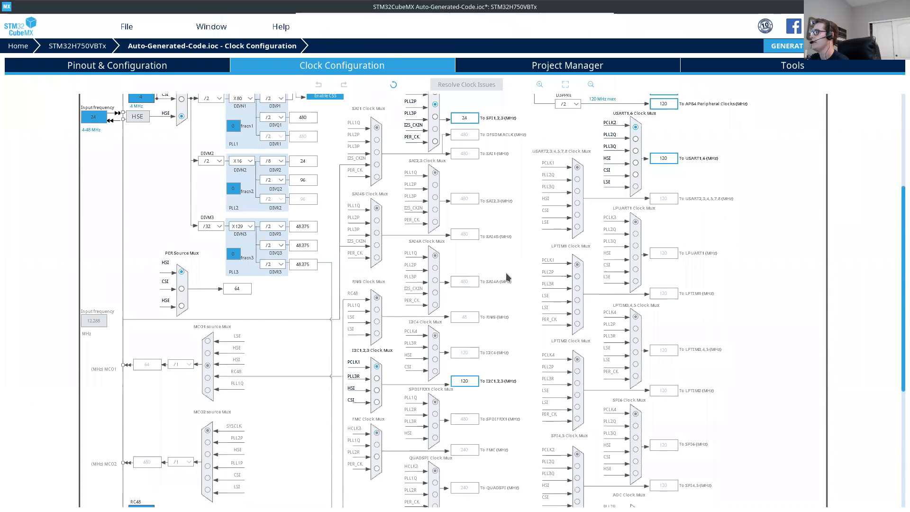
scroll(505, 272, "up", 3)
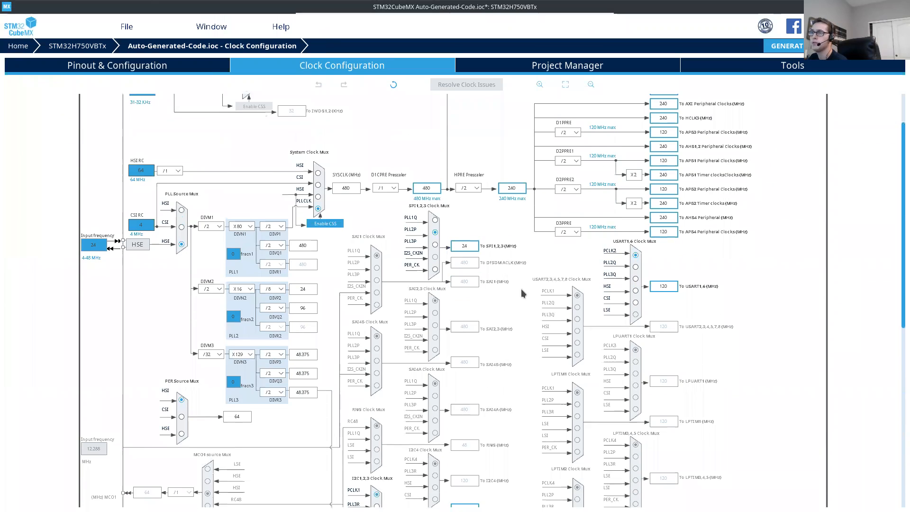
scroll(519, 288, "down", 1)
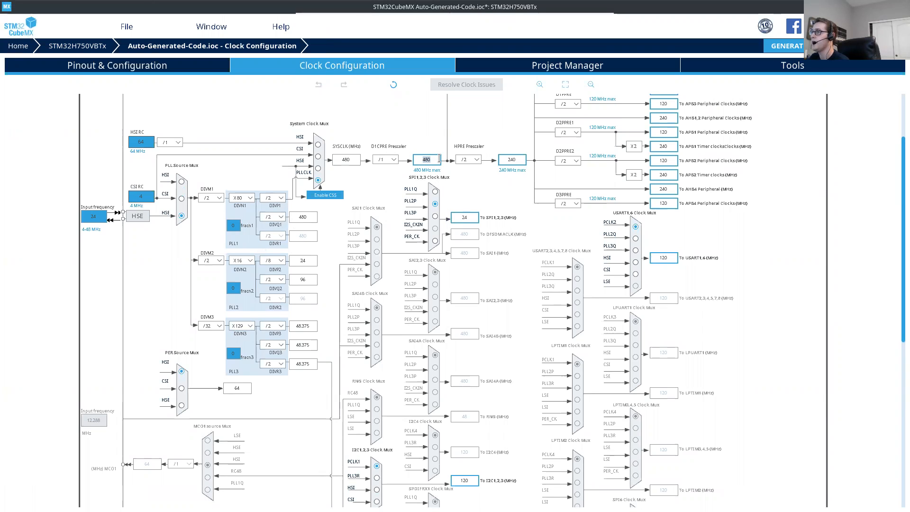
scroll(520, 231, "down", 2)
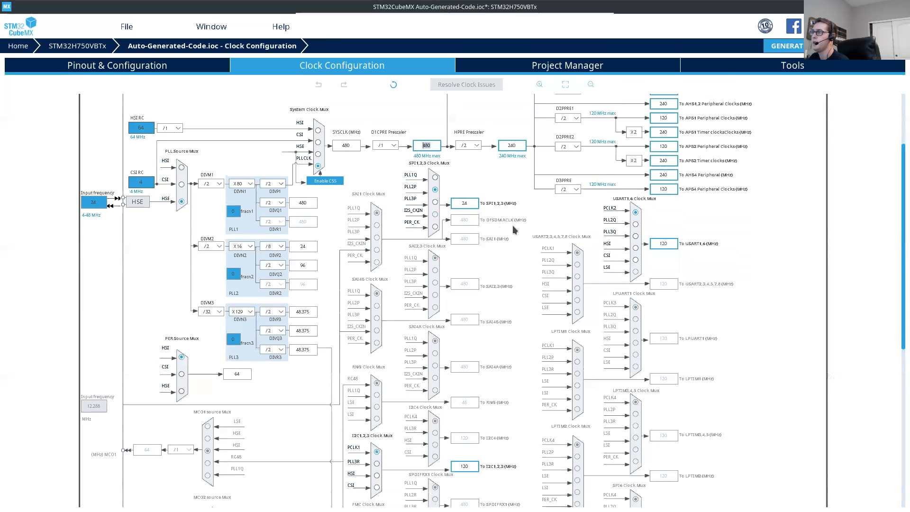
double_click(455, 190)
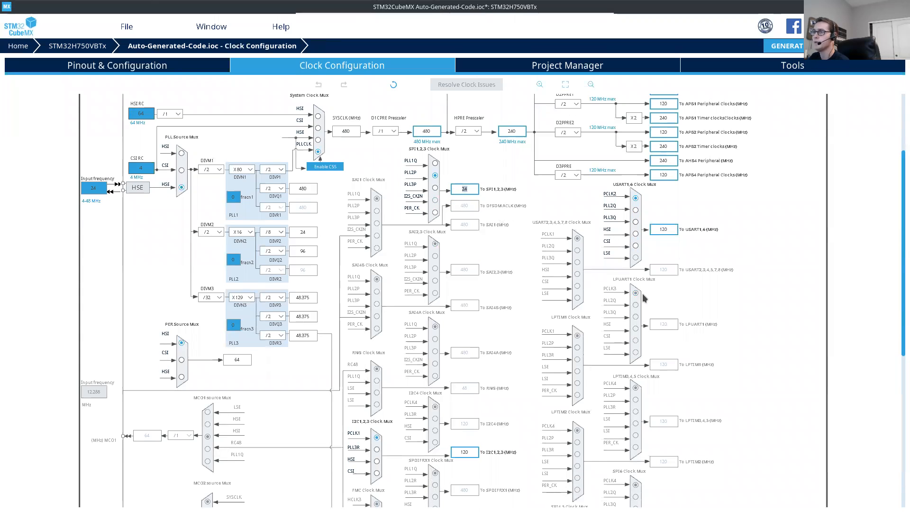
scroll(516, 245, "down", 3)
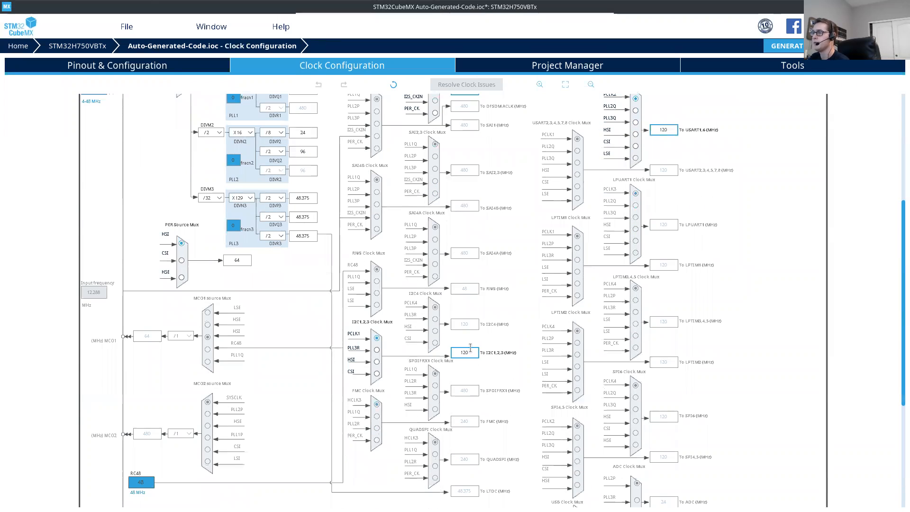
double_click(469, 352)
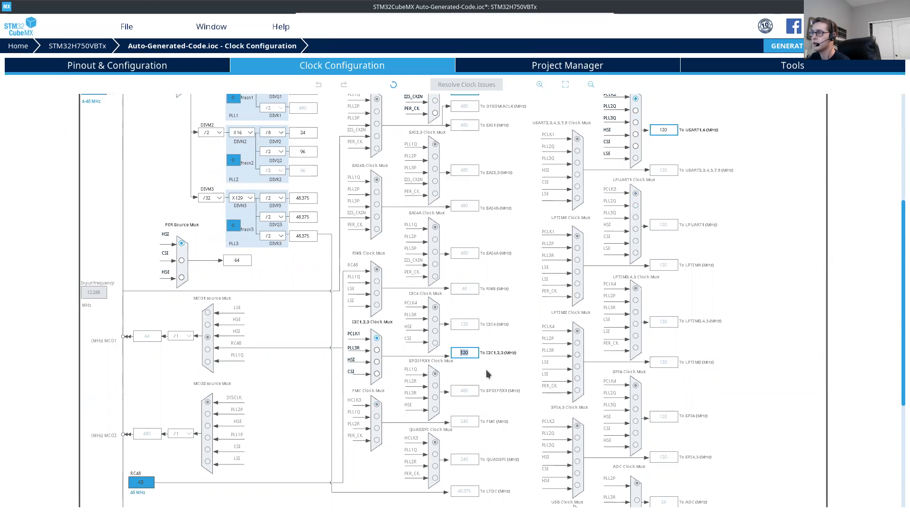
left_click(534, 378)
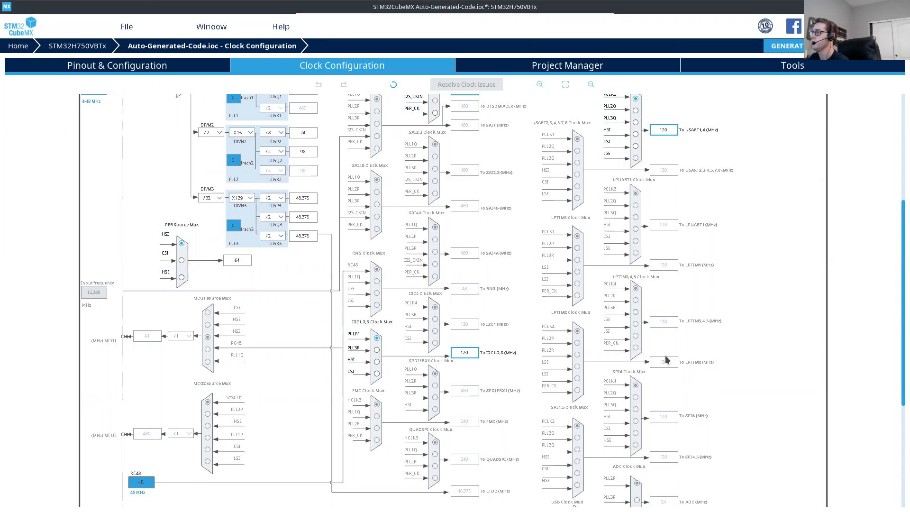
scroll(507, 313, "down", 3)
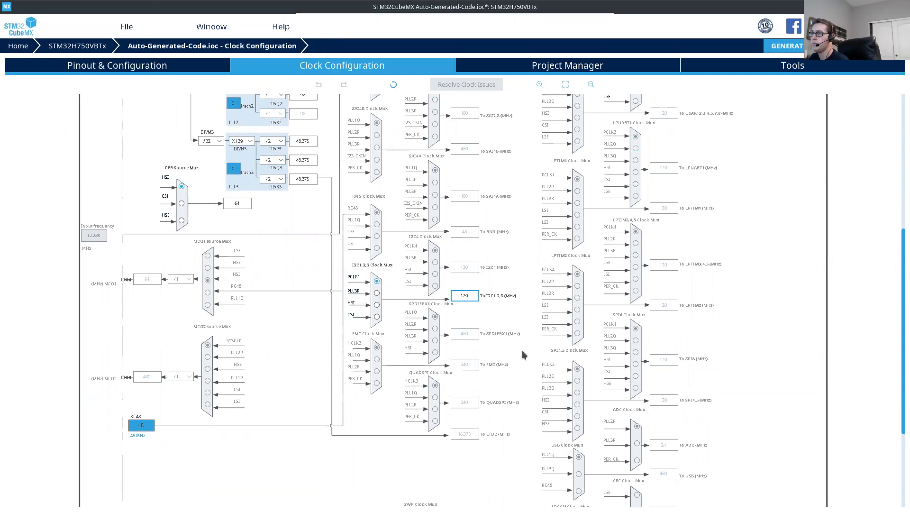
Step: Set the I2C1,2,3 Clock Mux source to PLL3R and inspect the PLL3 dividers DIVM3 and DIVN3
left_click(376, 294)
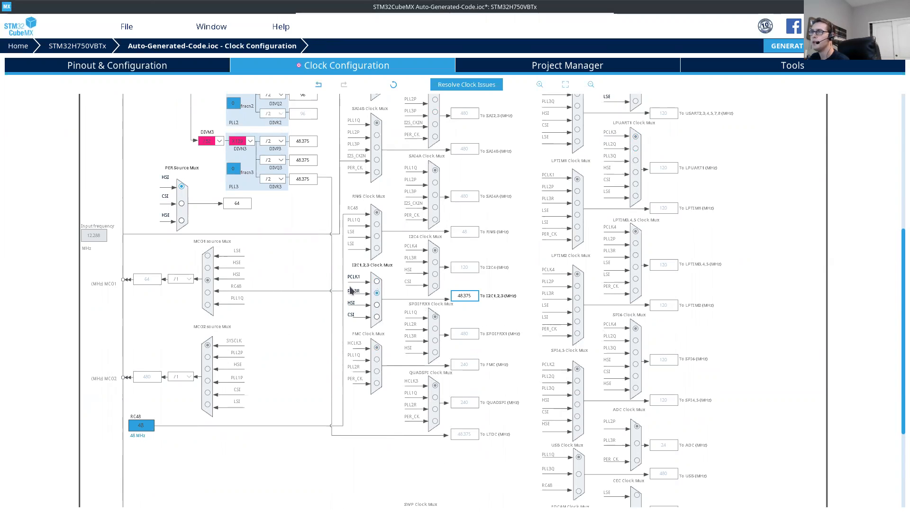
scroll(401, 306, "up", 2)
scroll(400, 305, "up", 2)
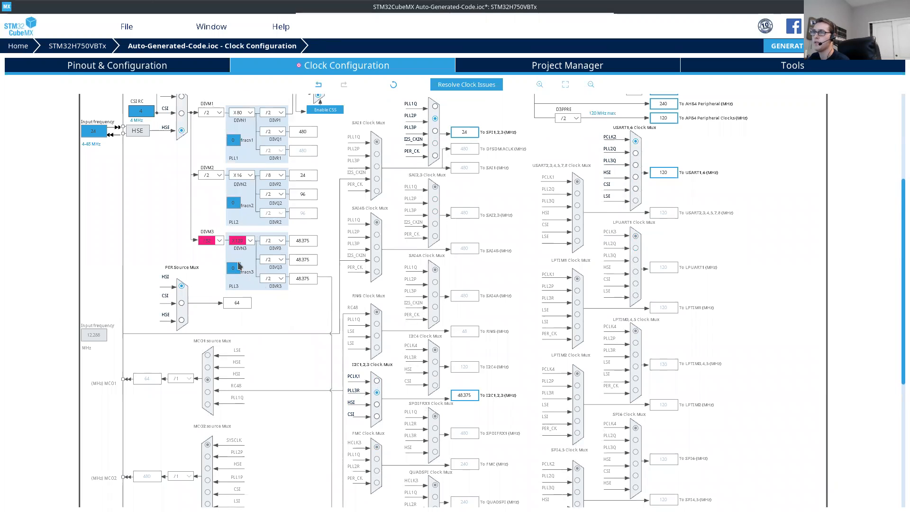
scroll(248, 259, "down", 1)
scroll(250, 263, "up", 1)
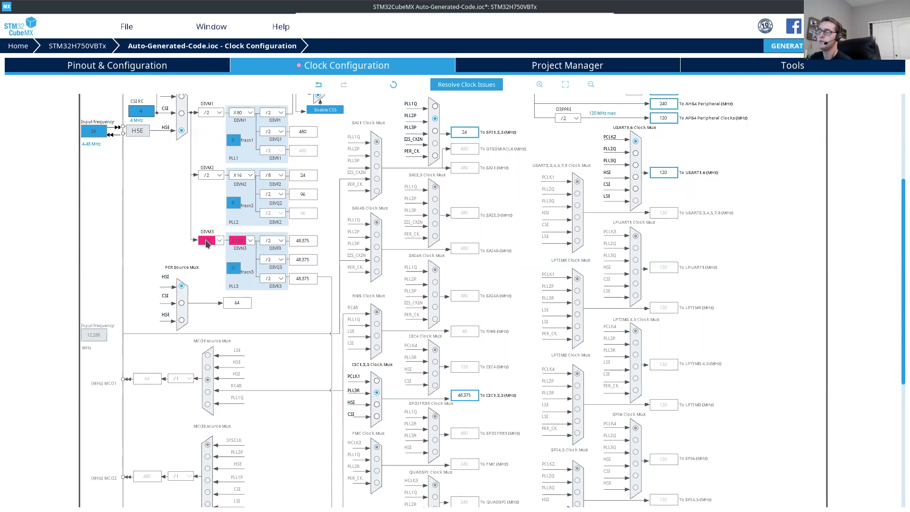
Step: Check the PLL3 divider DIVM3's allowed range and set the I2C1,2,3 Clock Mux source back to PCLK1
mouse_move(207, 243)
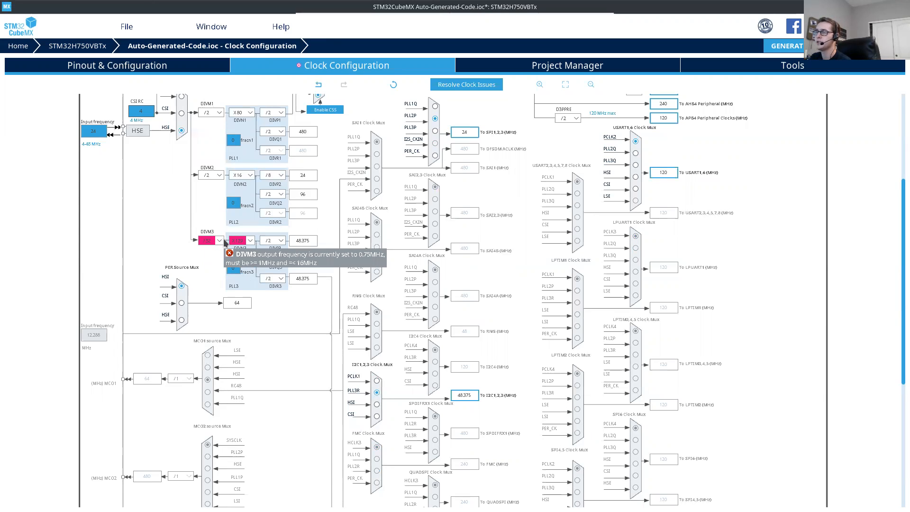
scroll(259, 269, "up", 3)
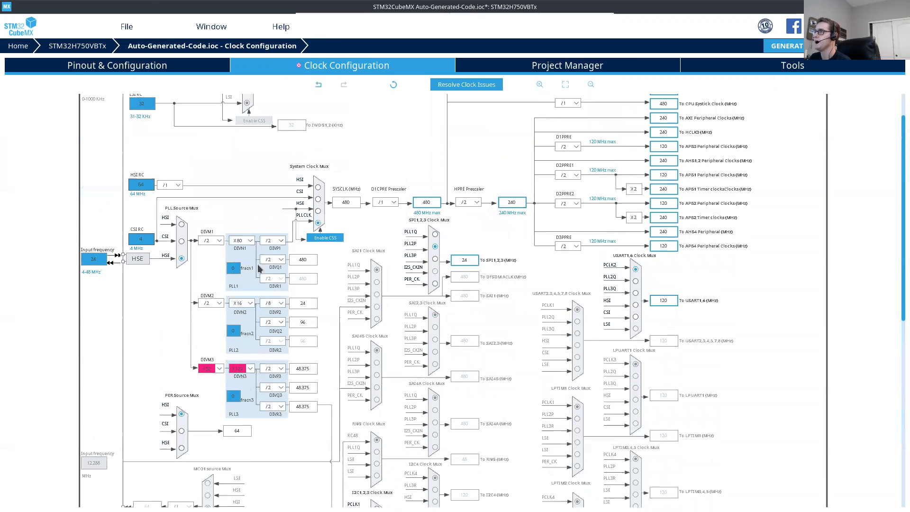
scroll(199, 275, "down", 1)
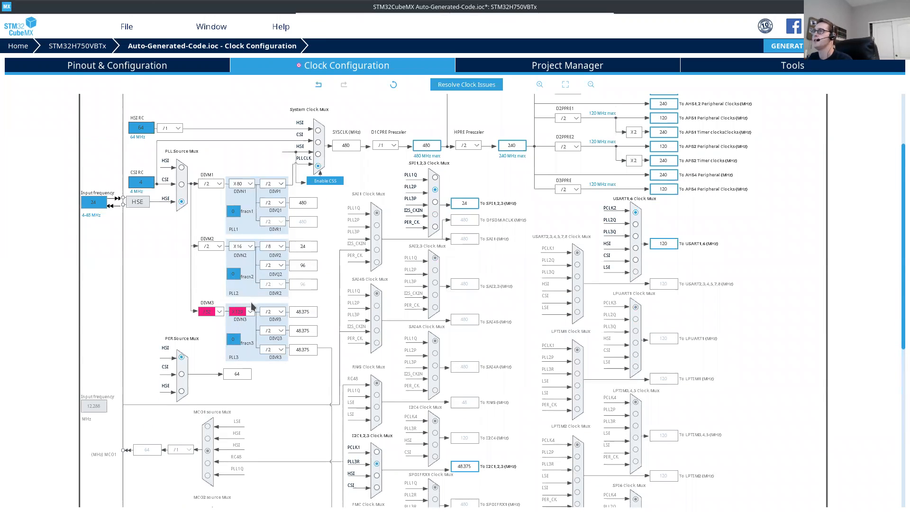
scroll(244, 311, "down", 5)
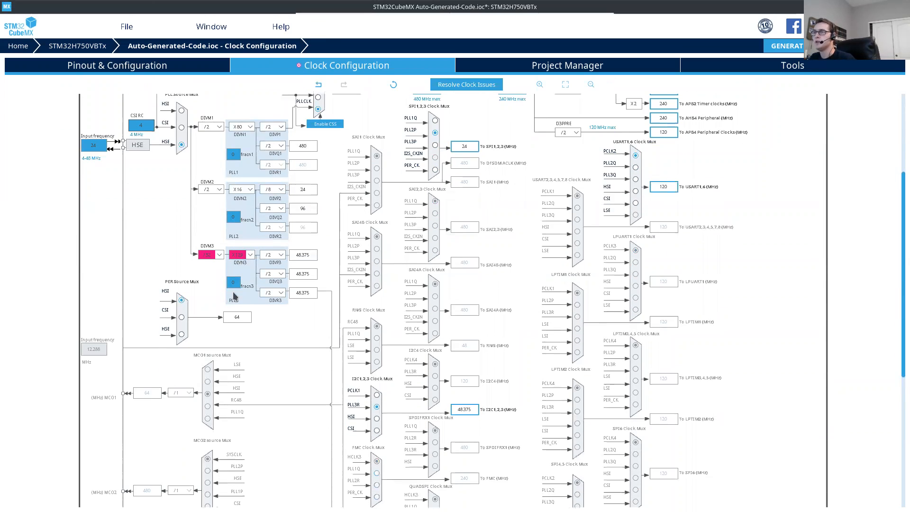
left_click(377, 338)
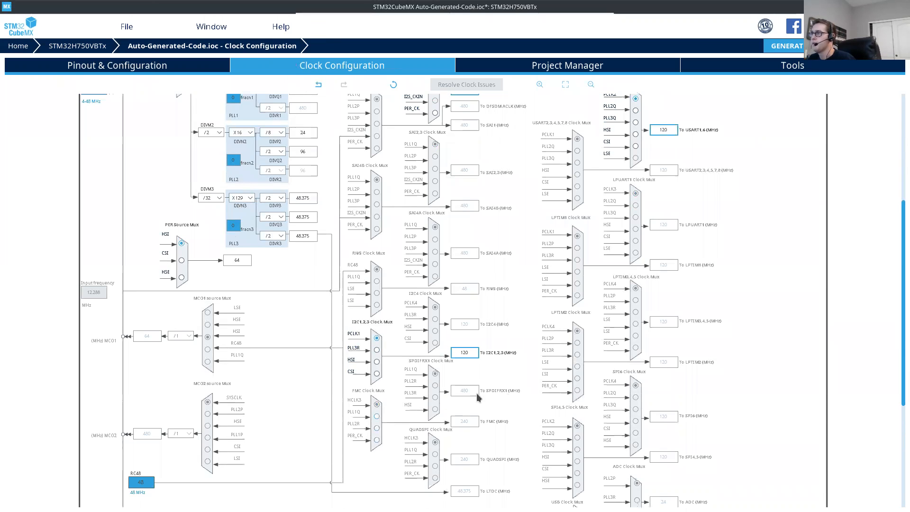
Step: Examine the clock tree from the system clock and bus prescalers to the SPI1,2,3 and I2C1,2,3 peripheral clock frequencies
scroll(507, 376, "up", 4)
scroll(508, 377, "up", 5)
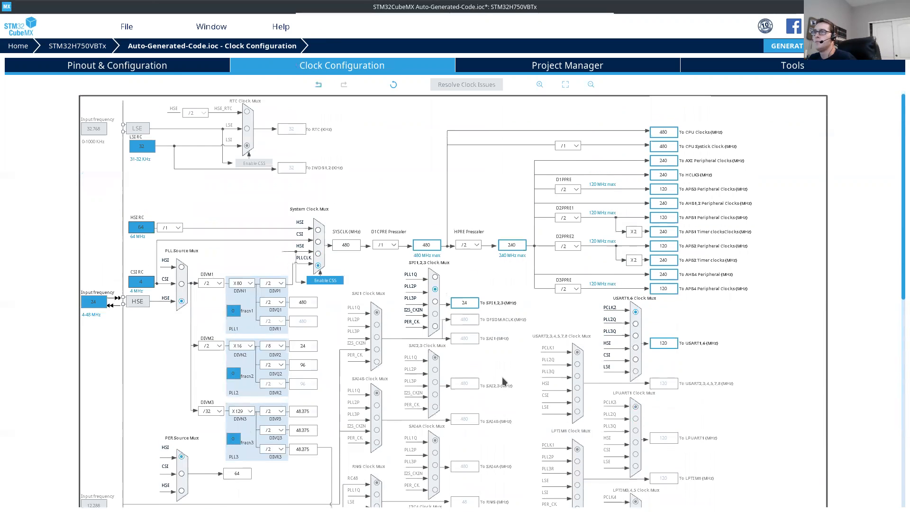
scroll(470, 382, "down", 10)
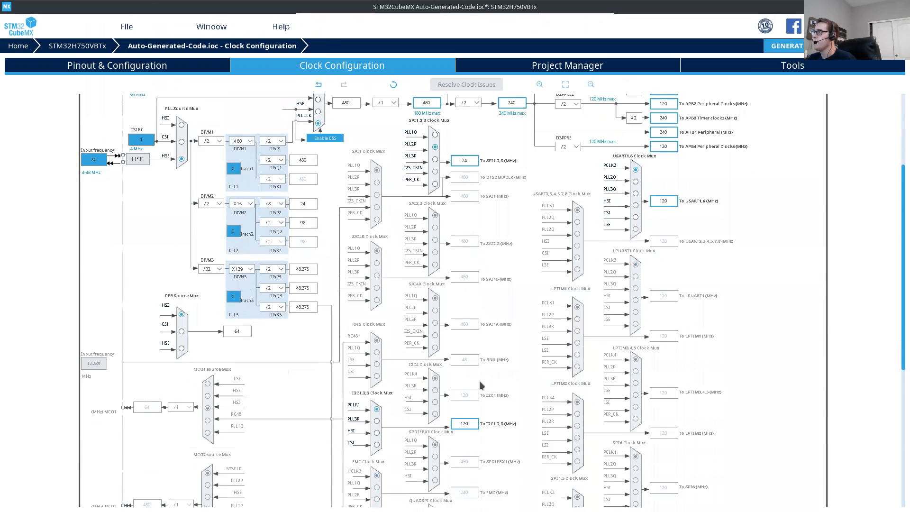
scroll(518, 413, "up", 2)
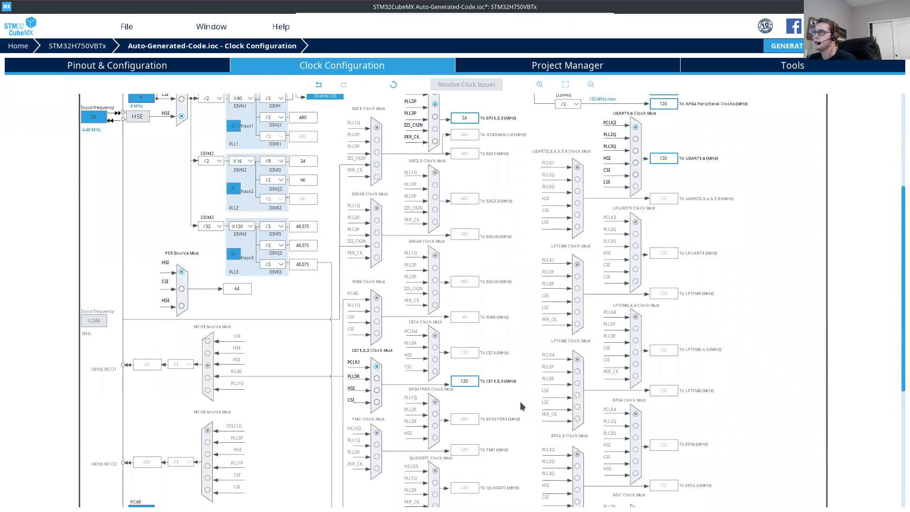
scroll(520, 436, "up", 4)
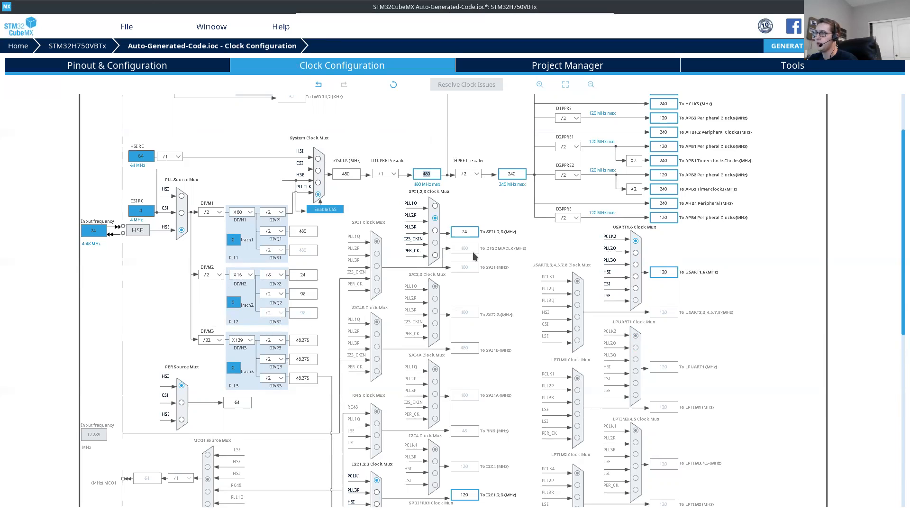
left_click(470, 231)
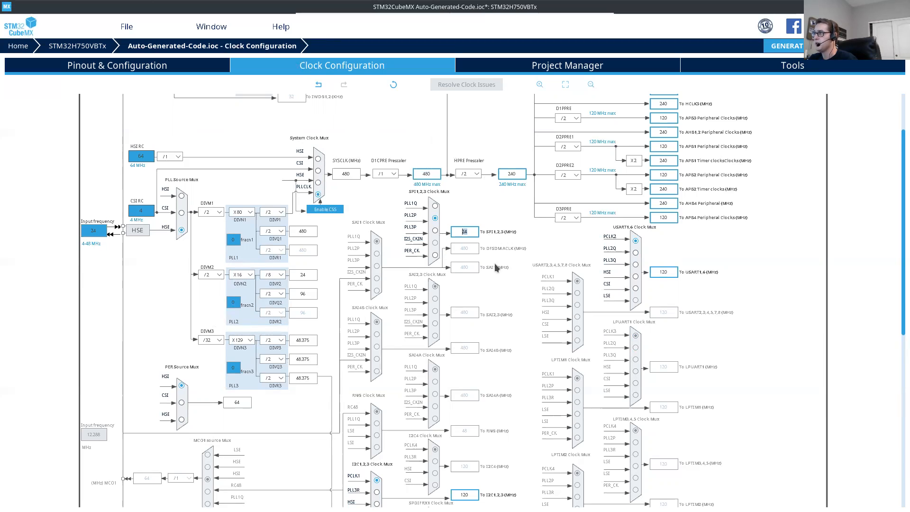
scroll(485, 280, "down", 2)
scroll(486, 280, "up", 1)
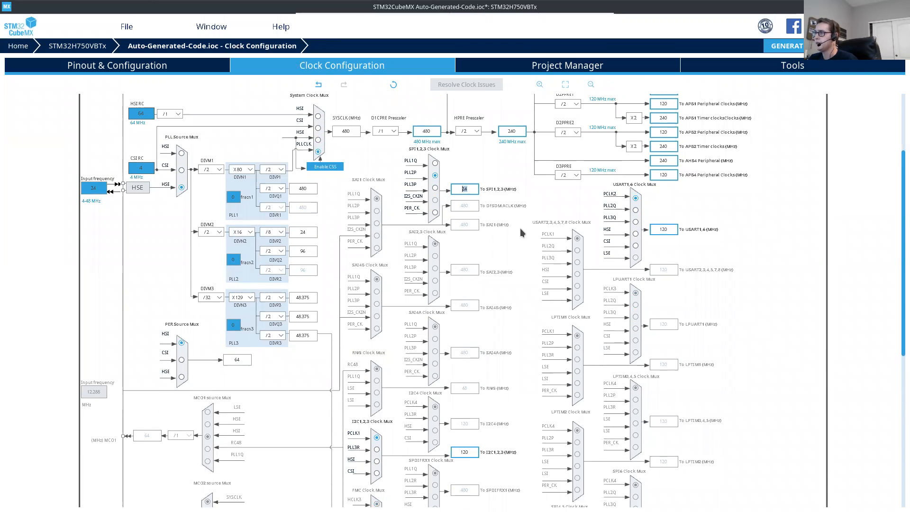
scroll(513, 226, "down", 2)
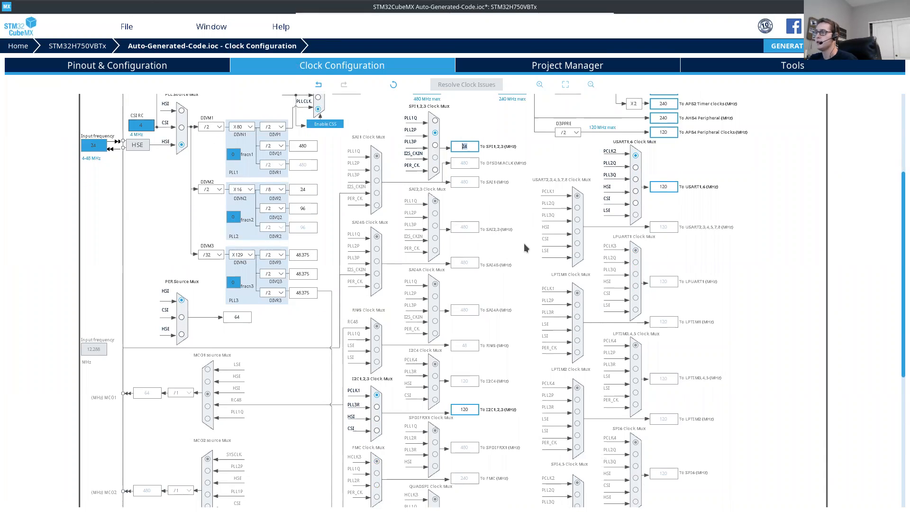
scroll(525, 247, "down", 1)
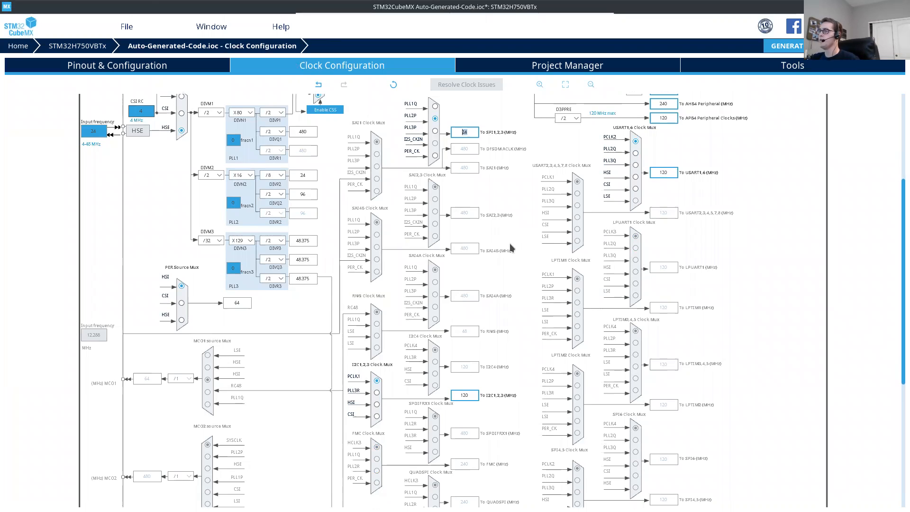
scroll(510, 243, "down", 2)
scroll(519, 272, "up", 3)
scroll(516, 274, "down", 3)
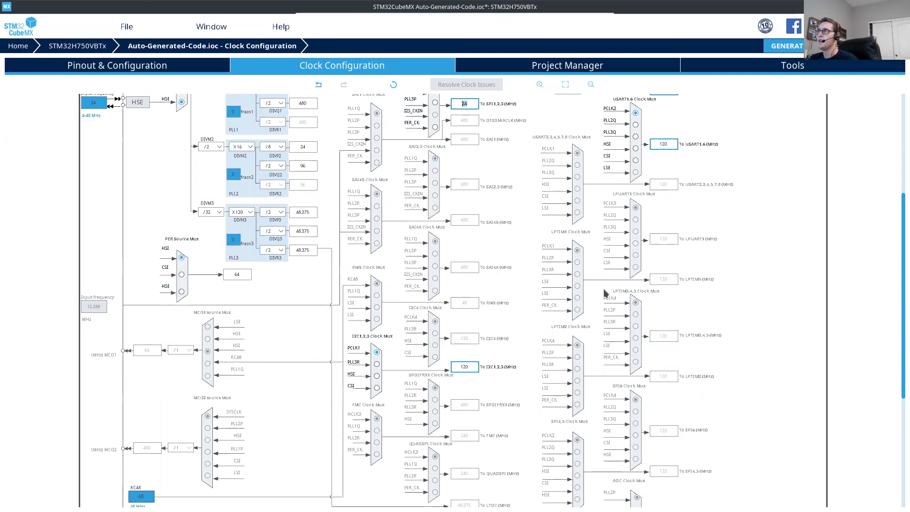
Step: Switch to the A0002 Firmware Documentation in Chromium and review its clock configuration and processor sections
key("alt+Tab")
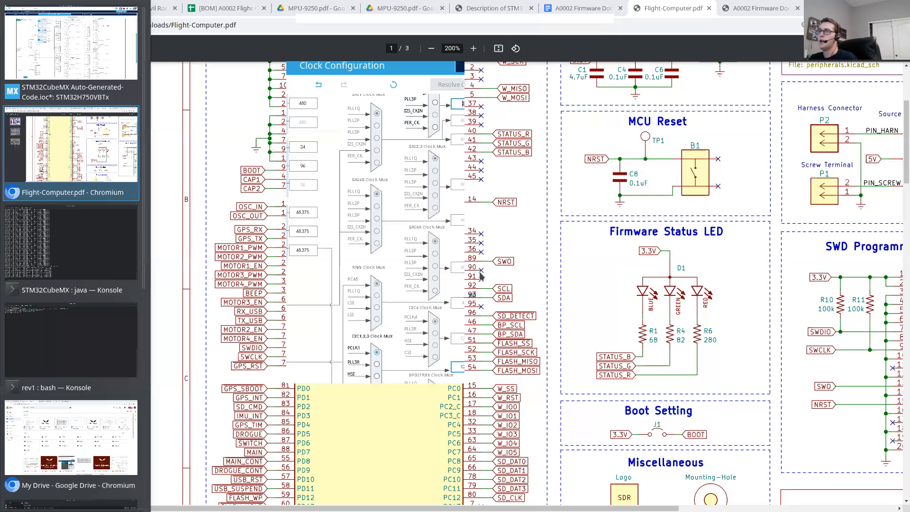
left_click(592, 8)
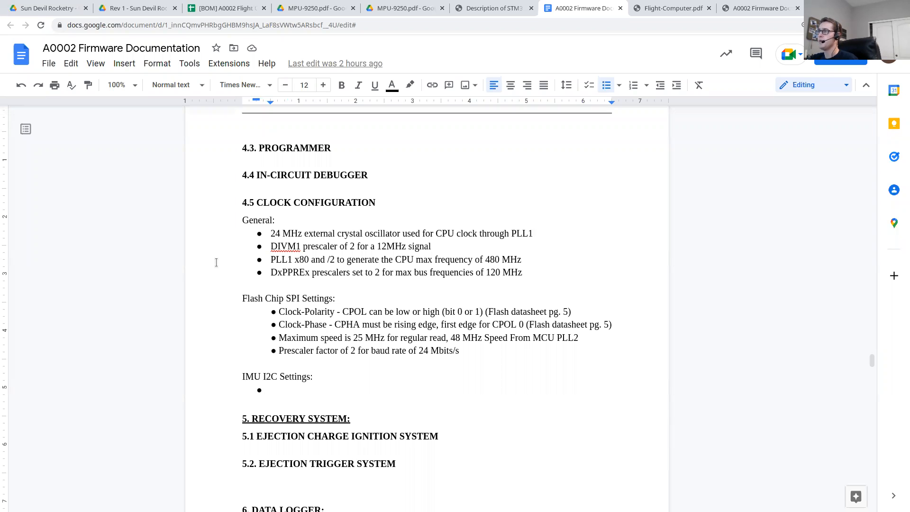
key("alt+Tab")
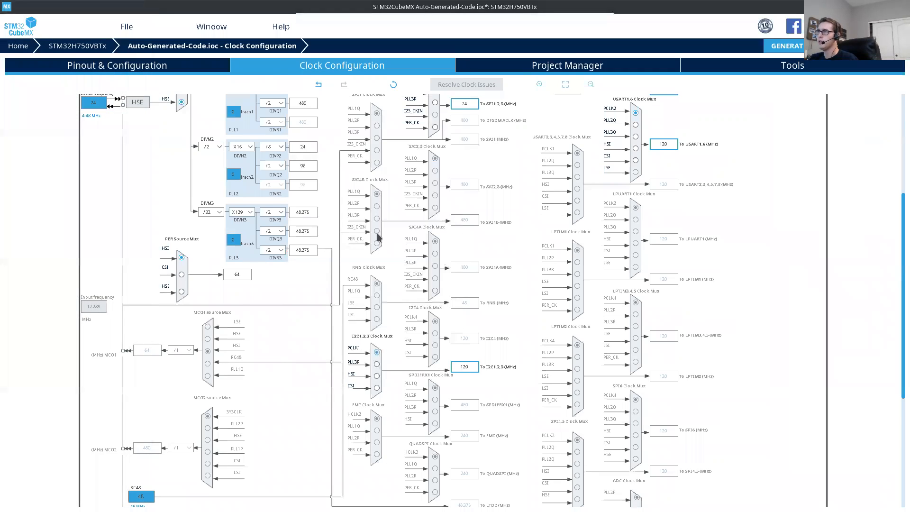
key("alt+Tab")
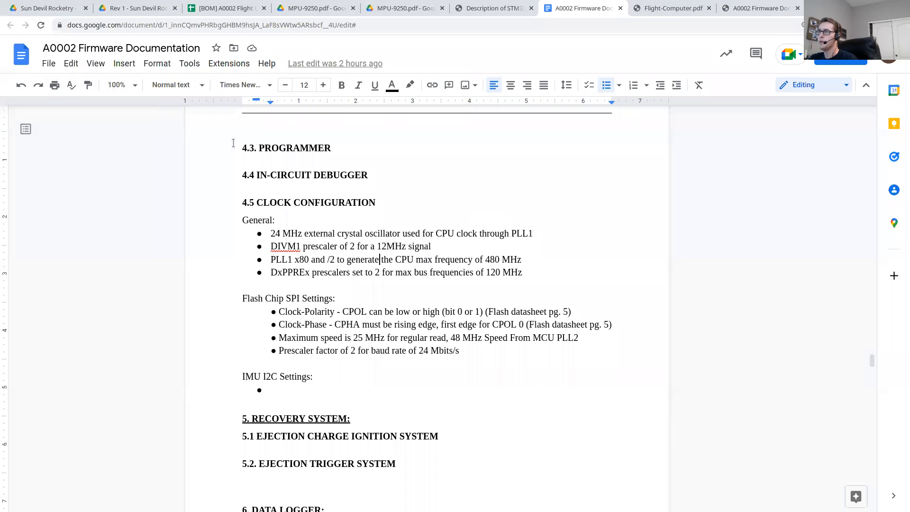
scroll(321, 315, "up", 10)
scroll(322, 316, "up", 10)
scroll(321, 315, "down", 7)
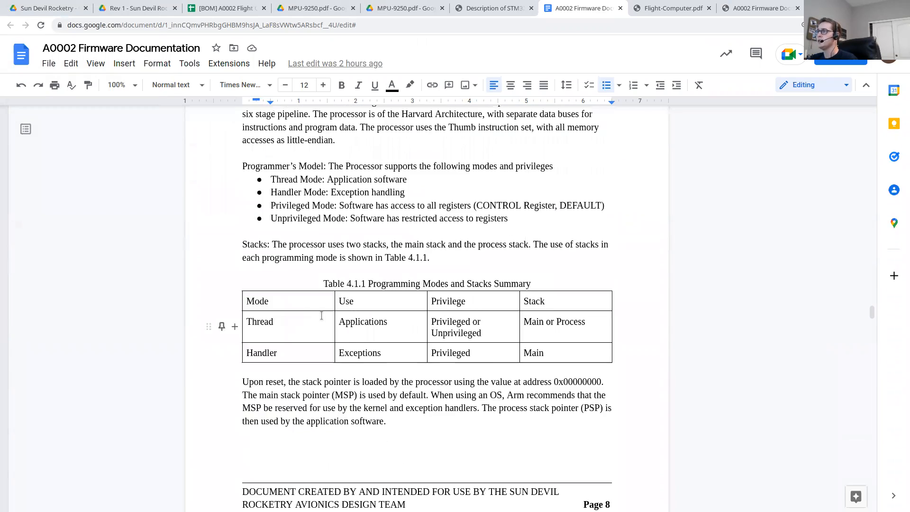
Step: Return to STM32CubeMX and examine the PLL1, PLL2 and PLL3 multipliers and dividers in the clock tree
key("alt+Tab")
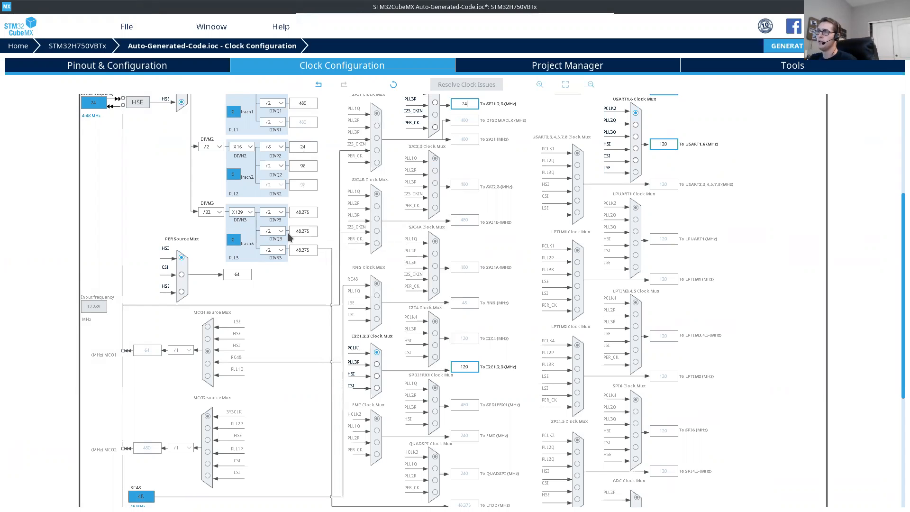
scroll(286, 202, "up", 3)
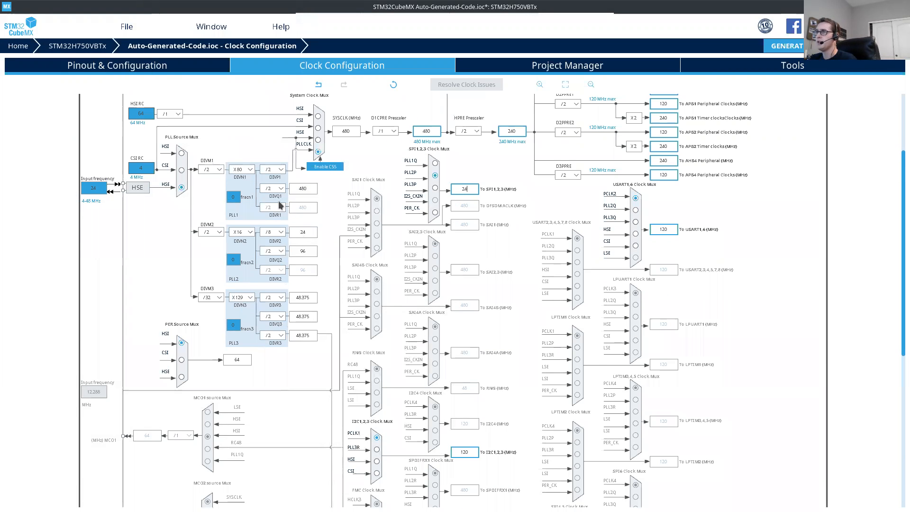
scroll(279, 205, "up", 2)
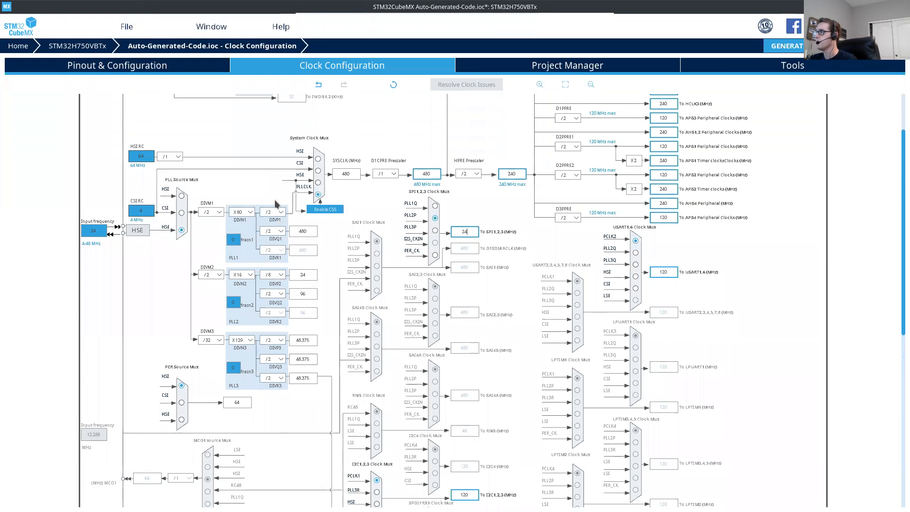
scroll(330, 212, "down", 2)
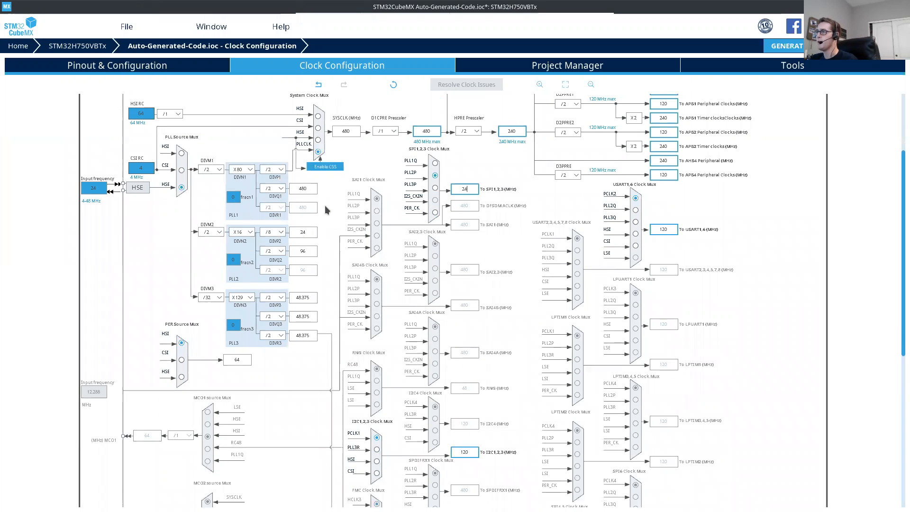
scroll(325, 209, "down", 1)
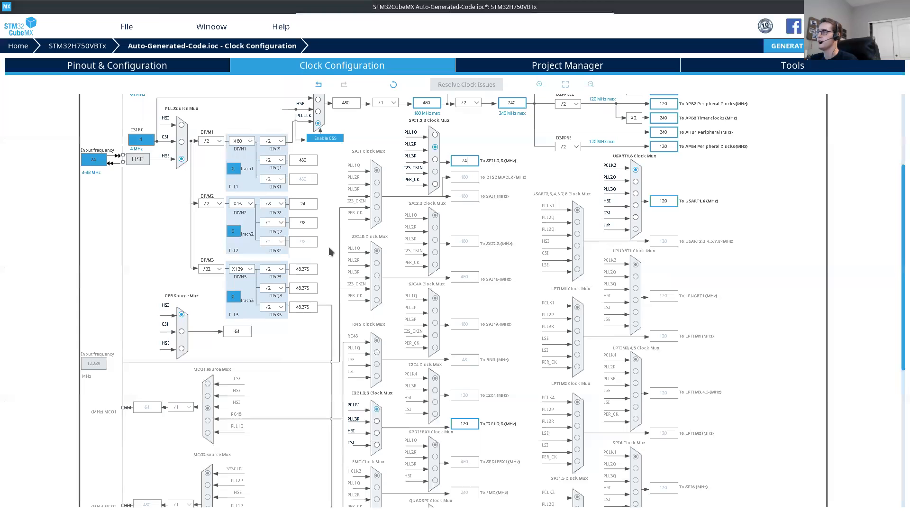
scroll(328, 250, "up", 2)
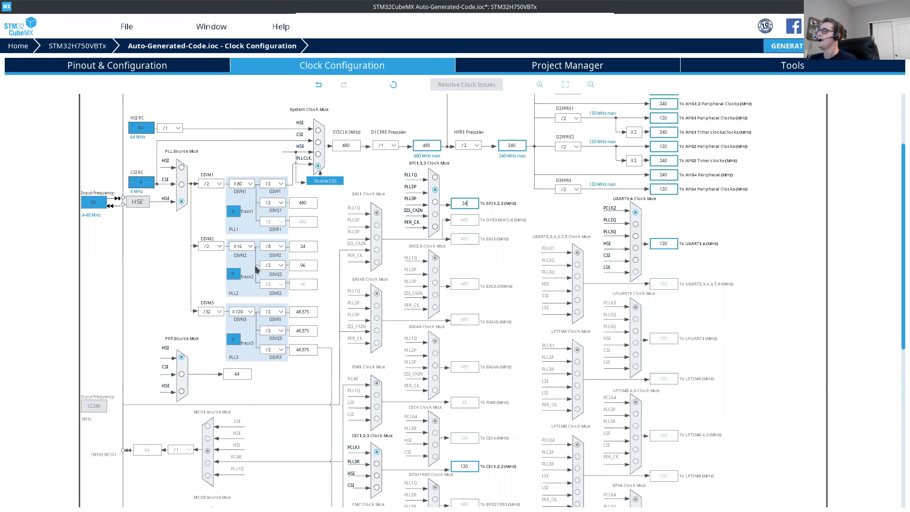
scroll(320, 295, "down", 1)
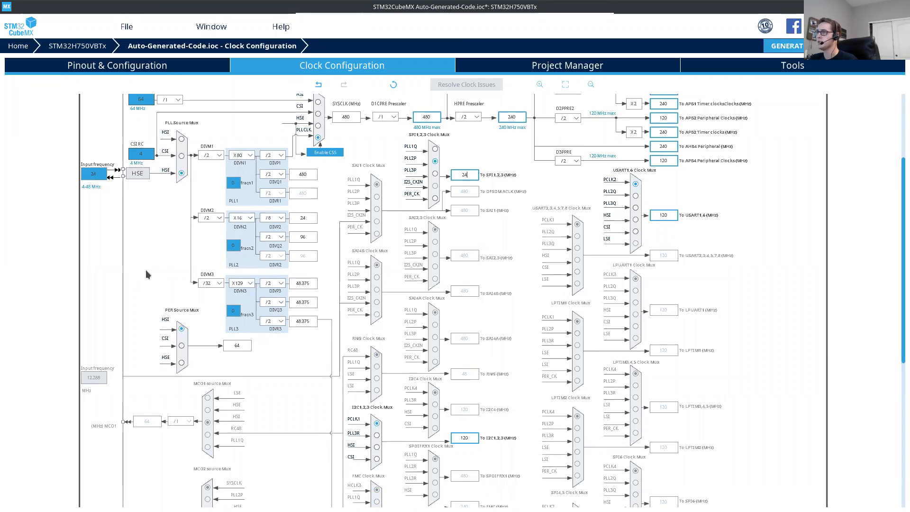
Step: Switch to the firmware documentation in Chromium and read the Flash Chip SPI Settings and IMU I2C Settings under section 4.5
key("alt+Tab")
scroll(321, 270, "down", 8)
scroll(318, 280, "down", 12)
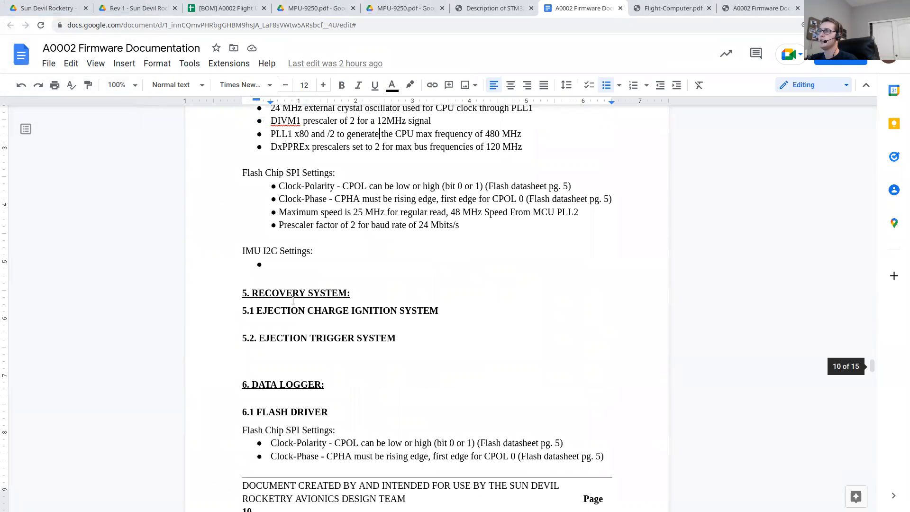
scroll(293, 300, "up", 3)
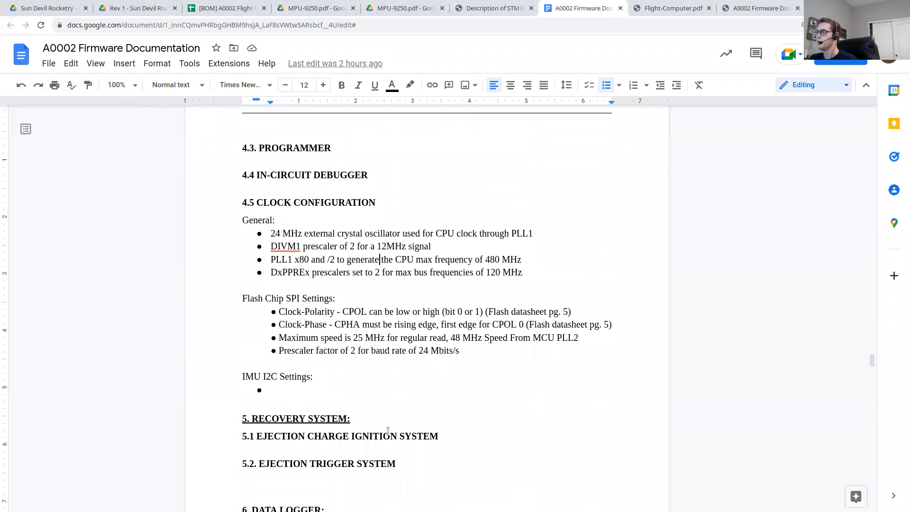
Step: Switch back to STM32CubeMX, open the project settings and examine the available Toolchain / IDE options
key("alt+Tab")
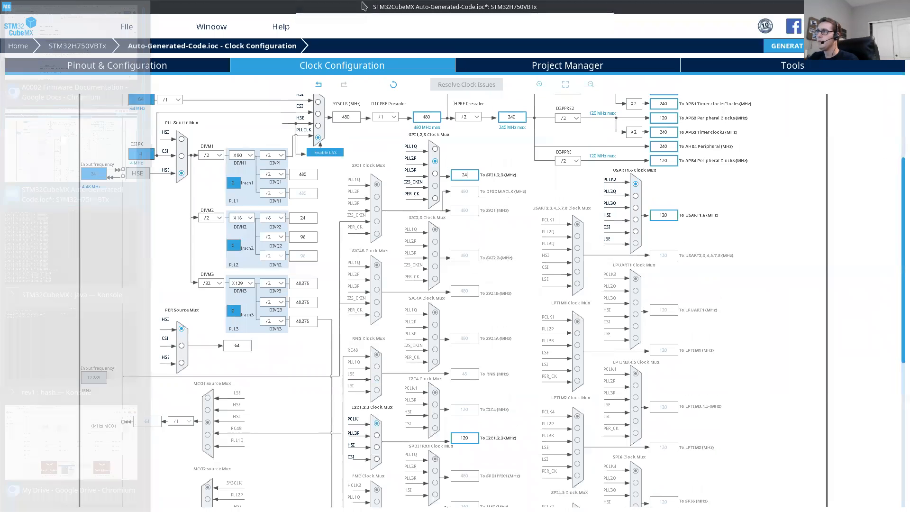
scroll(453, 166, "up", 6)
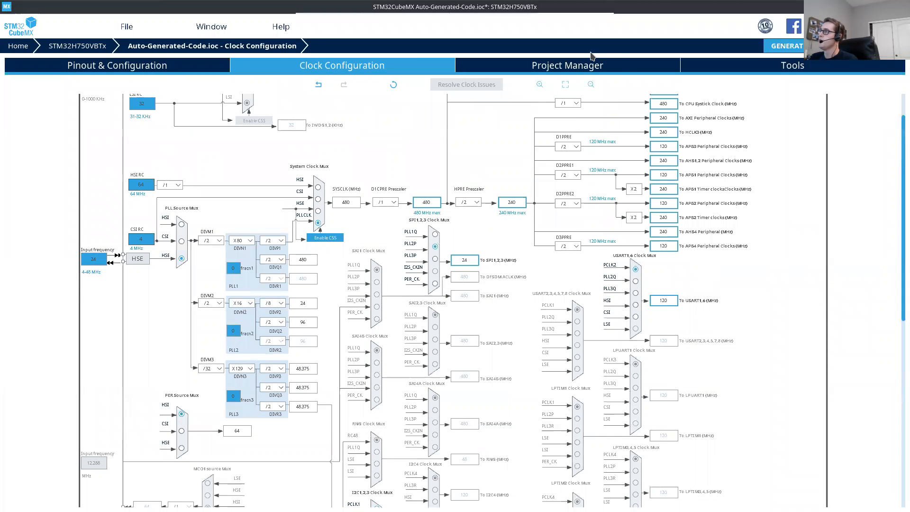
left_click(622, 66)
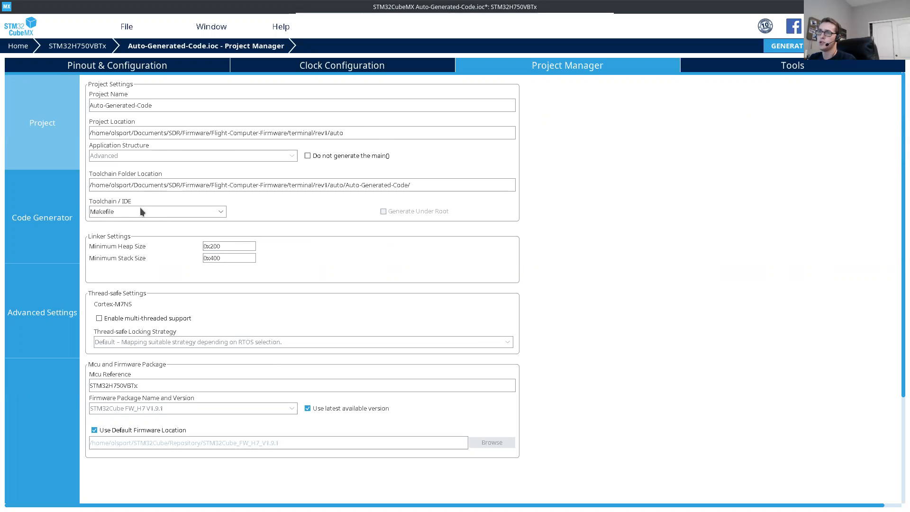
left_click(159, 213)
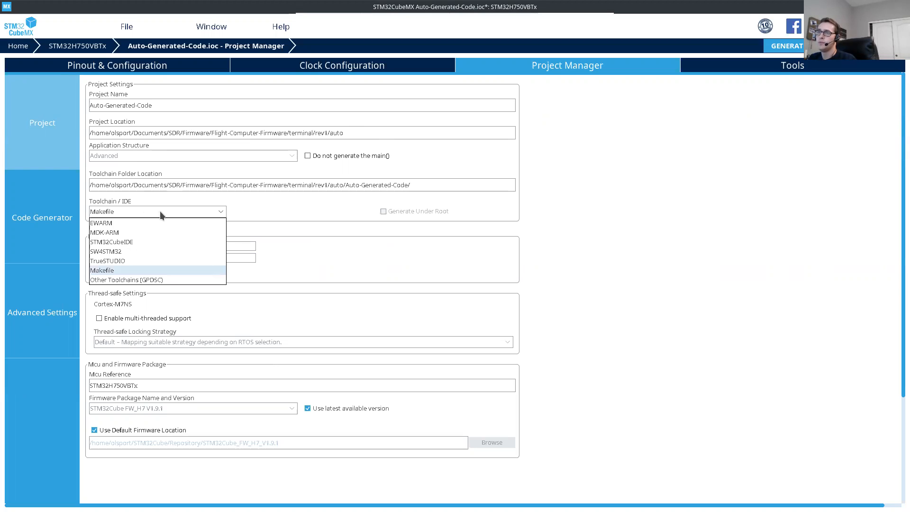
left_click(339, 212)
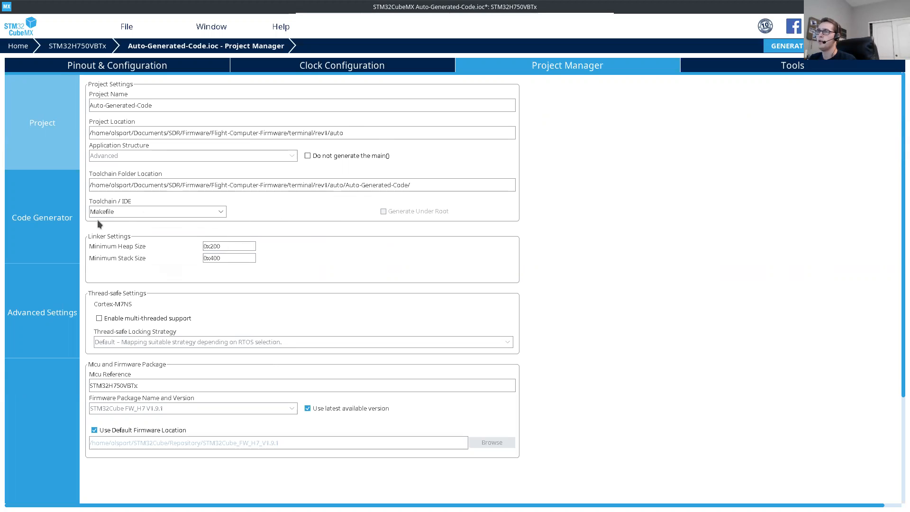
left_click(132, 209)
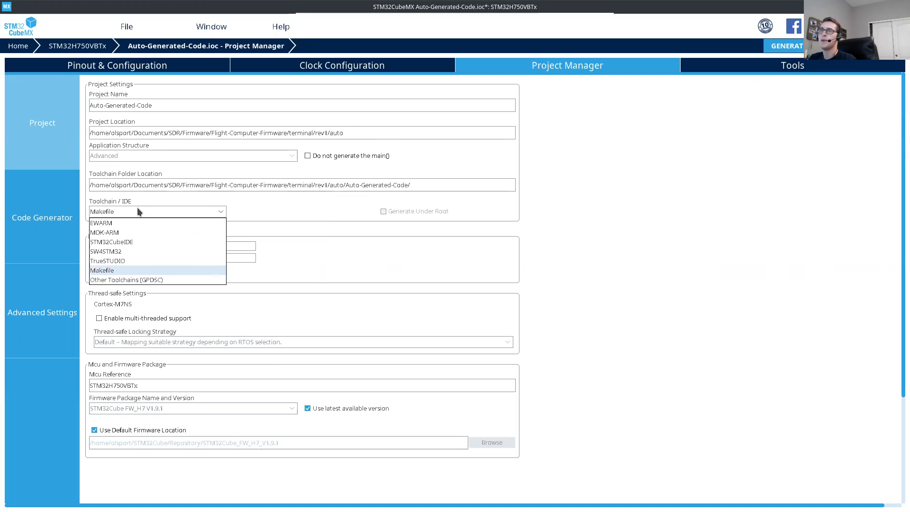
left_click(121, 210)
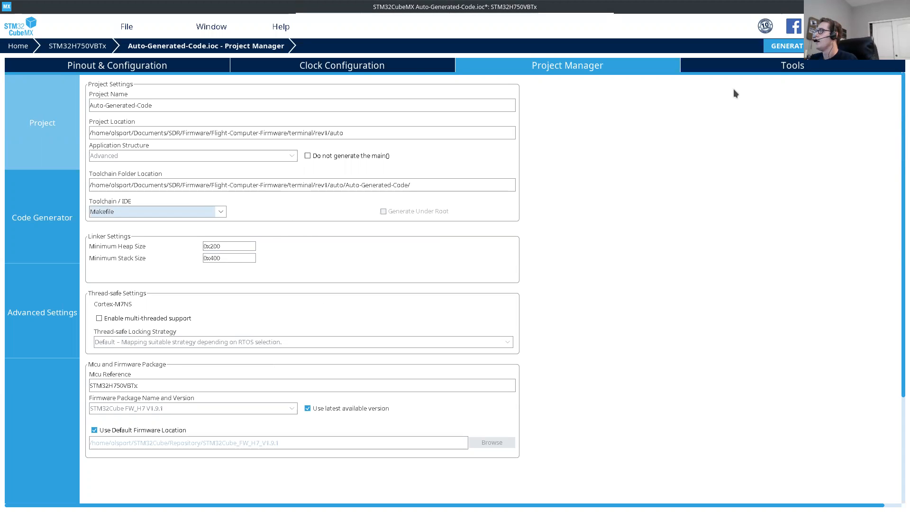
Step: Generate the Makefile project code for Auto-Generated-Code and dismiss the completion message
left_click(810, 47)
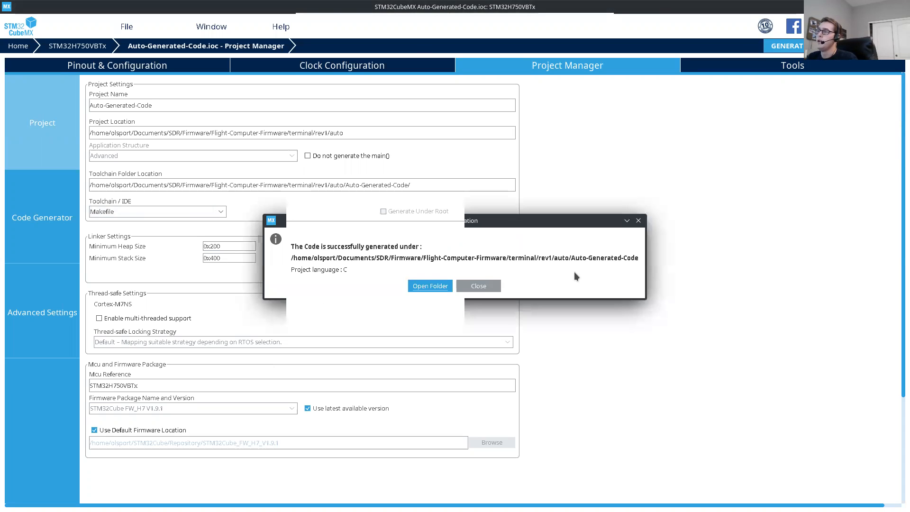
left_click(482, 284)
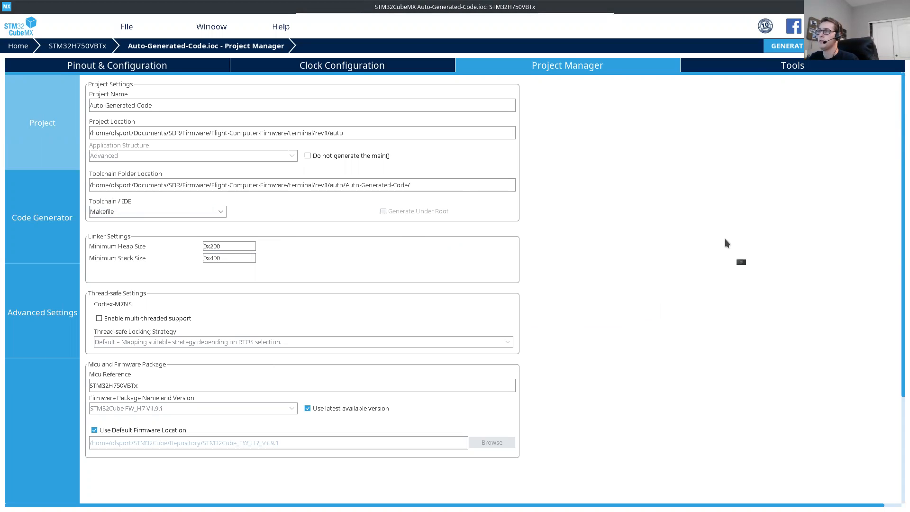
Step: Open a new terminal and change to the directory Documents/SDR/Firmware/Flight-Computer-Firmware/terminal
key("ctrl+alt+t")
type("cd Do")
key("Tab")
type("SD")
key("Tab")
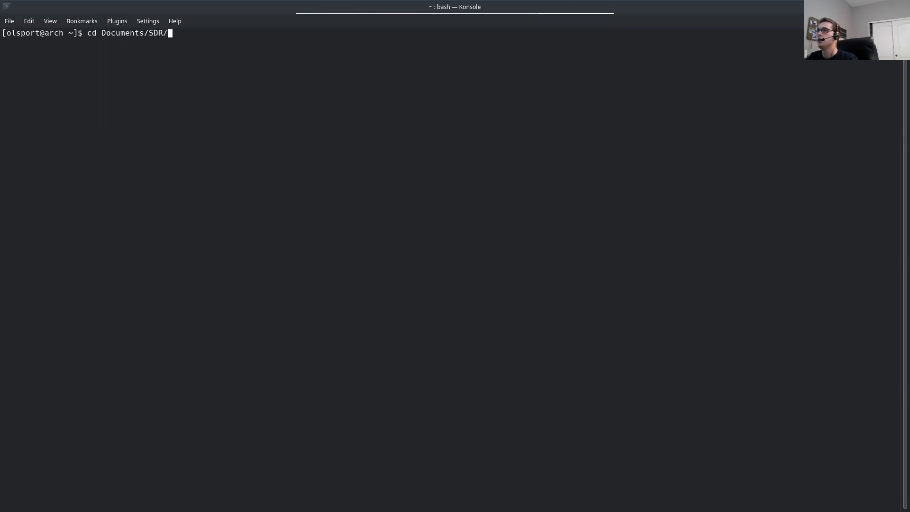
type("Fi")
key("Tab")
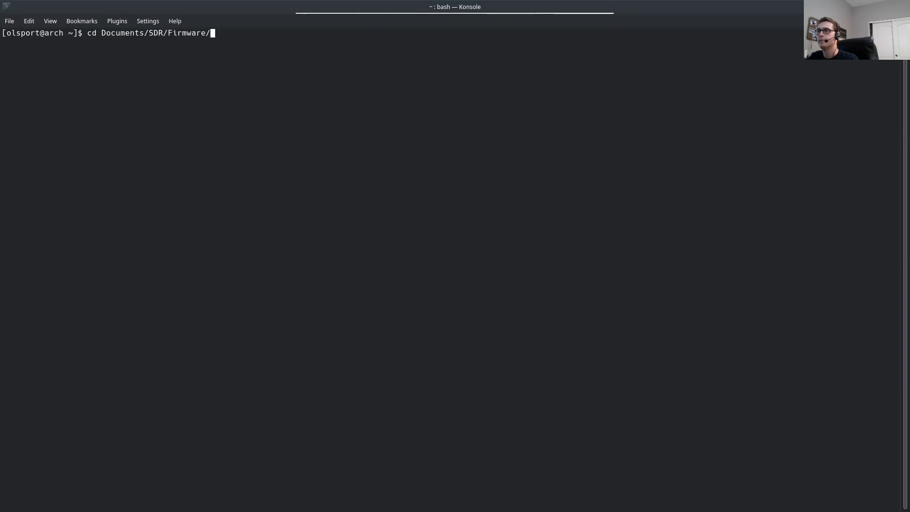
type("Fli")
key("Tab")
type("ter")
key("Tab")
key("Return")
Step: Enter the rev1 directory, clear the terminal and list the directory's files
type("cd rev3")
key("Return")
key("ctrl+l")
type("ls")
key("Return")
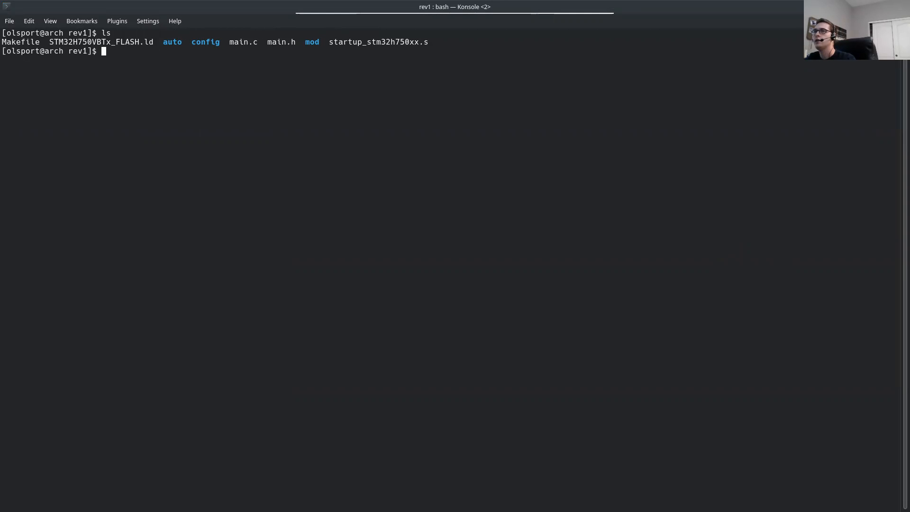
Step: Check the git status of the firmware repository from the rev1 directory
type("git")
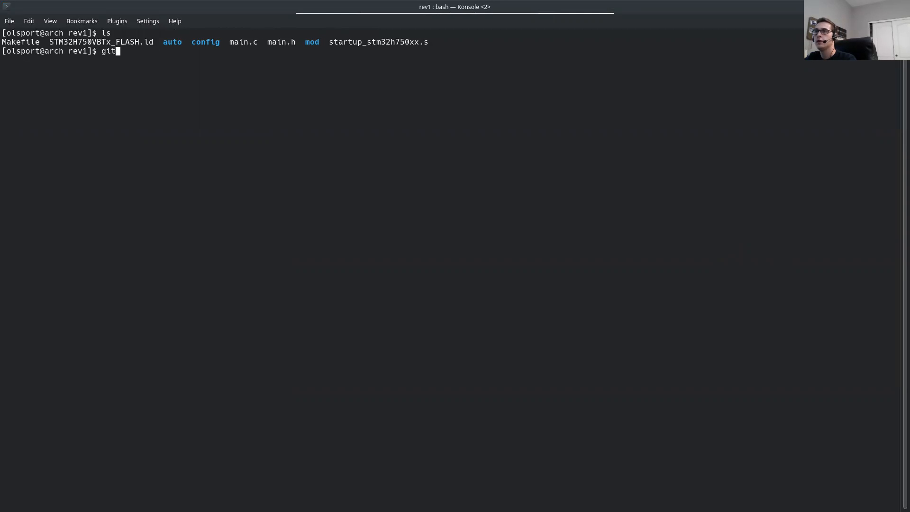
type(" status")
key("Return")
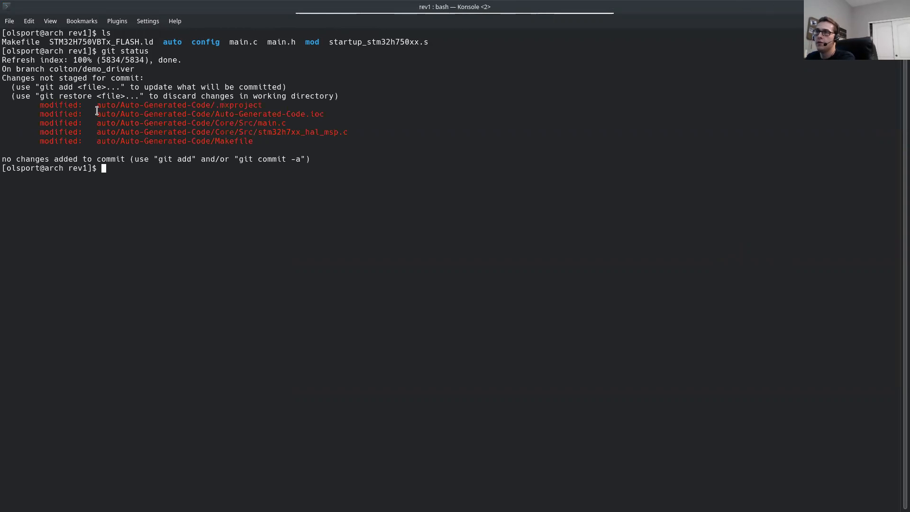
Step: Examine the modified files in the git status output, especially Core/Src/main.c, stm32h7xx_hal_msp.c and the Makefile
left_click_drag(97, 105, 320, 141)
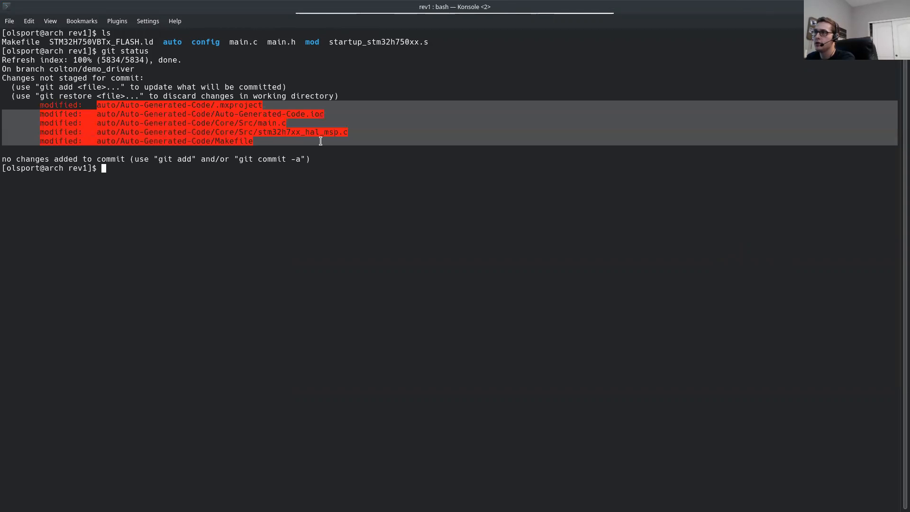
left_click(320, 141)
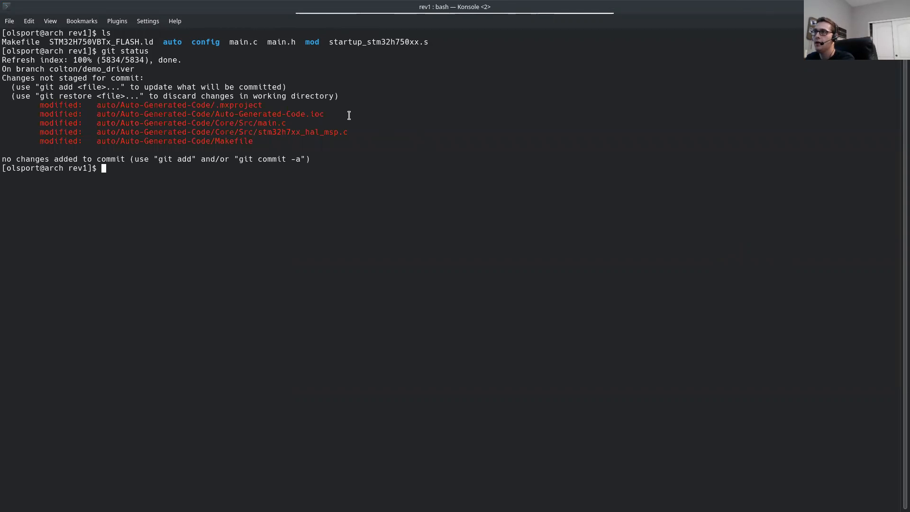
triple_click(53, 125)
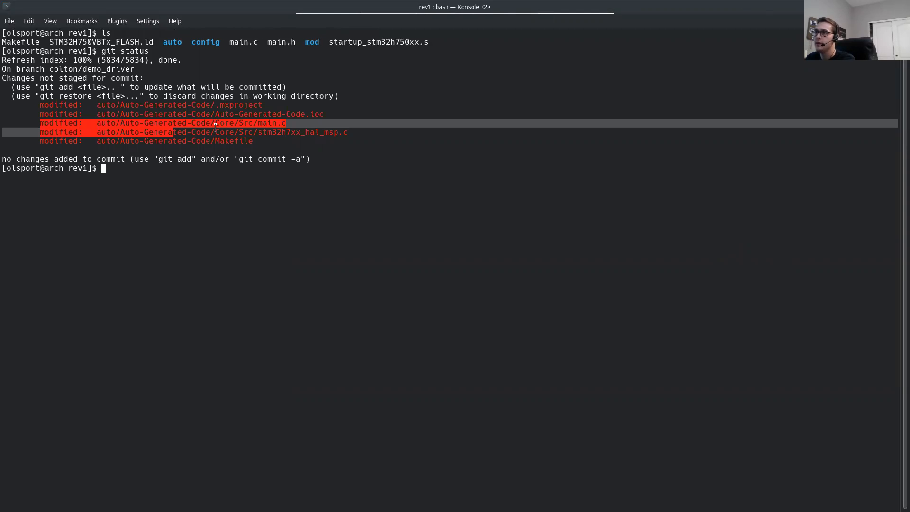
left_click_drag(346, 125, 351, 129)
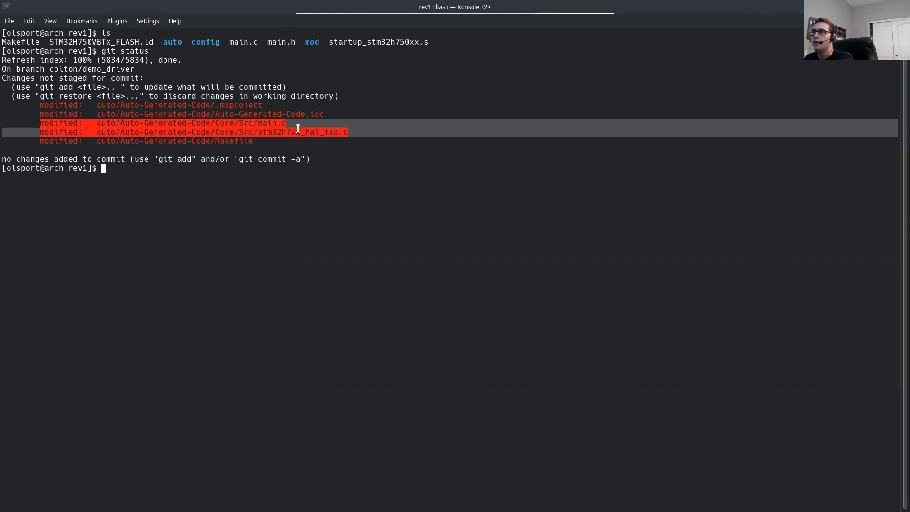
left_click(256, 122)
left_click_drag(256, 122, 389, 139)
left_click(295, 123)
left_click(405, 135)
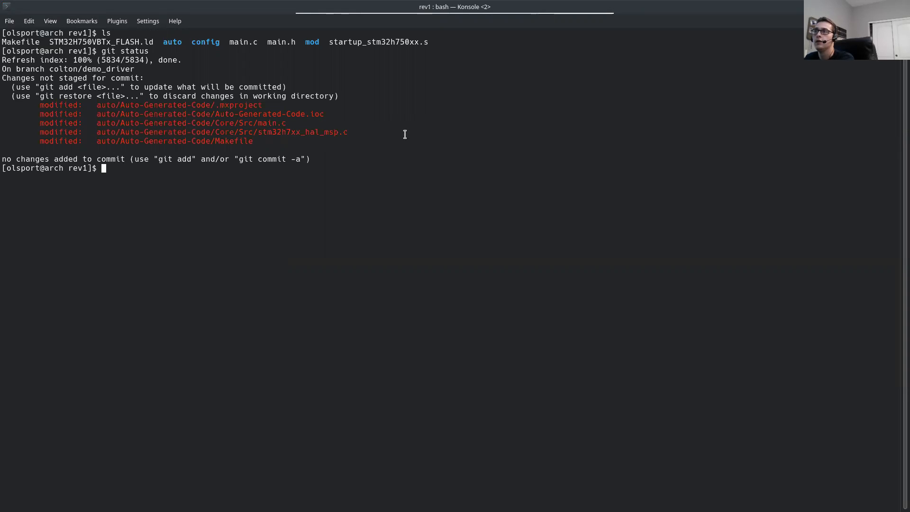
left_click_drag(254, 142, 35, 142)
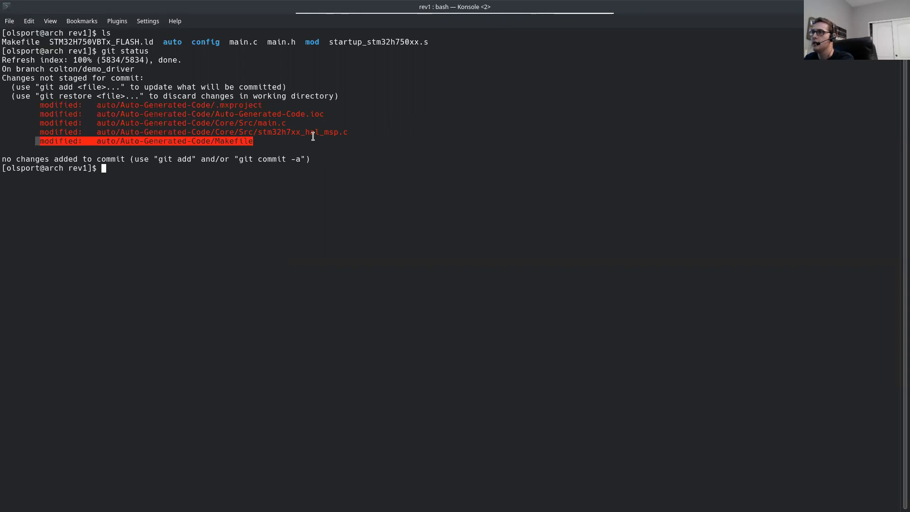
left_click(277, 137)
left_click_drag(254, 141, 27, 141)
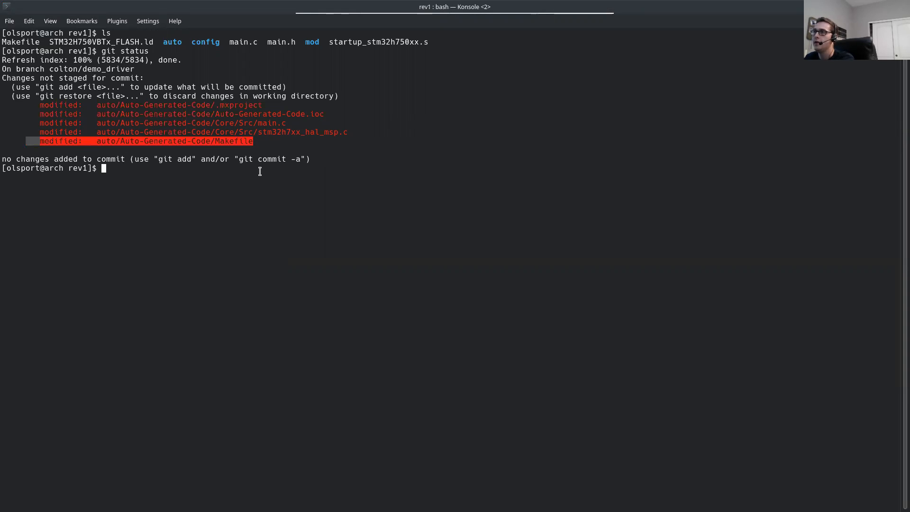
left_click(208, 177)
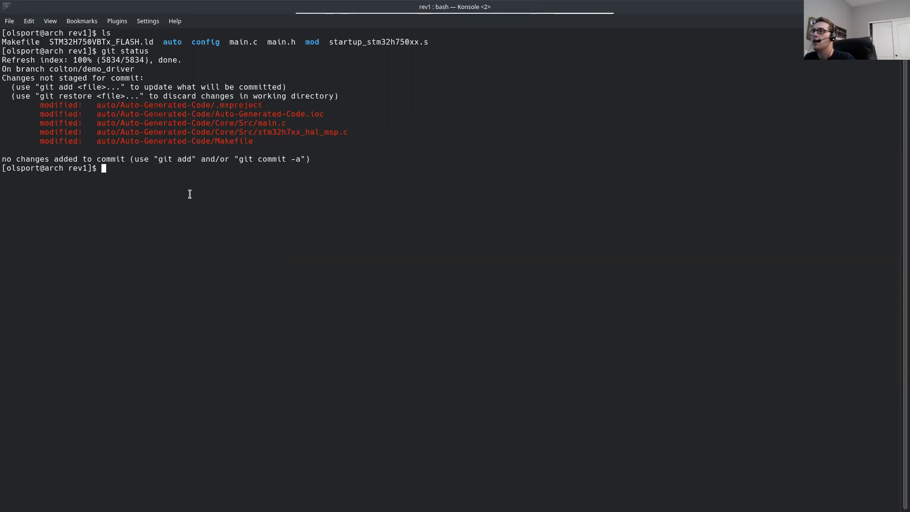
Step: Tile the terminal to half the screen and open a second terminal beside it
key("super+Left")
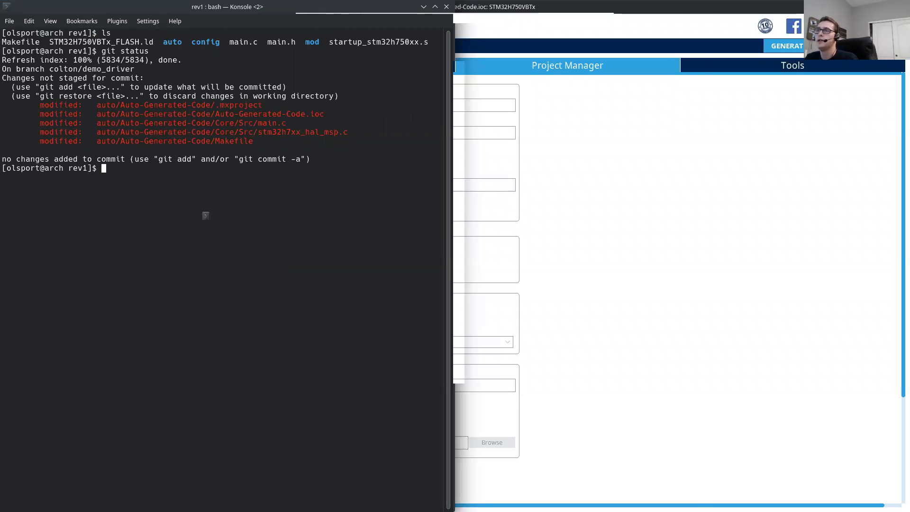
key("ctrl+alt+t")
key("super+Right")
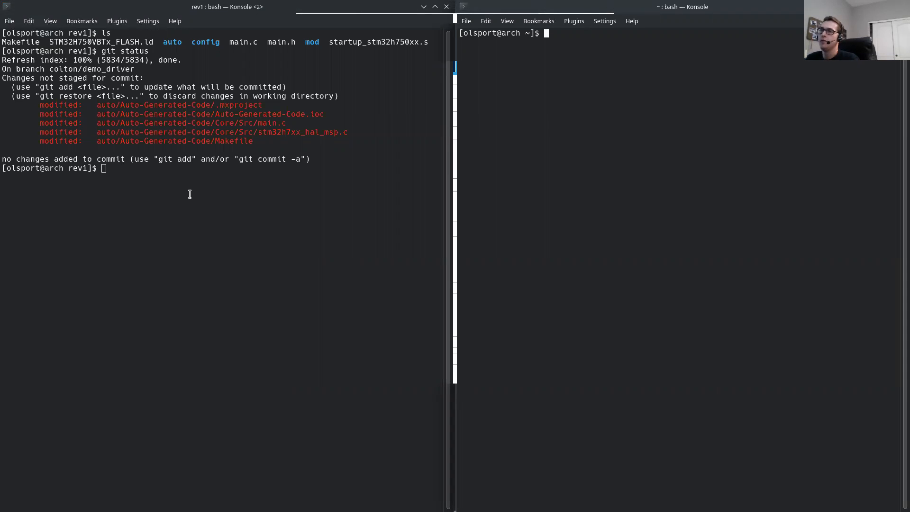
Step: Print the first terminal's working directory, copy the path and change the second terminal to that rev1 directory
left_click(247, 256)
type("pwd")
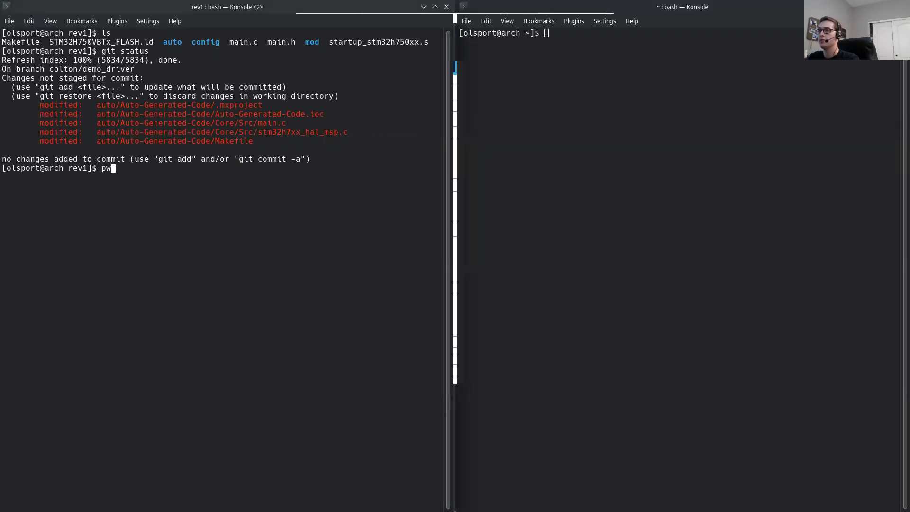
key("Return")
left_click_drag(3, 177, 357, 176)
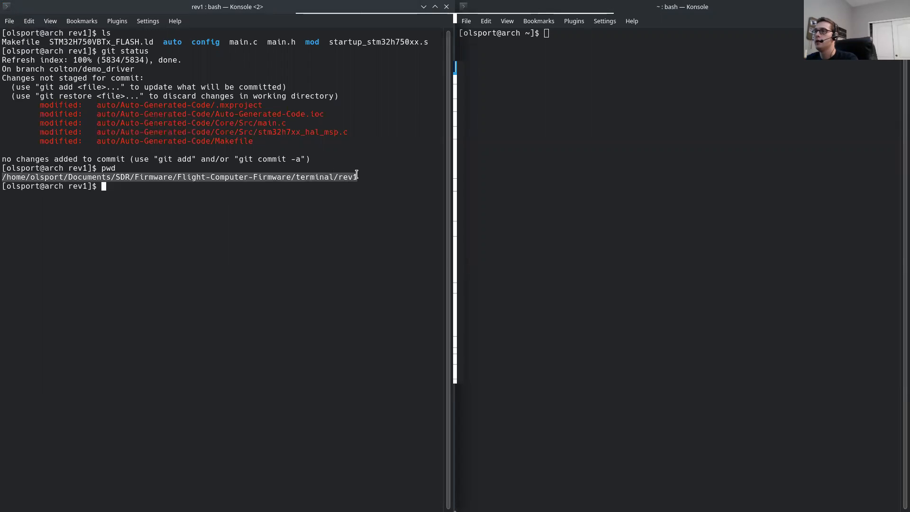
right_click(343, 181)
left_click(414, 186)
left_click(647, 73)
type("cd")
right_click(569, 32)
left_click(603, 55)
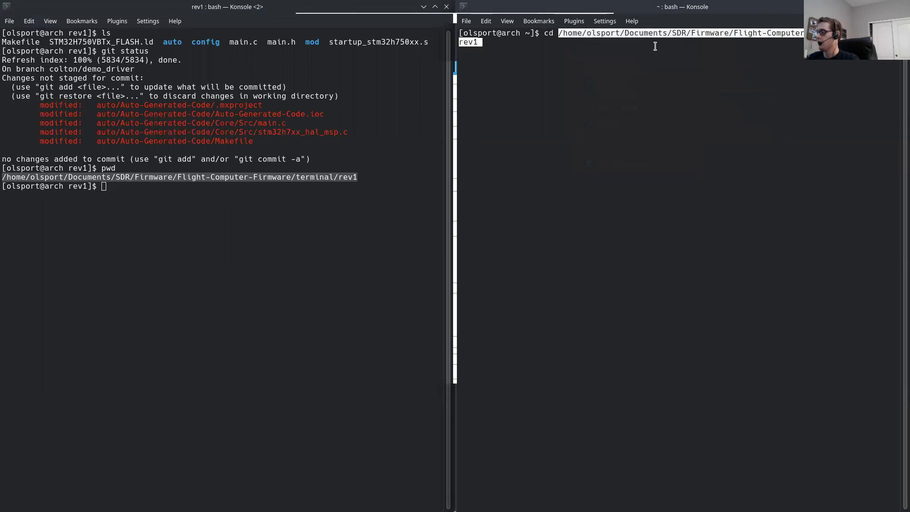
key("Return")
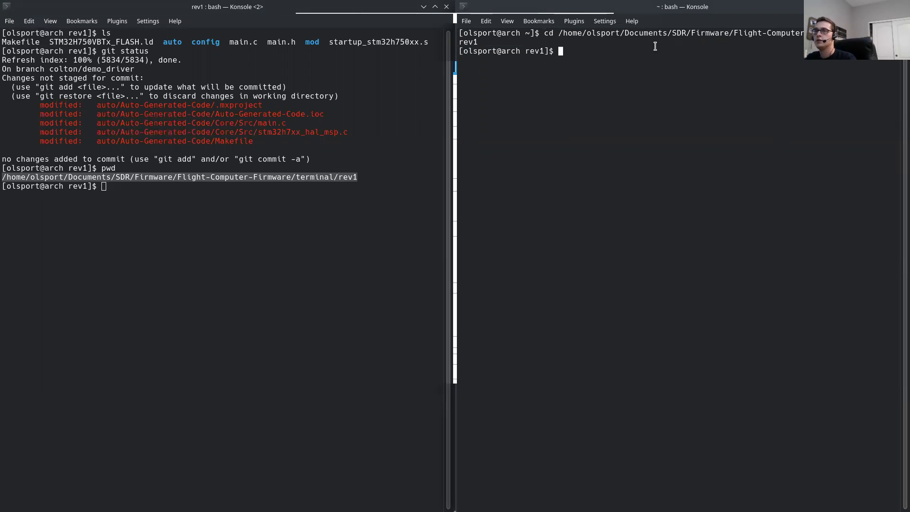
Step: In the first terminal, change to auto/Auto-Generated-Code and list its contents
key("alt+Tab")
type("cd auto")
key("Return")
type("cd A")
key("Tab")
key("Return")
type("ls")
key("Return")
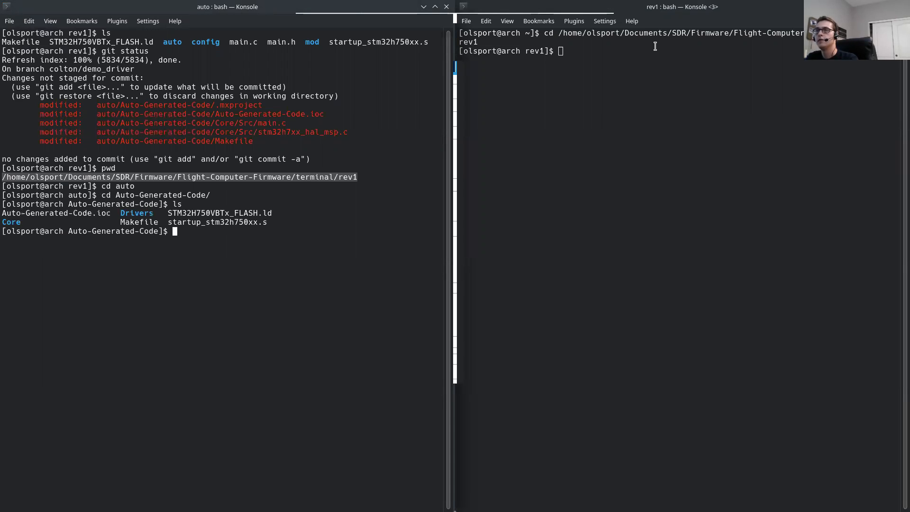
Step: Change into the Core/Src directory of the generated code and list its source files
type("d")
key("BackSpace")
type("cd Core")
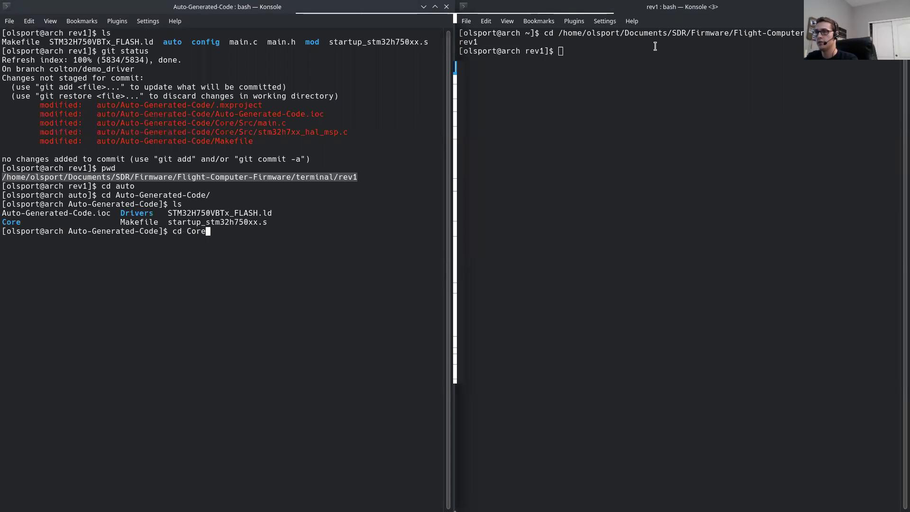
key("Tab")
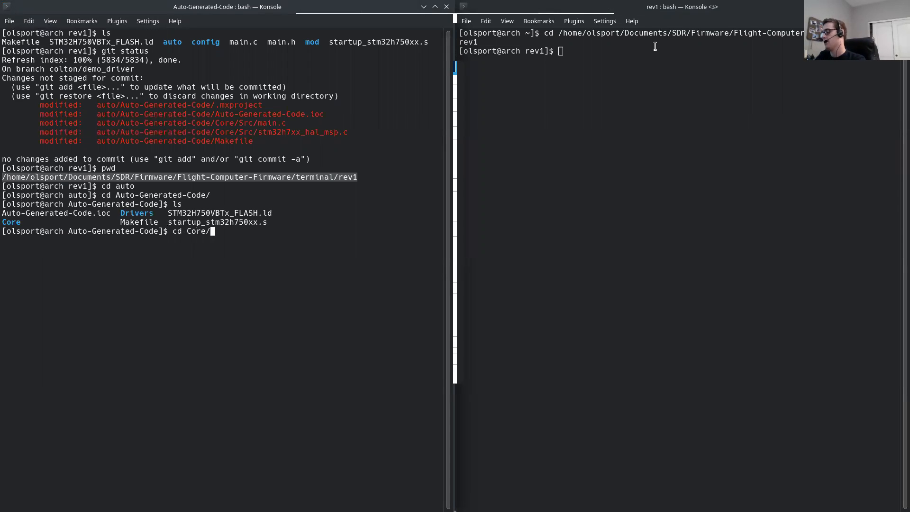
key("Return")
type("ls")
key("Return")
type("cd Src")
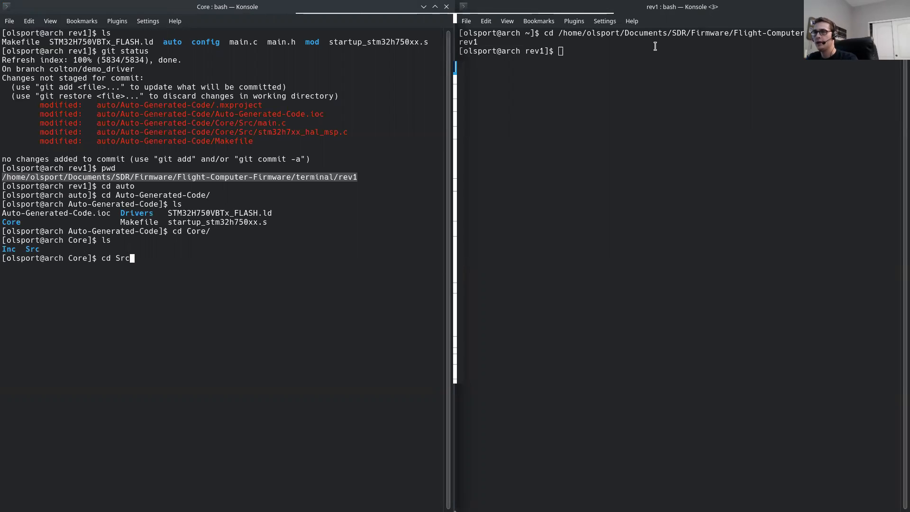
key("Return")
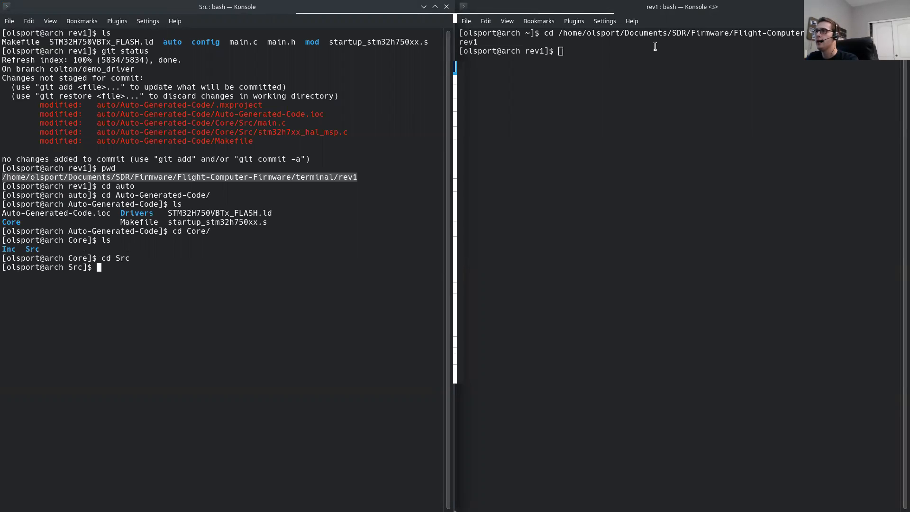
type("ls")
key("Return")
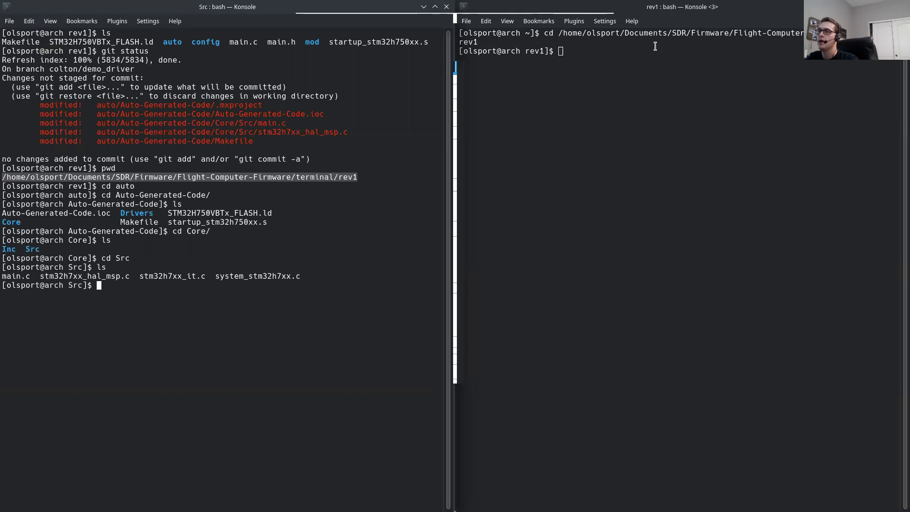
Step: Open the generated main.c from Core/Src in vim and continue past the modeline error
type("vim main")
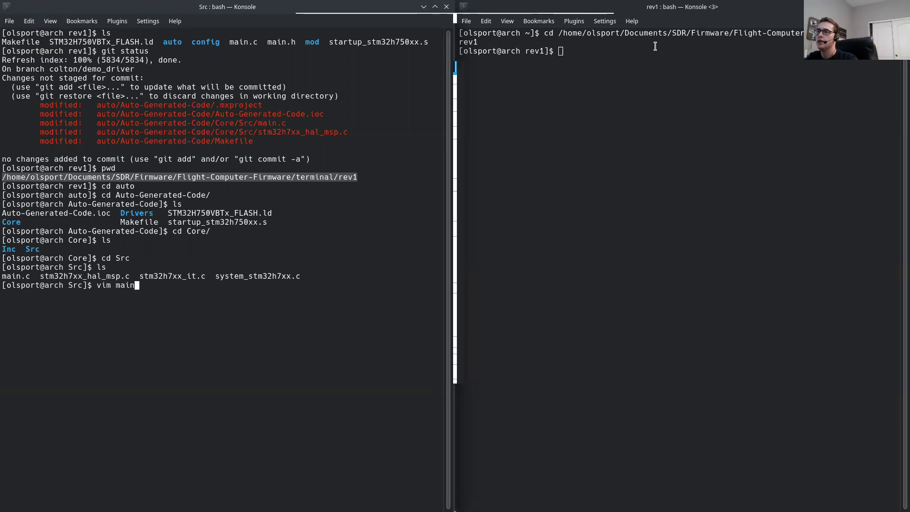
key("Tab")
key("Return")
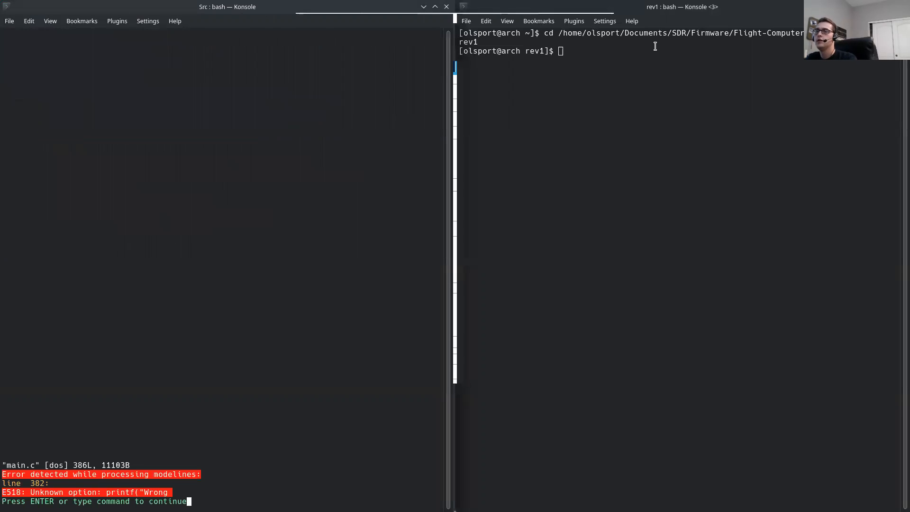
key("Return")
Step: Open rev1's main.c in vim in the second terminal and go to its MCU Peripheral Handlers and Function prototypes sections
key("alt+Tab")
type("vim main.c")
key("Return")
key("j")
key("j")
key("j")
key("j")
key("j")
key("j")
key("j")
key("j")
key("j")
key("j")
key("j")
key("j")
key("j")
key("j")
key("j")
key("j")
key("j")
key("j")
key("j")
key("j")
key("j")
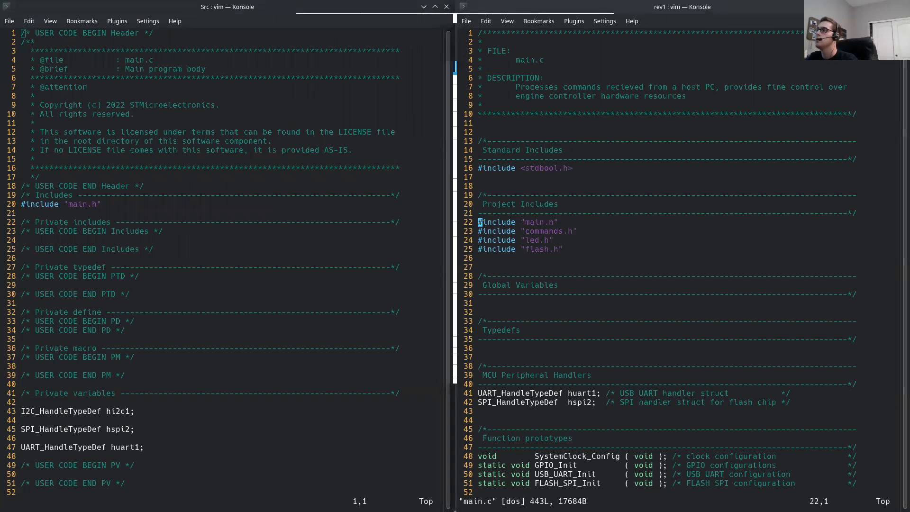
Step: Copy the I2C_HandleTypeDef hi2c1 declaration from the Private variables section of the generated main.c
key("j")
key("j")
key("j")
key("j")
key("j")
key("j")
key("j")
key("j")
key("j")
key("j")
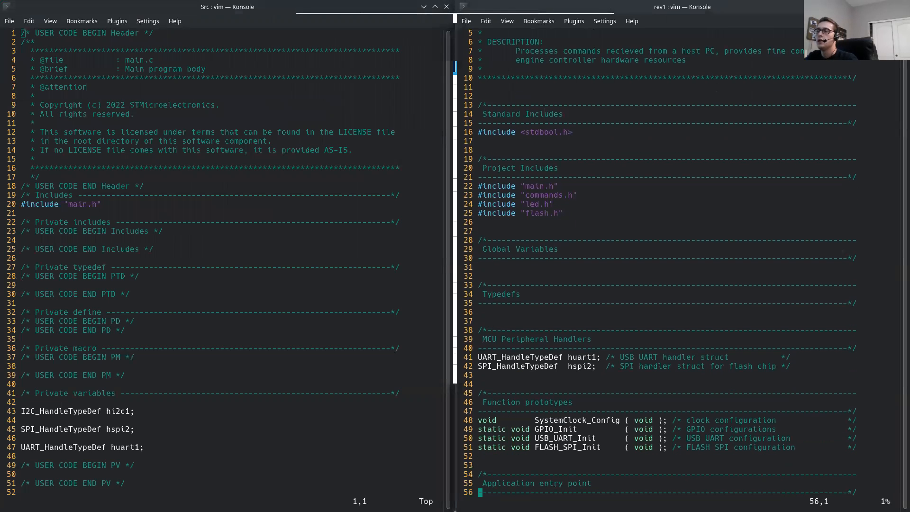
key("alt+Tab")
key("j")
key("j")
key("j")
key("j")
key("j")
key("j")
key("j")
key("j")
key("j")
key("j")
key("j")
key("j")
key("j")
key("j")
key("j")
key("j")
key("j")
key("j")
key("j")
key("j")
key("j")
key("j")
key("j")
key("j")
key("j")
key("j")
key("j")
key("j")
key("j")
key("j")
key("j")
key("j")
key("j")
key("j")
key("j")
key("j")
key("j")
key("j")
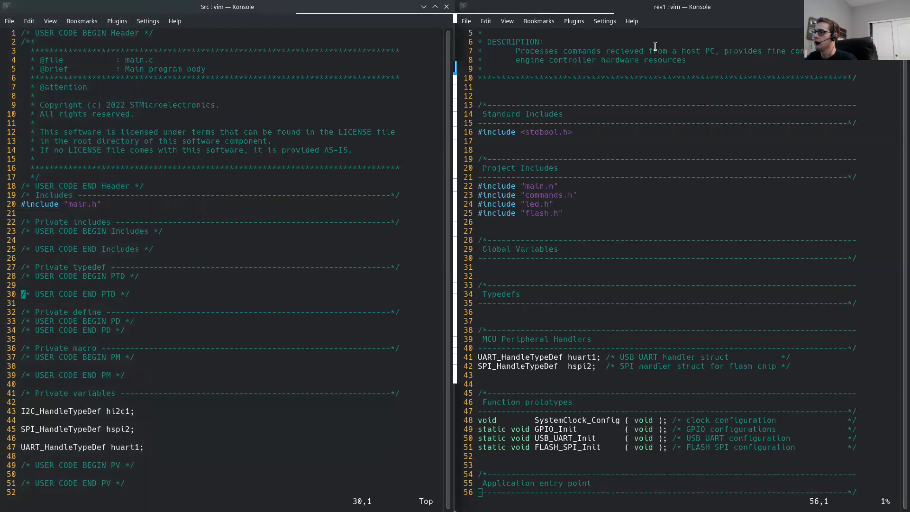
key("j")
key("j")
key("j")
key("j")
key("j")
key("j")
key("j")
key("j")
key("j")
key("j")
key("j")
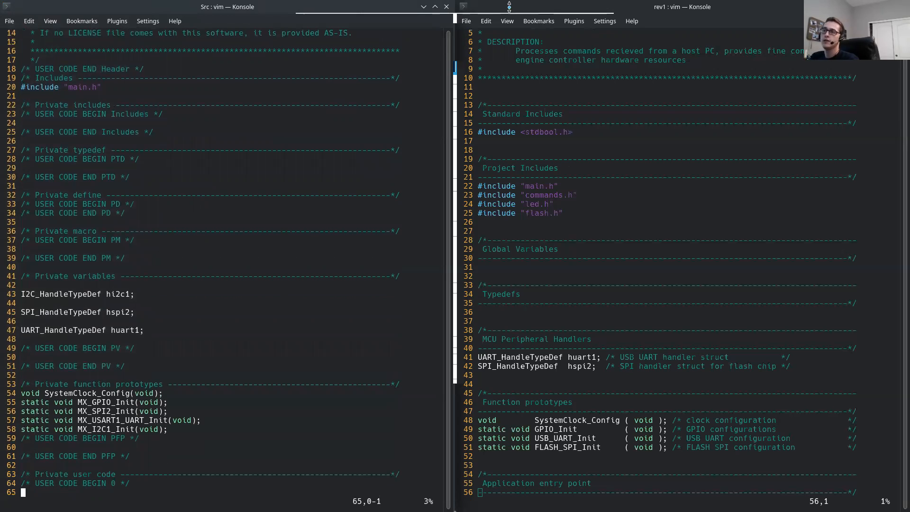
left_click_drag(20, 294, 144, 294)
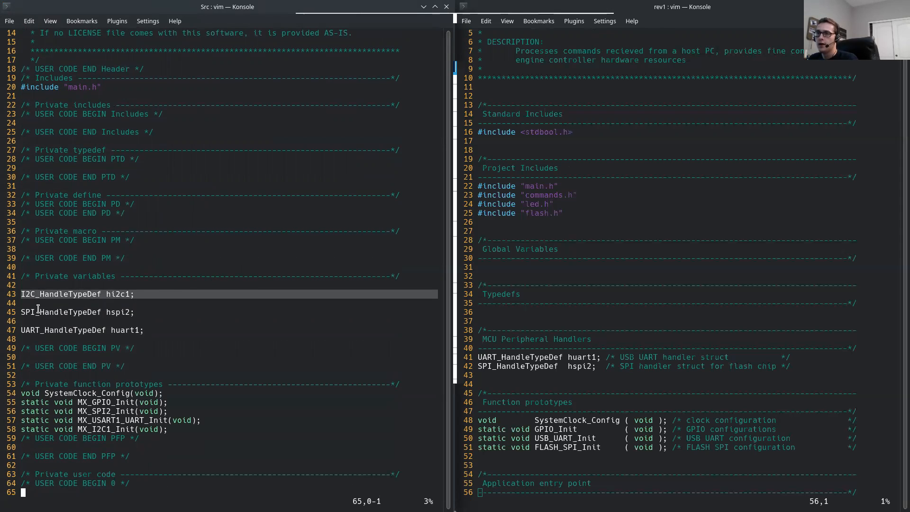
right_click(68, 294)
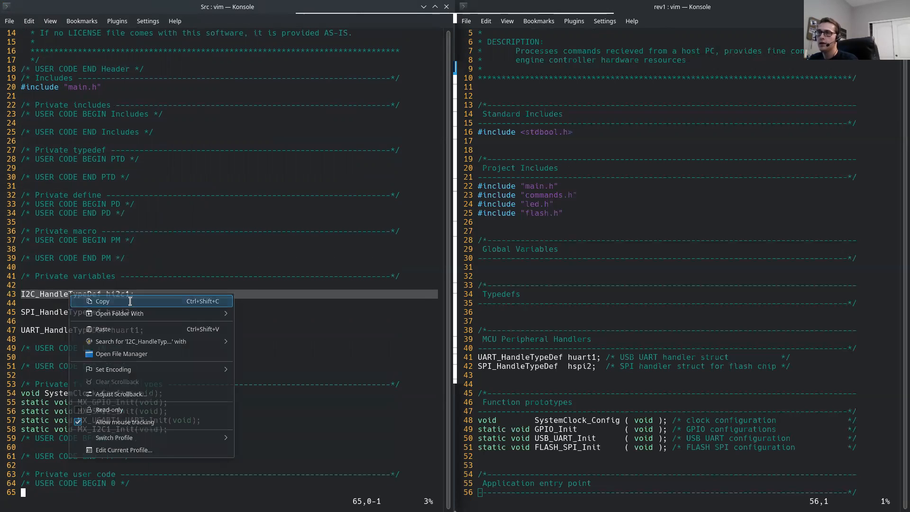
left_click(102, 301)
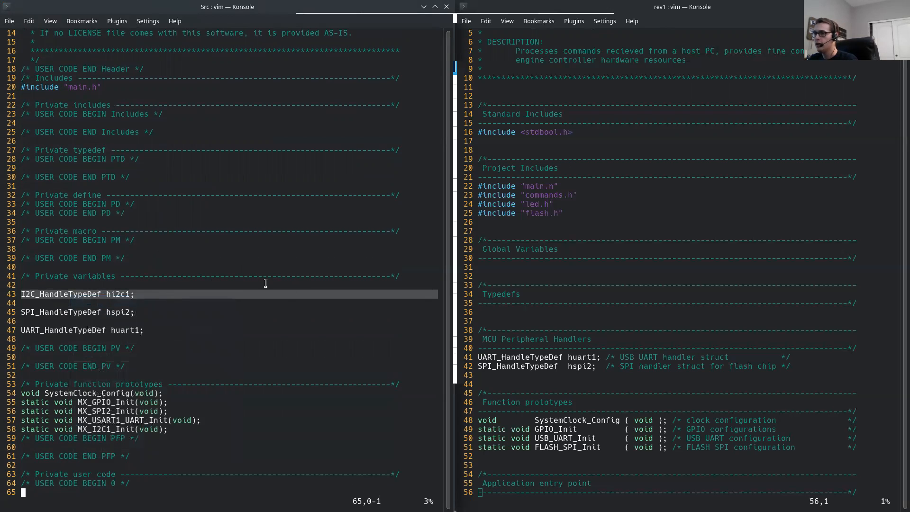
Step: Paste the hi2c1 declaration below the SPI handle in the MCU Peripheral Handlers section of rev1's main.c, without an extra blank line
left_click(541, 359)
key("k")
key("k")
key("k")
key("k")
key("k")
key("k")
key("k")
key("k")
key("k")
key("k")
key("k")
key("k")
key("k")
key("k")
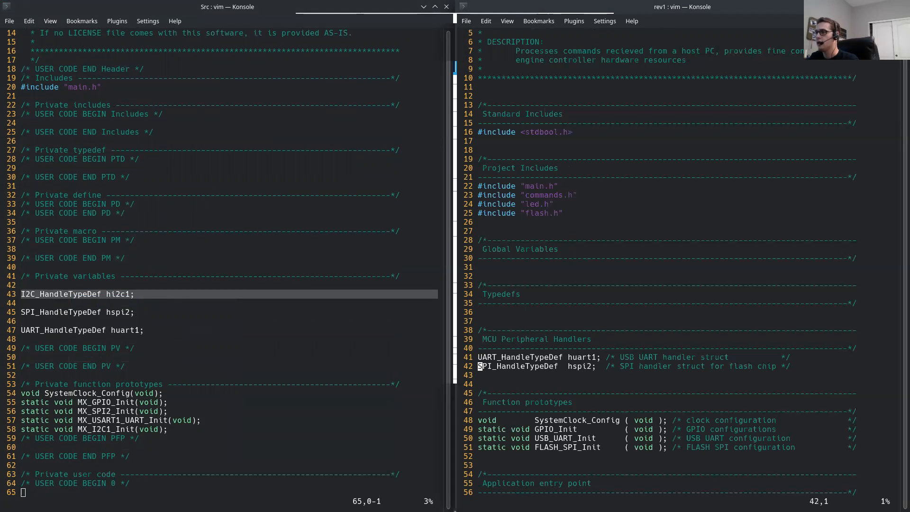
key("o")
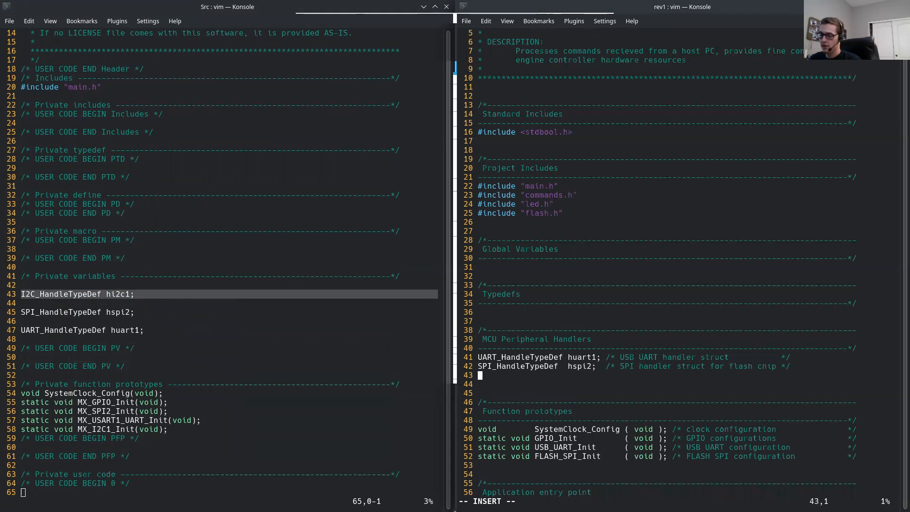
right_click(484, 379)
left_click(493, 261)
key("Escape")
key("d")
key("d")
key("k")
Step: Add the aligned comment "IMU I2C handle" after the hi2c1 declaration and save main.c
key("shift+a")
type("/* */")
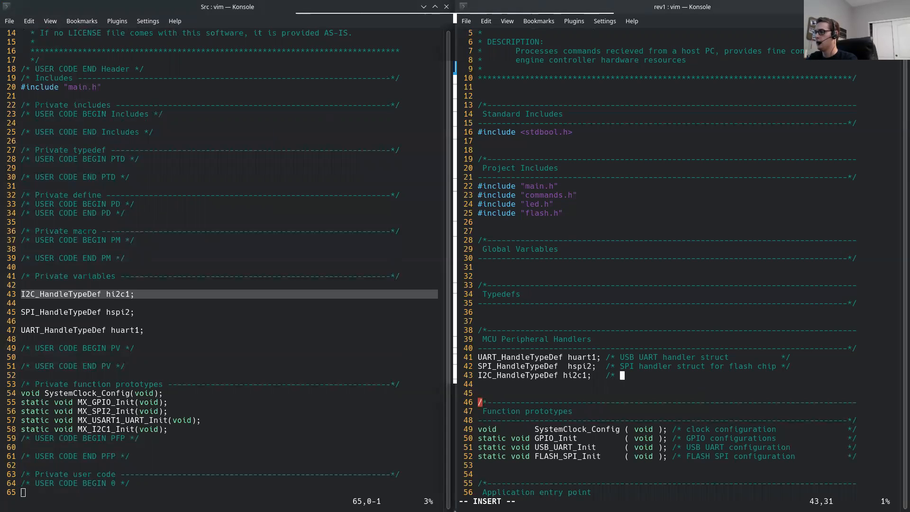
key("Left")
key("Left")
type("IMU ")
type("I2C")
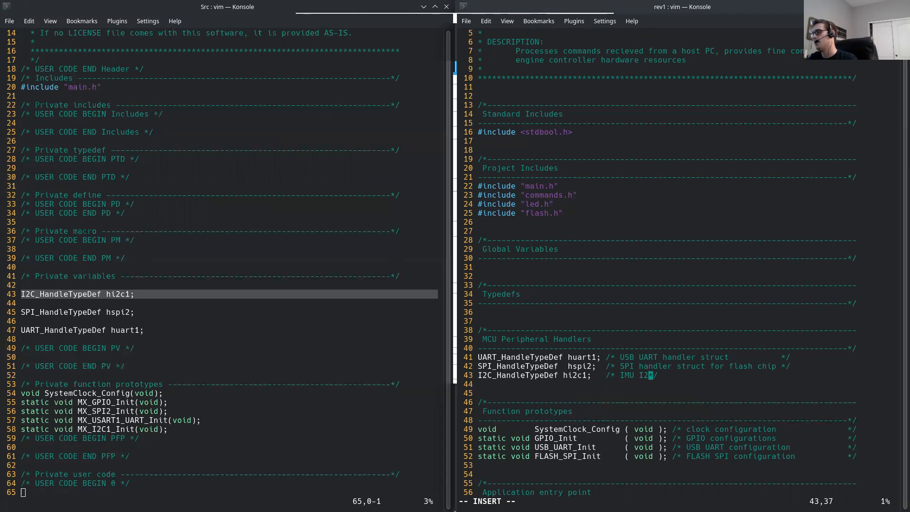
type("dle")
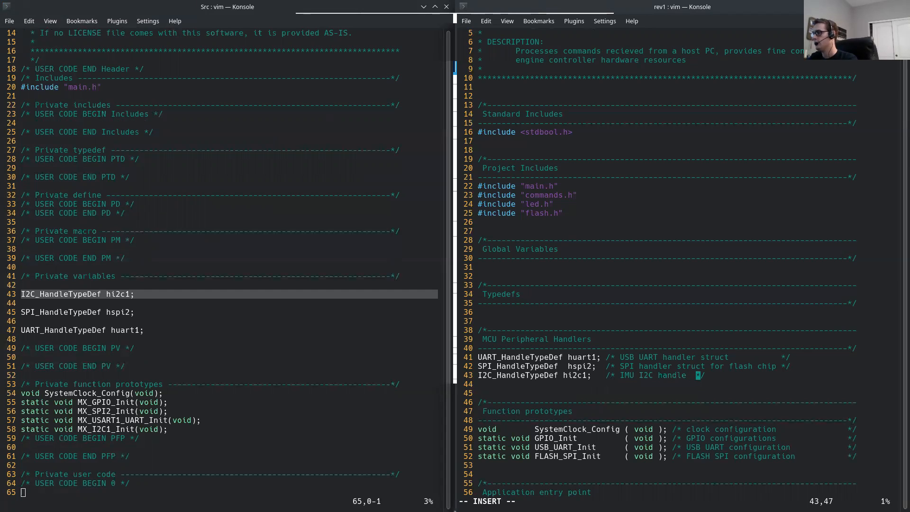
key("Escape")
type(":w")
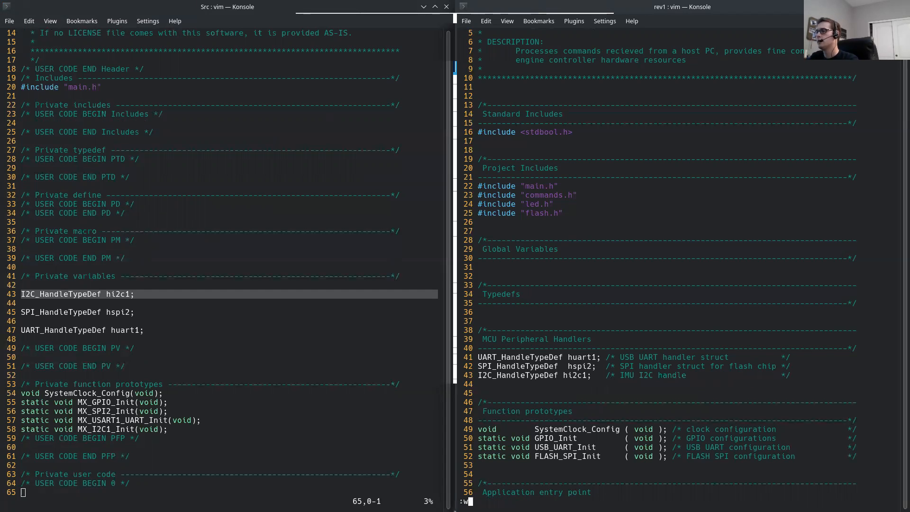
key("Return")
key("0")
Step: Copy the MX_I2C1_Init function prototype from the generated main.c
scroll(214, 367, "down", 8)
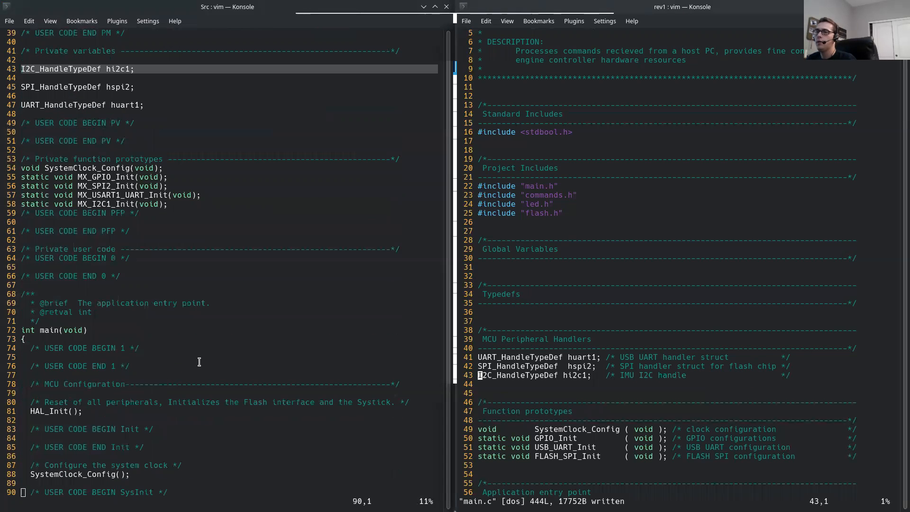
key("k")
key("k")
key("k")
key("k")
key("k")
key("k")
key("k")
key("k")
key("k")
key("k")
key("k")
key("k")
key("k")
key("k")
key("k")
key("k")
key("k")
key("k")
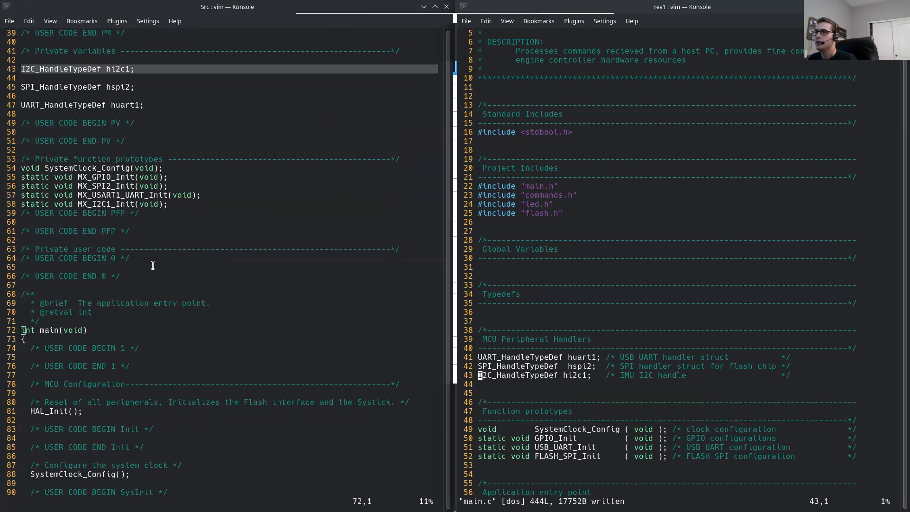
scroll(527, 330, "down", 10)
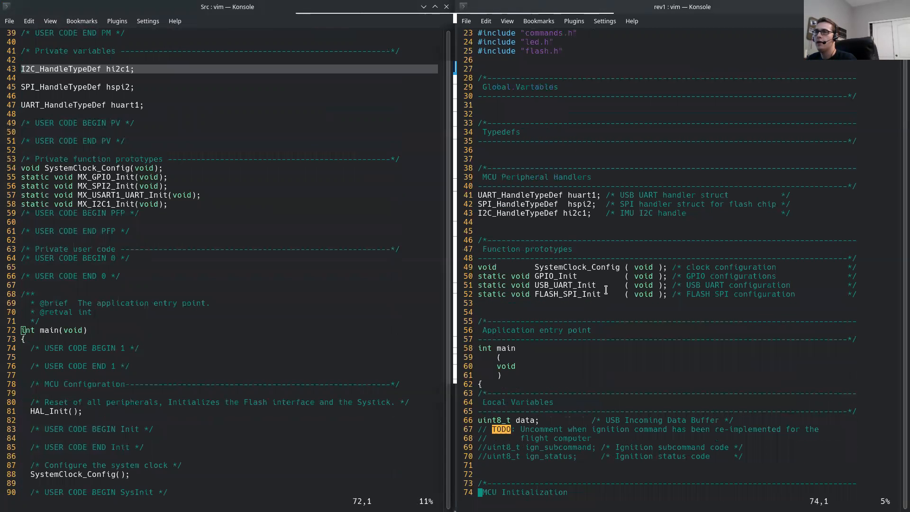
left_click(122, 174)
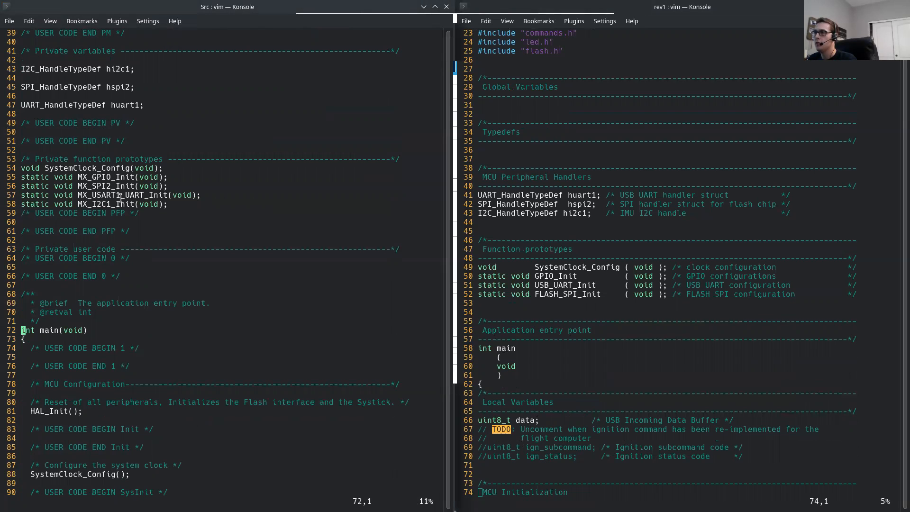
left_click_drag(21, 207, 166, 204)
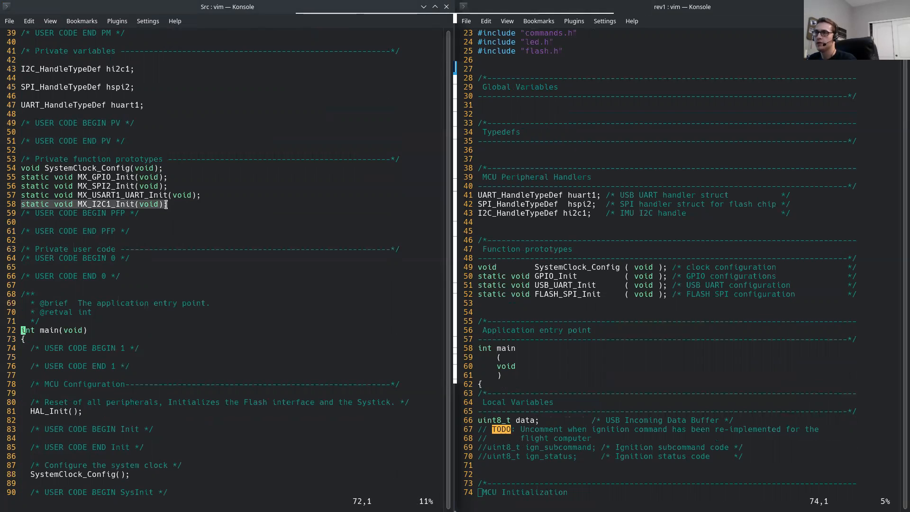
left_click(126, 207)
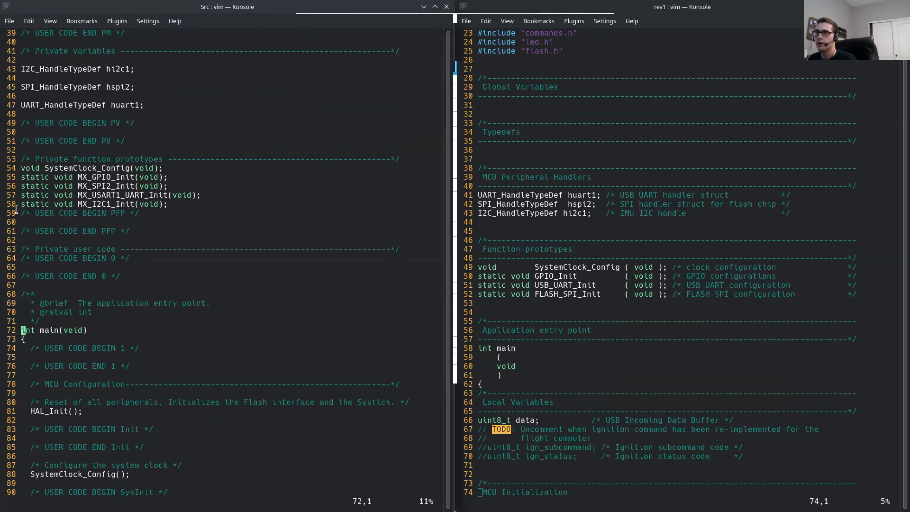
triple_click(144, 208)
right_click(146, 206)
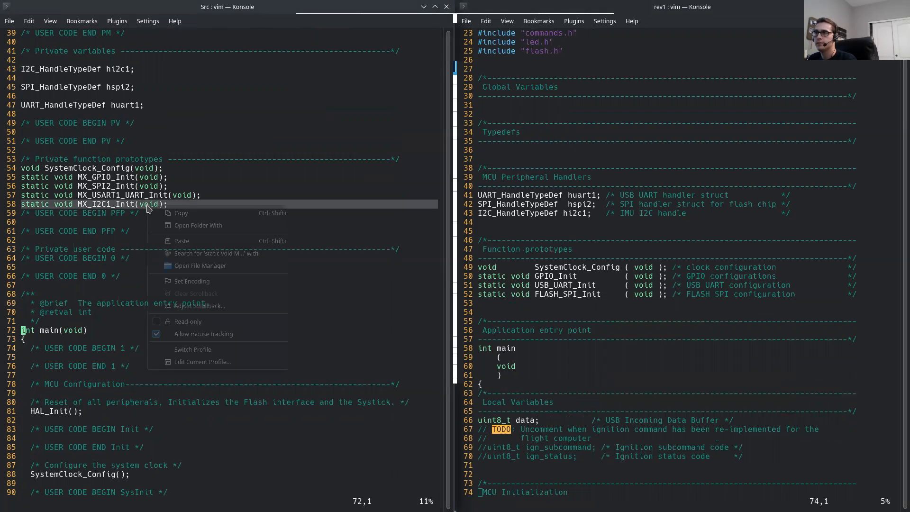
left_click(188, 210)
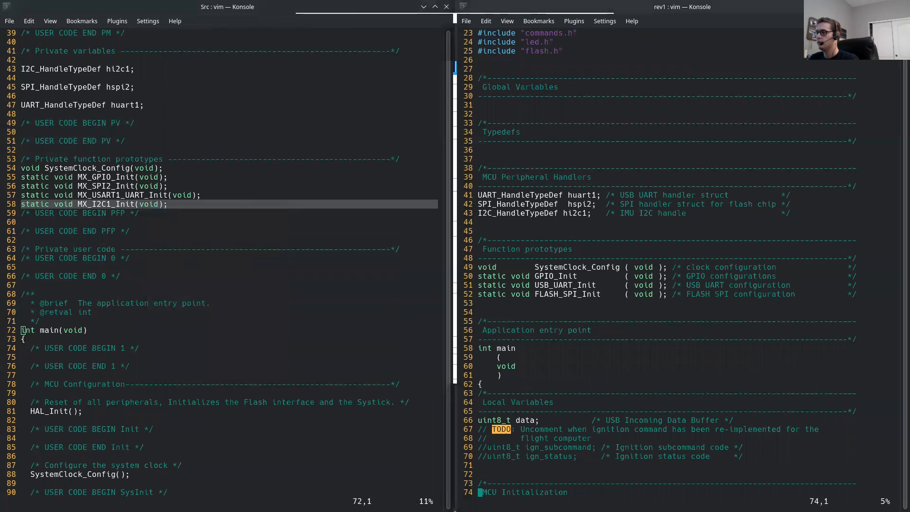
Step: Paste the copied prototype below FLASH_SPI_Init in the Function prototypes section of rev1's main.c
key("Up")
key("Up")
key("Up")
key("Up")
key("Up")
key("Up")
key("Up")
key("Up")
key("Up")
key("Up")
key("Up")
key("Up")
key("Up")
key("Up")
key("Up")
key("Up")
key("Up")
key("Up")
key("Up")
key("Up")
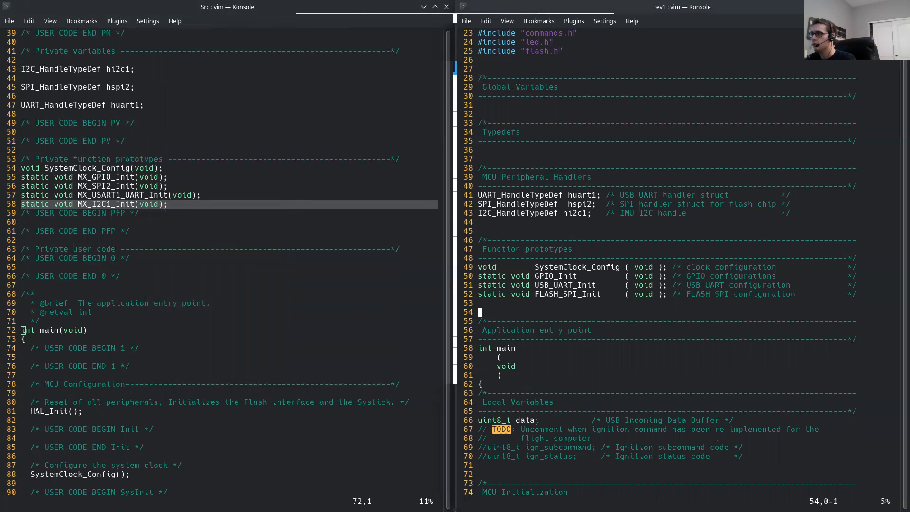
key("o")
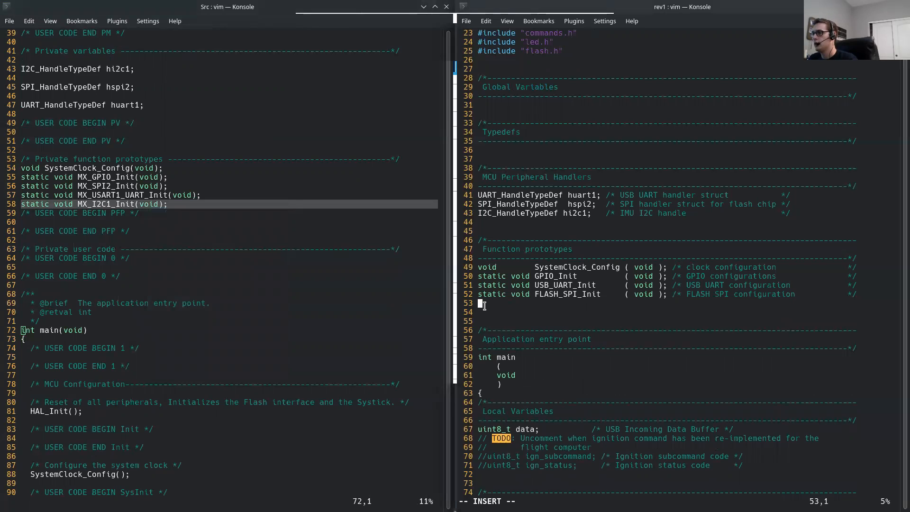
right_click(496, 362)
left_click(521, 384)
key("Escape")
Step: Rename the pasted prototype's function from MX_I2C1_Init to IMU_I2C_Init
key("Up")
key("w")
key("w")
key("l")
key("l")
key("l")
key("l")
key("l")
key("l")
key("l")
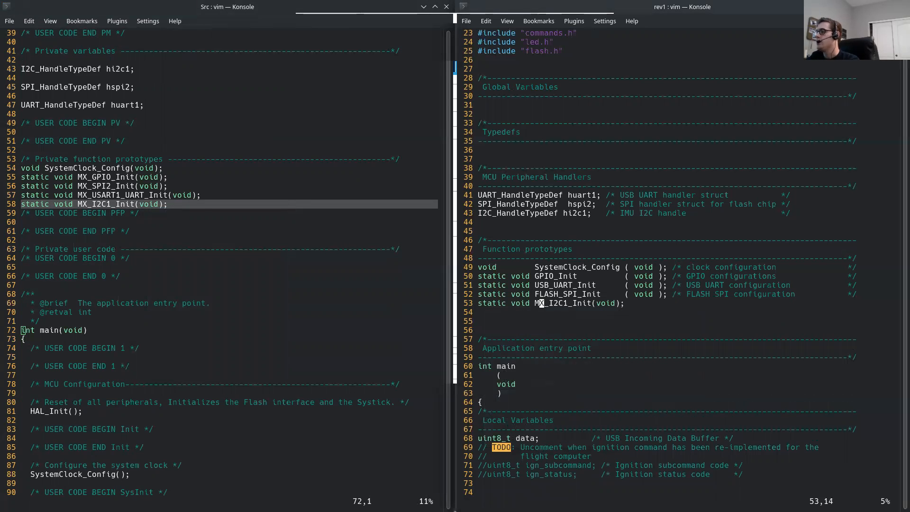
key("i")
key("BackSpace")
key("BackSpace")
key("BackSpace")
key("BackSpace")
key("BackSpace")
key("BackSpace")
key("BackSpace")
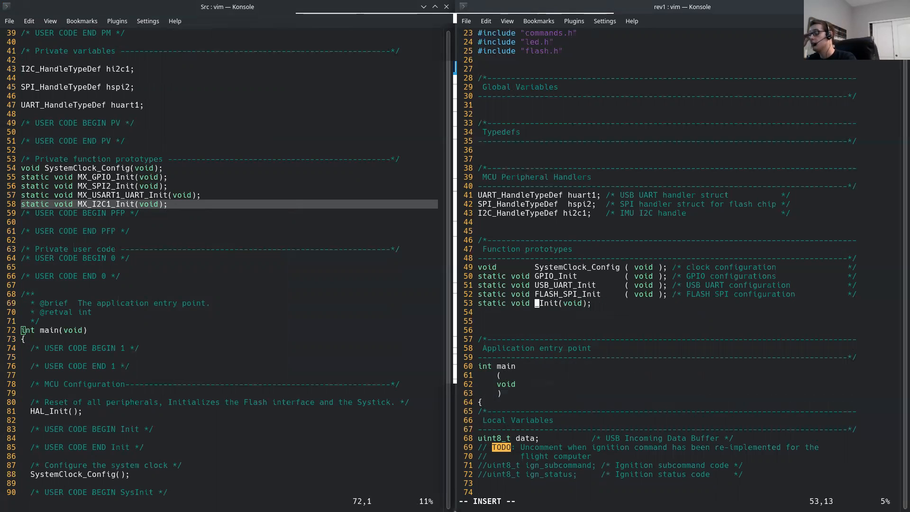
type("IMU_I")
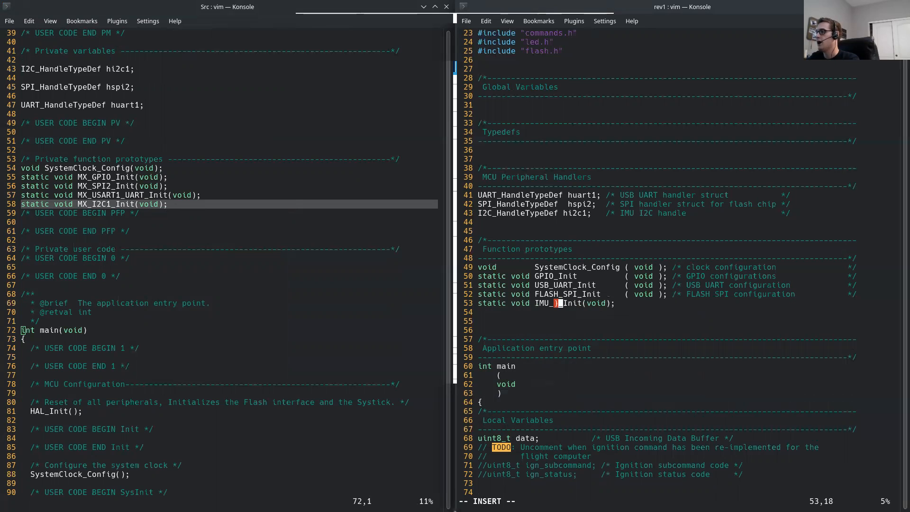
type("2C")
key("Escape")
Step: Space the IMU_I2C_Init argument list as ( void ), align it with the prototypes above, and save the file
key("w")
key("w")
type("hi")
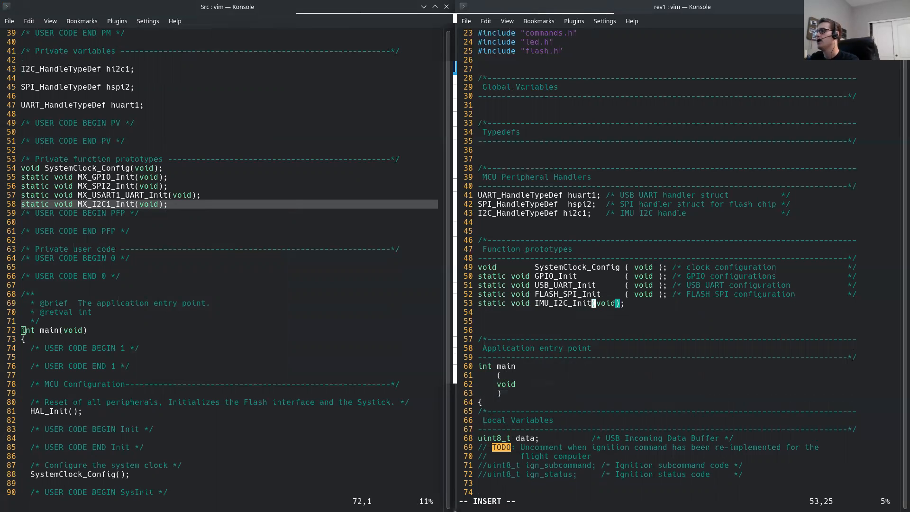
key("Escape")
type("la")
key("Escape")
key("w")
key("w")
key("i")
key("Escape")
type(":w")
key("Return")
Step: Add the comment "IMU I2C configuration" after the IMU_I2C_Init prototype and save main.c
type("lA /* */")
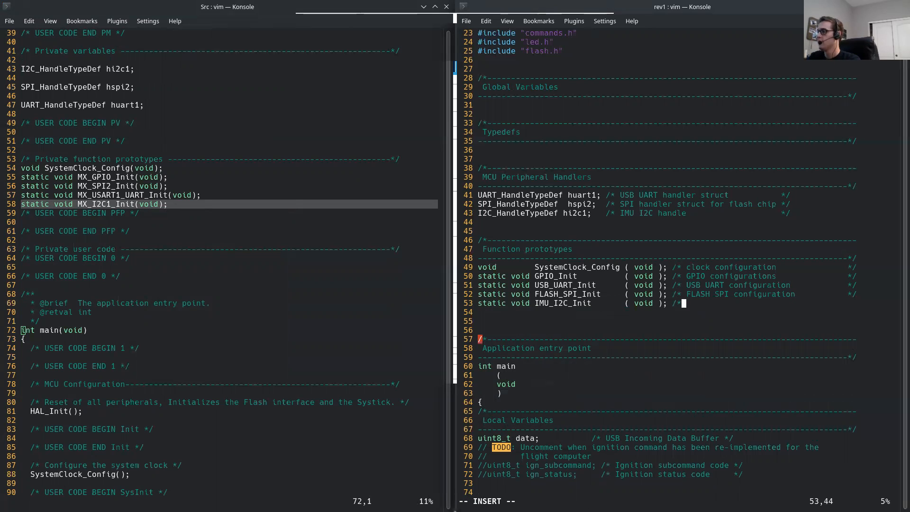
key("Escape")
type("hiIMU I2C conf")
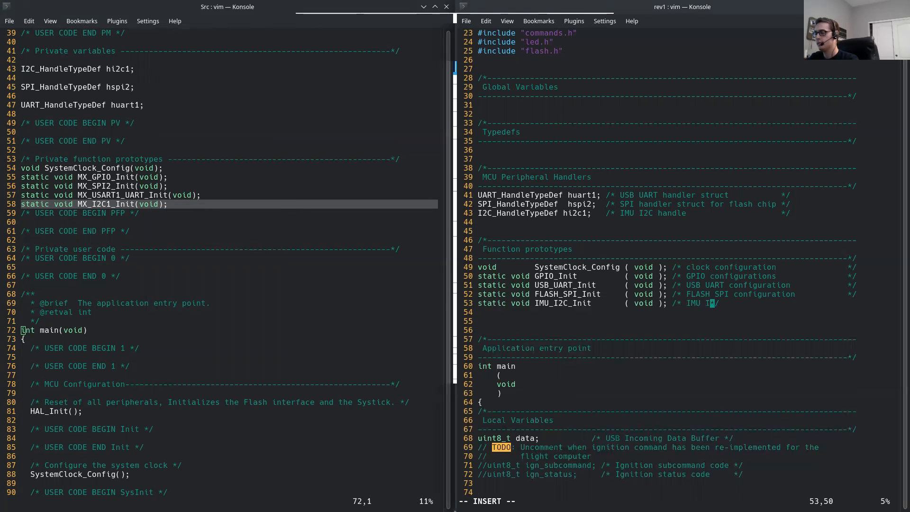
type("iguration")
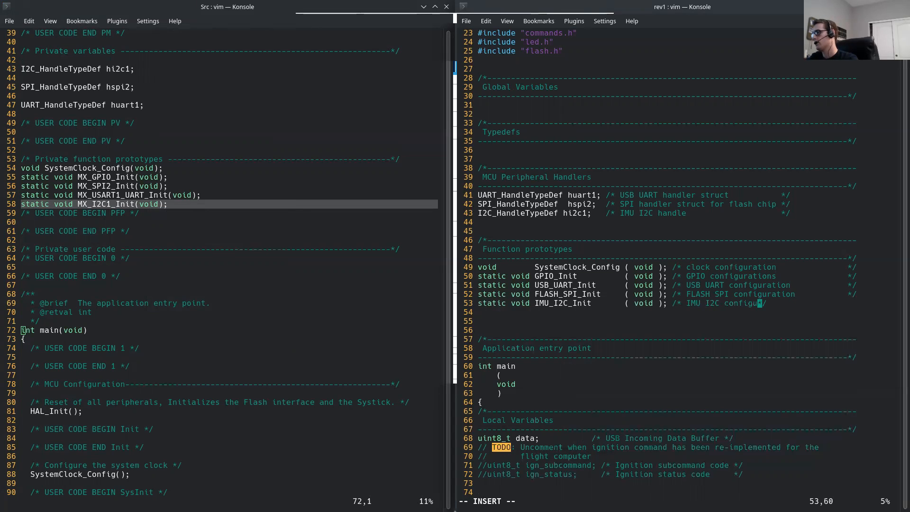
key("Escape")
type(":w")
key("Return")
Step: Delete the extra blank line below the IMU_I2C_Init prototype
key("j")
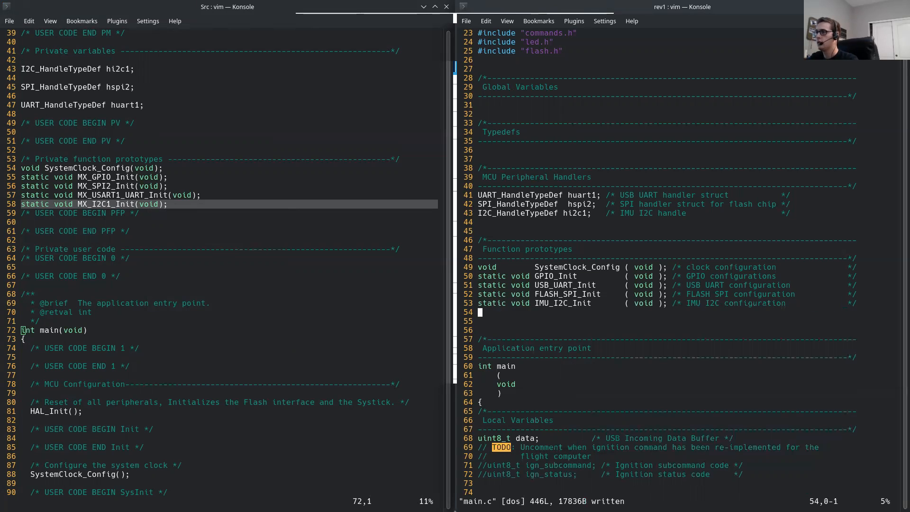
key("d")
key("d")
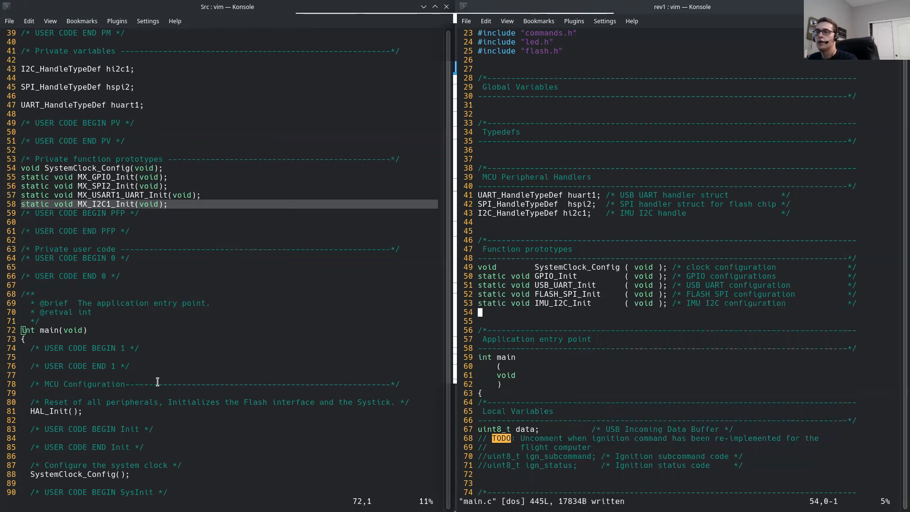
Step: Add an IMU_I2C_Init(); call on a new line below FLASH_SPI_Init(); in the MCU Initialization section of the terminal firmware's main.c
left_click(158, 381)
key("j")
key("j")
key("j")
key("j")
key("j")
key("j")
key("j")
key("j")
key("j")
key("j")
key("j")
key("j")
key("j")
key("j")
key("j")
key("j")
key("j")
key("j")
key("j")
key("j")
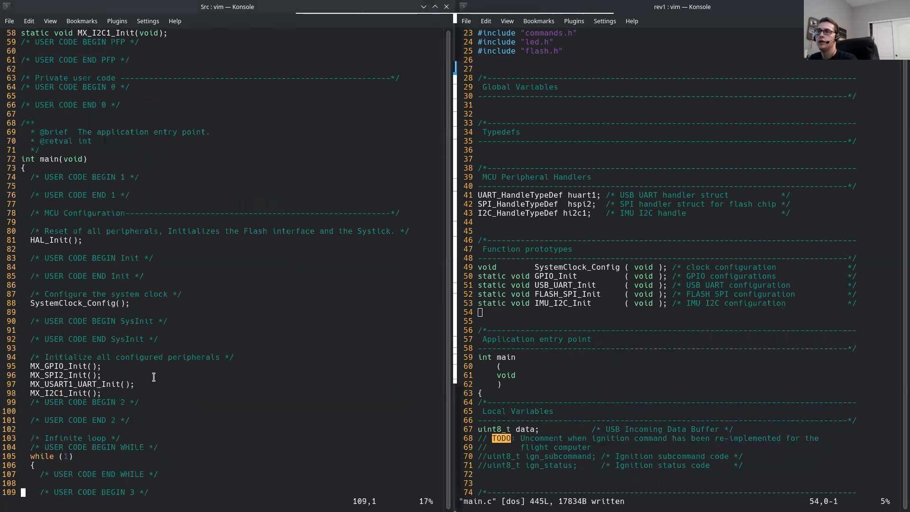
left_click(485, 366)
key("j")
key("j")
key("j")
key("j")
key("j")
key("j")
key("j")
key("j")
key("j")
key("j")
key("j")
key("j")
key("j")
key("j")
key("j")
key("j")
key("j")
key("j")
key("j")
key("j")
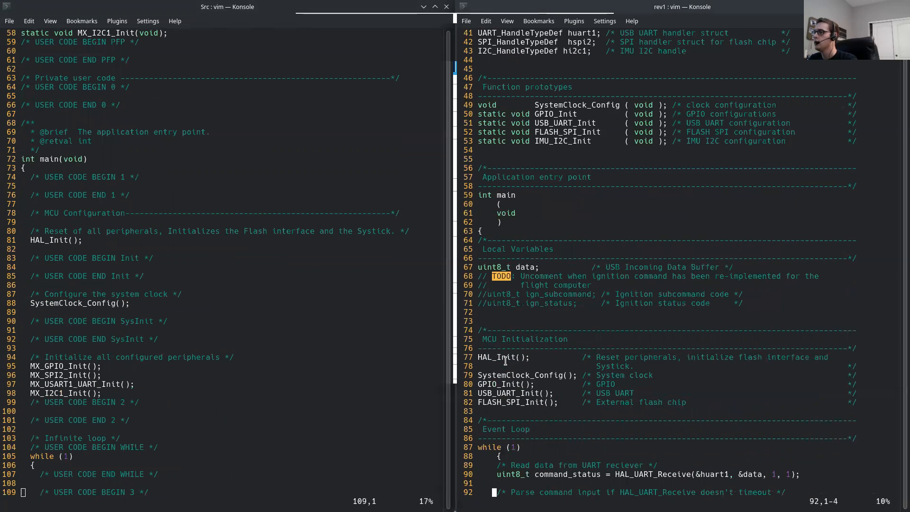
key("k")
key("k")
key("k")
key("k")
key("k")
key("k")
key("k")
key("k")
key("k")
key("k")
key("k")
key("k")
key("k")
key("k")
key("k")
key("k")
key("k")
key("k")
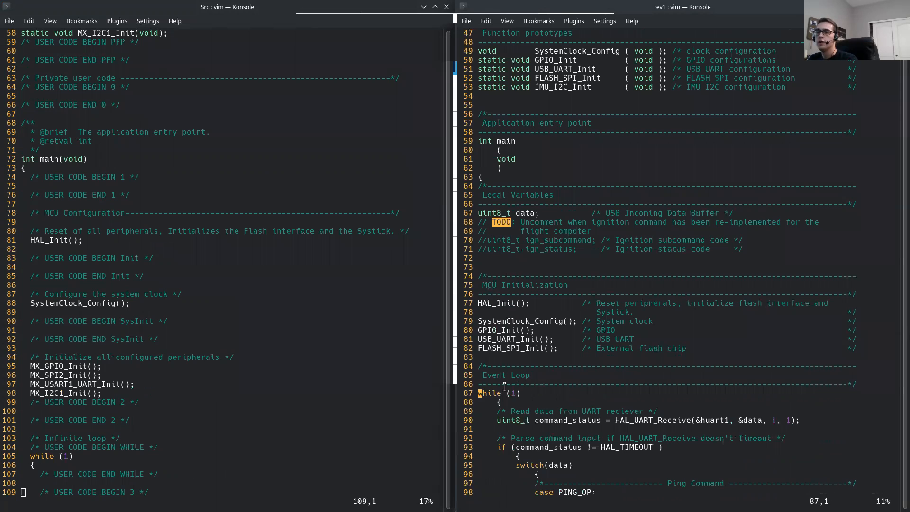
type("jjoIMU_I2C")
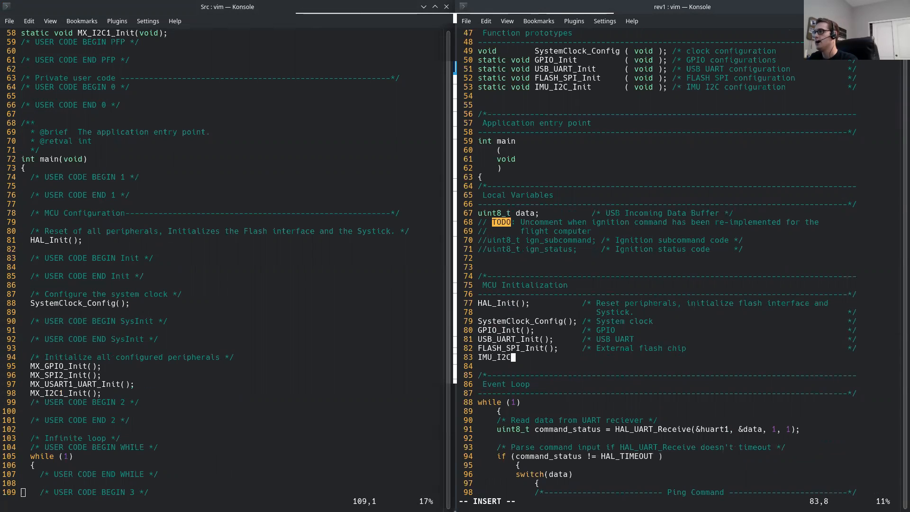
type("_Init()")
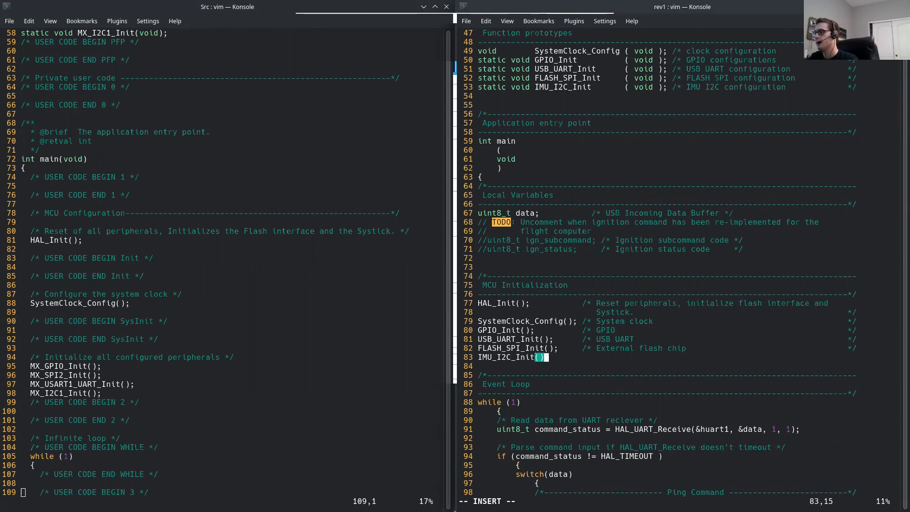
type(";       /* */")
Step: Add the comment "IMU" after the IMU_I2C_Init call, align its closing mark with the comments above, and save main.c
key("Escape")
type("hiIMU")
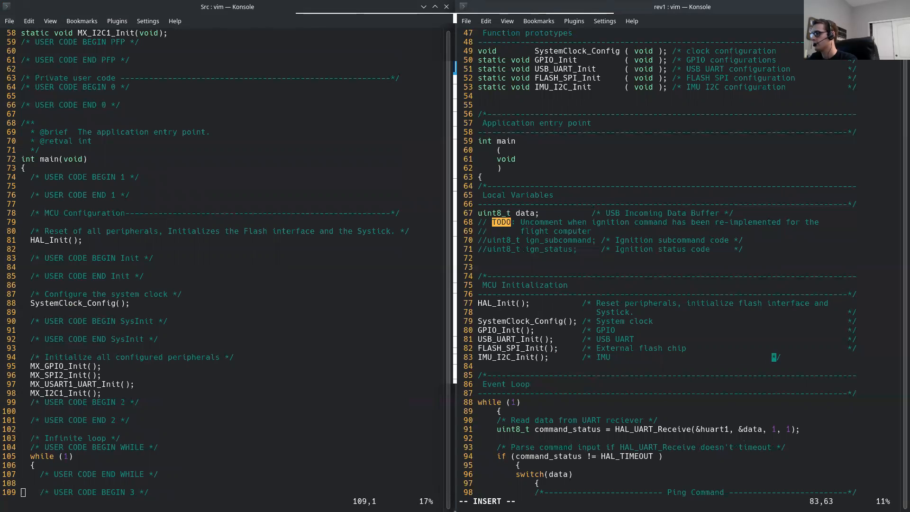
key("Escape")
type(":w")
key("Return")
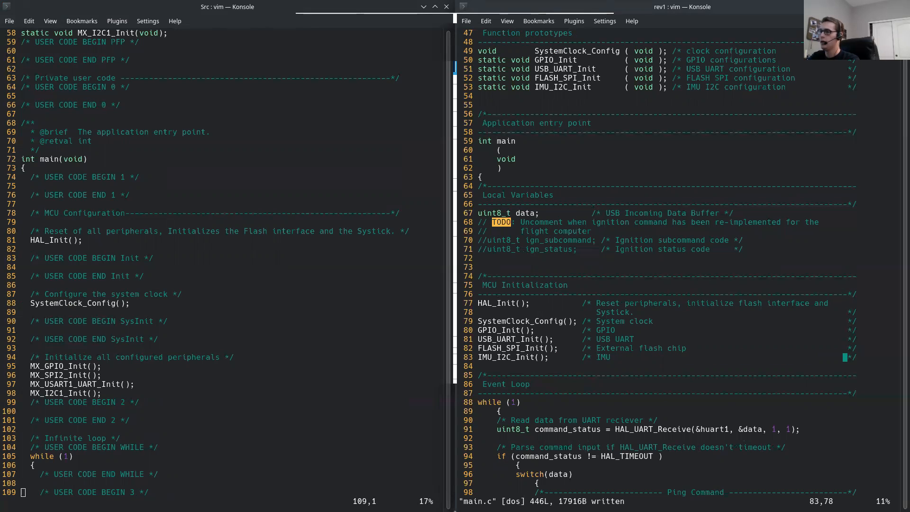
Step: Read past the main functions in both main.c files to locate their SystemClock_Config definitions
left_click(159, 437)
scroll(146, 370, "down", 4)
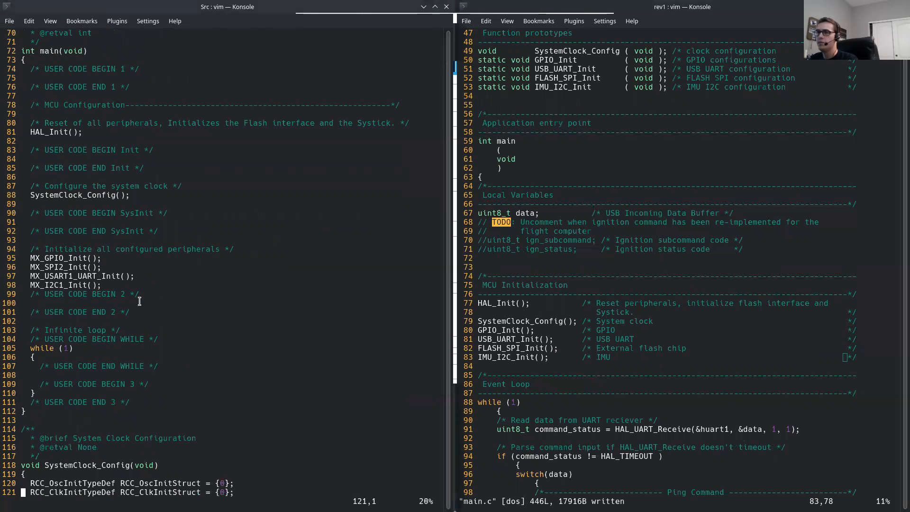
left_click(536, 375)
key("0")
key("j")
key("j")
key("j")
key("j")
key("j")
key("j")
key("j")
key("j")
key("j")
key("j")
key("j")
key("j")
key("j")
key("j")
key("j")
key("j")
key("j")
key("j")
key("j")
key("j")
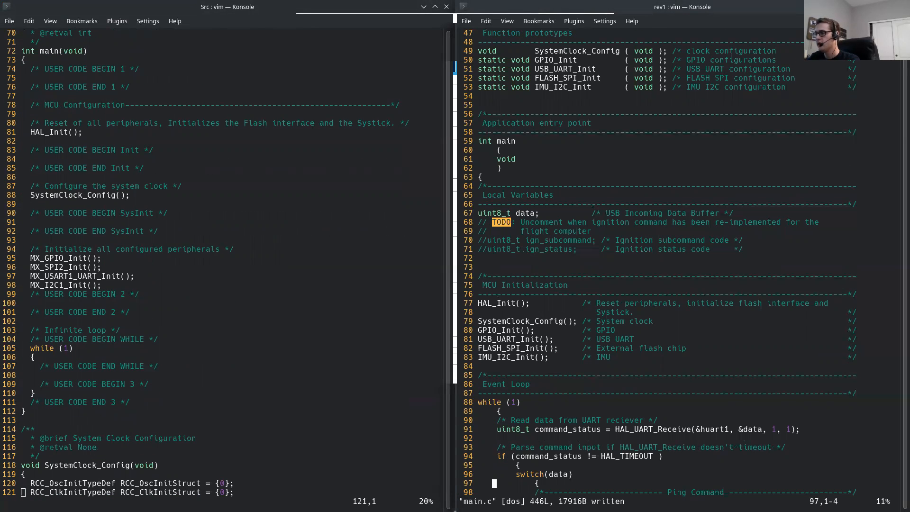
key("j")
key("j")
key("j")
key("j")
key("j")
key("j")
key("j")
key("j")
key("j")
key("j")
key("j")
key("j")
key("j")
key("j")
key("j")
key("j")
key("j")
key("j")
key("j")
key("j")
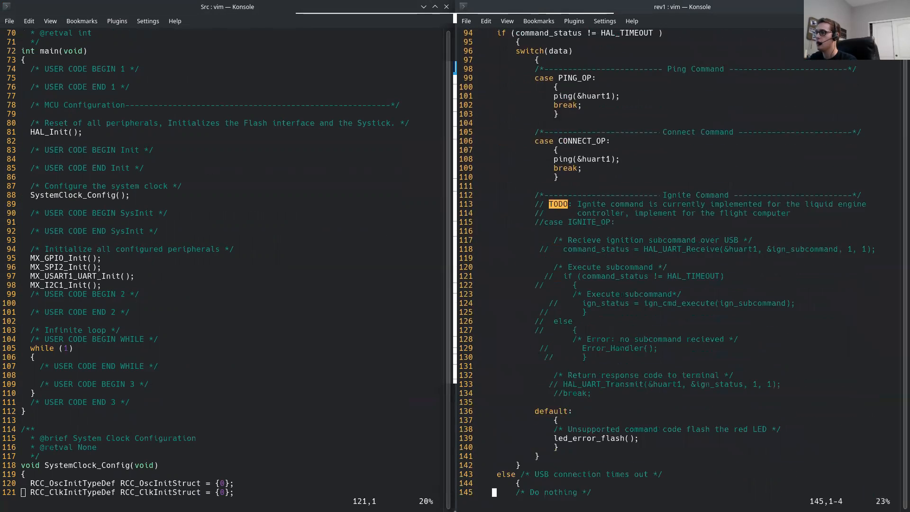
key("j")
key("j")
key("j")
key("j")
key("j")
key("j")
key("j")
key("j")
key("j")
key("j")
key("j")
key("j")
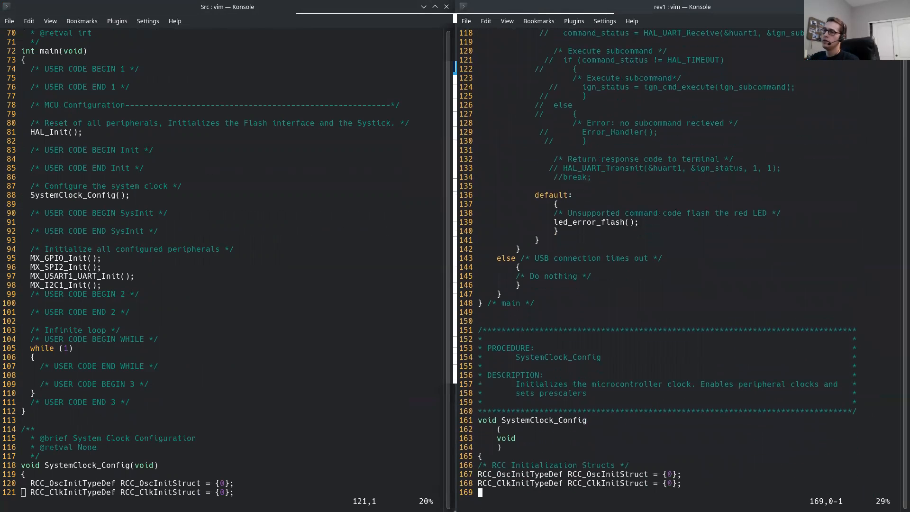
left_click(163, 384)
key("j")
key("j")
key("j")
key("j")
key("j")
key("j")
key("j")
key("j")
key("j")
key("j")
key("j")
key("j")
key("j")
key("j")
key("j")
key("j")
key("j")
key("j")
key("j")
key("j")
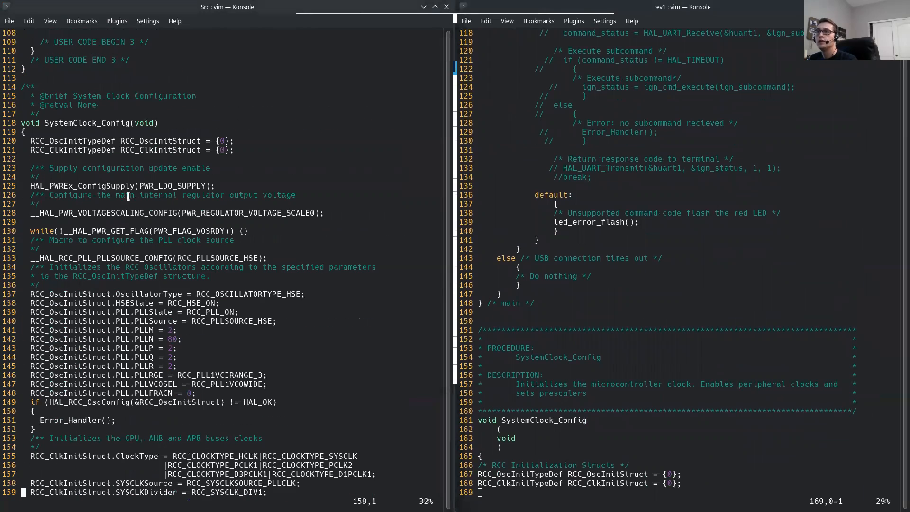
Step: Compare the power supply, PLL source and RCC oscillator settings in SystemClock_Config between the generated code and the terminal firmware
left_click(563, 249)
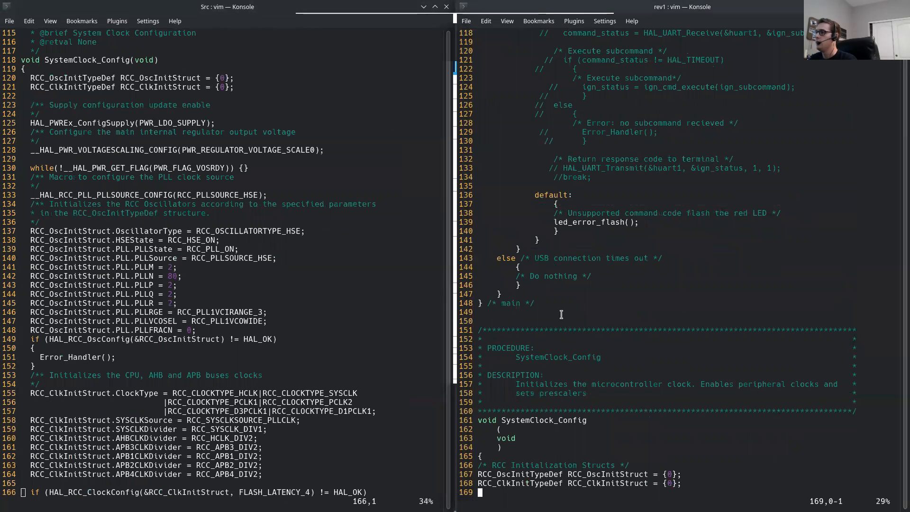
key("j")
key("j")
key("j")
key("j")
key("j")
key("j")
key("j")
key("j")
key("j")
key("j")
key("j")
key("j")
key("j")
key("j")
key("j")
key("j")
key("j")
key("j")
key("j")
key("j")
key("j")
key("j")
key("j")
key("j")
key("j")
key("j")
key("j")
key("j")
key("j")
key("j")
key("j")
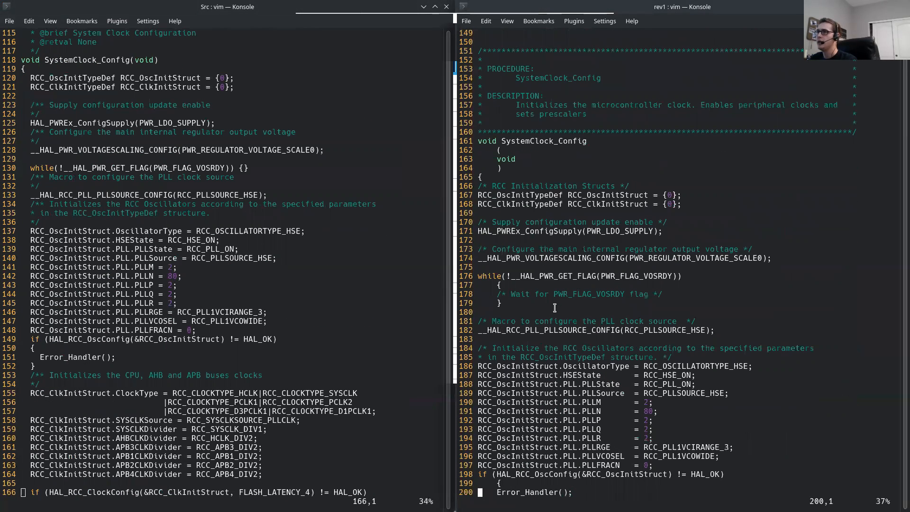
key("j")
key("j")
key("j")
key("j")
key("j")
key("j")
key("k")
key("k")
key("k")
key("k")
key("k")
key("k")
key("k")
key("k")
key("k")
key("k")
key("k")
key("k")
key("k")
key("k")
key("k")
key("k")
key("k")
key("k")
key("k")
key("k")
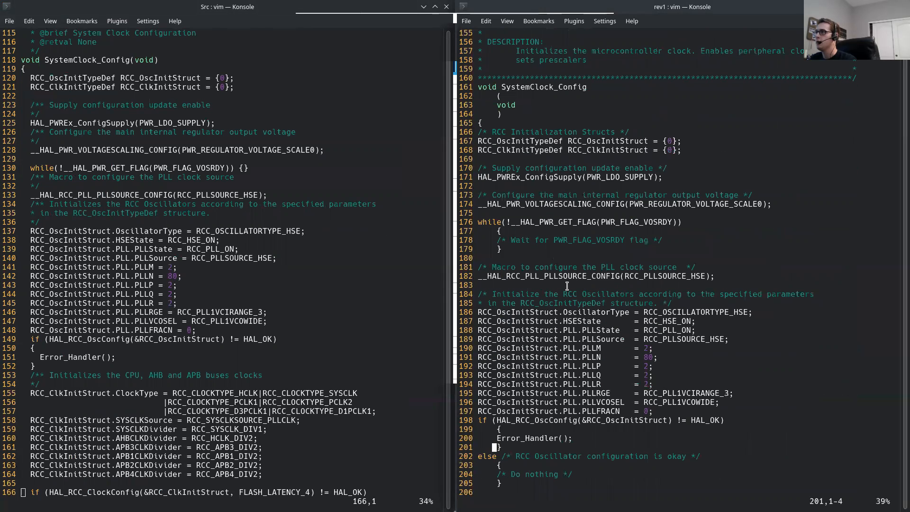
key("k")
key("k")
key("k")
key("k")
key("k")
key("k")
key("k")
key("k")
key("k")
key("k")
key("k")
key("k")
key("k")
key("k")
key("k")
key("k")
key("k")
key("k")
key("k")
key("j")
key("j")
key("j")
key("j")
key("j")
key("j")
key("j")
key("j")
key("j")
key("j")
key("j")
key("j")
key("j")
key("j")
key("j")
key("j")
key("j")
key("j")
key("j")
key("j")
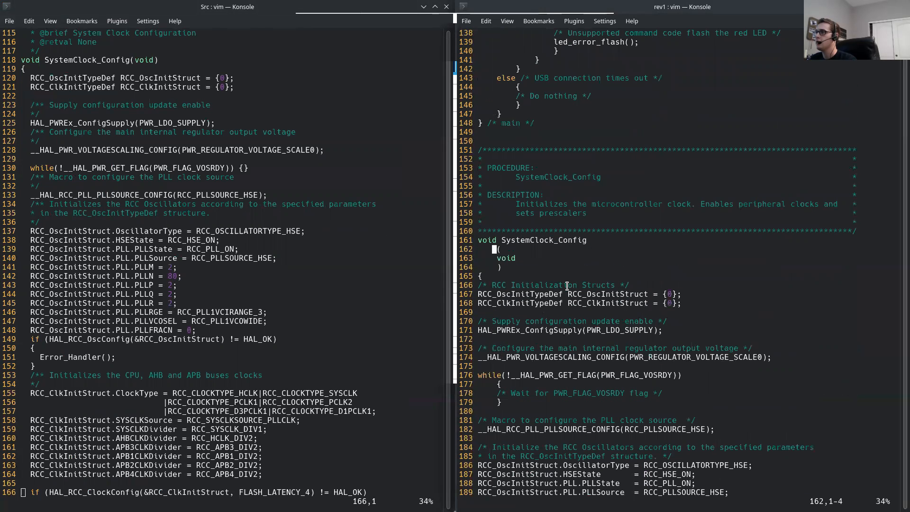
key("j")
key("j")
key("j")
key("j")
key("j")
key("j")
key("j")
key("j")
key("j")
key("j")
key("j")
key("k")
key("k")
key("k")
key("k")
key("k")
key("k")
key("k")
key("k")
key("k")
key("k")
key("k")
key("k")
key("k")
key("k")
key("k")
key("k")
key("k")
key("k")
key("k")
key("k")
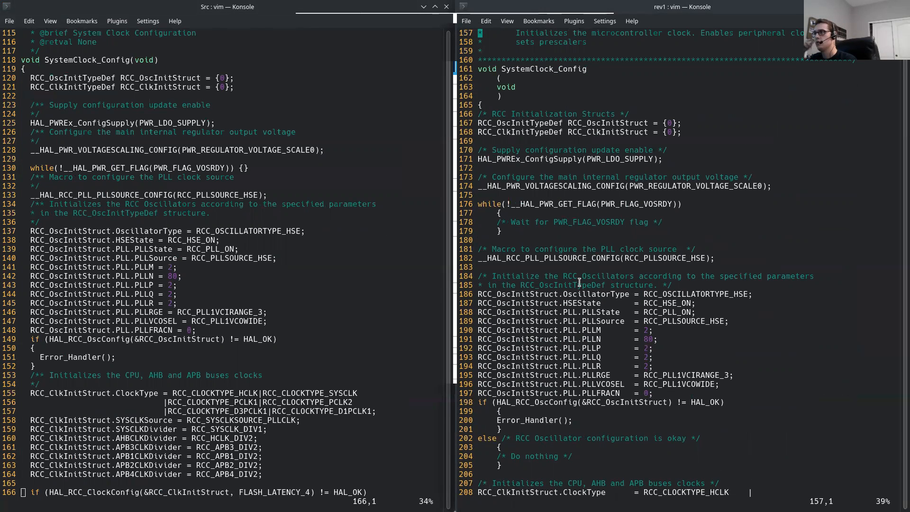
key("j")
key("j")
key("j")
key("j")
key("j")
key("j")
key("j")
key("j")
key("j")
key("j")
key("j")
key("j")
key("j")
key("j")
key("j")
key("j")
key("j")
key("j")
key("j")
key("j")
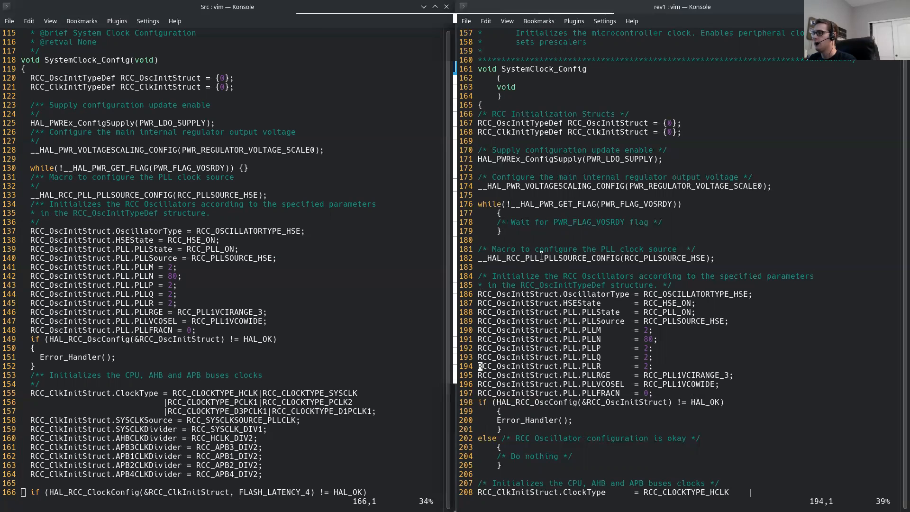
key("j")
key("j")
key("j")
key("j")
key("j")
key("j")
key("j")
key("j")
key("j")
key("j")
key("j")
key("j")
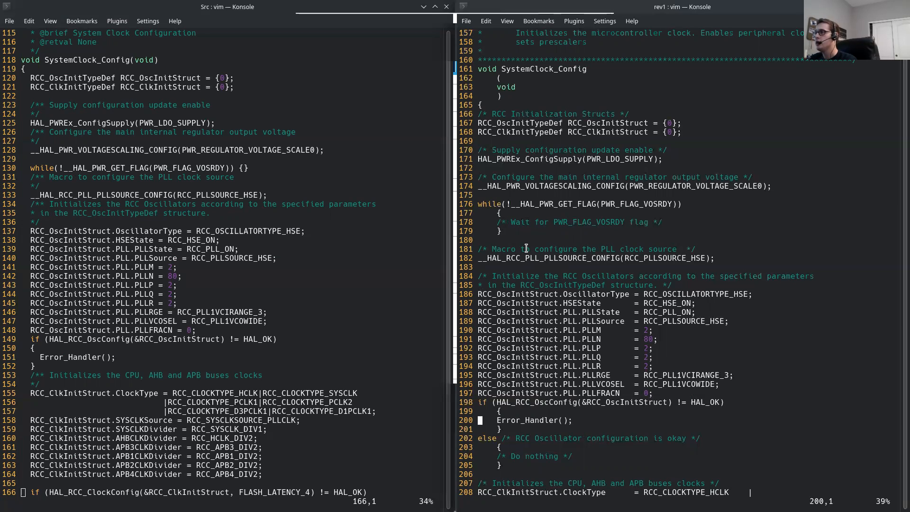
Step: Switch to STM32CubeMX, examine the Clock Configuration diagram, and return to the two code files in Konsole
key("alt+Tab")
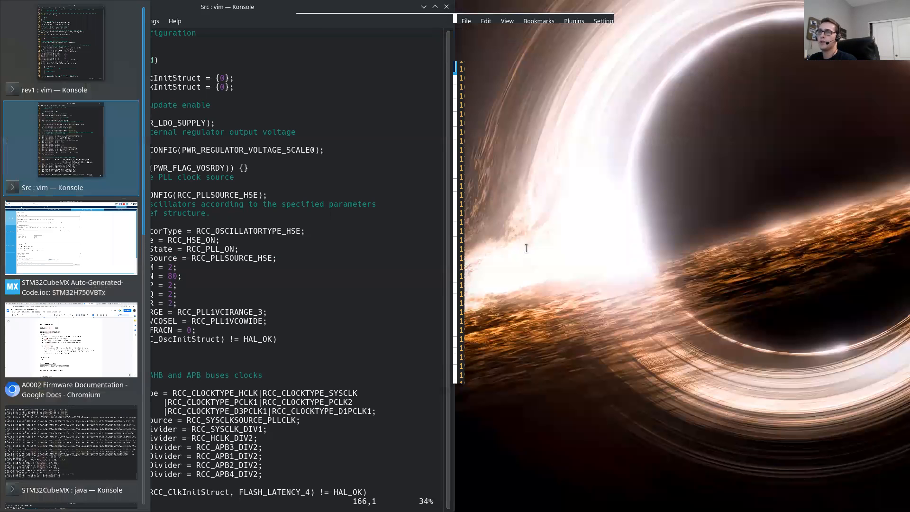
key("alt+Tab")
left_click(342, 65)
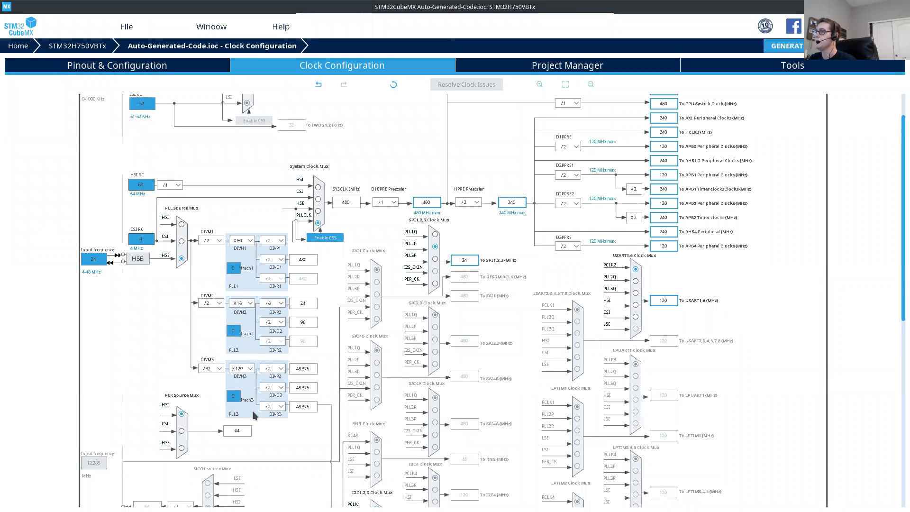
key("alt+Tab")
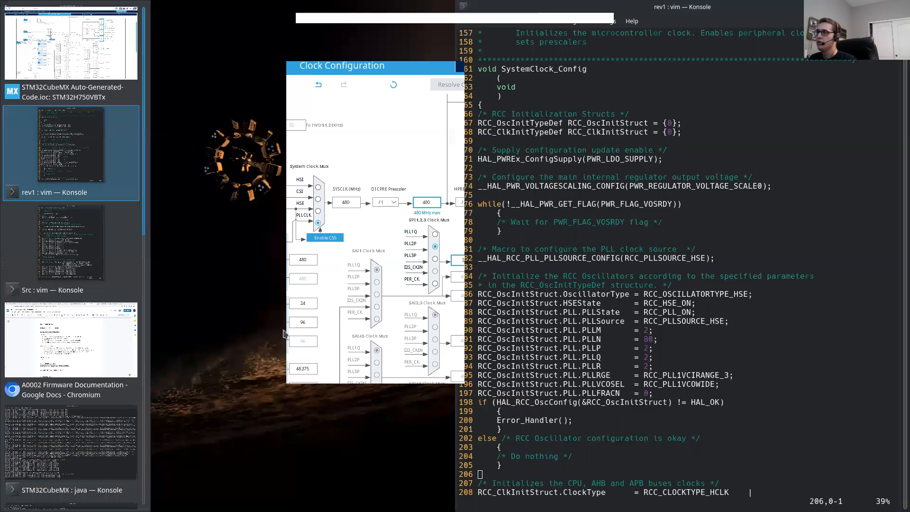
key("alt+Tab")
key("alt+Tab")
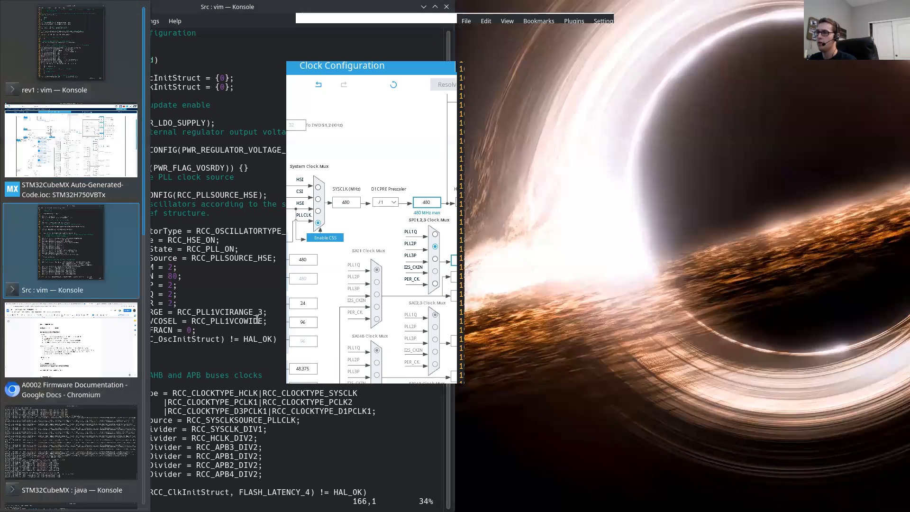
Step: Compare the CPU, AHB and APB bus clock settings at the end of SystemClock_Config in both files
scroll(504, 274, "up", 3)
scroll(505, 274, "up", 17)
scroll(505, 274, "down", 6)
key("j")
key("j")
key("j")
key("j")
key("j")
key("j")
key("j")
key("j")
key("j")
key("j")
key("j")
key("j")
key("j")
key("j")
key("j")
key("j")
key("j")
key("j")
key("j")
key("j")
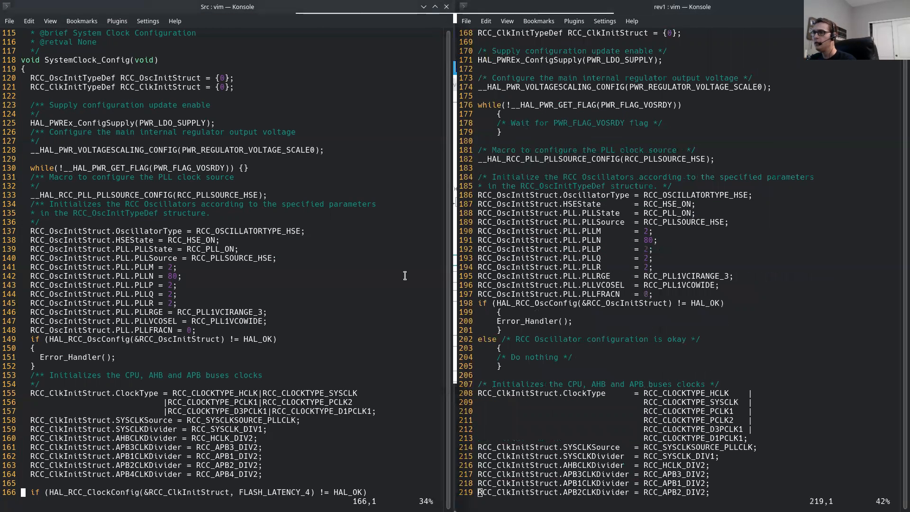
scroll(293, 306, "down", 6)
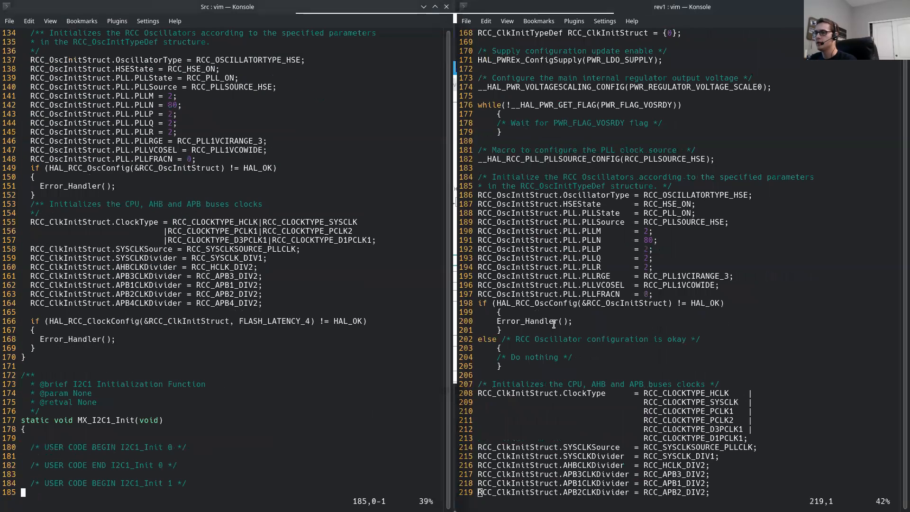
scroll(550, 326, "down", 6)
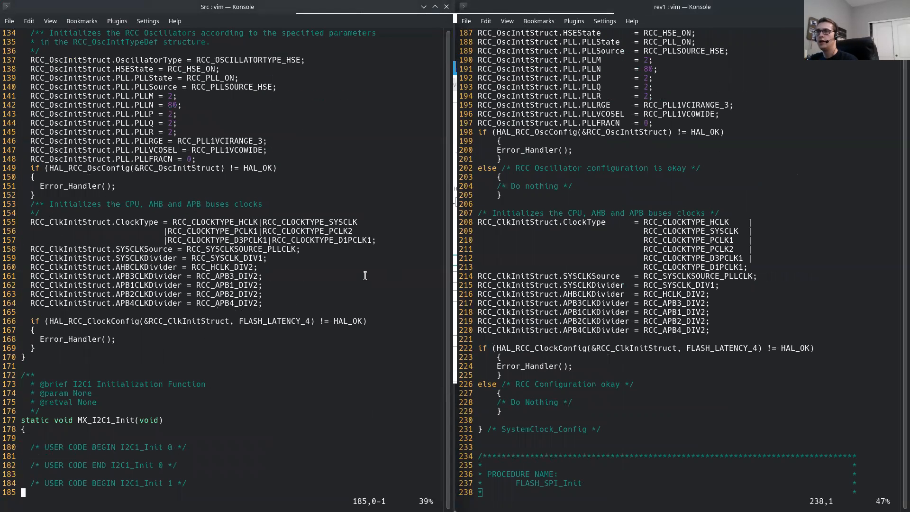
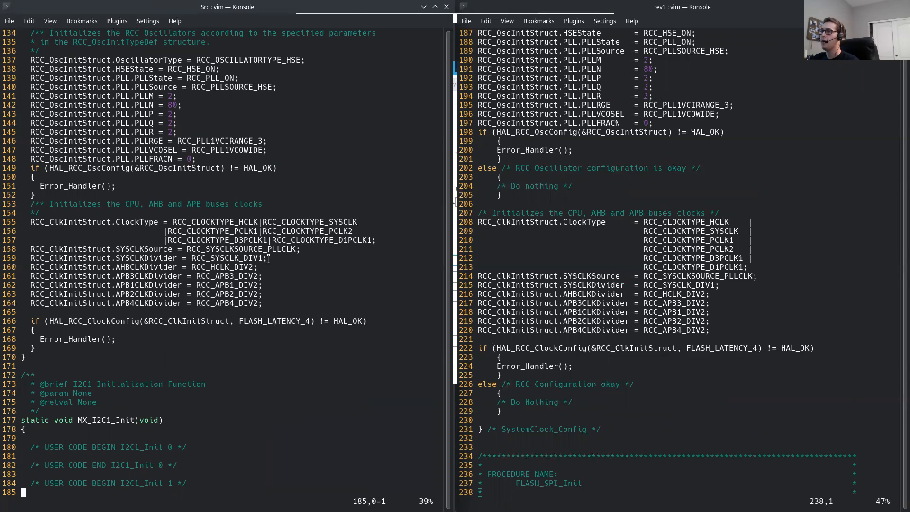
Step: Copy the whole MX_I2C1_Init function with its header comment from the generated main.c
left_click_drag(54, 66, 332, 184)
left_click(300, 136)
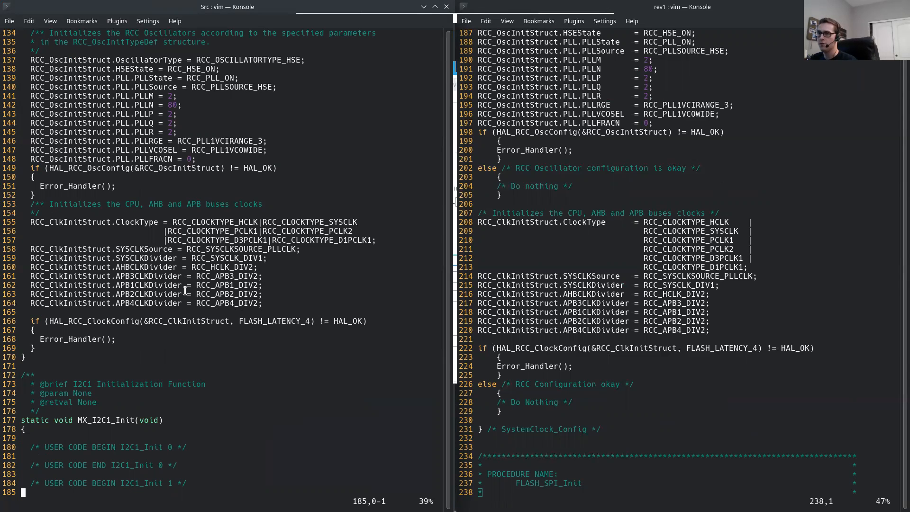
key("j")
key("j")
key("j")
key("j")
key("j")
key("j")
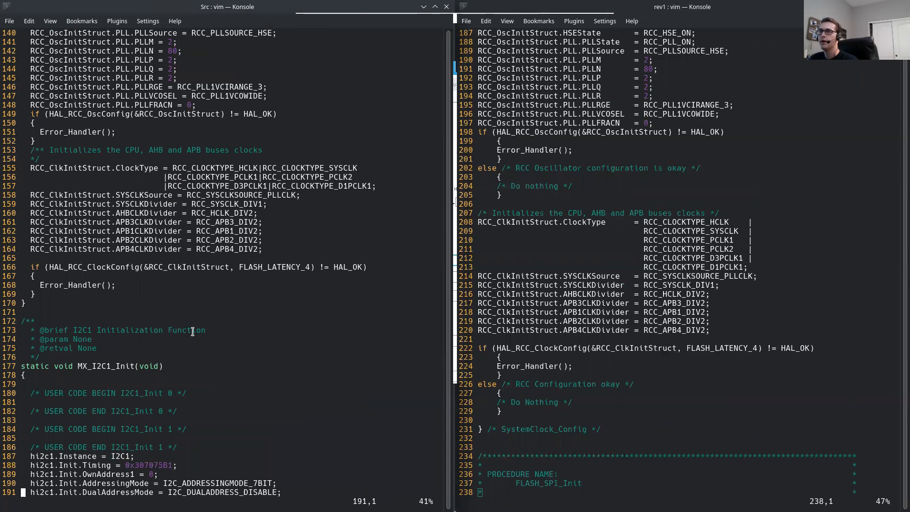
scroll(192, 332, "down", 6)
scroll(498, 258, "down", 8)
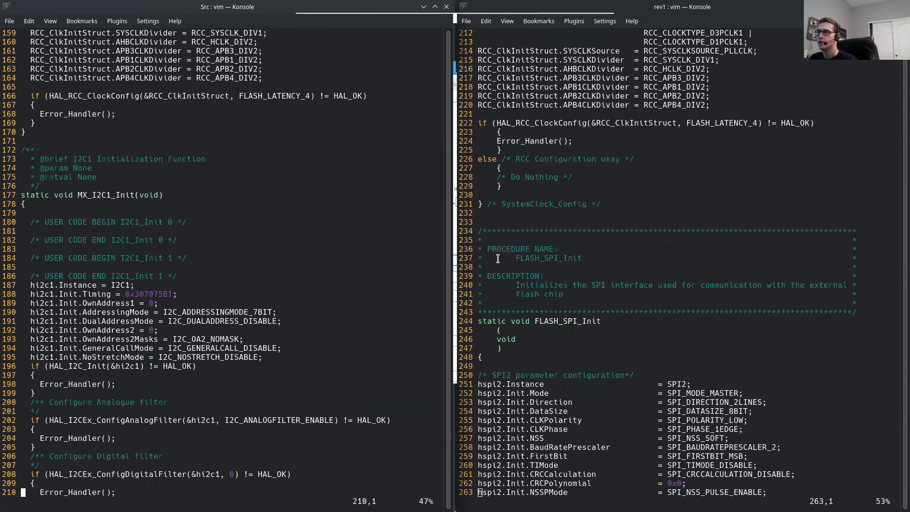
scroll(568, 297, "down", 4)
scroll(139, 271, "down", 4)
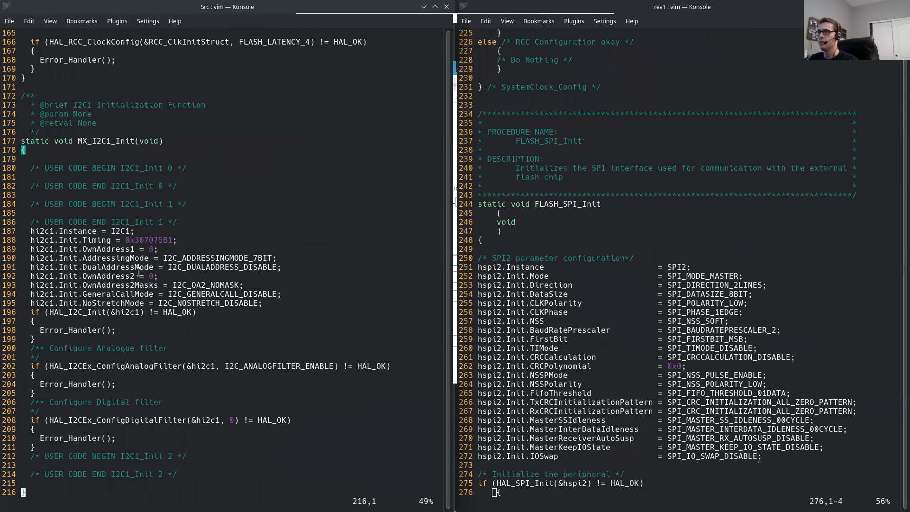
key("braceleft")
left_click_drag(22, 42, 86, 438)
right_click(62, 116)
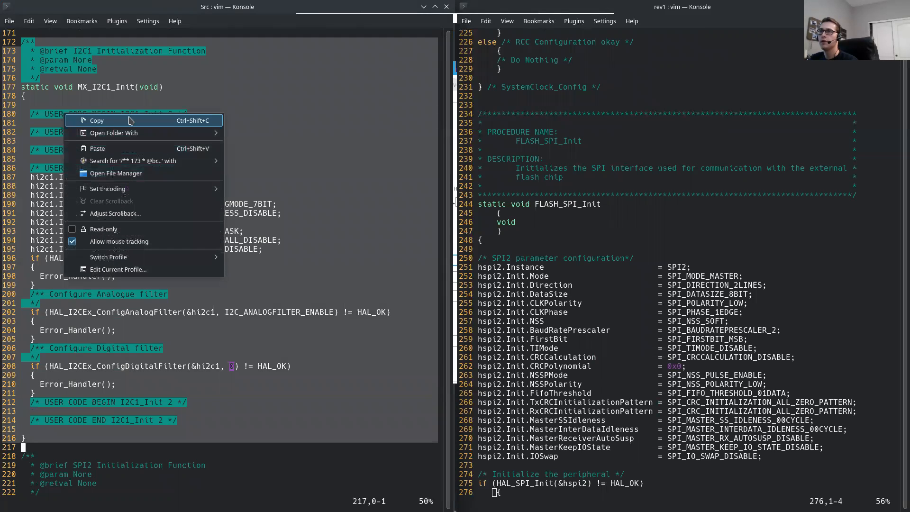
left_click(116, 121)
Step: Paste the copied I2C1 initialization function between SystemClock_Config and FLASH_SPI_Init in the terminal firmware's main.c, adding blank lines around it
scroll(536, 156, "up", 16)
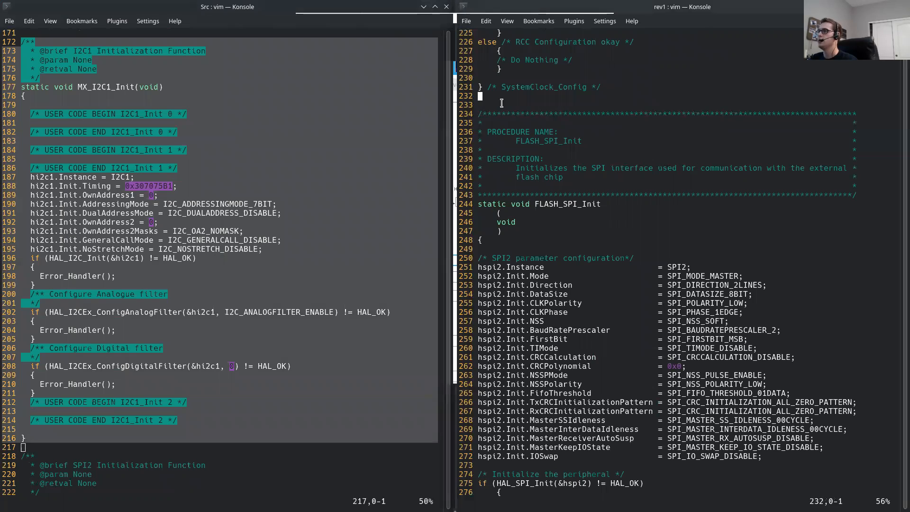
scroll(520, 139, "down", 2)
key("k")
key("o")
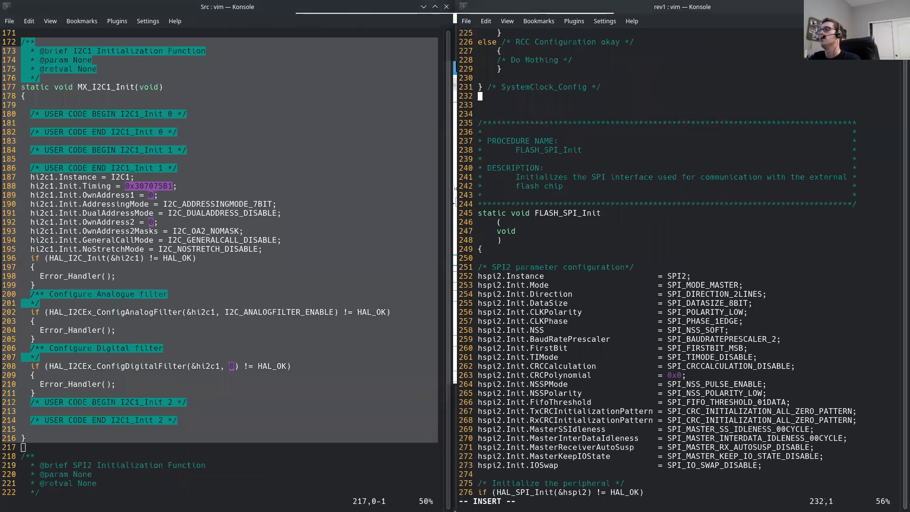
key("Return")
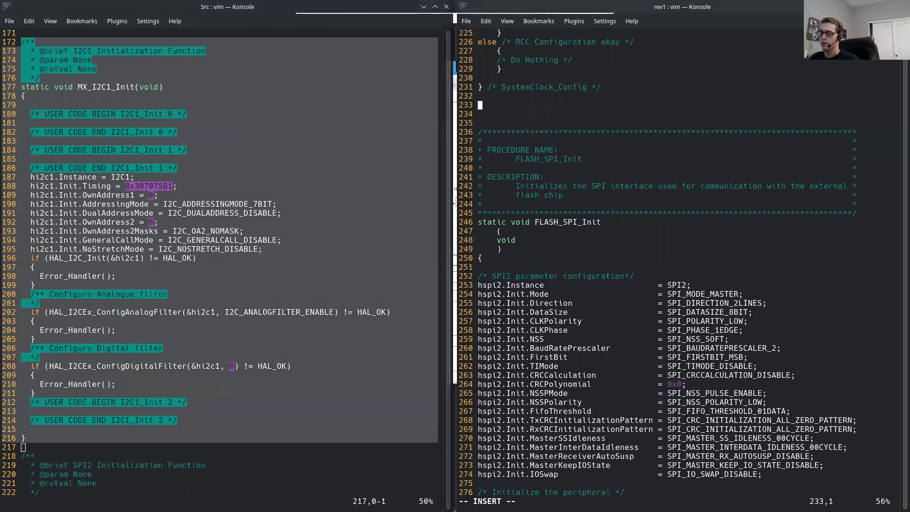
right_click(483, 105)
left_click(510, 124)
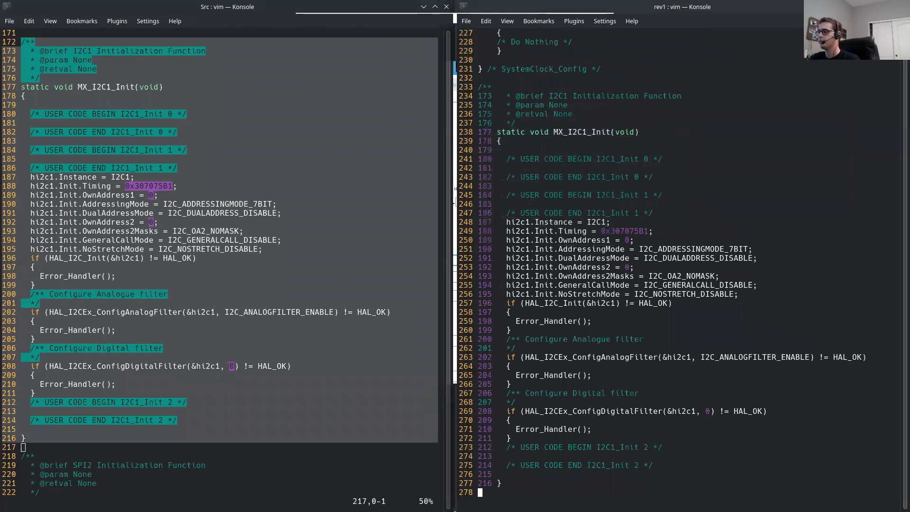
key("Return")
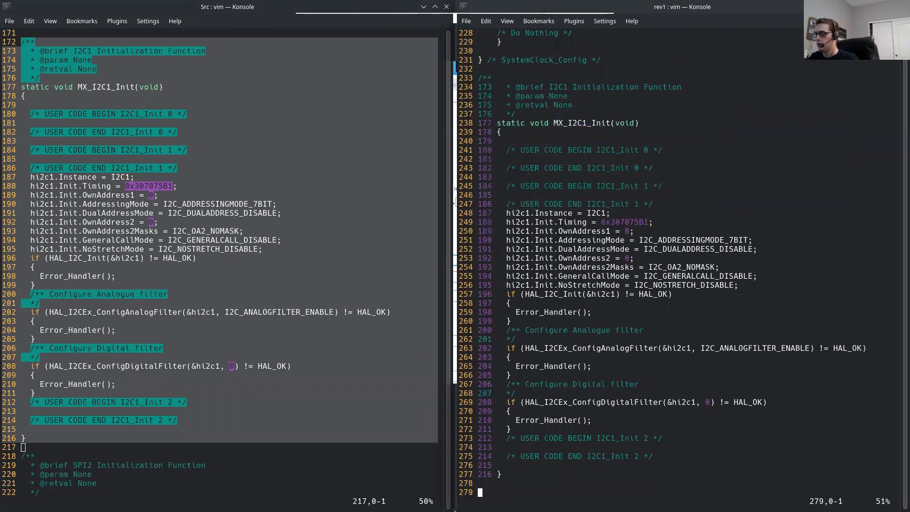
Step: Strip the copied line numbers and leading indentation from every line of the pasted MX_I2C1_Init block and its header comment
key("u")
key("k")
key("k")
key("k")
key("d")
key("w")
key("k")
key("d")
key("w")
key("k")
key("d")
key("w")
key("k")
key("d")
key("w")
key("k")
key("d")
key("w")
key("k")
key("d")
key("w")
key("k")
key("d")
key("w")
key("k")
key("d")
key("w")
key("k")
key("d")
key("w")
key("k")
key("d")
key("w")
key("k")
key("d")
key("w")
key("k")
key("d")
key("w")
key("k")
key("d")
key("w")
key("k")
key("d")
key("w")
key("k")
key("d")
key("w")
key("k")
key("d")
key("w")
key("k")
key("d")
key("w")
key("k")
key("d")
key("w")
key("k")
key("d")
key("w")
key("k")
key("d")
key("w")
key("k")
key("d")
key("w")
key("k")
key("d")
key("w")
key("k")
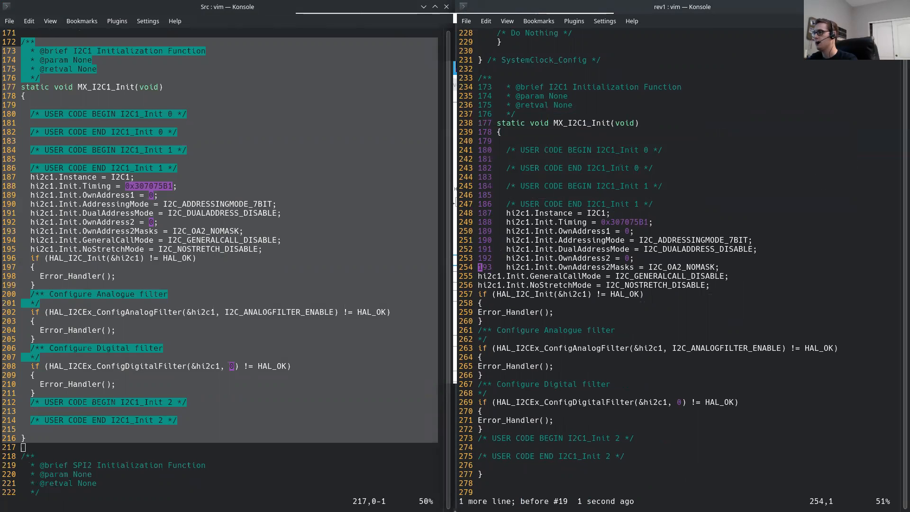
key("d")
key("w")
key("k")
key("d")
key("w")
key("k")
key("d")
key("w")
key("k")
key("d")
key("w")
key("k")
key("d")
key("w")
key("k")
key("d")
key("w")
key("k")
key("d")
key("w")
key("k")
key("d")
key("w")
key("k")
key("d")
key("w")
key("k")
key("d")
key("w")
key("k")
key("d")
key("w")
key("k")
key("d")
key("w")
key("k")
key("d")
key("w")
key("k")
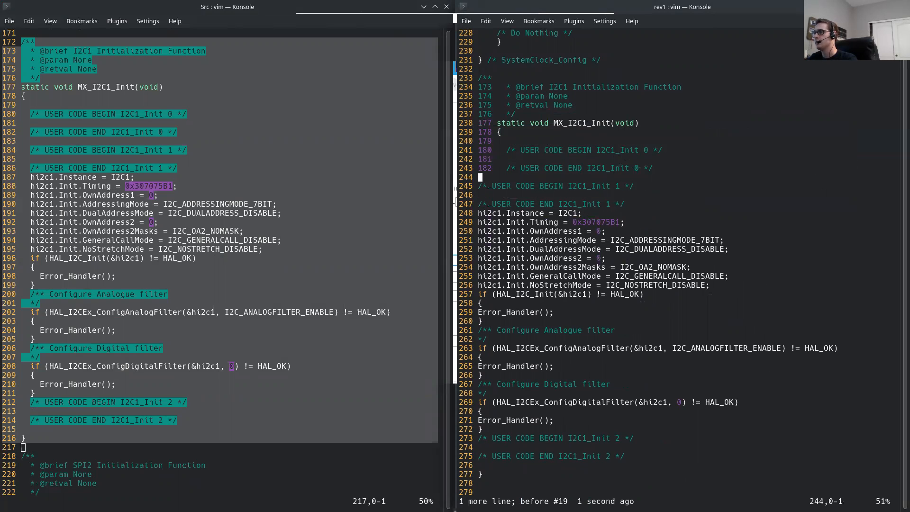
key("d")
key("w")
key("k")
key("d")
key("w")
key("k")
key("d")
key("w")
Step: Examine the generated header comment lines above the pasted MX_I2C1_Init function
key("k")
key("d")
key("w")
key("k")
key("d")
key("w")
key("k")
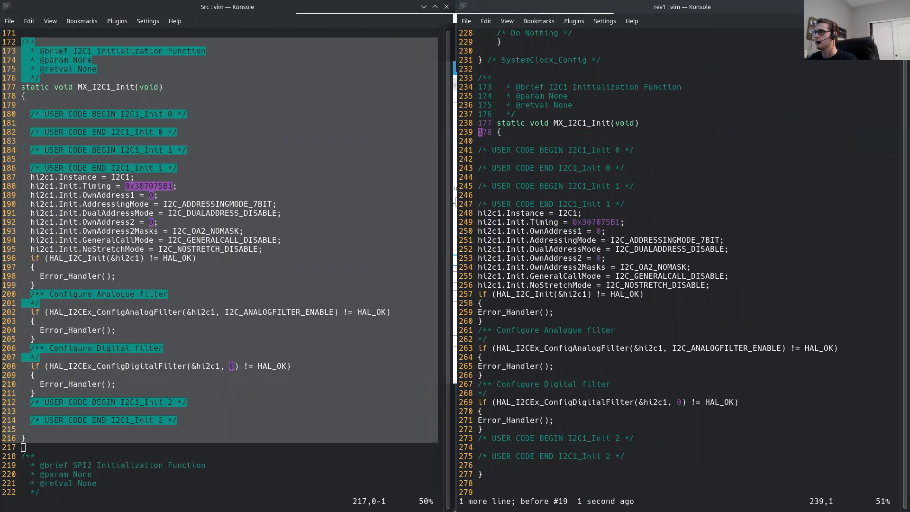
key("d")
key("w")
key("k")
key("d")
key("w")
key("k")
key("j")
key("j")
key("k")
key("k")
key("k")
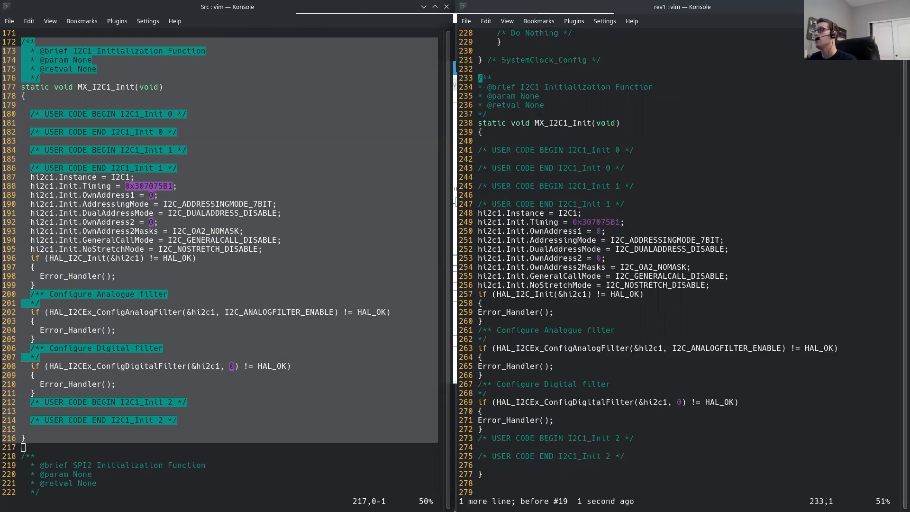
key("shift+v")
key("j")
key("j")
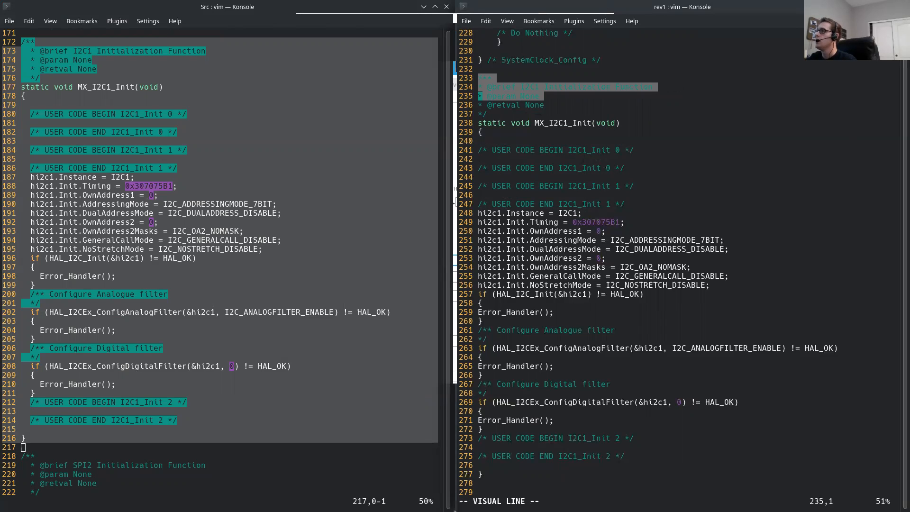
key("j")
key("j")
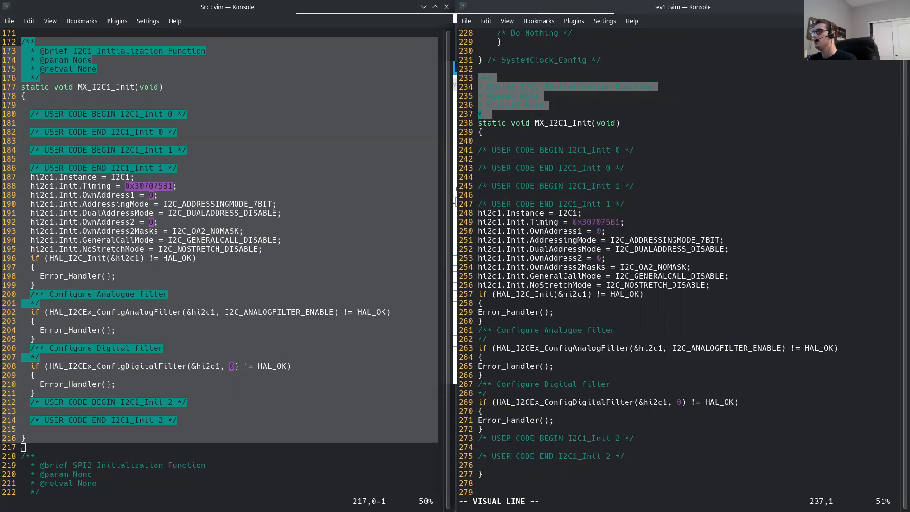
key("Escape")
Step: Examine the procedure header block above SystemClock_Config as the formatting reference for the firmware's functions
key("k")
key("k")
key("k")
key("k")
key("k")
key("k")
key("k")
key("k")
key("k")
key("k")
key("k")
key("k")
key("k")
key("k")
key("k")
key("k")
key("k")
key("k")
key("k")
key("k")
key("k")
key("k")
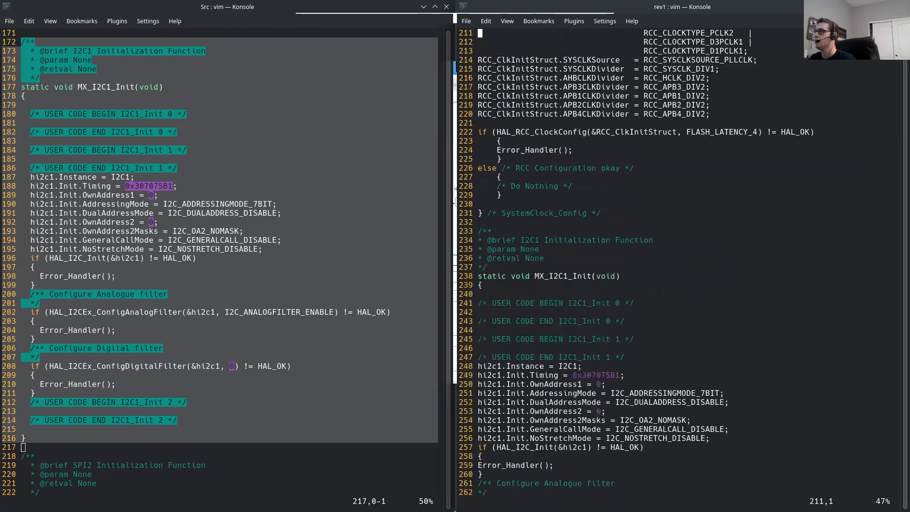
key("k")
key("k")
key("k")
key("k")
key("k")
key("k")
key("k")
key("k")
key("k")
key("k")
key("k")
key("k")
key("k")
key("k")
key("k")
key("k")
key("k")
key("k")
key("k")
key("k")
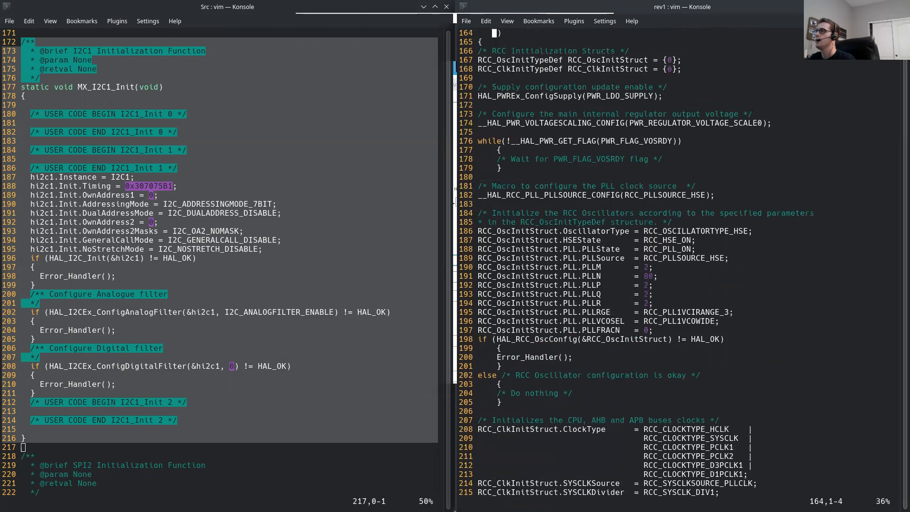
key("j")
key("j")
key("shift+v")
key("j")
key("j")
key("Escape")
key("Return")
key("Return")
key("Return")
key("Return")
key("Return")
key("Return")
key("Return")
key("Return")
key("Return")
key("Return")
key("Return")
key("Return")
key("Return")
key("Return")
key("Return")
key("Return")
key("Return")
key("Return")
key("Return")
key("Return")
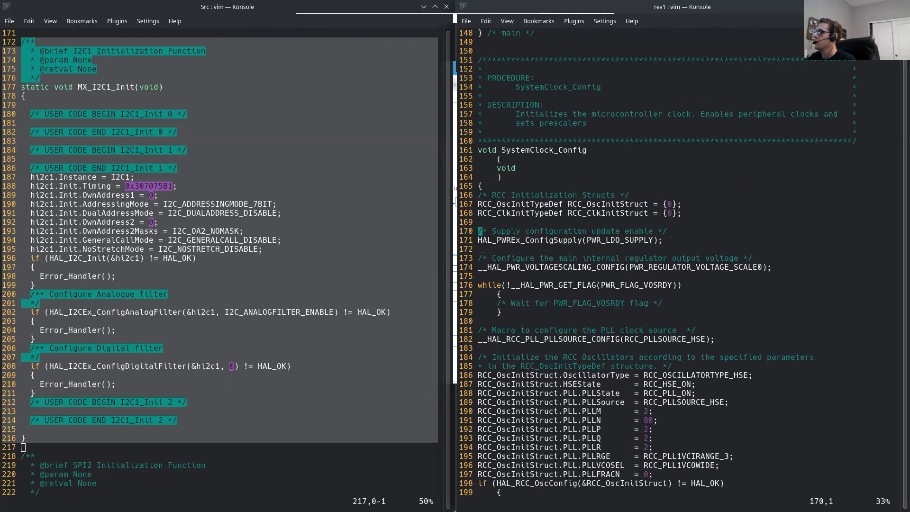
Step: Review the pasted MX_I2C1_Init body, including its USER CODE placeholder comments and its analogue and digital filter sections
key("Return")
key("Return")
key("Return")
key("Return")
key("Return")
key("Return")
key("Return")
key("Return")
key("Return")
key("Return")
key("Return")
key("Return")
key("Return")
key("Return")
key("Return")
key("Return")
key("Return")
key("Return")
key("Return")
key("Return")
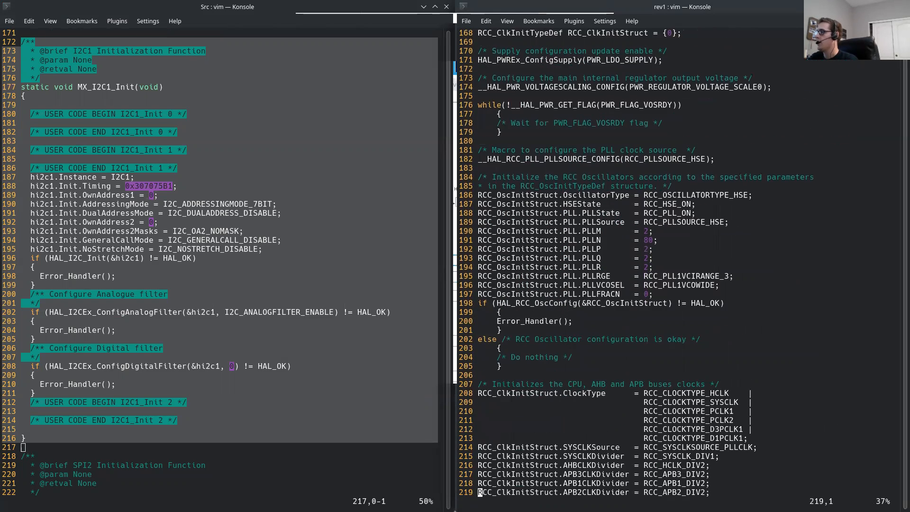
key("Return")
key("Return")
key("Return")
key("Return")
key("Return")
key("Return")
key("Return")
key("Return")
key("Up")
key("Up")
key("Up")
key("Up")
key("Up")
key("Up")
key("Up")
key("Up")
key("Up")
key("Return")
key("Return")
key("Return")
key("Return")
key("Return")
key("Return")
key("Return")
key("Return")
key("Return")
key("Return")
key("Return")
key("Return")
key("Return")
key("Return")
key("Return")
key("Return")
key("Return")
key("Return")
key("Return")
key("Return")
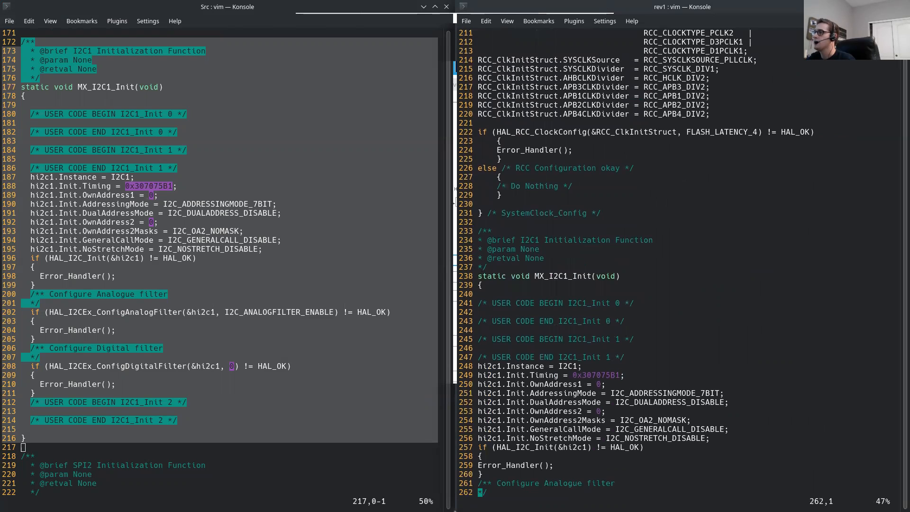
key("Up")
key("Up")
key("Up")
key("Up")
key("Up")
key("Up")
key("Up")
key("Up")
key("Up")
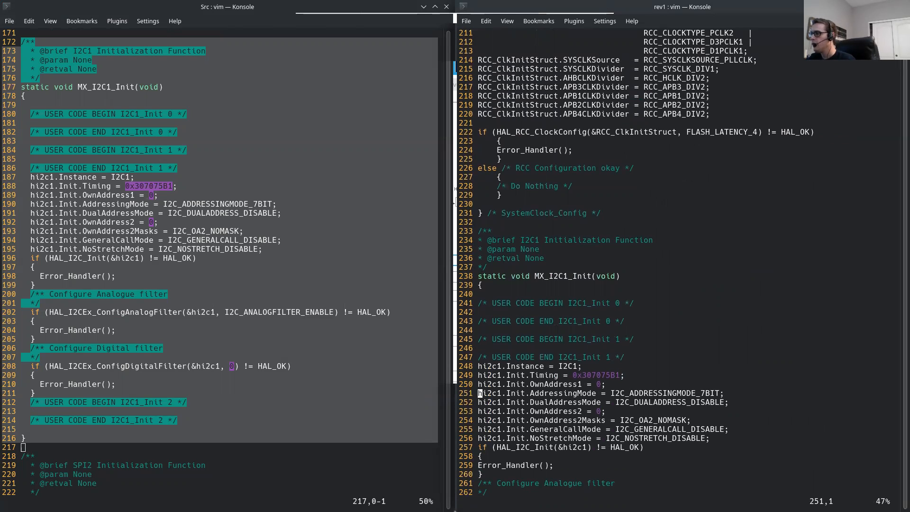
key("Up")
key("Up")
key("Up")
key("Up")
key("Up")
key("Up")
key("Up")
key("Up")
key("Up")
key("Up")
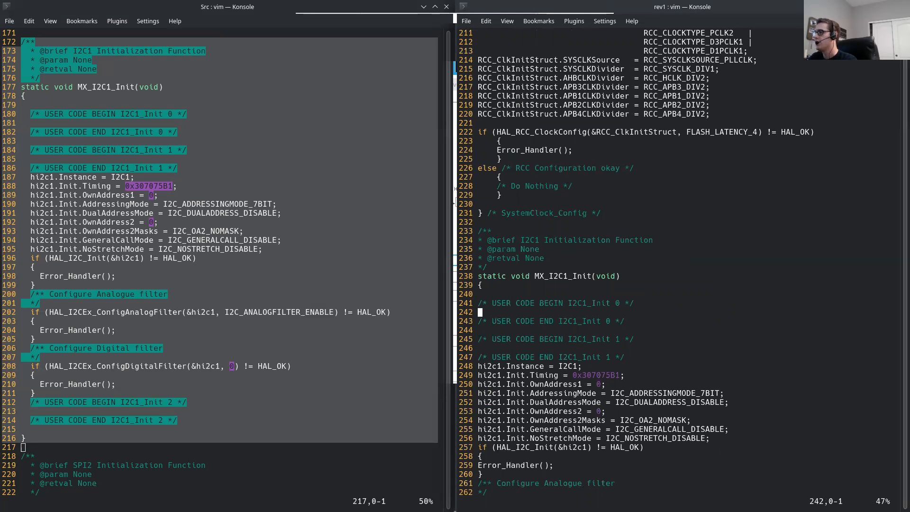
key("shift+v")
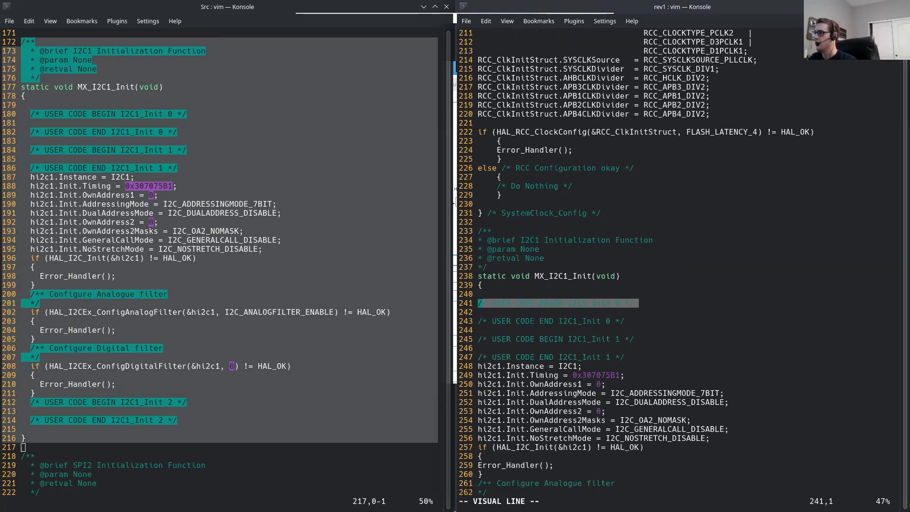
key("Down")
key("Down")
key("Down")
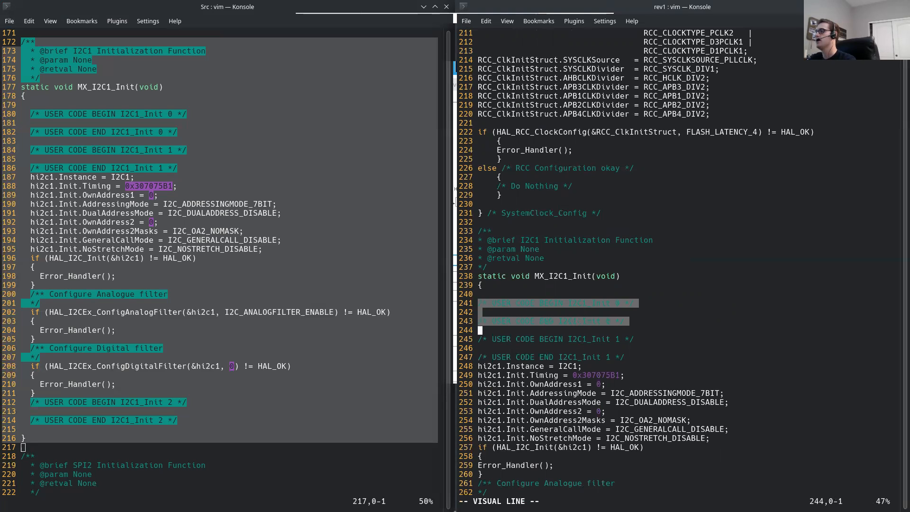
key("Escape")
key("Down")
key("Down")
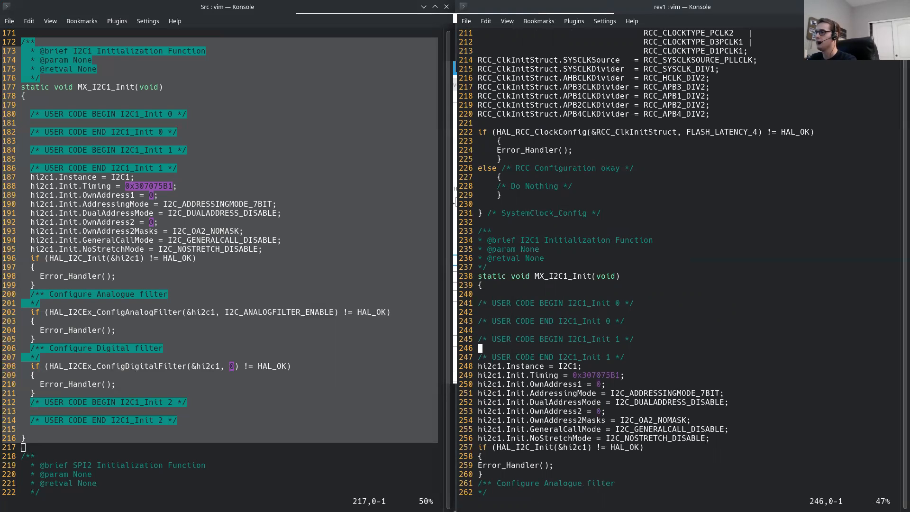
key("Down")
key("Down")
key("Down")
key("Down")
key("Down")
key("Down")
key("Down")
key("Down")
key("Down")
key("Down")
key("Down")
key("Down")
key("Down")
key("Down")
key("Down")
key("Down")
key("Down")
key("Down")
key("Down")
key("Down")
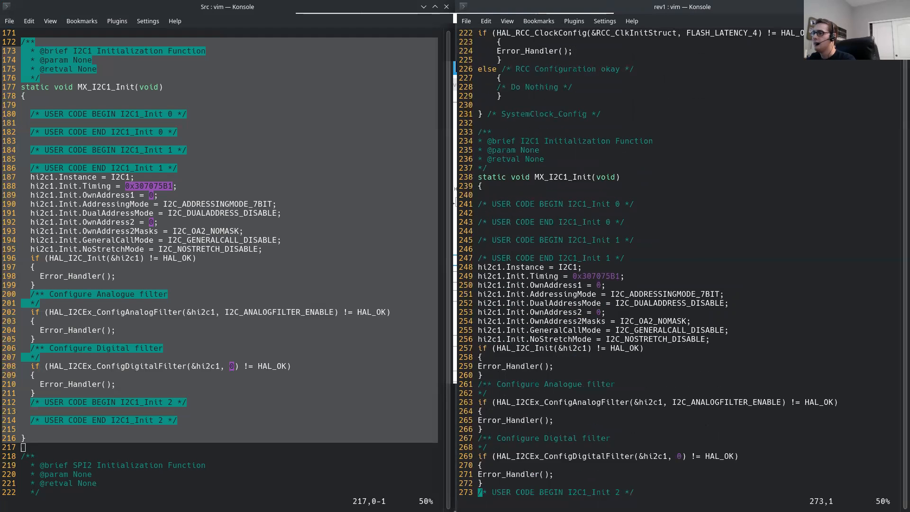
Step: Look over the rest of the pasted MX_I2C1_Init function and the FLASH_SPI_Init procedure header below it
key("Down")
key("Down")
key("Down")
key("Down")
key("Down")
key("Down")
key("Down")
key("Down")
key("Down")
key("Down")
key("Down")
key("Down")
key("Up")
key("Up")
key("Up")
key("Up")
key("Up")
key("Up")
key("Up")
key("Up")
key("Up")
key("Up")
key("Up")
key("Up")
key("Up")
key("Up")
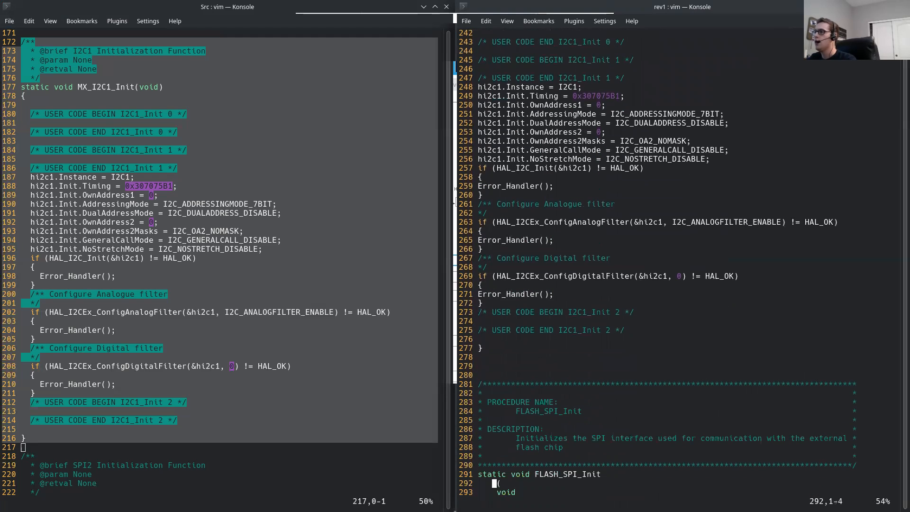
key("Up")
key("Up")
key("Up")
key("Up")
key("Up")
key("Up")
key("Up")
key("Up")
key("Up")
key("Up")
key("Up")
key("Up")
key("Up")
key("Up")
key("Up")
key("Up")
key("Up")
key("Up")
key("Up")
key("Up")
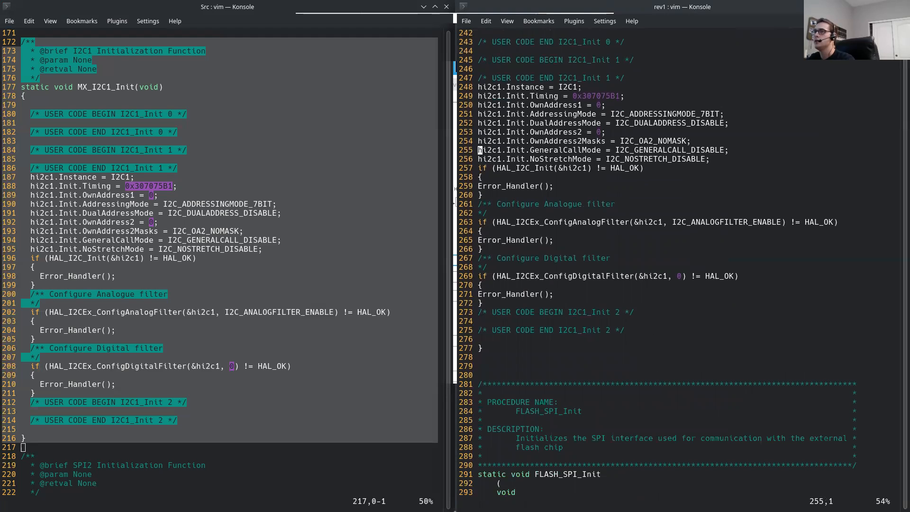
key("Up")
key("Up")
key("Up")
key("Up")
key("Up")
key("Up")
key("Up")
key("Up")
key("Down")
key("Down")
key("Down")
key("Down")
key("Down")
key("Down")
key("Down")
key("Down")
key("Down")
key("Down")
key("Down")
key("Down")
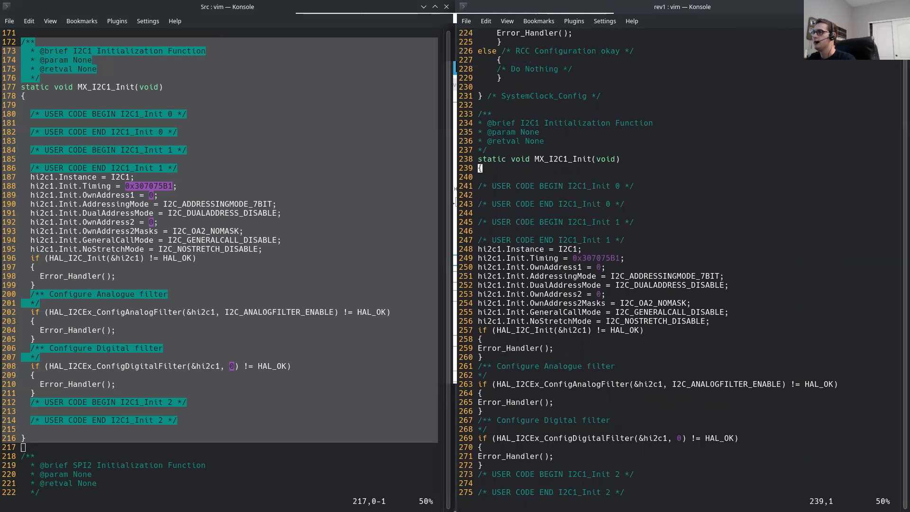
Step: Rename the pasted MX_I2C1_Init function to IMU_I2C_Init in its definition line and save main.c
key("q")
key("w")
key("l")
key("l")
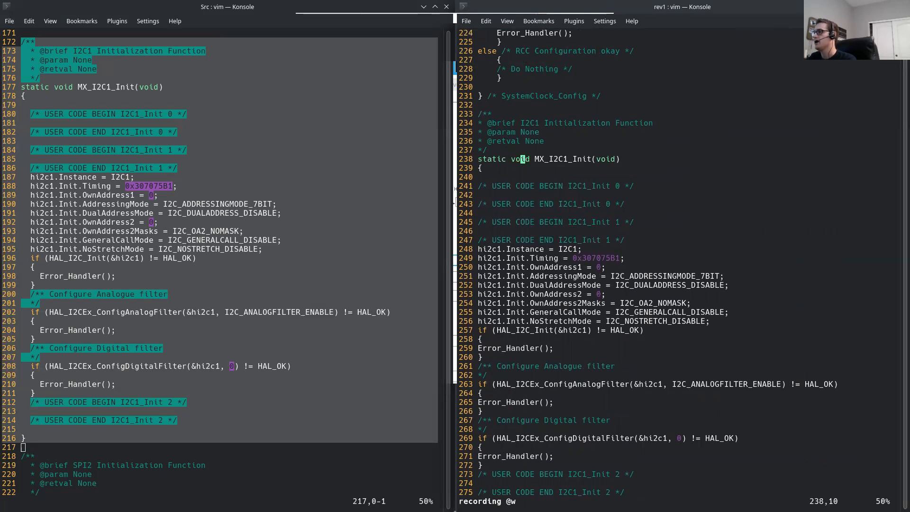
key("a")
key("BackSpace")
key("BackSpace")
key("BackSpace")
key("BackSpace")
key("BackSpace")
key("BackSpace")
key("BackSpace")
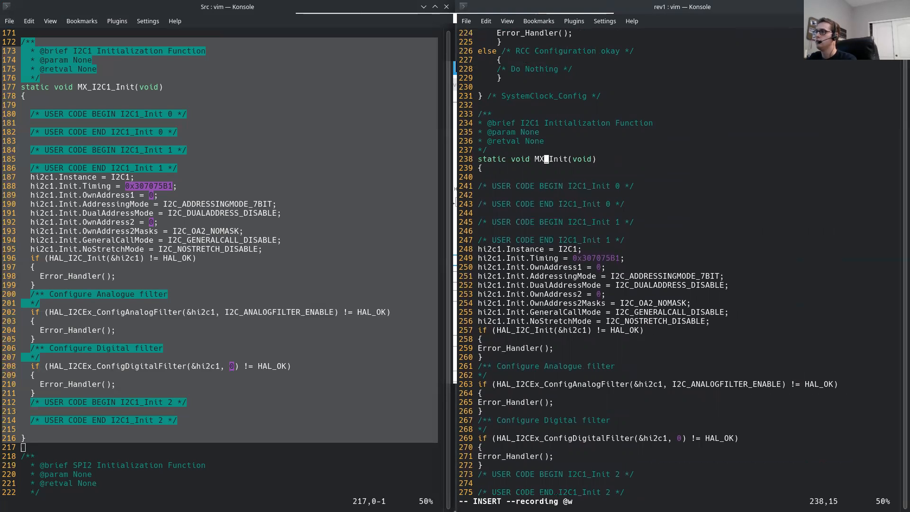
type("IMU_I2C")
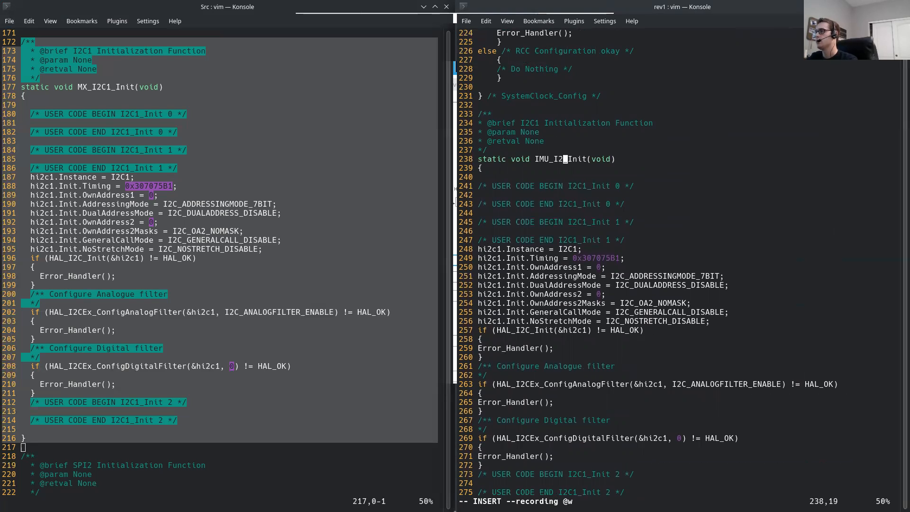
key("Escape")
type(":w")
key("Return")
key("0")
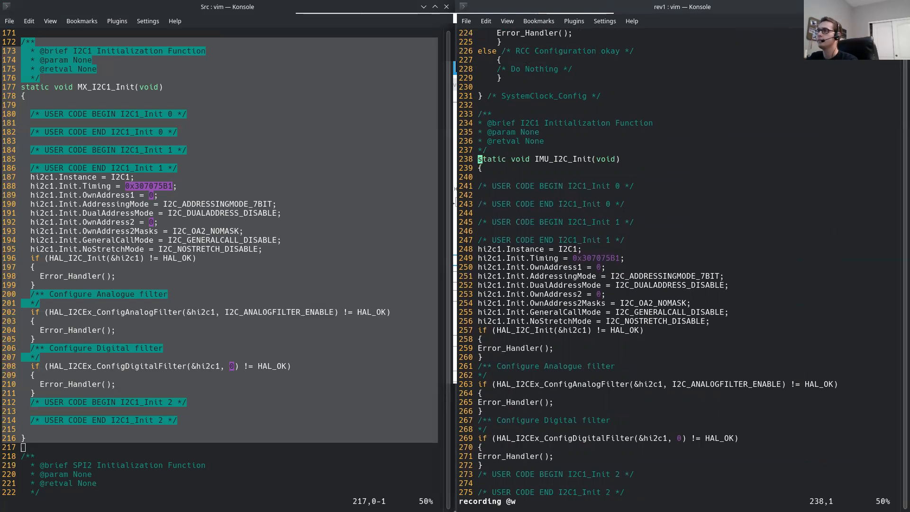
Step: Delete the I2C1_Init 0 placeholder comments and the USER CODE BEGIN I2C1_Init 1 comment from the start of the IMU_I2C_Init body
key("j")
key("j")
key("shift+v")
key("shift+j")
key("j")
key("k")
key("shift+v")
key("j")
key("j")
key("j")
key("d")
Step: Delete the USER CODE BEGIN and END I2C1_Init 2 comments near the end of IMU_I2C_Init and save main.c
key("j")
key("j")
key("j")
key("j")
key("j")
key("j")
key("j")
key("j")
key("j")
key("j")
key("j")
key("j")
key("j")
key("j")
key("j")
key("j")
key("j")
key("j")
key("j")
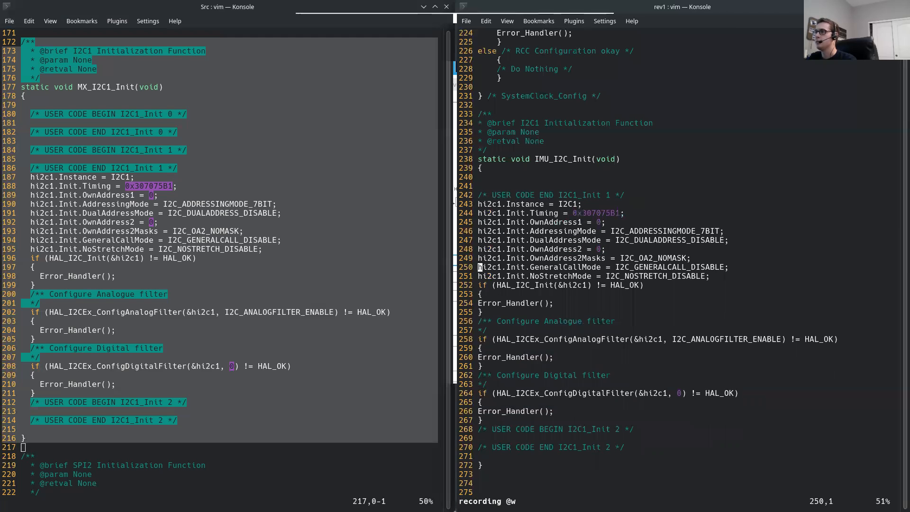
key("j")
key("j")
key("j")
key("j")
key("j")
key("j")
key("j")
key("j")
key("shift+v")
Step: Review the MX_SPI2_Init function in the generated main.c
key("j")
key("j")
type("d:w")
key("Return")
key("q")
key("w")
key("alt+Tab")
key("j")
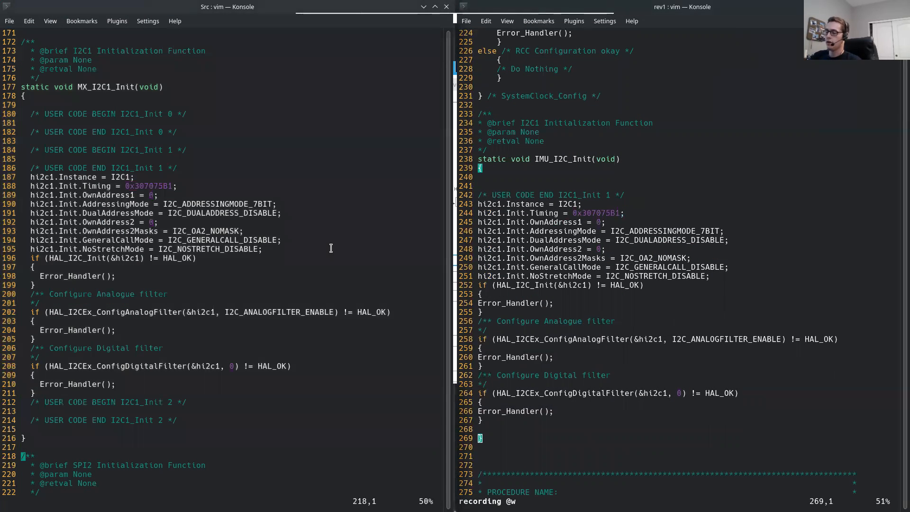
key("j")
key("j")
key("j")
key("j")
key("j")
key("j")
key("j")
key("j")
key("j")
key("j")
key("j")
key("j")
key("j")
key("j")
key("j")
key("j")
key("j")
key("j")
key("j")
key("j")
key("j")
key("j")
key("j")
key("j")
key("j")
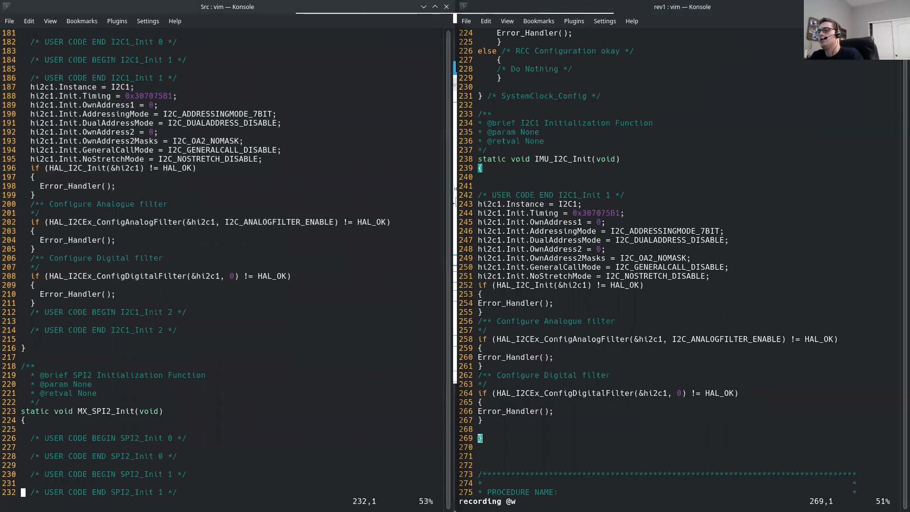
key("j")
key("j")
key("j")
key("j")
key("j")
key("j")
key("j")
key("j")
key("j")
key("j")
key("j")
key("j")
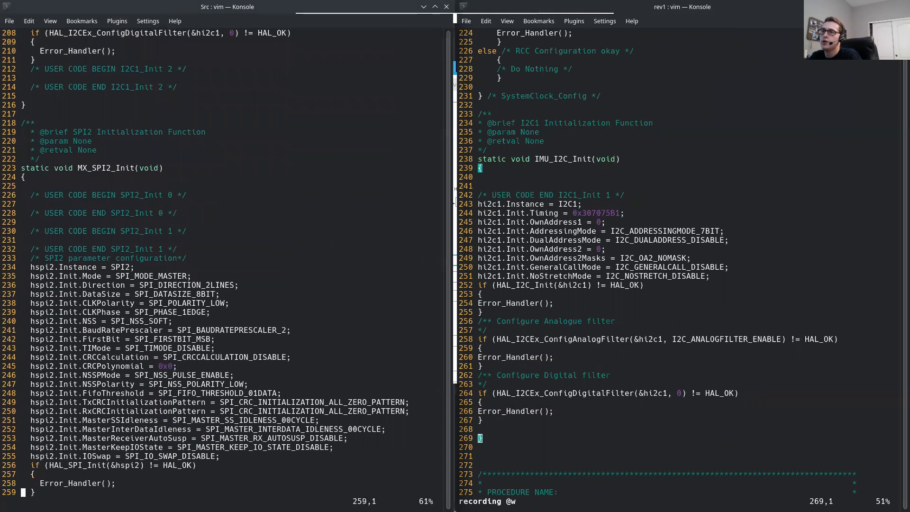
Step: Review the MX_USART1_UART_Init and MX_GPIO_Init functions in the generated main.c
key("j")
key("j")
key("j")
key("j")
key("j")
key("j")
key("j")
key("j")
key("j")
key("j")
key("j")
key("j")
key("j")
key("j")
key("j")
key("j")
key("j")
key("j")
key("j")
key("j")
key("j")
key("j")
key("j")
key("j")
key("j")
key("j")
key("j")
key("j")
key("j")
key("j")
key("j")
key("j")
key("j")
key("j")
key("j")
key("j")
key("j")
key("j")
key("j")
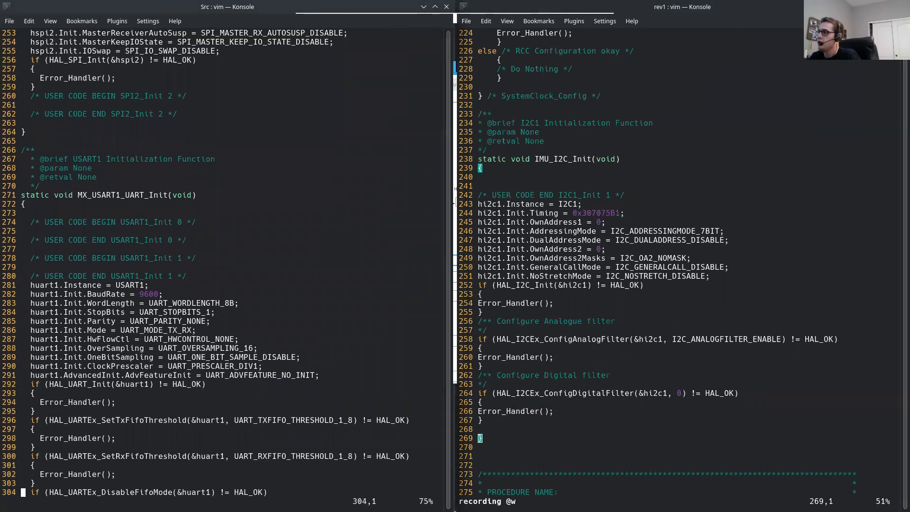
key("j")
key("j")
key("j")
key("j")
key("j")
key("j")
key("j")
key("j")
key("j")
key("j")
key("j")
key("j")
key("j")
key("j")
key("j")
key("j")
key("j")
key("j")
key("j")
key("j")
key("j")
key("j")
key("j")
key("j")
key("j")
key("j")
key("j")
key("j")
key("j")
key("j")
key("j")
key("j")
key("j")
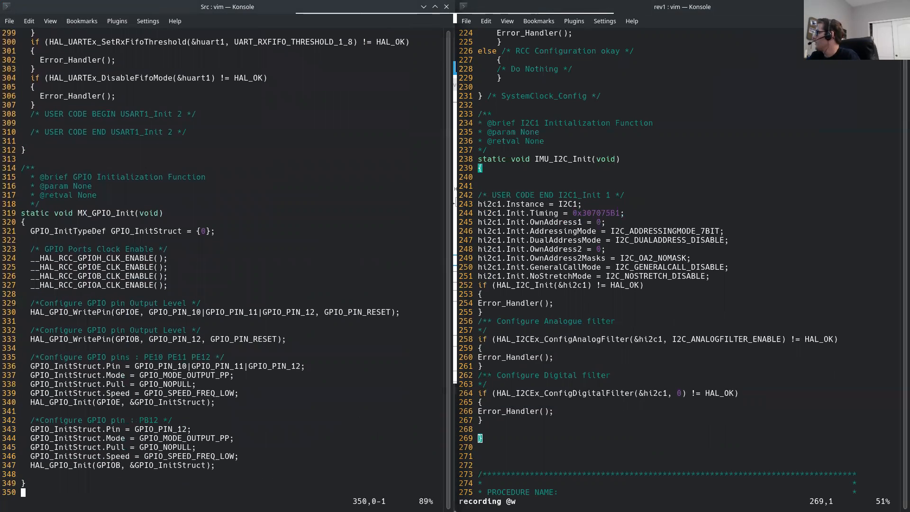
key("j")
key("j")
key("j")
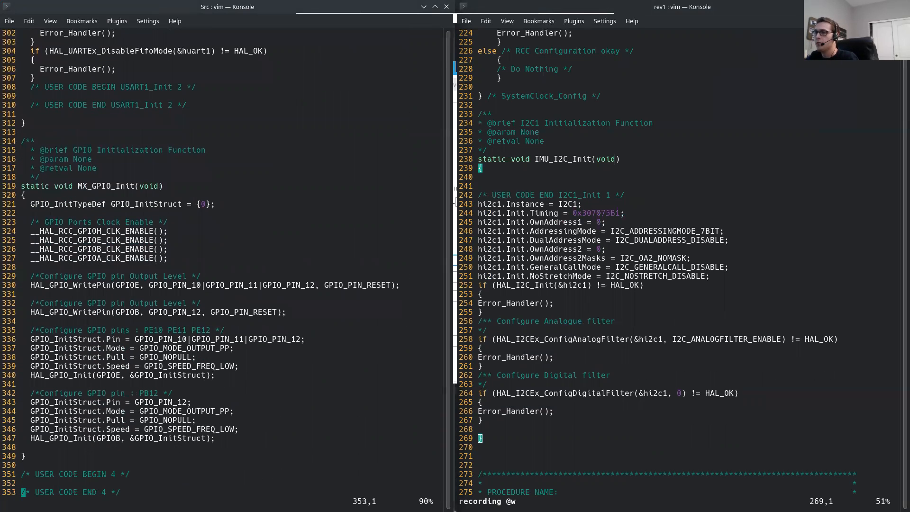
Step: Review the FLASH_SPI_Init and USB_UART_Init functions in the firmware's main.c
key("alt+Tab")
key("j")
key("j")
key("j")
key("j")
key("j")
key("j")
key("j")
key("j")
key("j")
key("j")
key("j")
key("j")
key("j")
key("j")
key("j")
key("j")
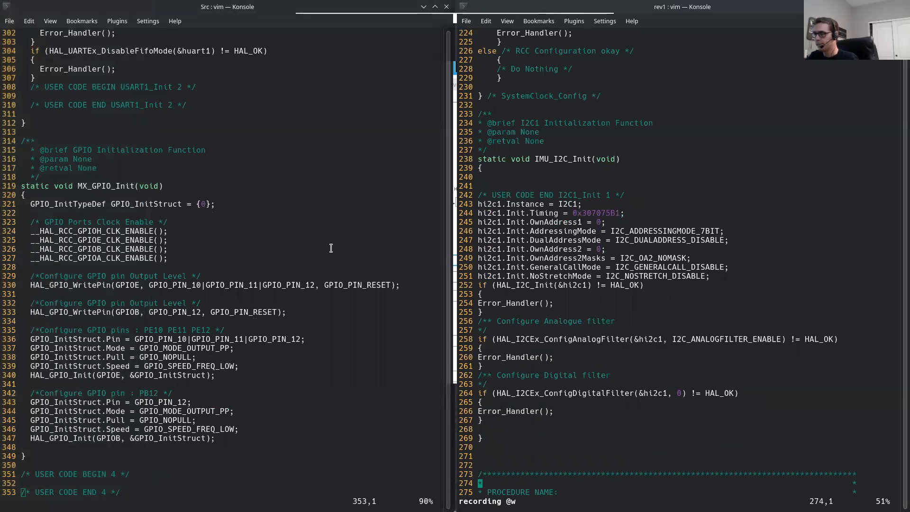
key("j")
key("j")
key("j")
key("j")
key("j")
key("j")
key("j")
key("j")
key("j")
key("j")
key("j")
key("j")
key("j")
key("j")
key("j")
key("j")
key("j")
key("j")
key("j")
key("j")
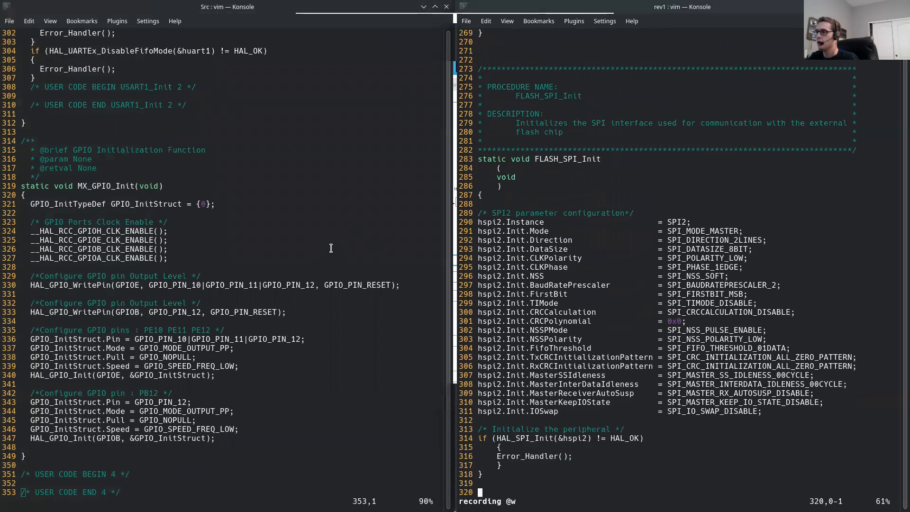
key("j")
key("j")
key("j")
key("j")
key("j")
key("j")
key("j")
key("j")
key("j")
key("j")
key("j")
key("j")
key("j")
key("j")
key("j")
key("j")
key("j")
key("j")
key("j")
key("j")
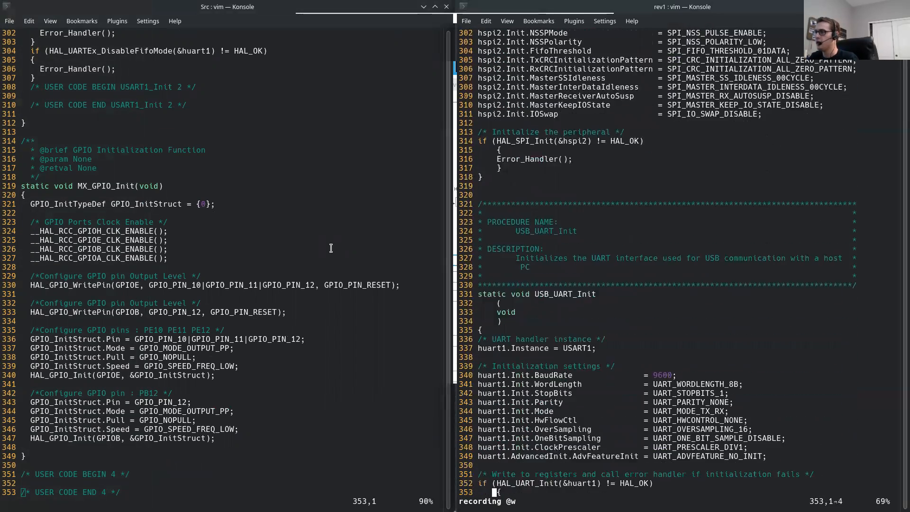
key("j")
key("j")
key("j")
key("j")
key("j")
key("j")
key("j")
key("j")
key("j")
key("j")
key("j")
key("j")
key("j")
key("j")
key("j")
key("j")
key("j")
key("j")
key("j")
key("j")
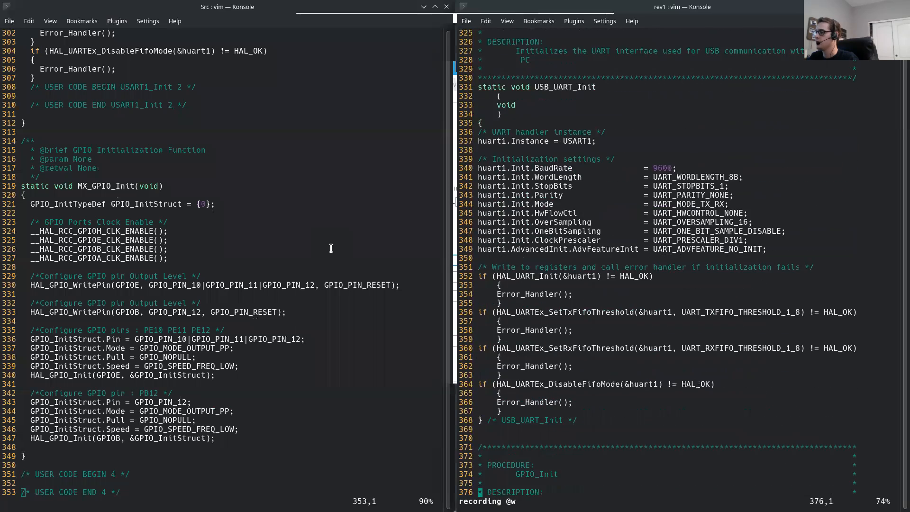
Step: Review the firmware's GPIO_Init function, including the port clock enables and the LED and flash pin sections
key("j")
key("j")
key("j")
key("j")
key("j")
key("j")
key("j")
key("j")
key("j")
key("j")
key("j")
key("j")
key("j")
key("j")
key("j")
key("j")
key("j")
key("j")
key("j")
key("j")
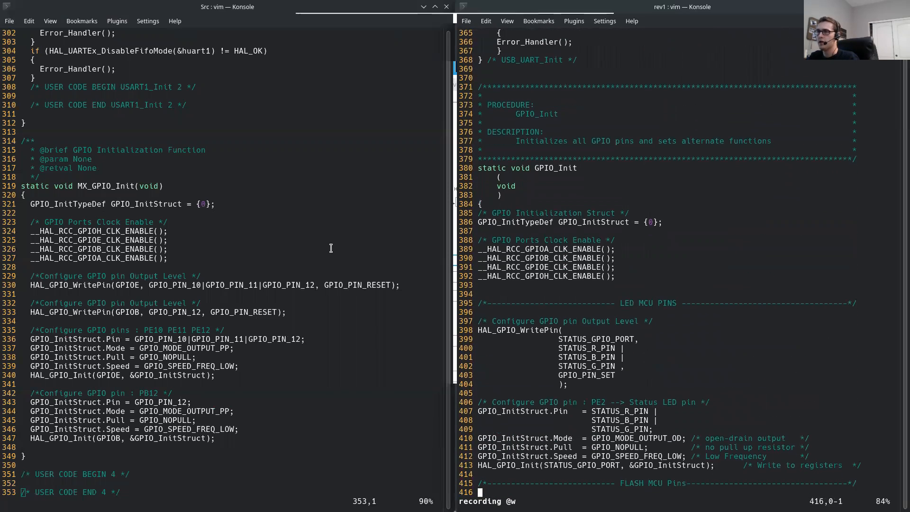
key("j")
key("j")
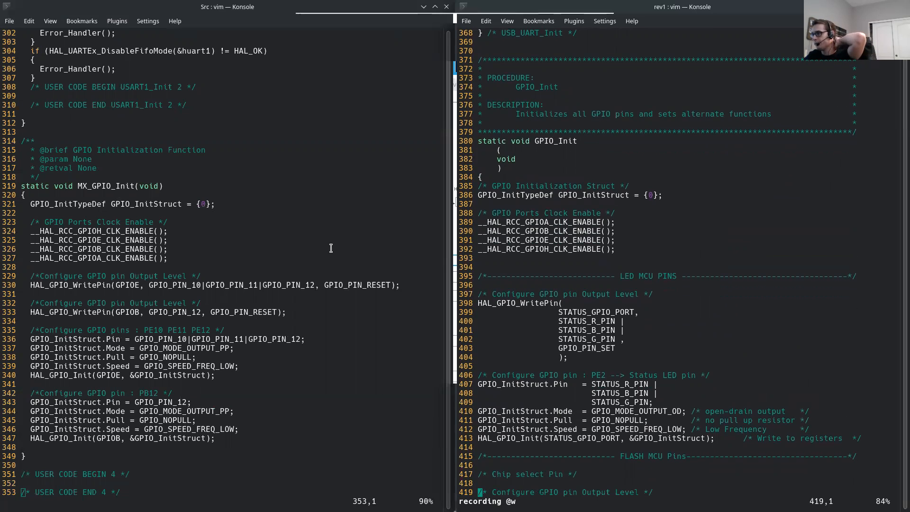
key("j")
key("j")
key("j")
key("j")
key("j")
key("j")
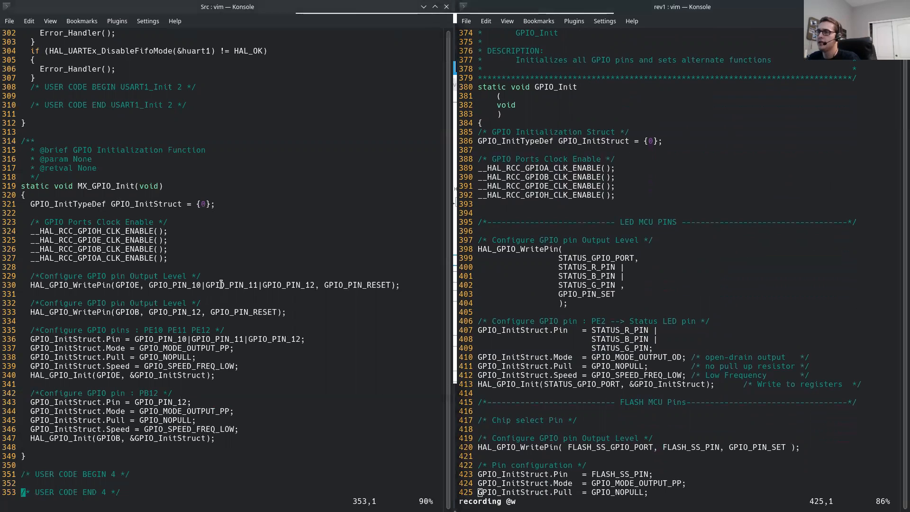
Step: Examine the GPIO output-level and pin configuration lines in the generated MX_GPIO_Init function
key("j")
key("j")
key("j")
key("j")
key("j")
left_click_drag(154, 240, 348, 239)
left_click(247, 278)
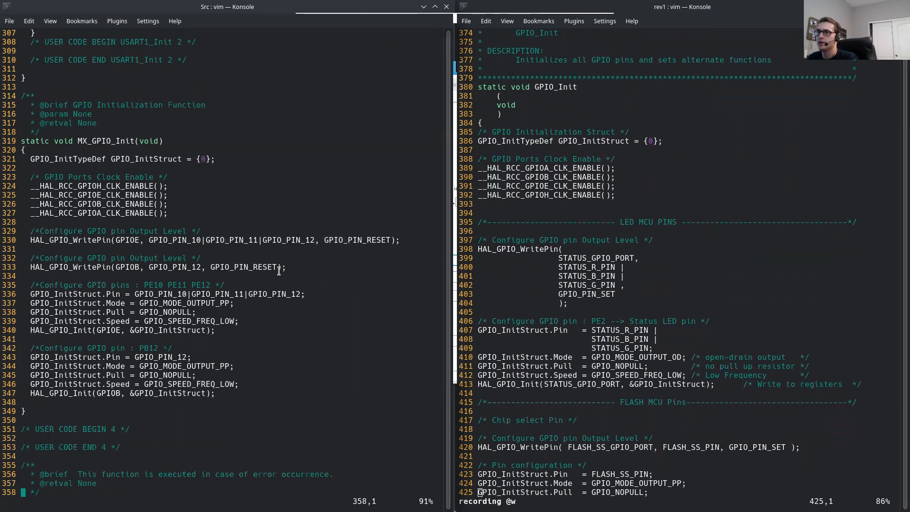
Step: Switch to STM32CubeMX and inspect the PB12 pin assignment in the chip pinout
key("alt+Tab")
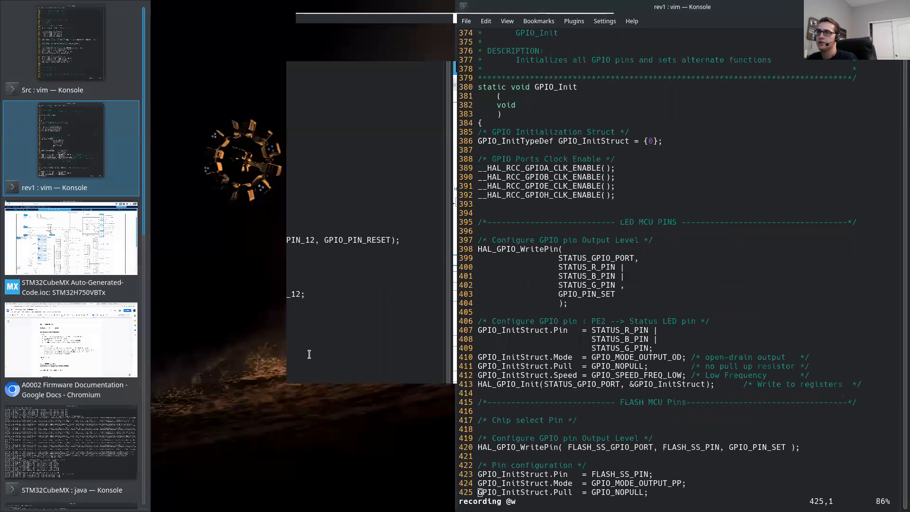
key("alt+Tab")
left_click(168, 65)
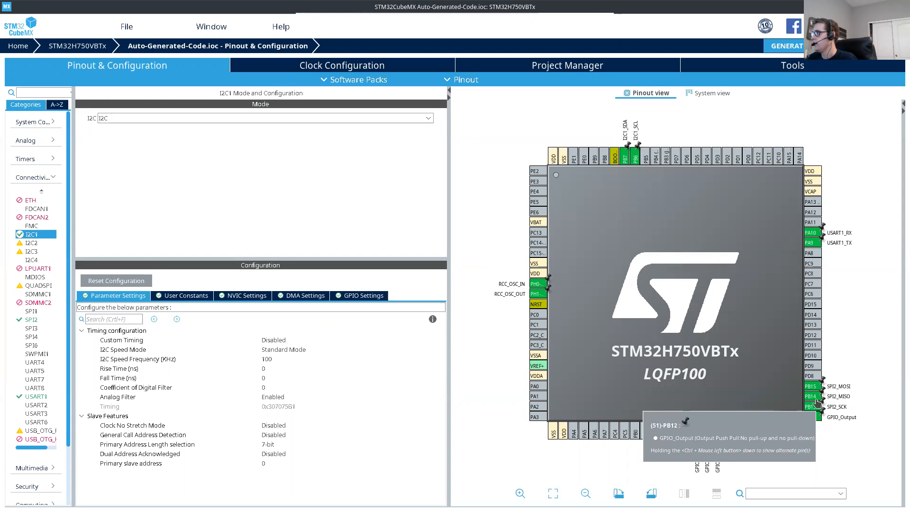
Step: Return to the generated main.c and examine its GPIO pin settings through to the error handler at the file's end
key("alt+Tab")
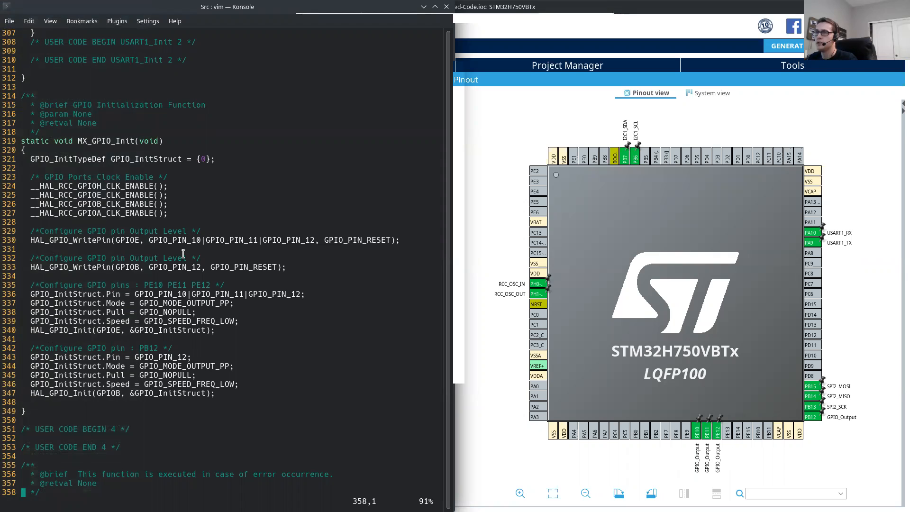
left_click_drag(32, 232, 350, 308)
left_click(356, 317)
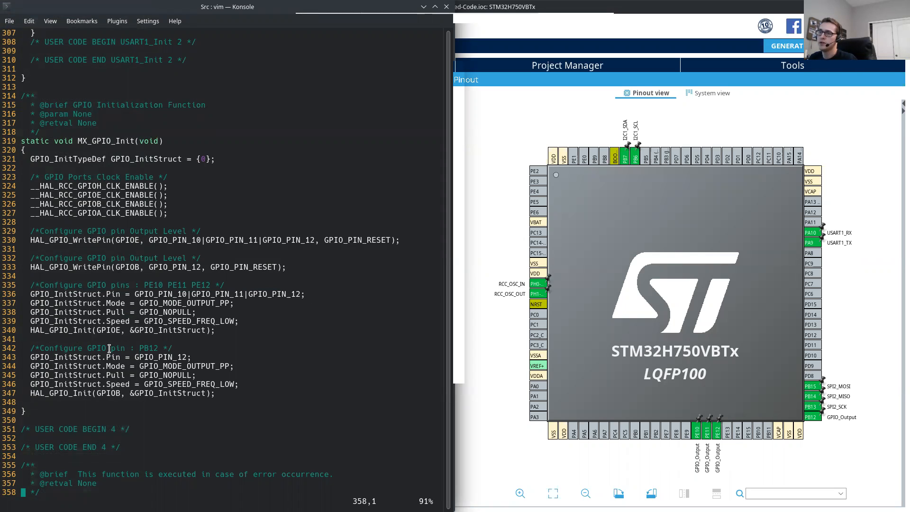
scroll(114, 335, "down", 4)
scroll(115, 321, "up", 18)
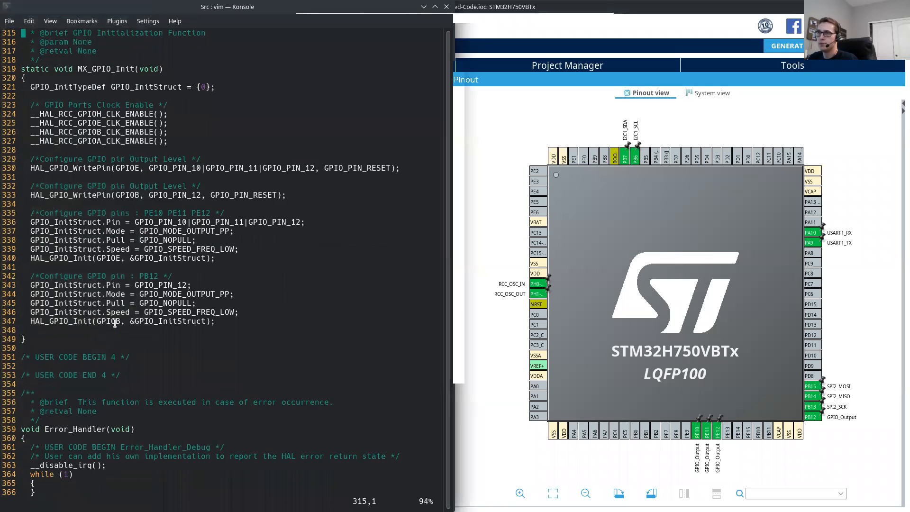
scroll(88, 303, "up", 2)
scroll(87, 302, "down", 8)
scroll(88, 302, "up", 2)
scroll(88, 303, "up", 6)
scroll(88, 302, "down", 14)
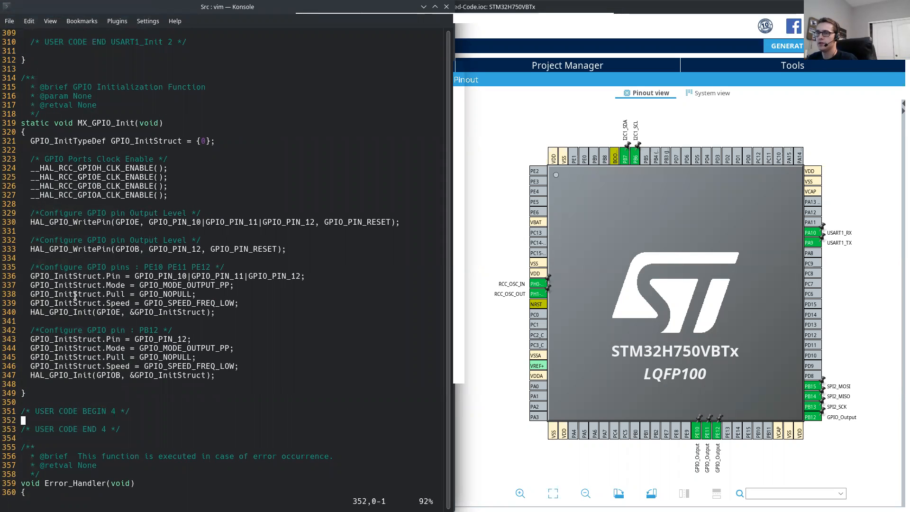
scroll(75, 295, "down", 10)
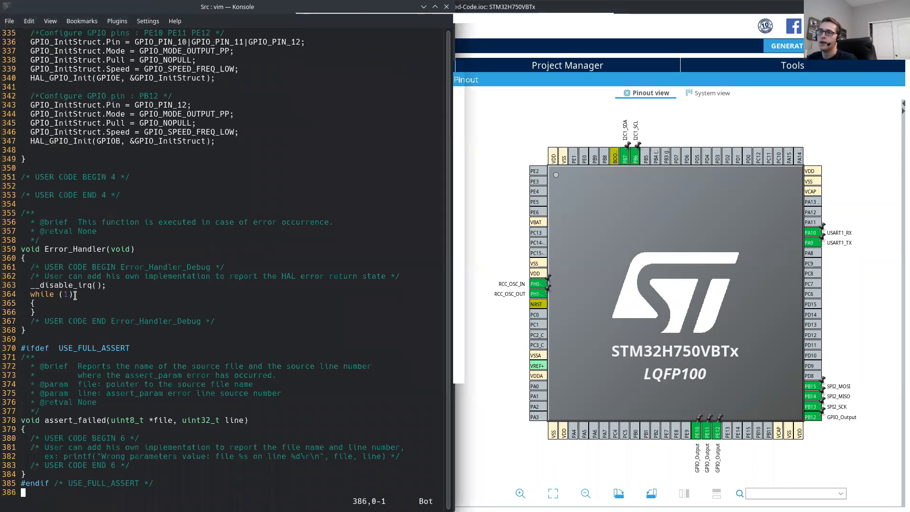
Step: Close both the generated main.c and the firmware's main.c, quitting Vim in each terminal
key("alt+Tab")
key("alt+Tab")
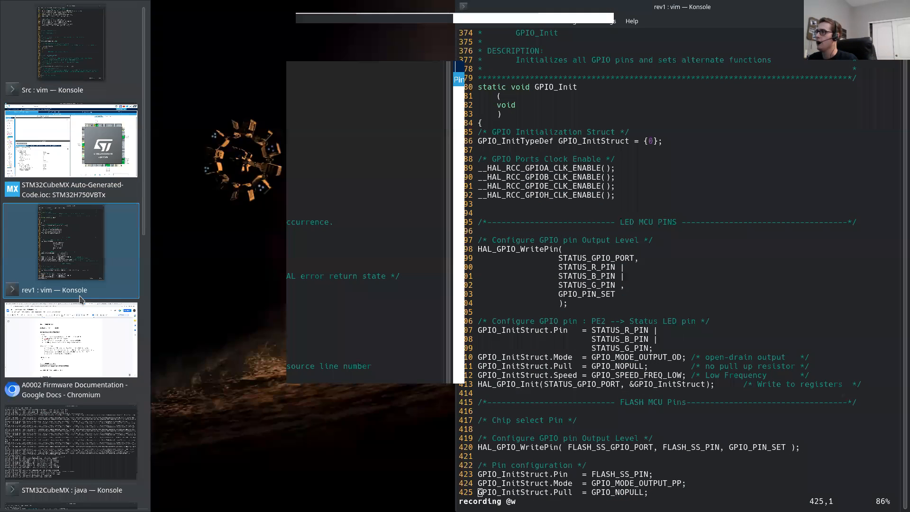
left_click(105, 283)
type(":q")
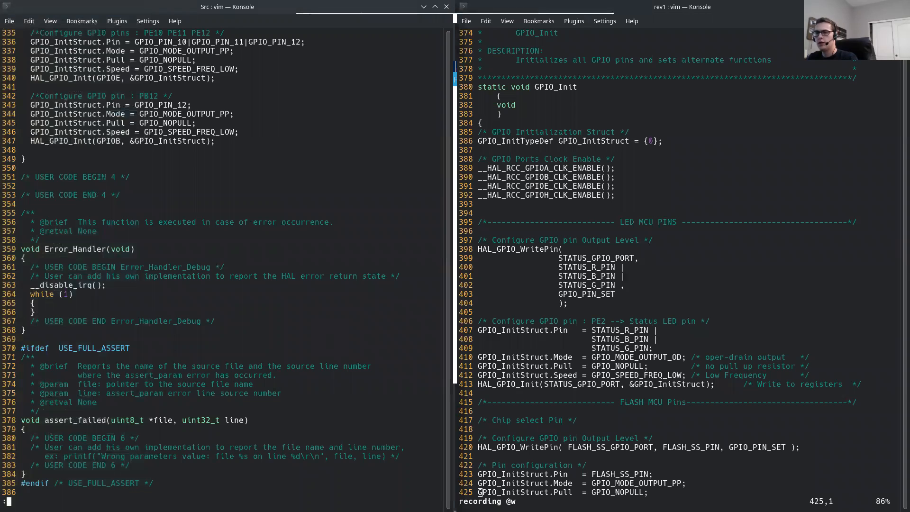
key("Return")
key("alt+Tab")
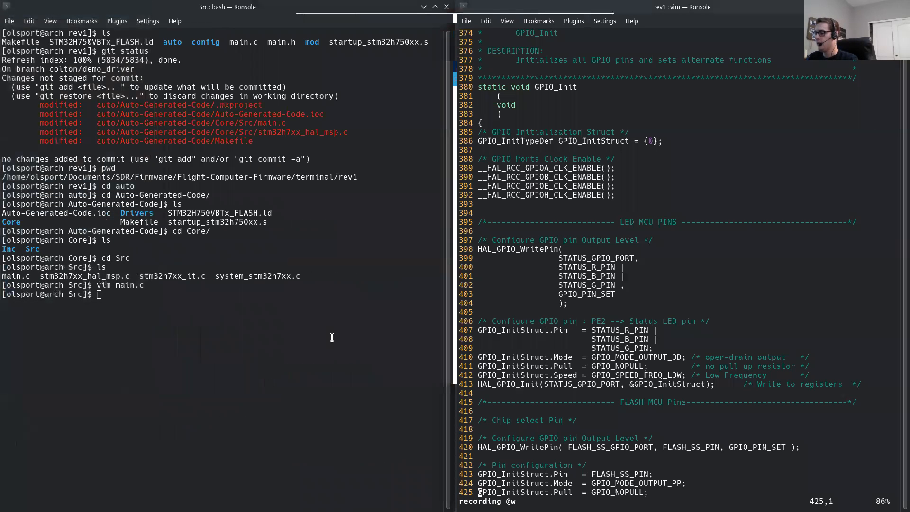
type(":qq")
key("Return")
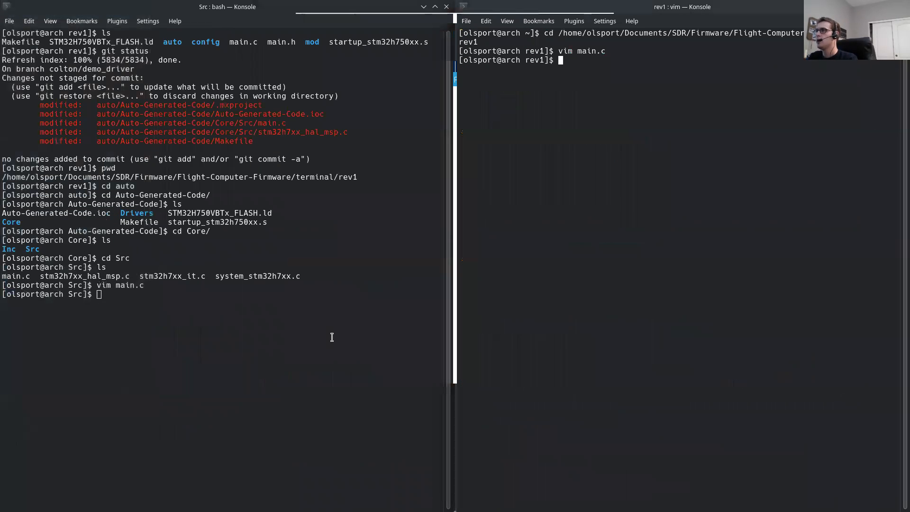
Step: Open the CubeMX-generated stm32h7xx_hal_msp.c in Vim from the generated code's Core/Src folder
key("alt+Tab")
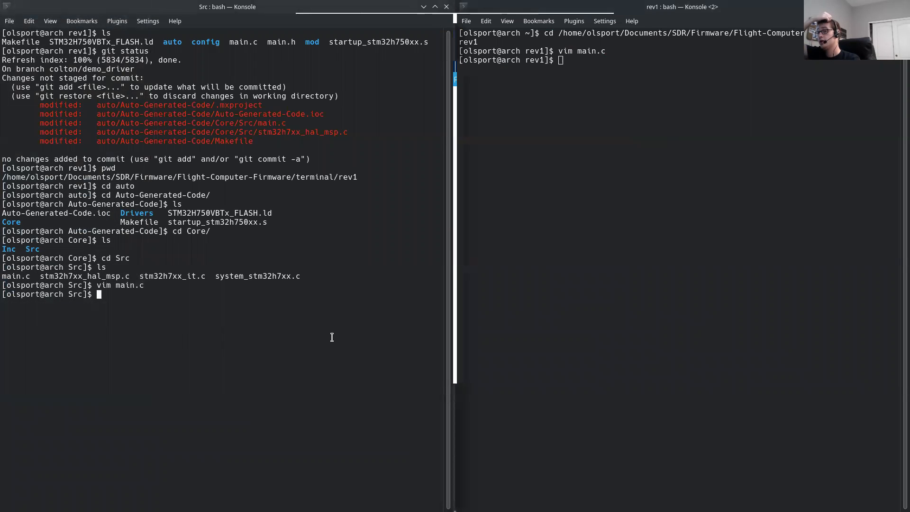
type("vo, s")
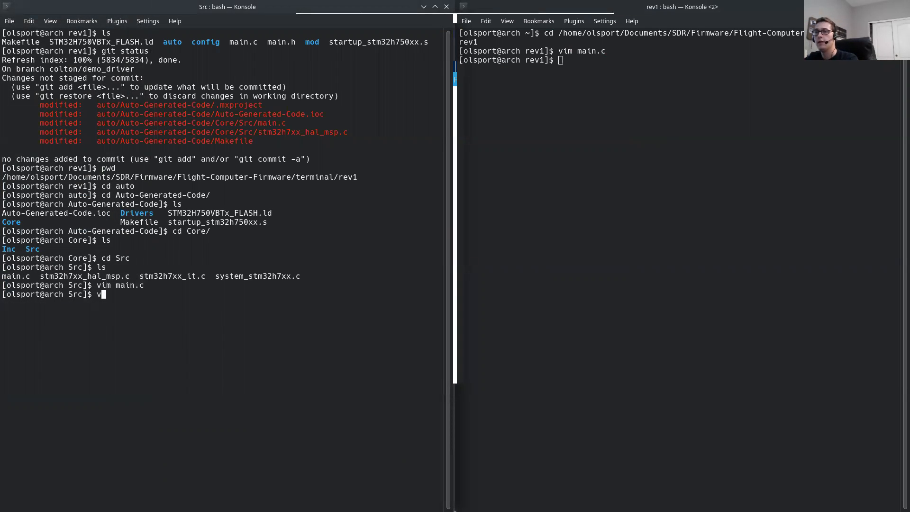
key("BackSpace")
key("BackSpace")
key("BackSpace")
key("BackSpace")
key("BackSpace")
type("vim")
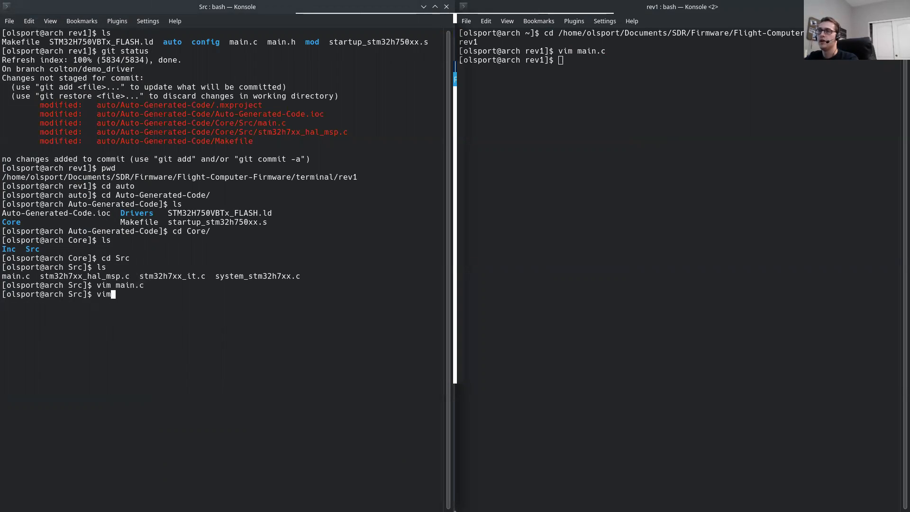
type(" stm")
key("Tab")
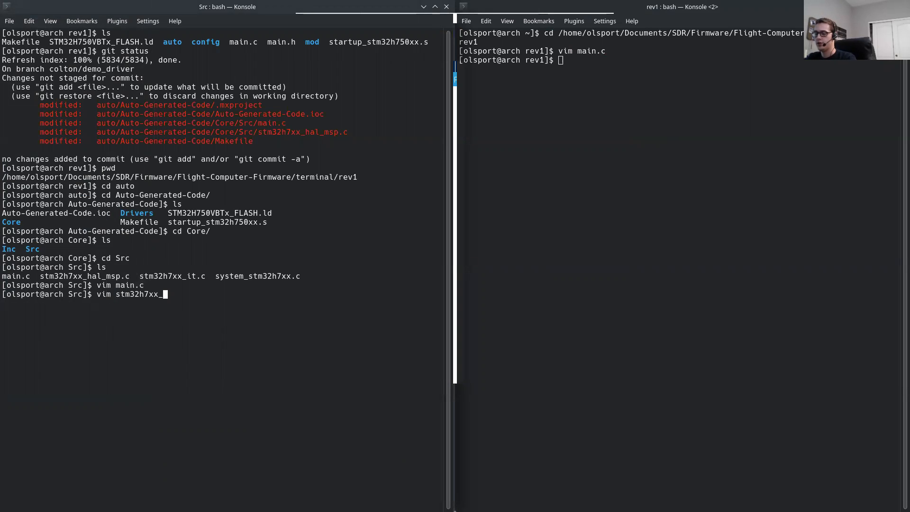
type("h")
key("Tab")
key("Return")
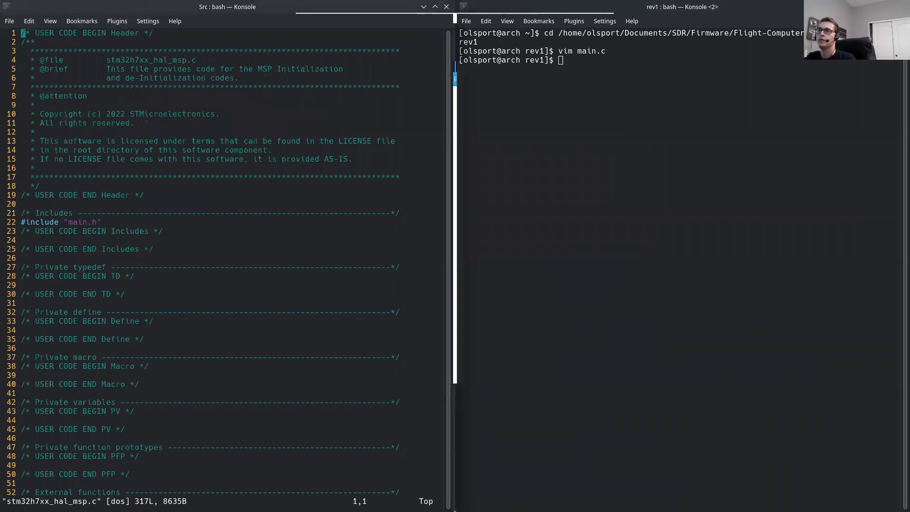
Step: In the firmware's rev1 terminal, list the files, enter the config directory and list its contents
key("alt+Tab")
type("ls")
key("Return")
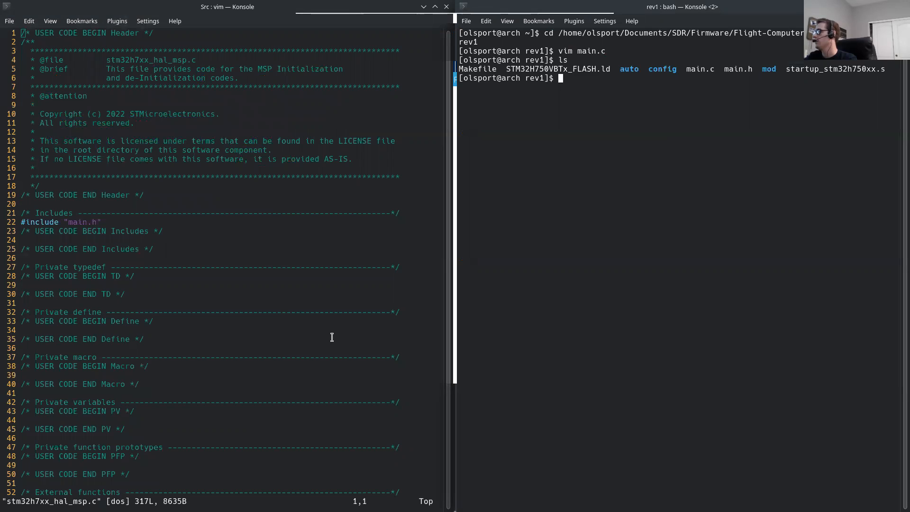
type("cd config/")
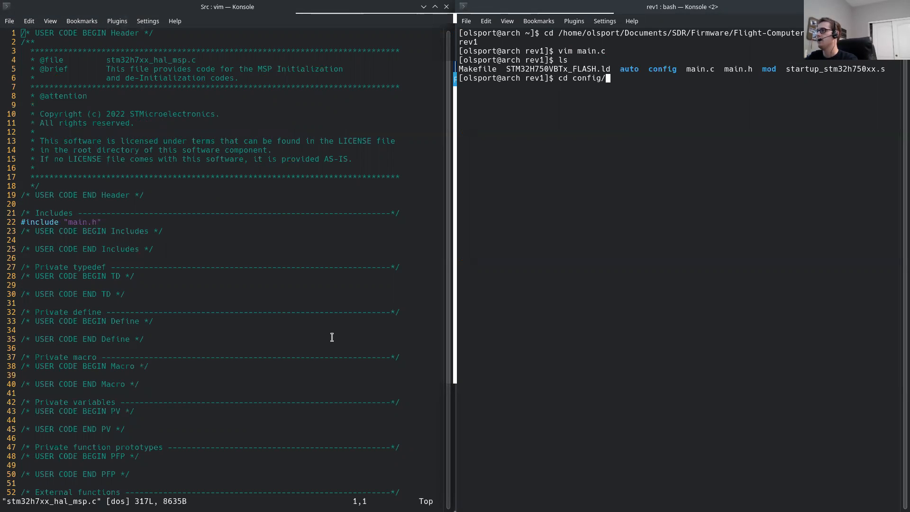
key("Return")
type("ls")
key("Return")
Step: Enter the Src folder under config, list its files and open stm32h7xx_hal_msp.c in Vim
type("cd Src")
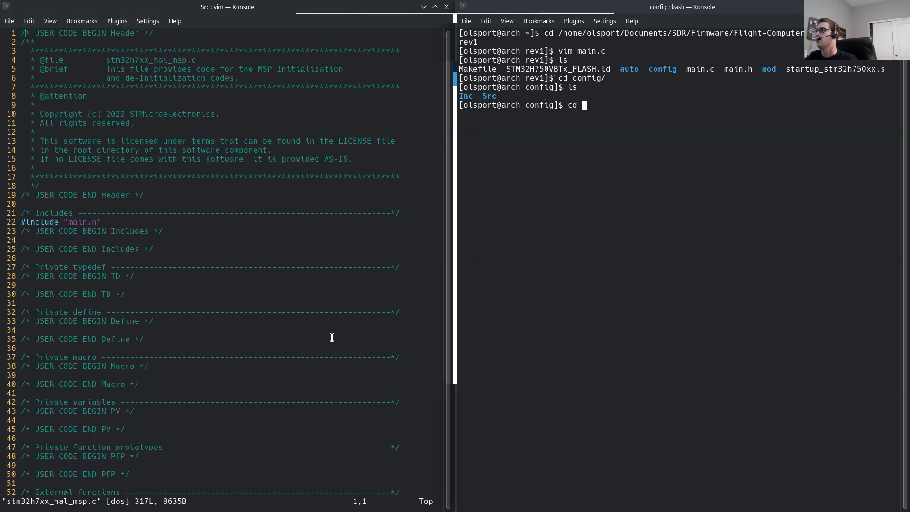
key("Return")
type("ls")
key("Return")
type("vim stm32h7xx_hal_msp.c")
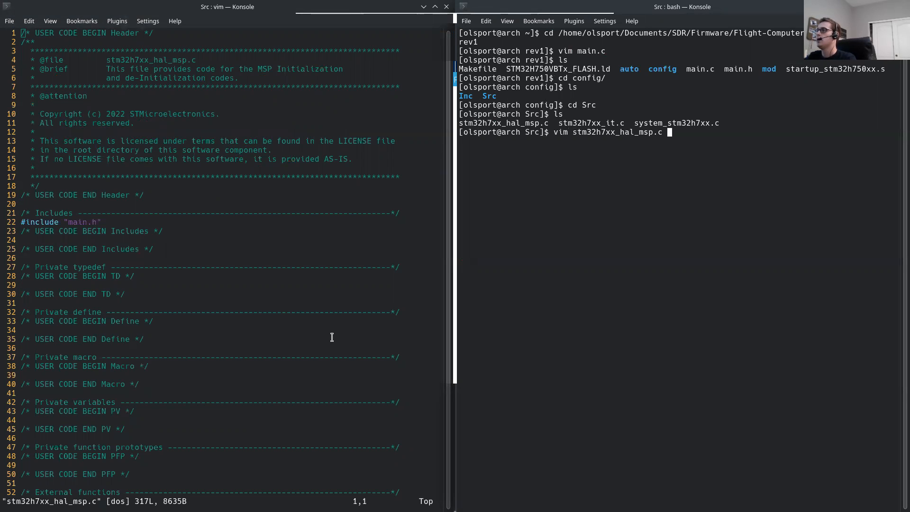
key("Return")
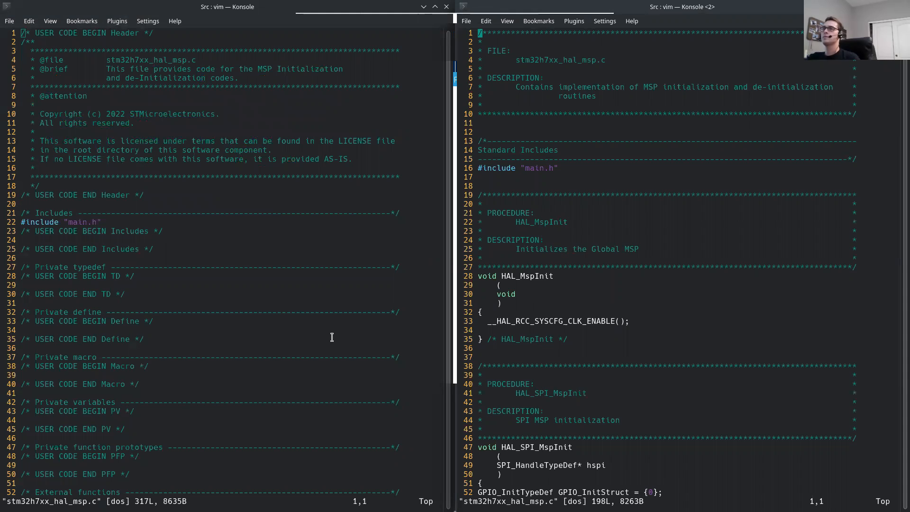
Step: Copy the whole HAL_I2C_MspInit function with its header comment from the generated stm32h7xx_hal_msp.c
key("alt+Tab")
key("j")
key("j")
key("j")
key("j")
key("j")
key("j")
key("j")
key("j")
key("j")
key("j")
key("j")
key("j")
key("j")
key("j")
key("j")
key("j")
key("j")
key("j")
key("j")
key("j")
key("j")
key("j")
key("j")
key("j")
key("j")
key("j")
key("j")
key("j")
key("j")
key("j")
key("j")
key("j")
key("j")
key("j")
key("j")
key("j")
key("j")
key("j")
key("j")
key("j")
key("j")
key("j")
key("j")
key("j")
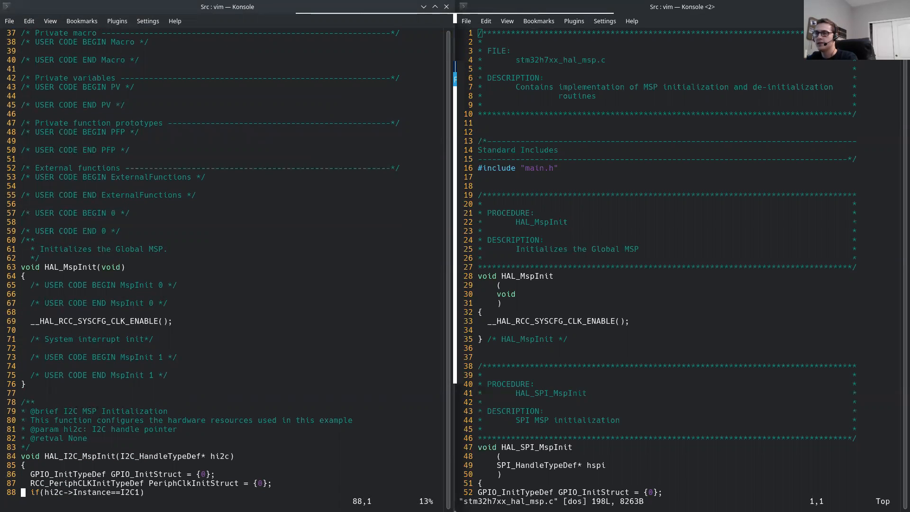
key("j")
key("j")
key("j")
key("j")
key("j")
key("j")
key("j")
key("j")
key("j")
key("j")
key("j")
key("j")
key("j")
key("j")
key("j")
key("j")
key("j")
key("j")
key("j")
key("j")
key("j")
key("j")
key("j")
key("j")
key("j")
key("j")
key("j")
key("j")
key("j")
key("j")
key("j")
key("j")
key("j")
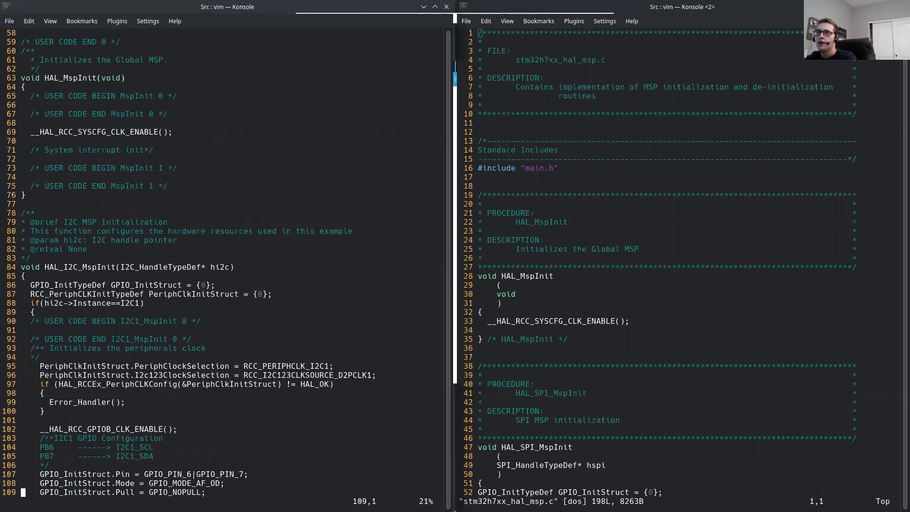
key("j")
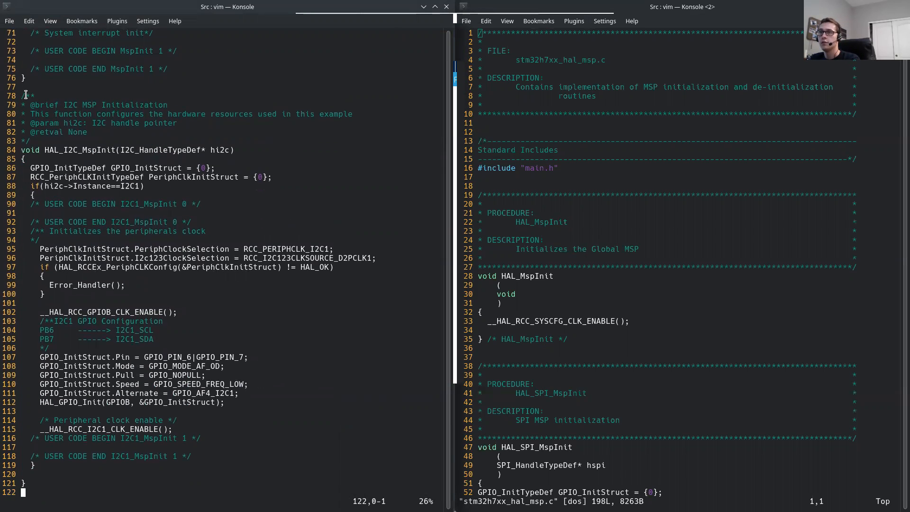
left_click_drag(22, 96, 43, 483)
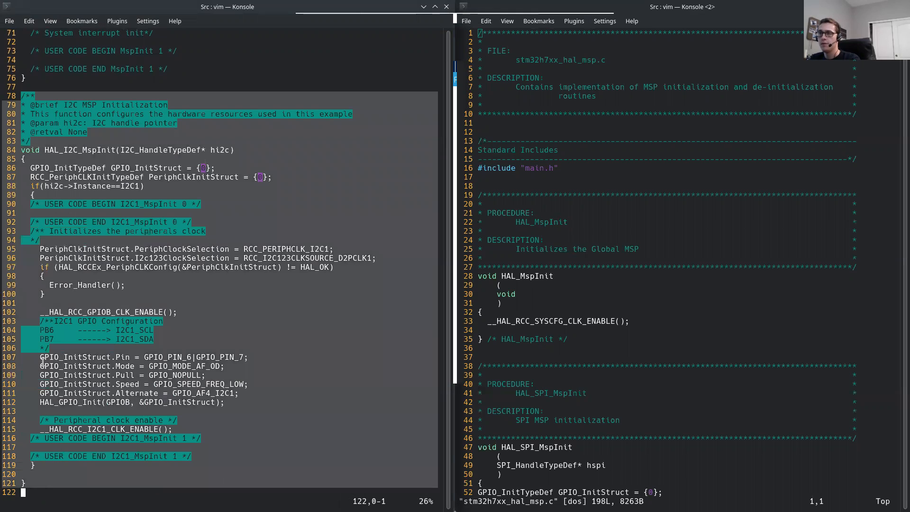
right_click(74, 234)
left_click(156, 240)
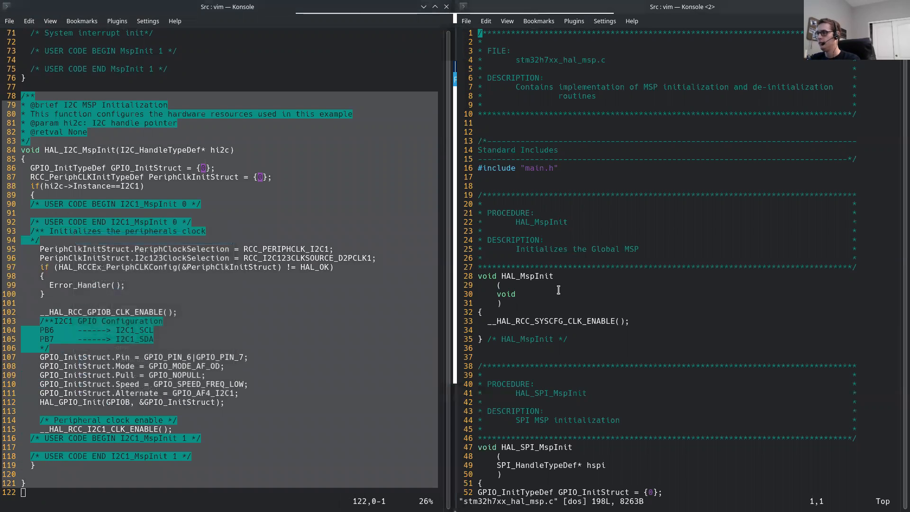
Step: Add blank lines after HAL_MspInit in the firmware's stm32h7xx_hal_msp.c and paste the copied I2C function there
key("Return")
key("Return")
key("Return")
key("Return")
key("Return")
key("Return")
key("Return")
key("Return")
key("Return")
key("Return")
key("Return")
key("Return")
key("Return")
key("Return")
key("Return")
key("Return")
key("Return")
key("Return")
key("Return")
key("Return")
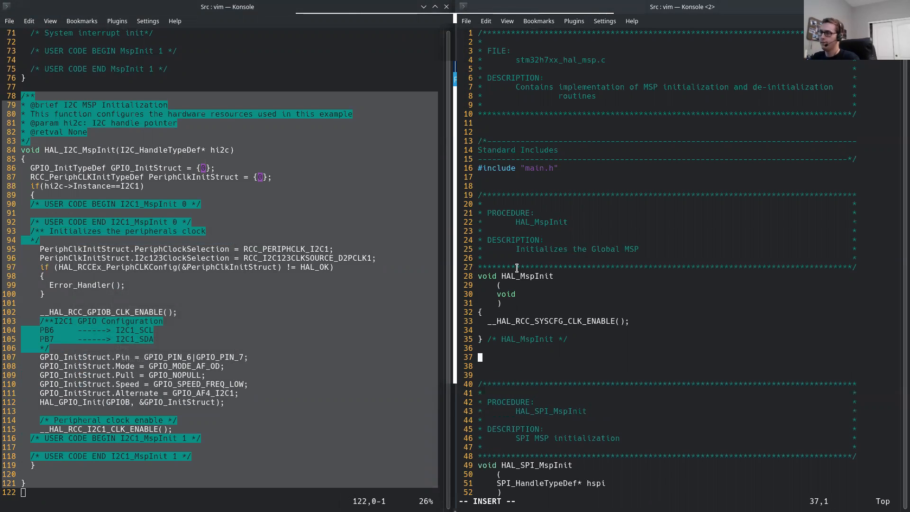
right_click(481, 358)
left_click(535, 381)
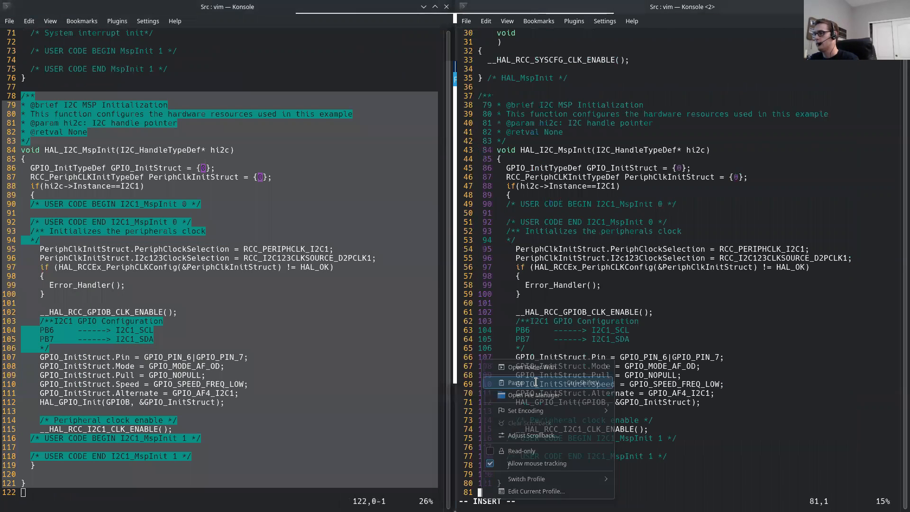
Step: Delete the pasted line numbers and indentation from every line of the new HAL_I2C_MspInit function and its header comment, and save the file
key("d")
key("w")
key("k")
key("d")
key("w")
key("k")
key("d")
key("w")
key("k")
key("d")
key("w")
key("k")
key("d")
key("w")
key("k")
key("d")
key("w")
key("k")
key("d")
key("w")
key("k")
key("d")
key("w")
key("k")
key("d")
key("w")
key("k")
key("d")
key("w")
key("k")
key("d")
key("w")
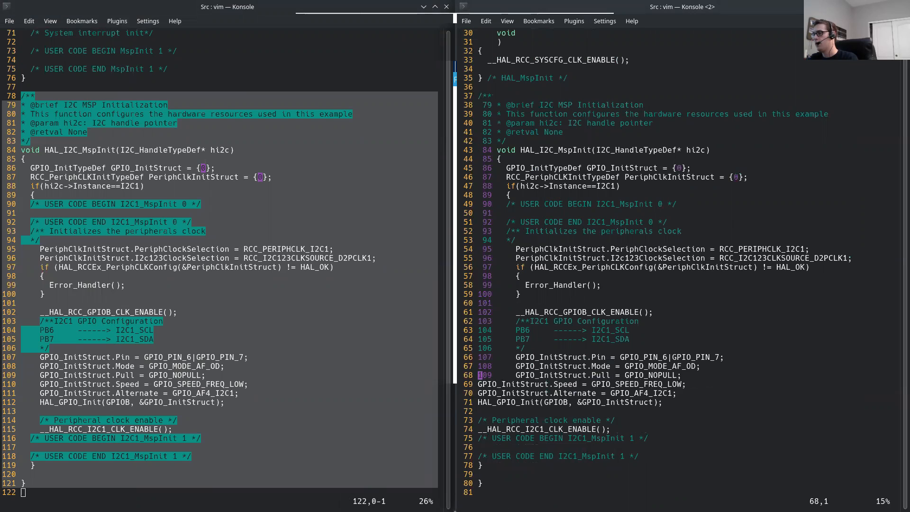
key("k")
key("d")
key("w")
key("k")
key("d")
key("w")
key("k")
key("d")
key("w")
key("k")
key("d")
key("w")
key("k")
key("d")
key("w")
key("k")
key("d")
key("w")
key("k")
key("d")
key("w")
key("k")
key("d")
key("w")
key("k")
key("d")
key("w")
key("k")
key("d")
key("w")
key("k")
key("d")
key("w")
key("k")
key("d")
key("w")
key("j")
key("d")
key("w")
key("k")
key("d")
key("w")
key("k")
key("d")
key("w")
key("d")
key("w")
key("k")
key("d")
key("w")
key("d")
key("w")
key("k")
key("d")
key("w")
key("d")
key("w")
key("k")
key("k")
key("d")
key("w")
key("d")
key("w")
key("k")
key("d")
key("w")
key("d")
key("w")
key("k")
key("d")
key("w")
key("k")
key("d")
key("w")
key("d")
key("w")
key("k")
key("d")
key("w")
key("d")
key("w")
key("k")
key("d")
key("w")
key("k")
key("d")
key("w")
key("d")
key("w")
key("k")
key("d")
key("w")
key("d")
key("w")
key("k")
key("d")
key("w")
key("d")
key("w")
key("k")
key("d")
key("w")
key("d")
key("w")
key("k")
key("d")
key("w")
key("k")
key("d")
key("w")
key("d")
key("w")
key("k")
key("d")
key("w")
key("d")
key("w")
key("k")
key("d")
key("w")
type("dwdwkdwdw:w")
key("Return")
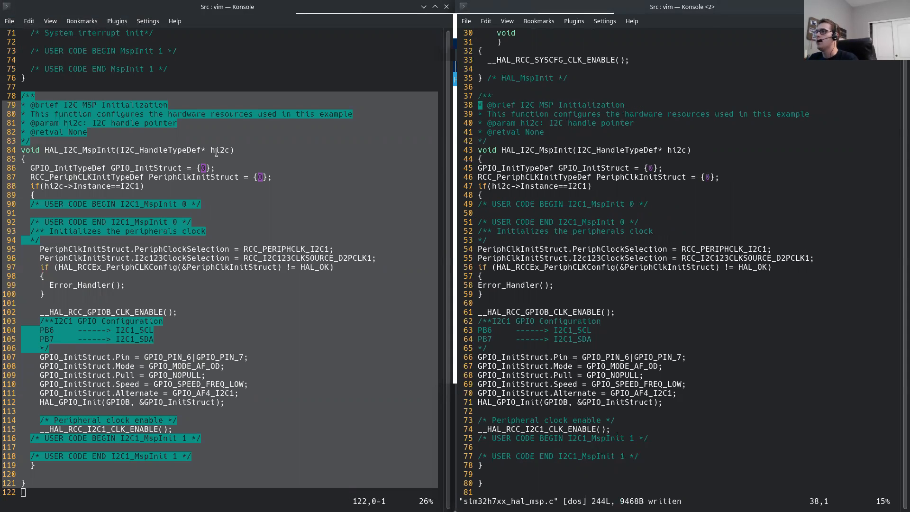
Step: Copy the whole HAL_I2C_MspDeInit function with its header comment from the generated stm32h7xx_hal_msp.c
left_click(256, 165)
scroll(237, 166, "down", 13)
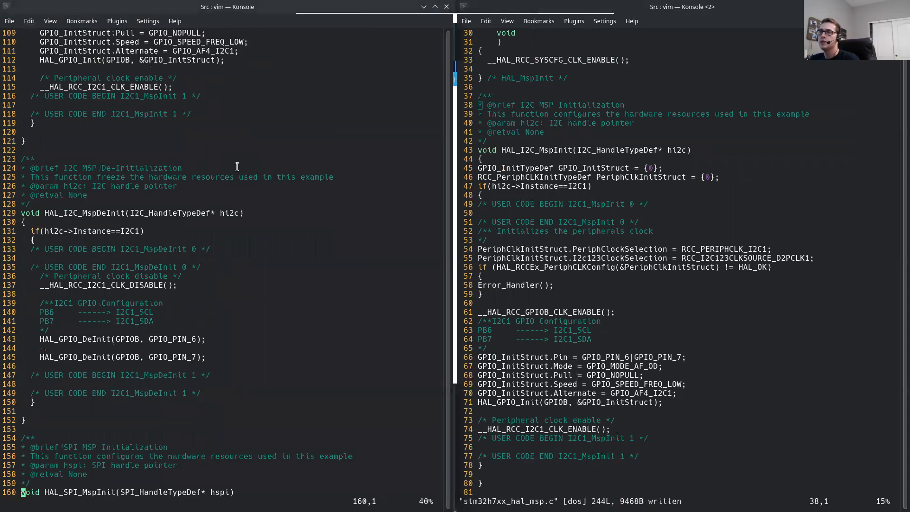
scroll(237, 167, "down", 2)
left_click_drag(21, 106, 157, 363)
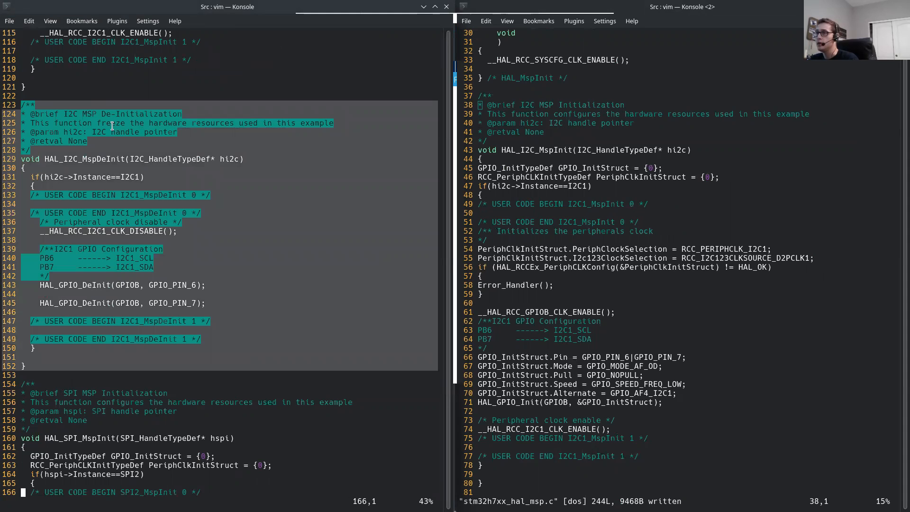
right_click(93, 136)
left_click(170, 145)
Step: Add blank lines after HAL_I2C_MspInit in the firmware's stm32h7xx_hal_msp.c and paste the copied HAL_I2C_MspDeInit function there
key("j")
key("j")
key("j")
key("j")
key("j")
key("j")
key("j")
key("j")
key("j")
key("j")
key("j")
key("j")
key("j")
key("j")
key("j")
key("j")
key("j")
key("j")
key("j")
key("j")
key("j")
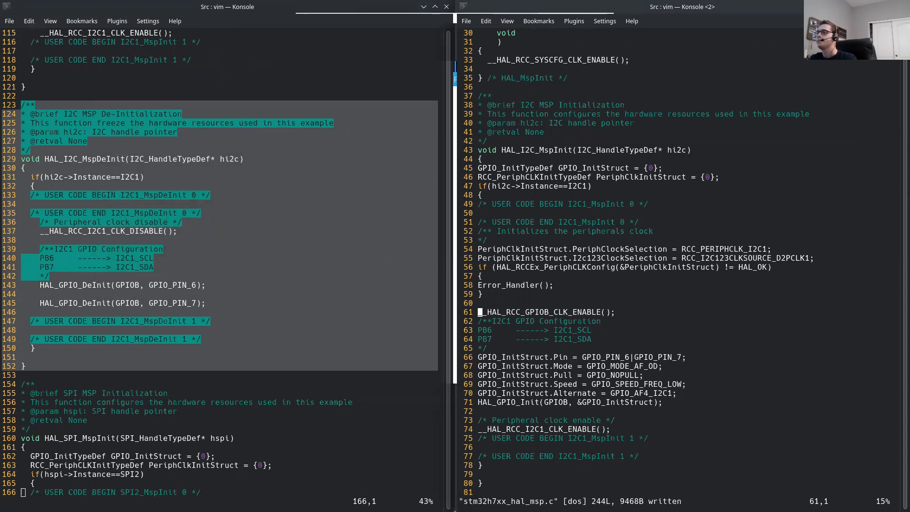
key("j")
key("j")
key("j")
key("j")
key("j")
key("j")
key("j")
key("k")
key("k")
key("k")
key("k")
key("k")
key("k")
key("k")
key("k")
key("k")
key("k")
key("k")
key("k")
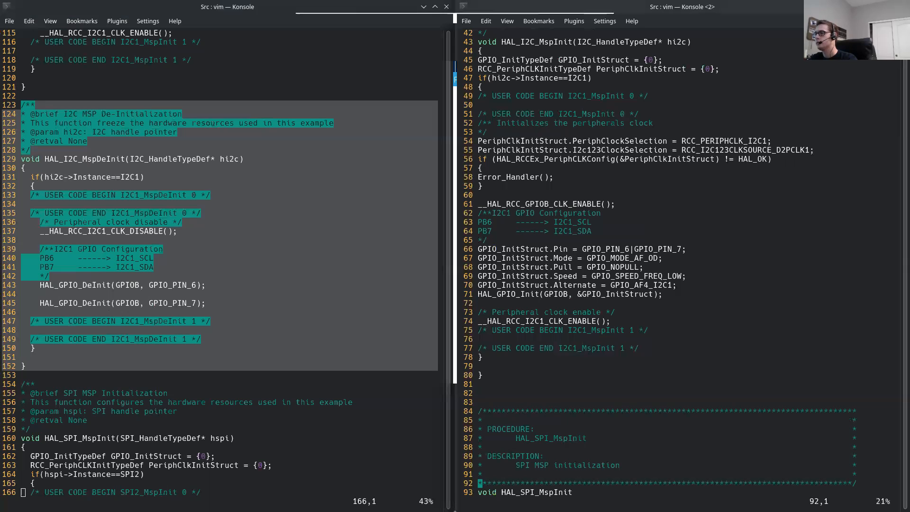
key("shift+o")
key("Return")
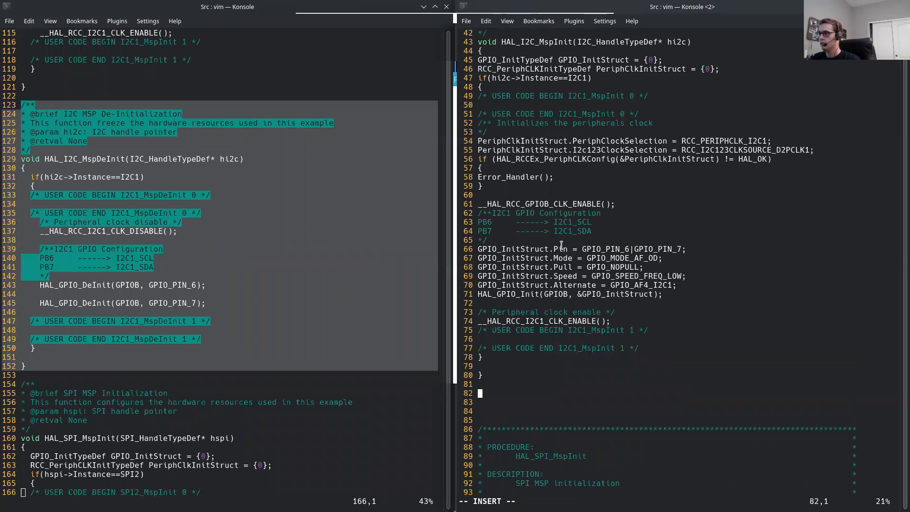
right_click(480, 395)
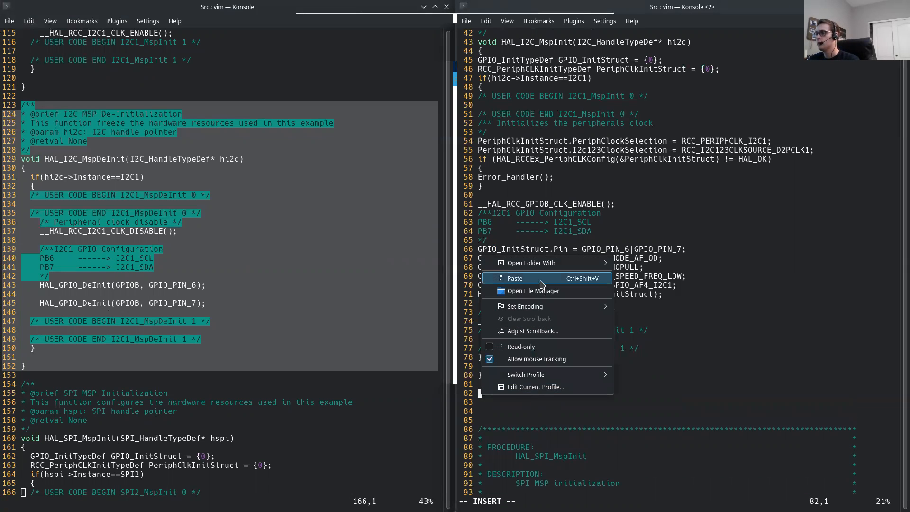
left_click(514, 278)
key("Escape")
Step: Delete the pasted line numbers and indentation from every line of HAL_I2C_MspDeInit and its header comment, and save the file
key("k")
key("d")
key("w")
key("k")
key("period")
key("k")
key("period")
key("k")
key("period")
key("period")
key("k")
key("u")
key("k")
key("period")
key("k")
key("period")
key("k")
key("period")
key("k")
key("period")
key("period")
key("k")
key("u")
key("k")
key("period")
key("k")
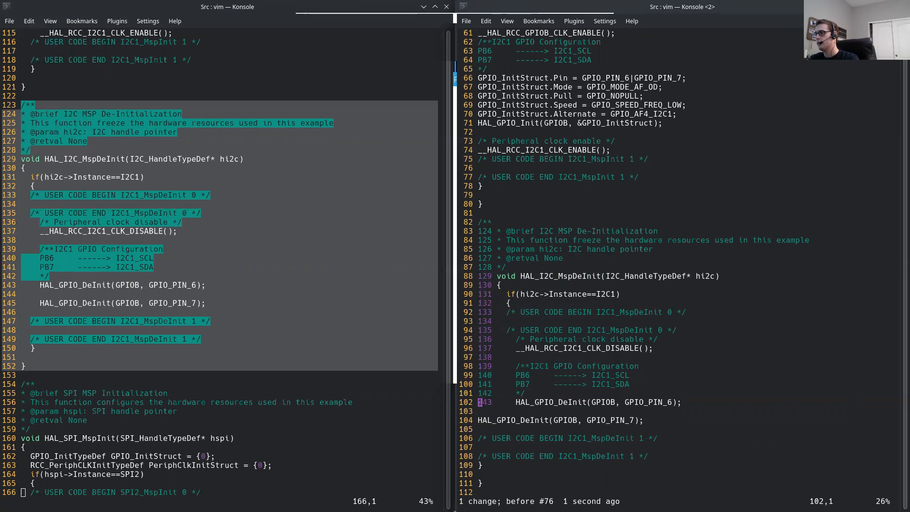
key("period")
key("k")
key("period")
key("k")
key("period")
key("k")
key("period")
key("k")
key("period")
key("k")
key("period")
key("k")
key("period")
key("k")
key("period")
key("k")
key("period")
key("k")
key("period")
key("k")
key("period")
key("k")
key("period")
key("k")
key("period")
key("k")
key("period")
key("k")
key("period")
key("k")
key("period")
key("k")
key("period")
key("k")
key("period")
key("k")
key("period")
key("k")
key("period")
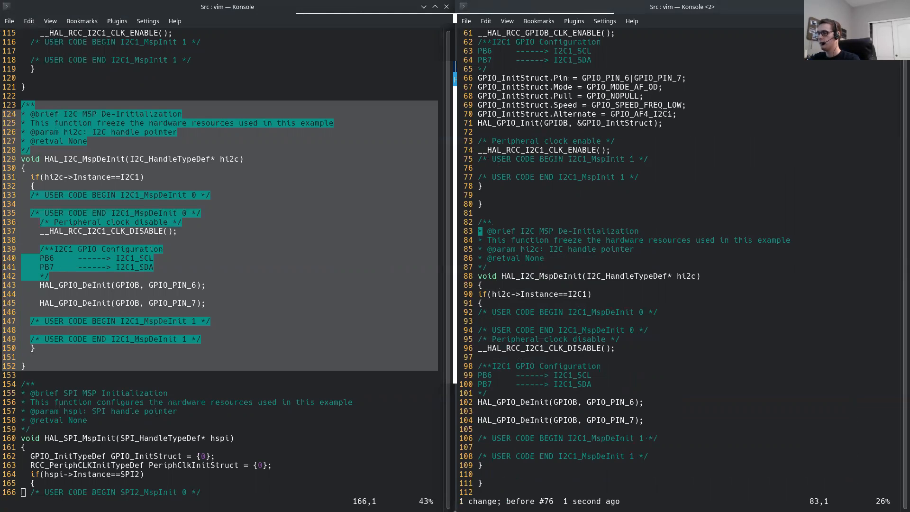
type(":w")
key("Return")
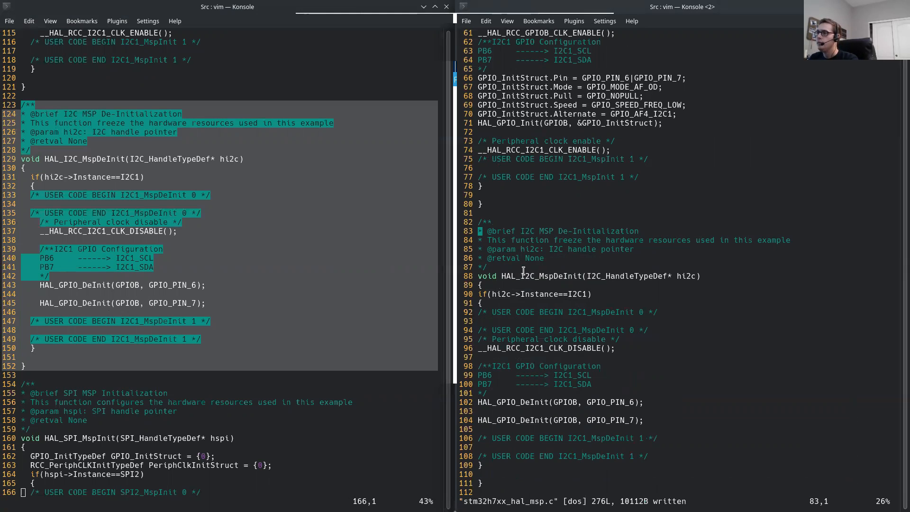
Step: Look through the remaining SPI and UART MSP functions in the generated stm32h7xx_hal_msp.c for I2C code, and close the file
left_click(75, 409)
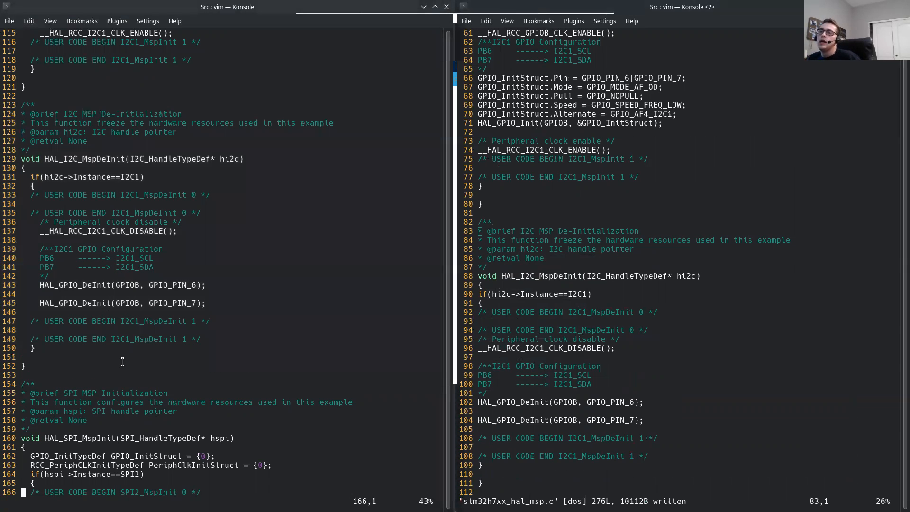
scroll(122, 362, "down", 2)
scroll(122, 362, "down", 6)
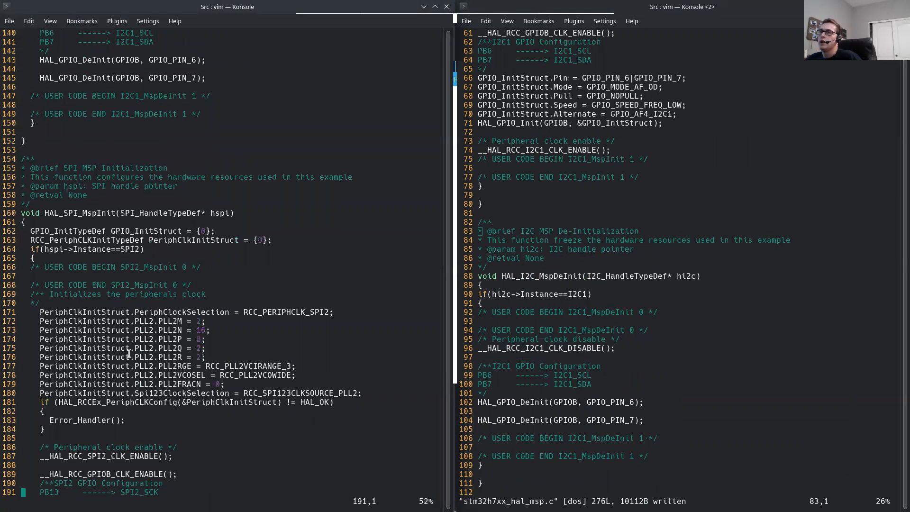
scroll(129, 353, "down", 15)
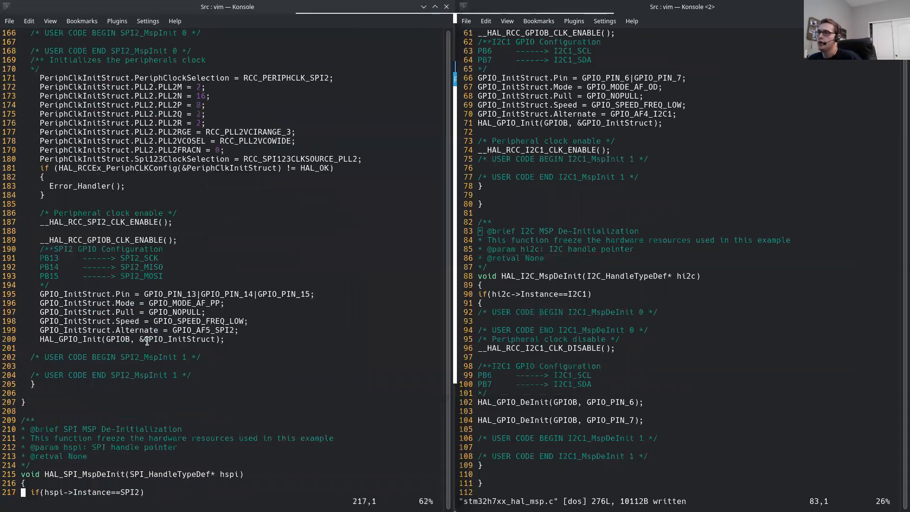
scroll(147, 341, "down", 13)
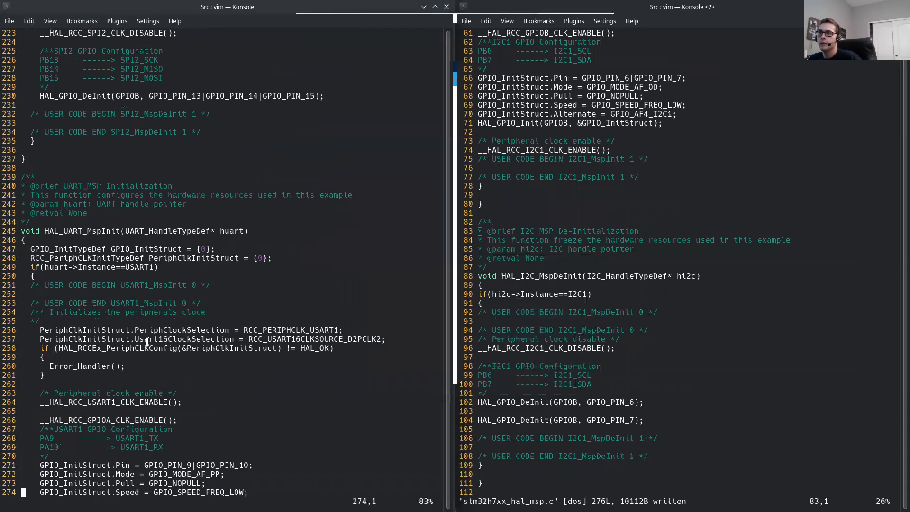
scroll(122, 304, "down", 14)
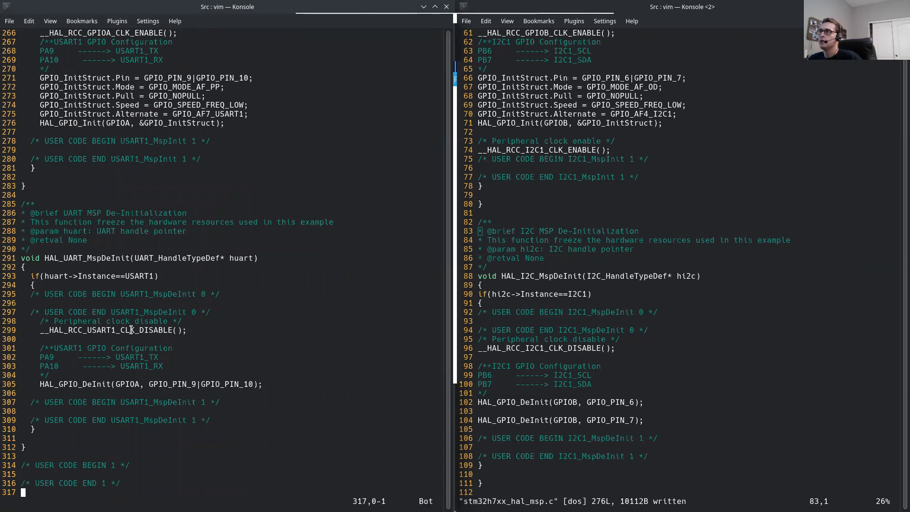
type(":q")
key("Return")
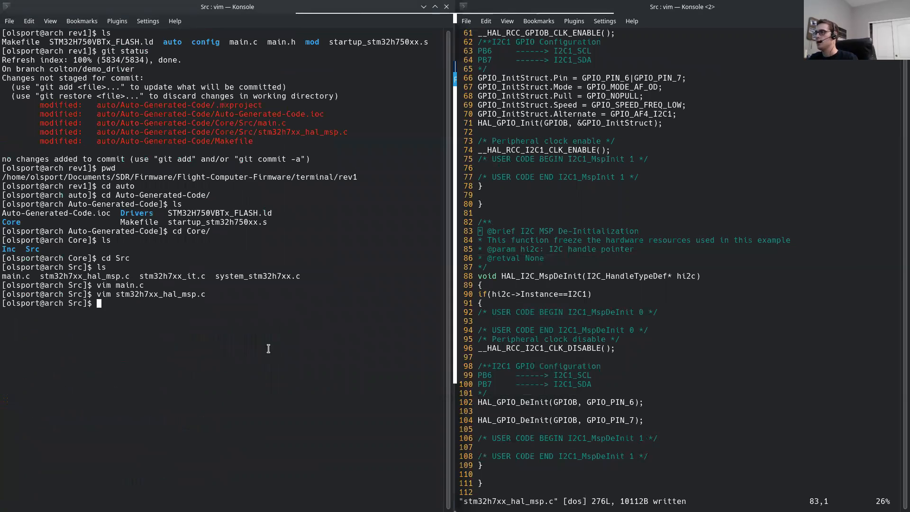
Step: Close the firmware's stm32h7xx_hal_msp.c and go up from its Src directory to rev1, listing the contents
key("alt+Tab")
type(":q")
key("Return")
key("ctrl+l")
type("ls")
key("Return")
type("cd ..")
key("Return")
type("ls")
key("Return")
type("cd ..")
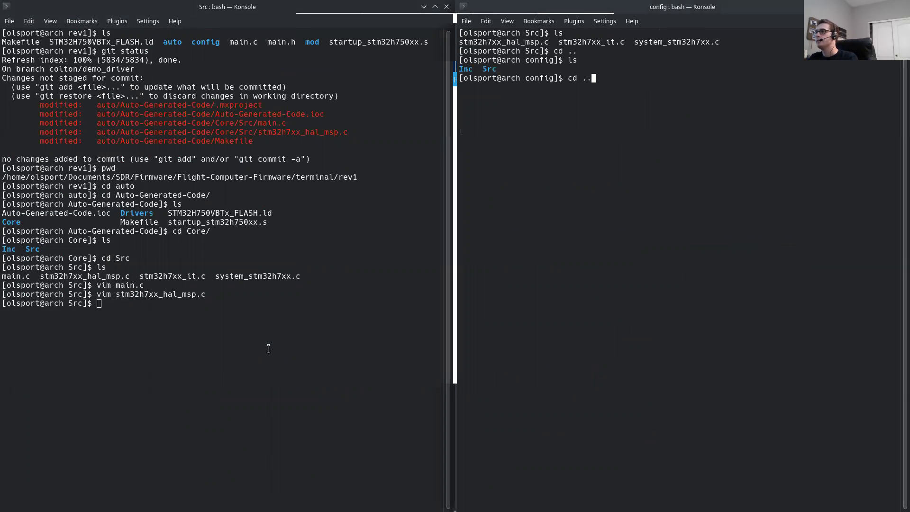
key("Return")
type("ls")
Step: In the generated code's terminal, go up from Core/Src to the Auto-Generated-Code directory and list its contents
key("Return")
key("alt+Tab")
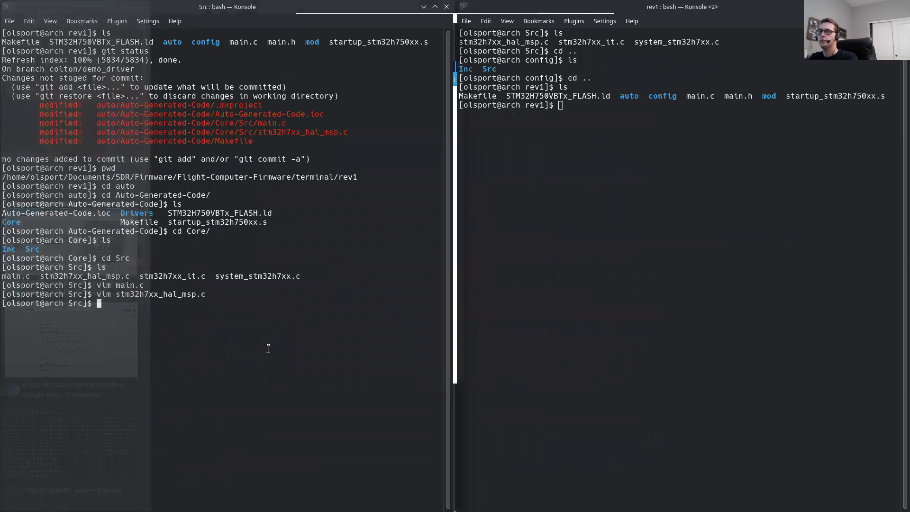
type("ls")
key("Return")
type("cd ..")
key("Return")
type("ls")
key("Return")
type("cd ..")
key("Return")
type("ls")
key("Return")
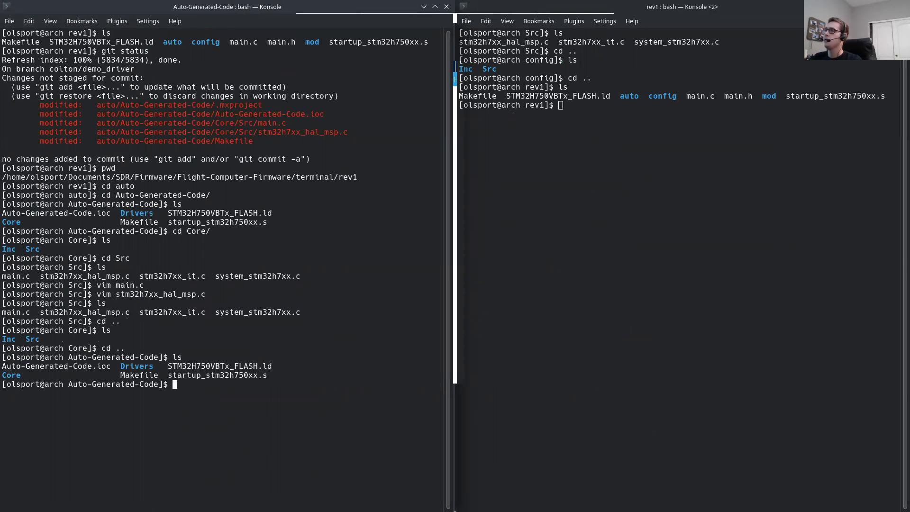
Step: Open the Makefile in rev1, check its C_SOURCES list for the HAL I2C driver files, and close it
left_click(604, 163)
type("vim Makefile")
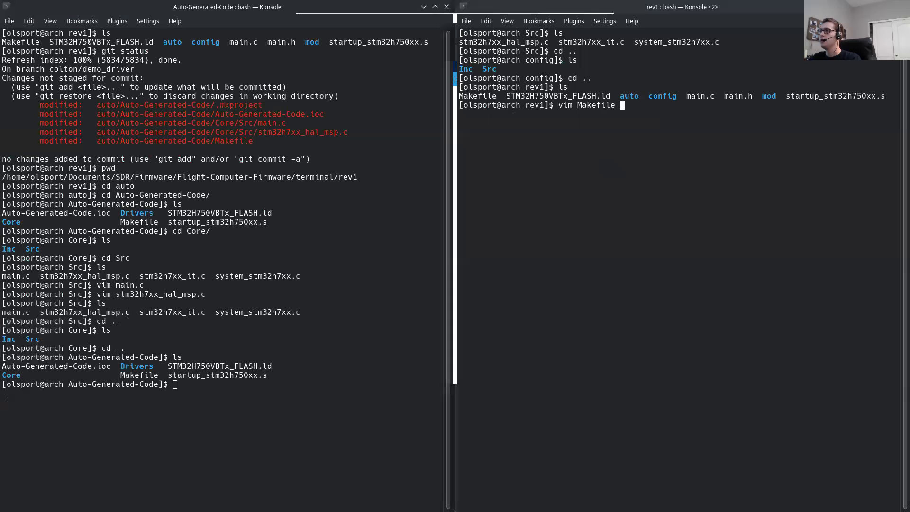
key("Return")
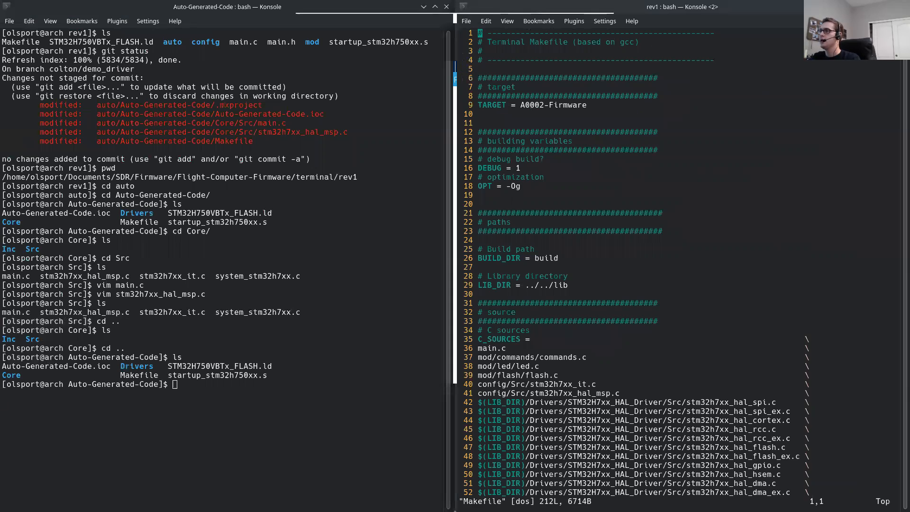
key("j")
key("j")
key("j")
key("j")
key("j")
key("j")
key("j")
key("j")
key("j")
key("j")
key("j")
key("j")
key("j")
key("j")
key("j")
key("j")
key("j")
key("j")
key("j")
key("j")
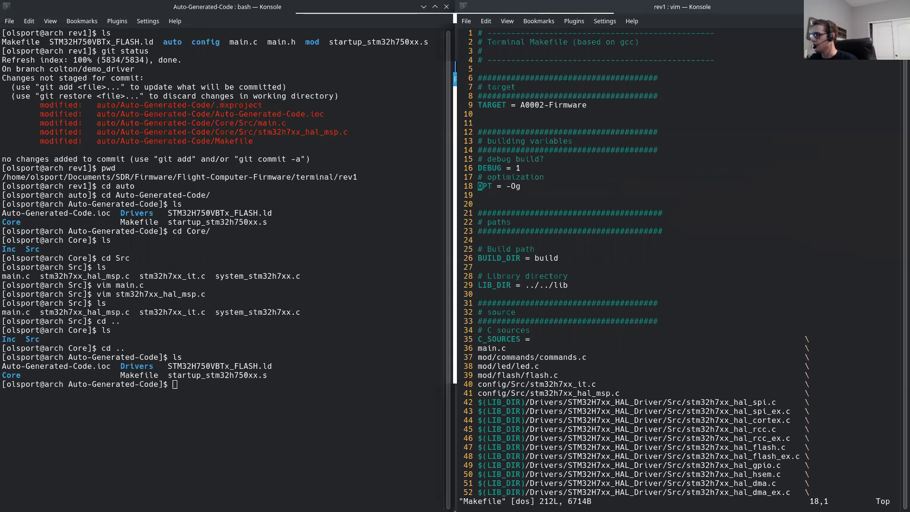
key("j")
key("j")
key("j")
key("j")
key("j")
key("j")
key("j")
key("j")
key("j")
key("j")
key("j")
key("j")
key("j")
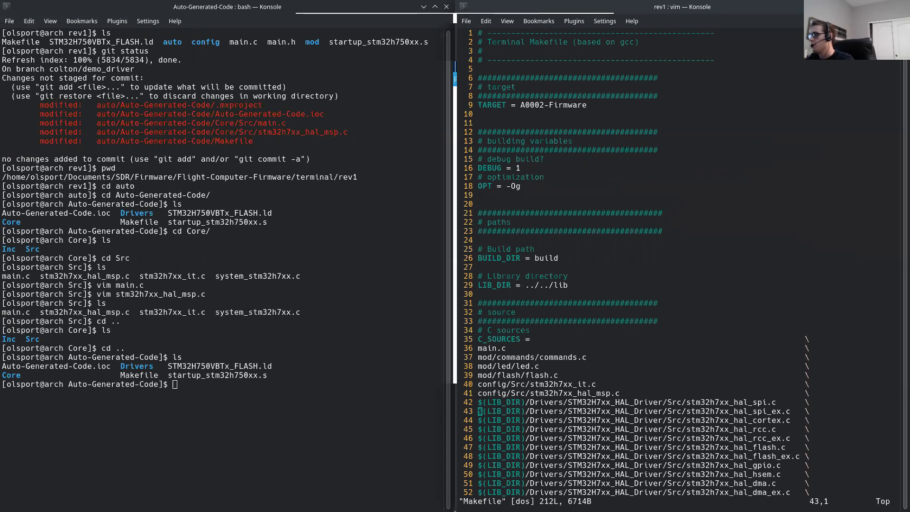
key("k")
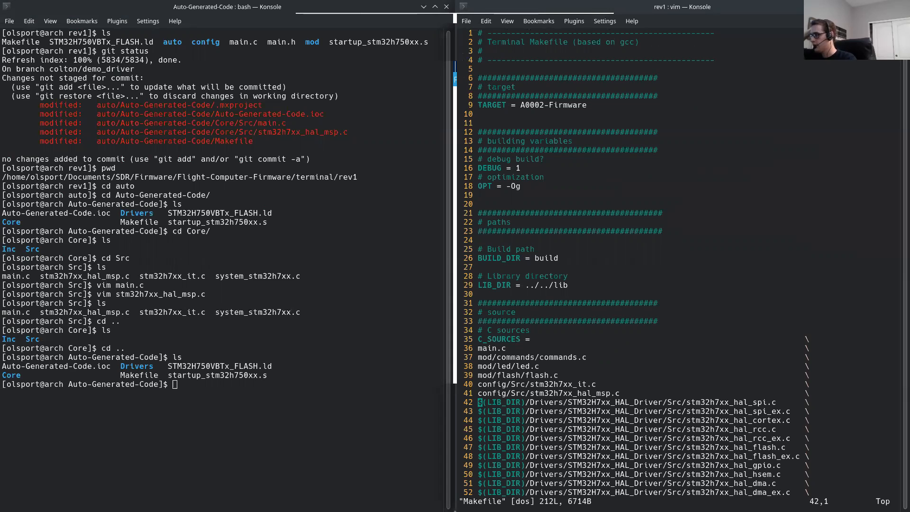
key("j")
key("j")
key("j")
key("j")
key("j")
key("j")
key("j")
key("j")
key("j")
key("j")
key("j")
key("j")
key("j")
key("j")
key("j")
key("j")
key("j")
key("j")
key("j")
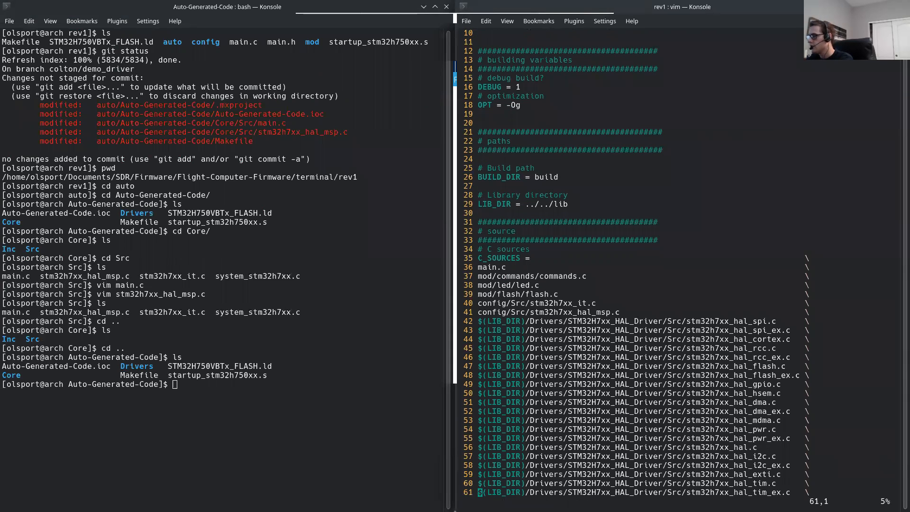
key("j")
key("j")
key("j")
key("k")
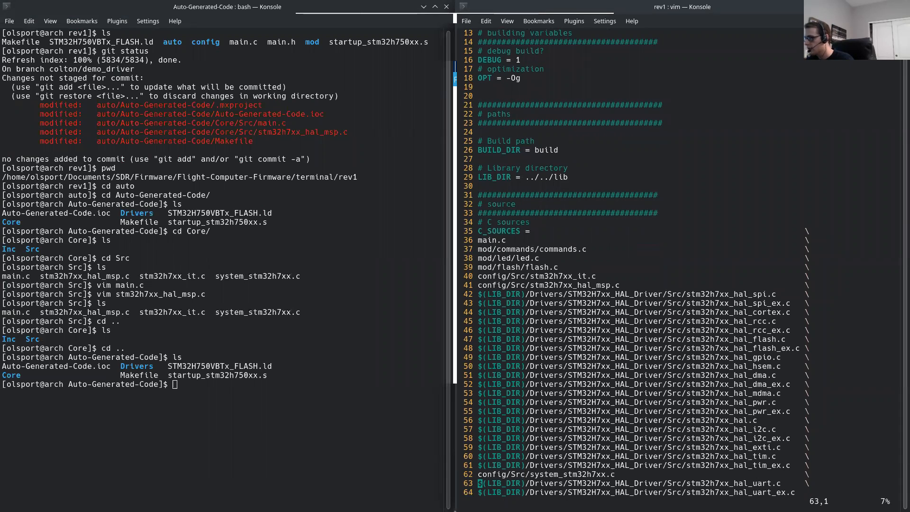
key("k")
key("k")
key("k")
key("k")
key("k")
key("k")
key("shift+v")
key("j")
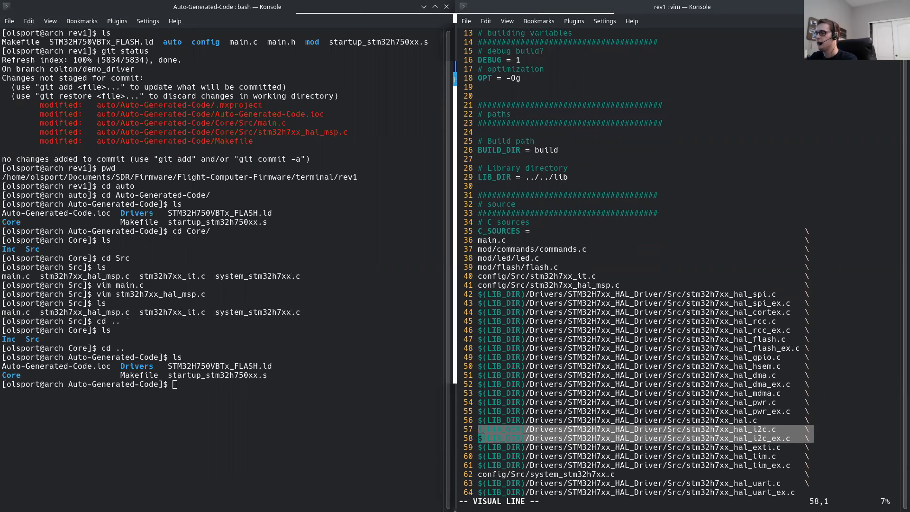
key("Escape")
type(":q")
key("Return")
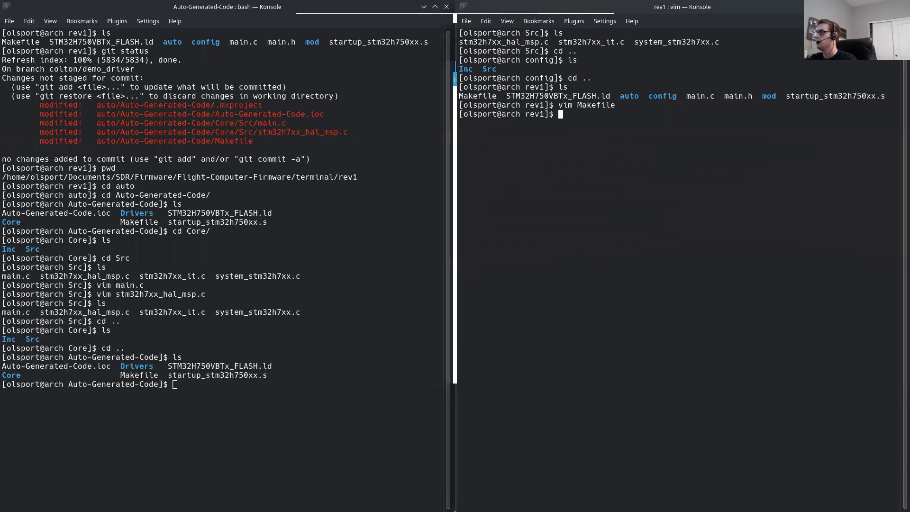
Step: Clear the rev1 terminal and build the terminal firmware with make
key("ctrl+l")
type("make")
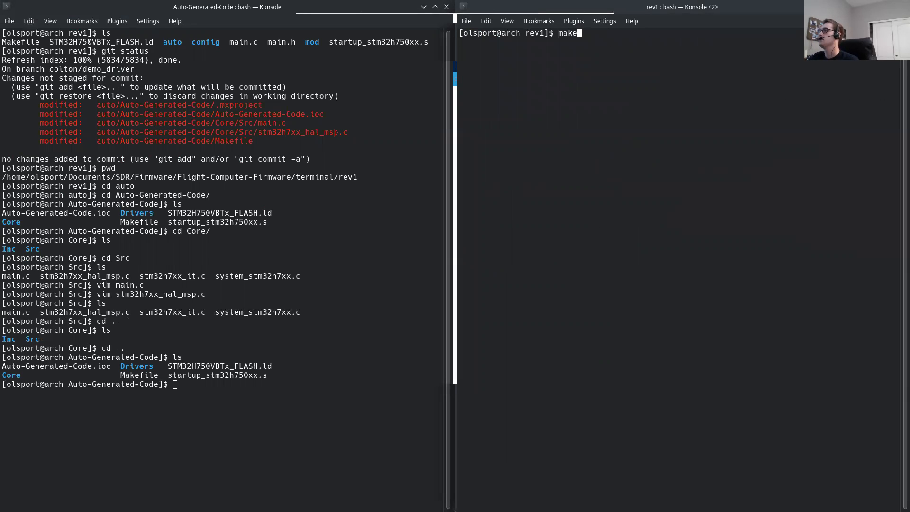
key("Return")
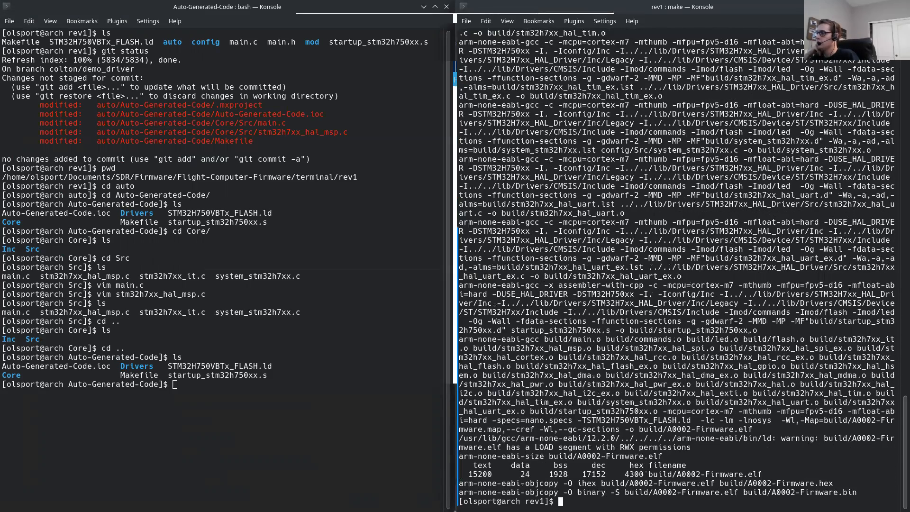
Step: Remove the build output with make clean and list the rev1 directory
key("ctrl+l")
type("make clean")
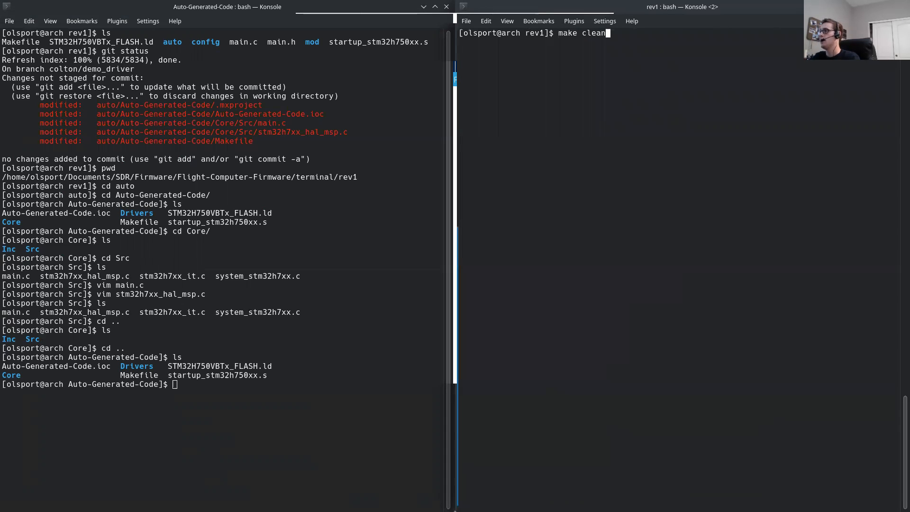
key("Return")
key("ctrl+l")
type("ls")
key("Return")
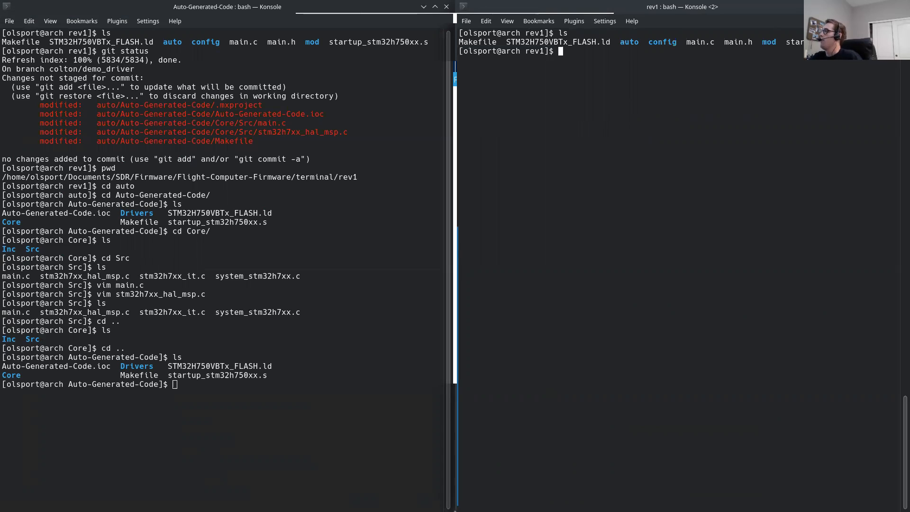